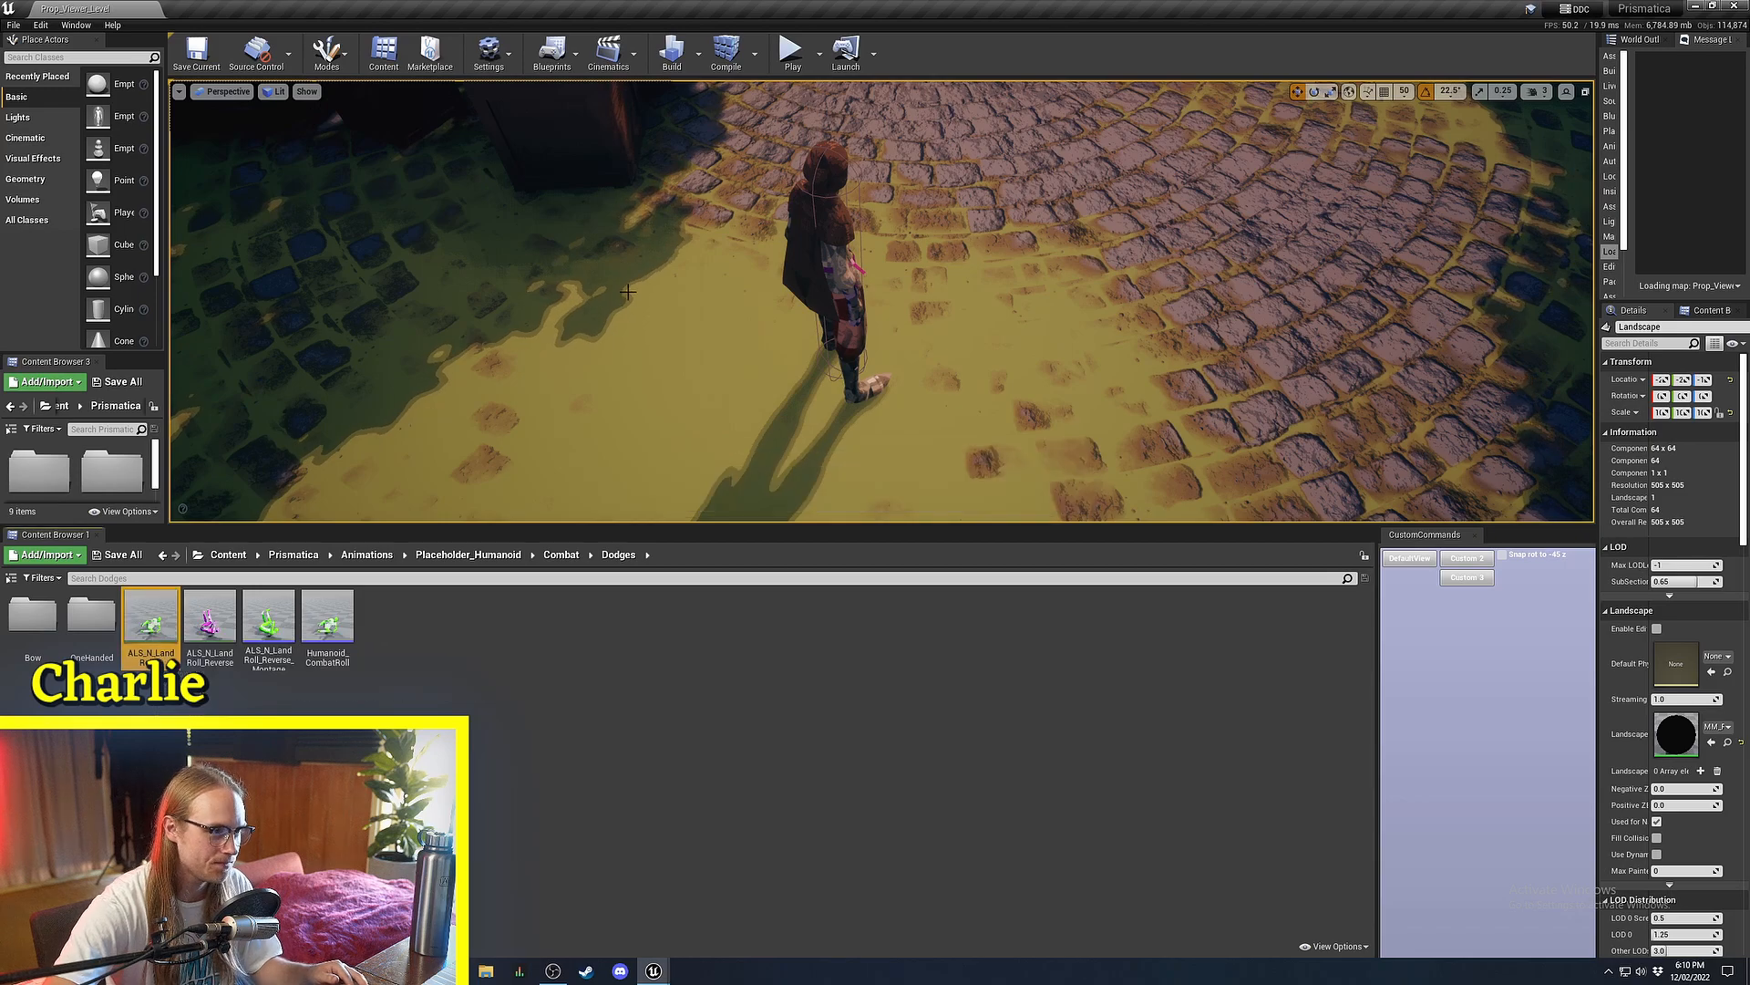
Enlarge the Dodges folder thumbnails and select the ALS_N_LandRoll_F roll animation.
ctrl+scroll(145, 620, up, 3)
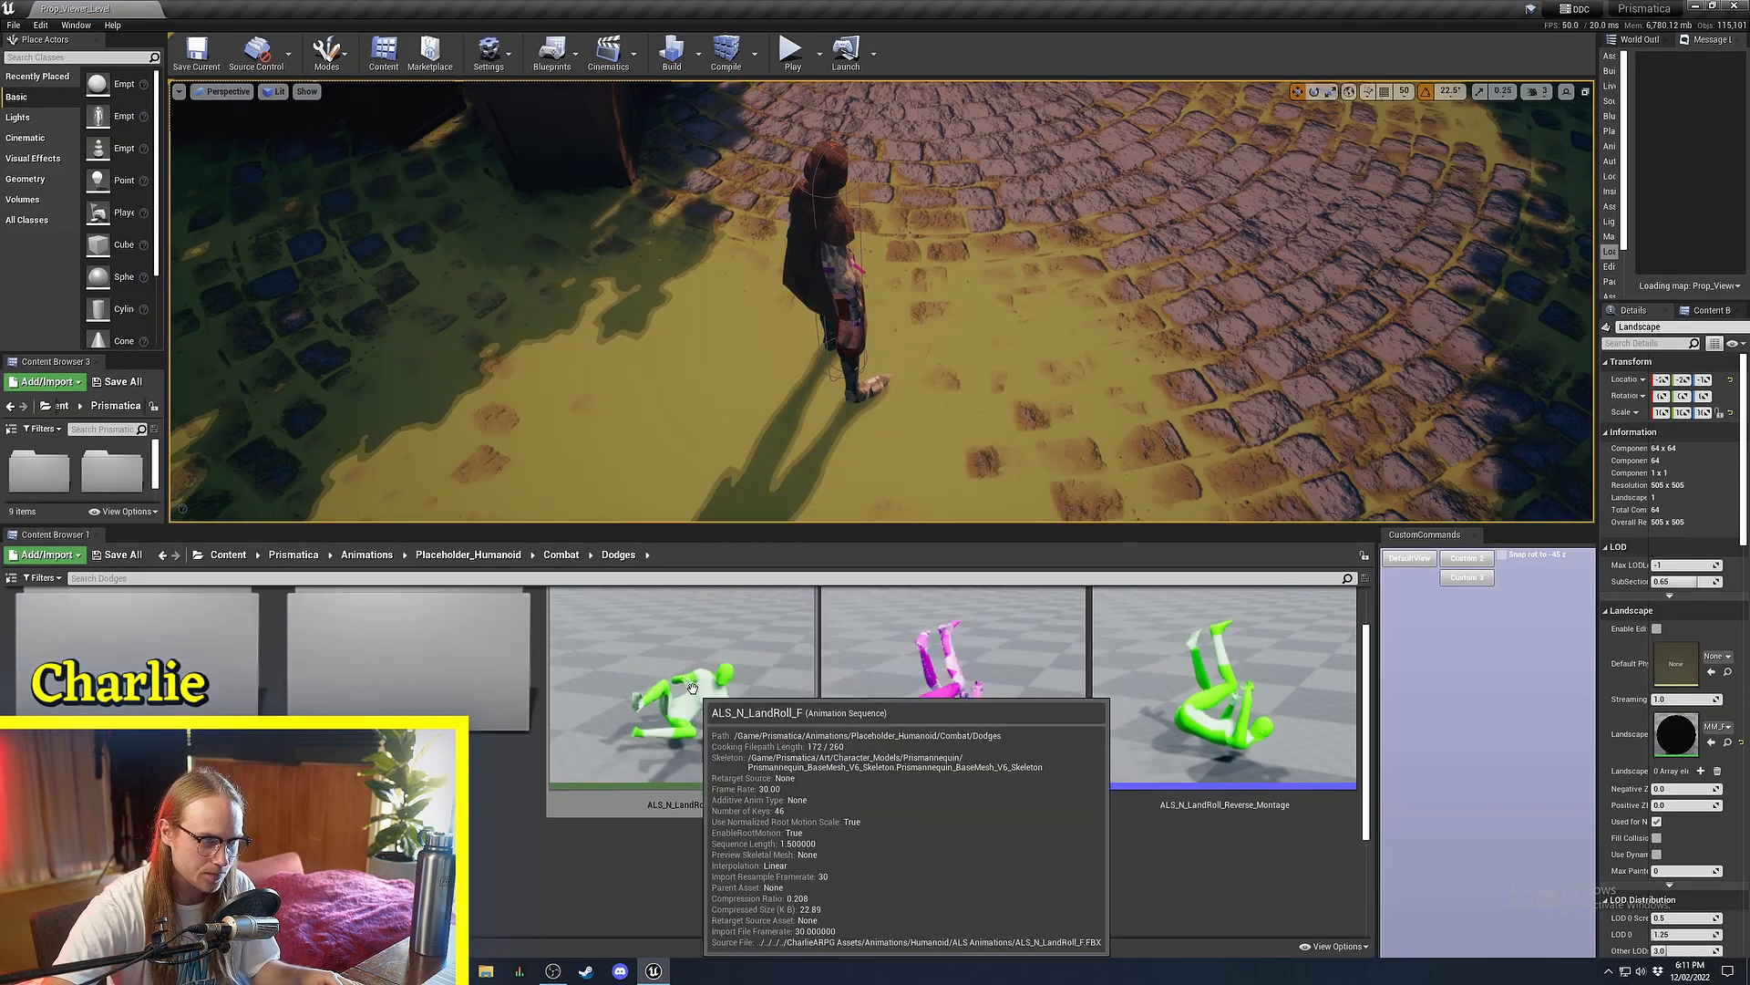
click(682, 866)
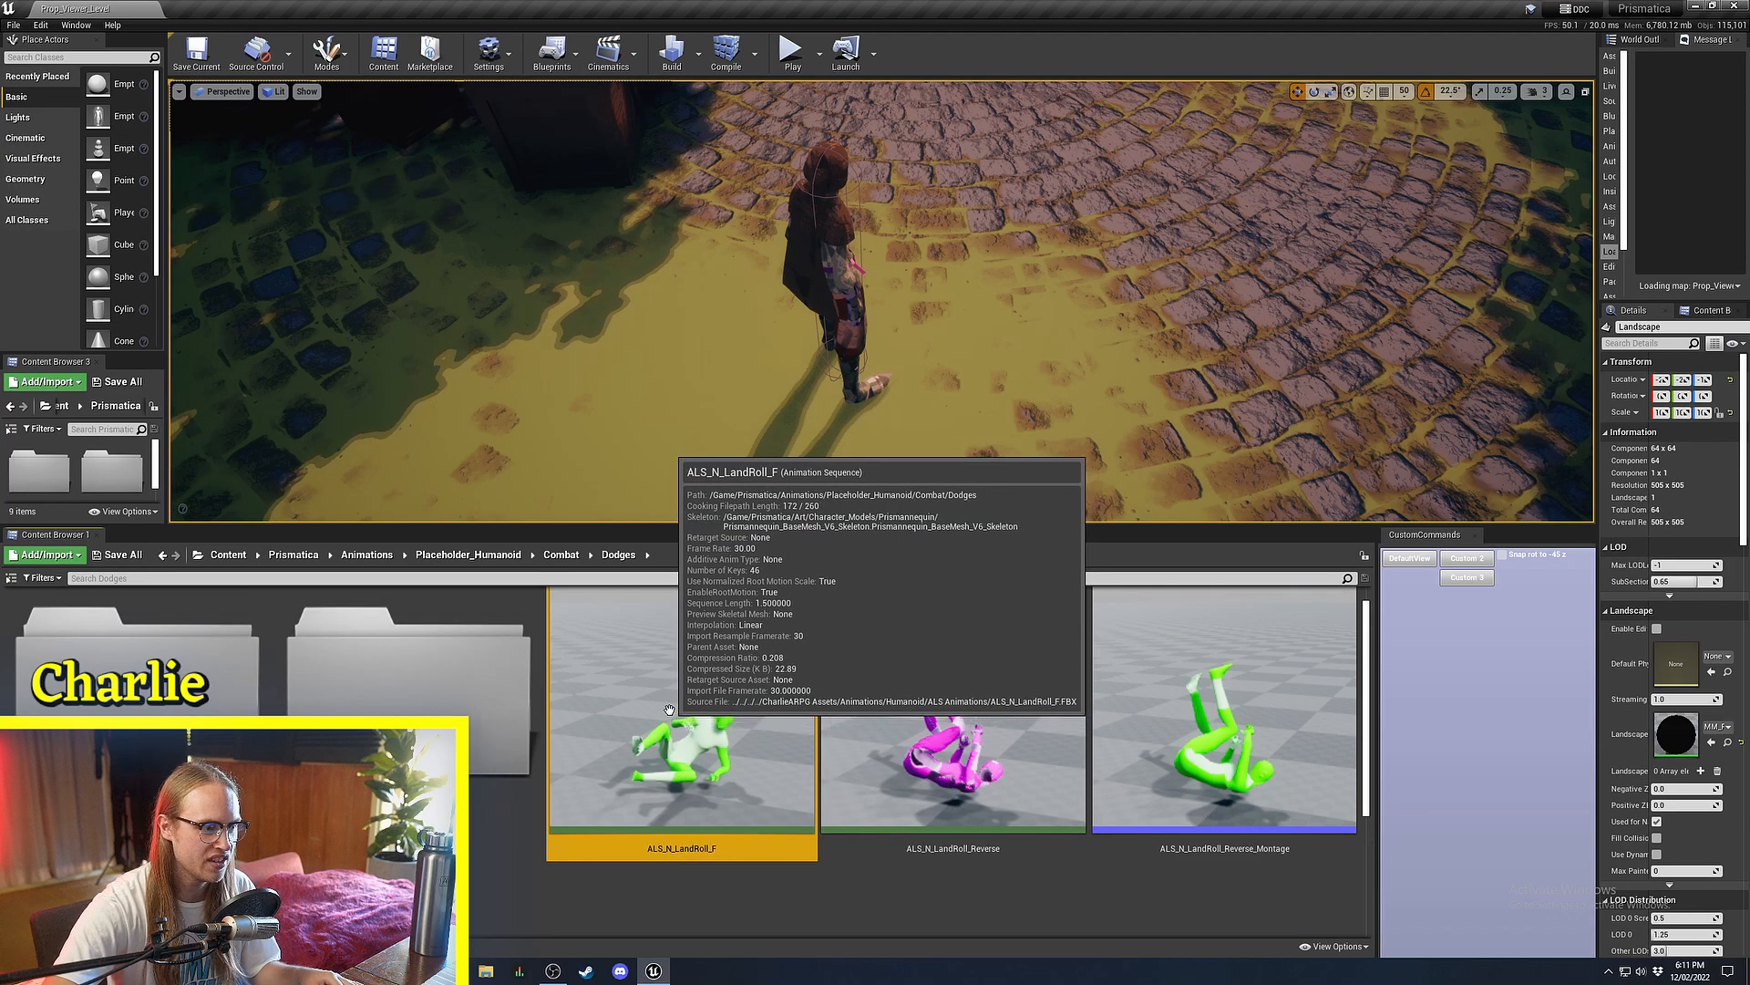
right_click(669, 709)
Create an AnimMontage from ALS_N_LandRoll_F named TutorialRollMontage.
mouse_move(784, 297)
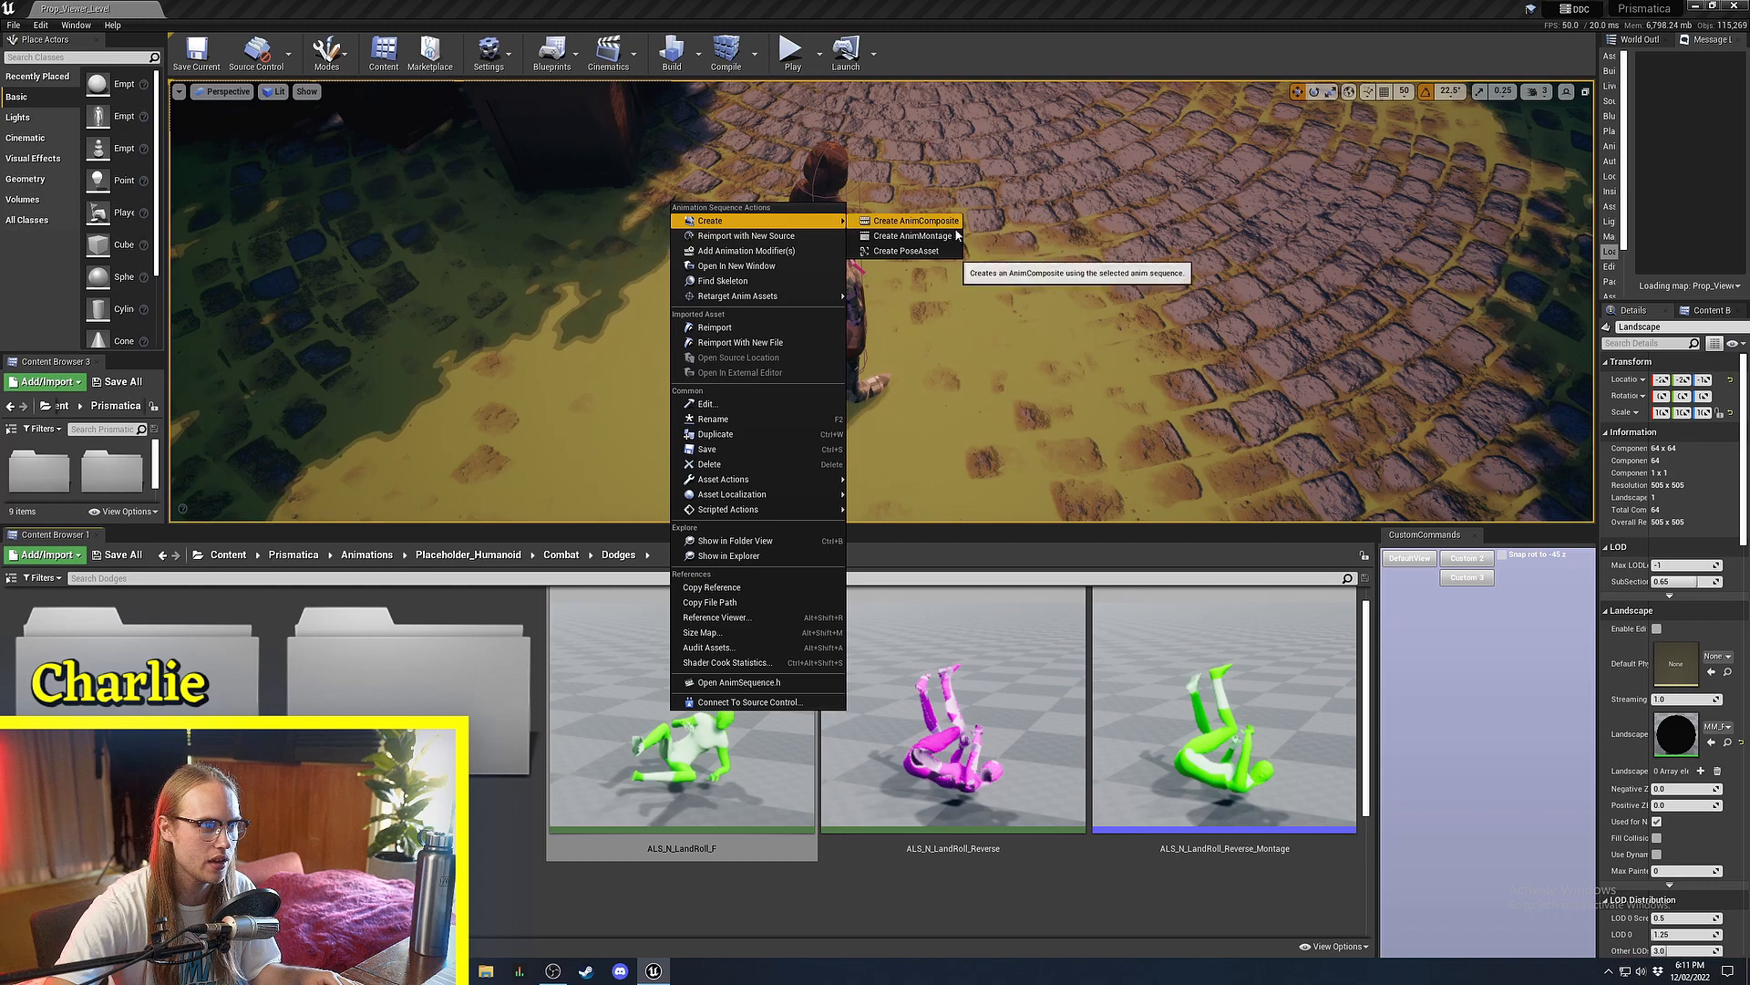
click(958, 235)
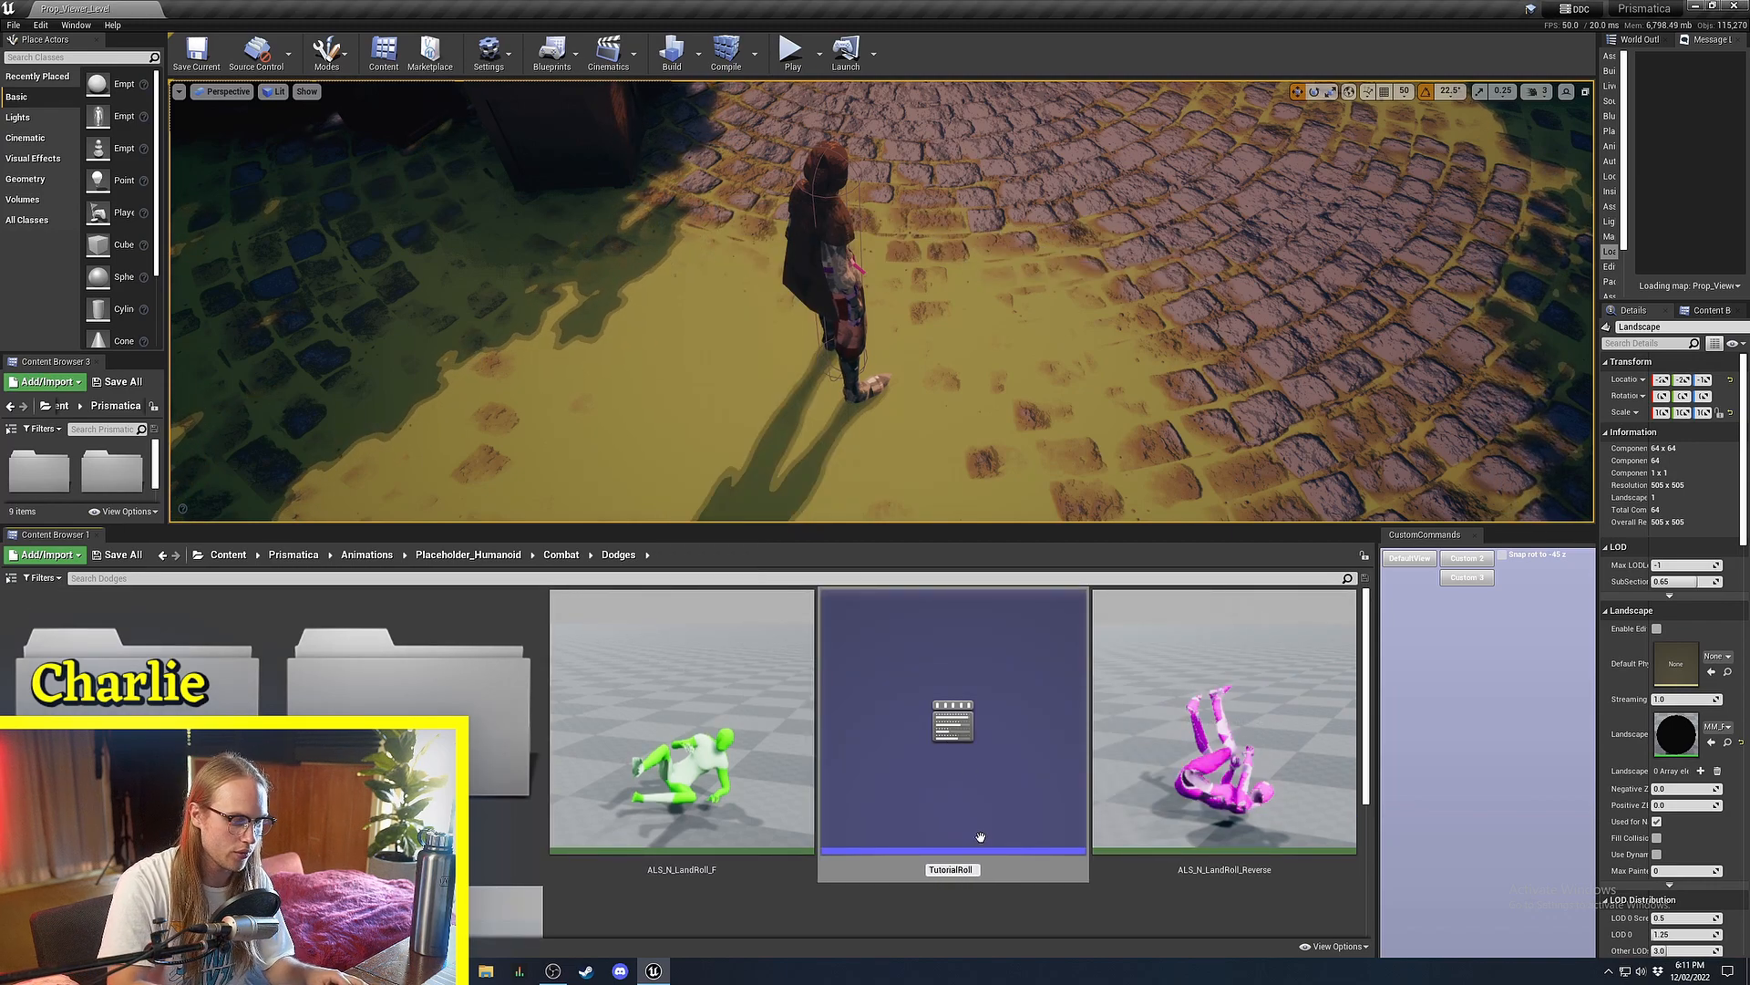
key(Return)
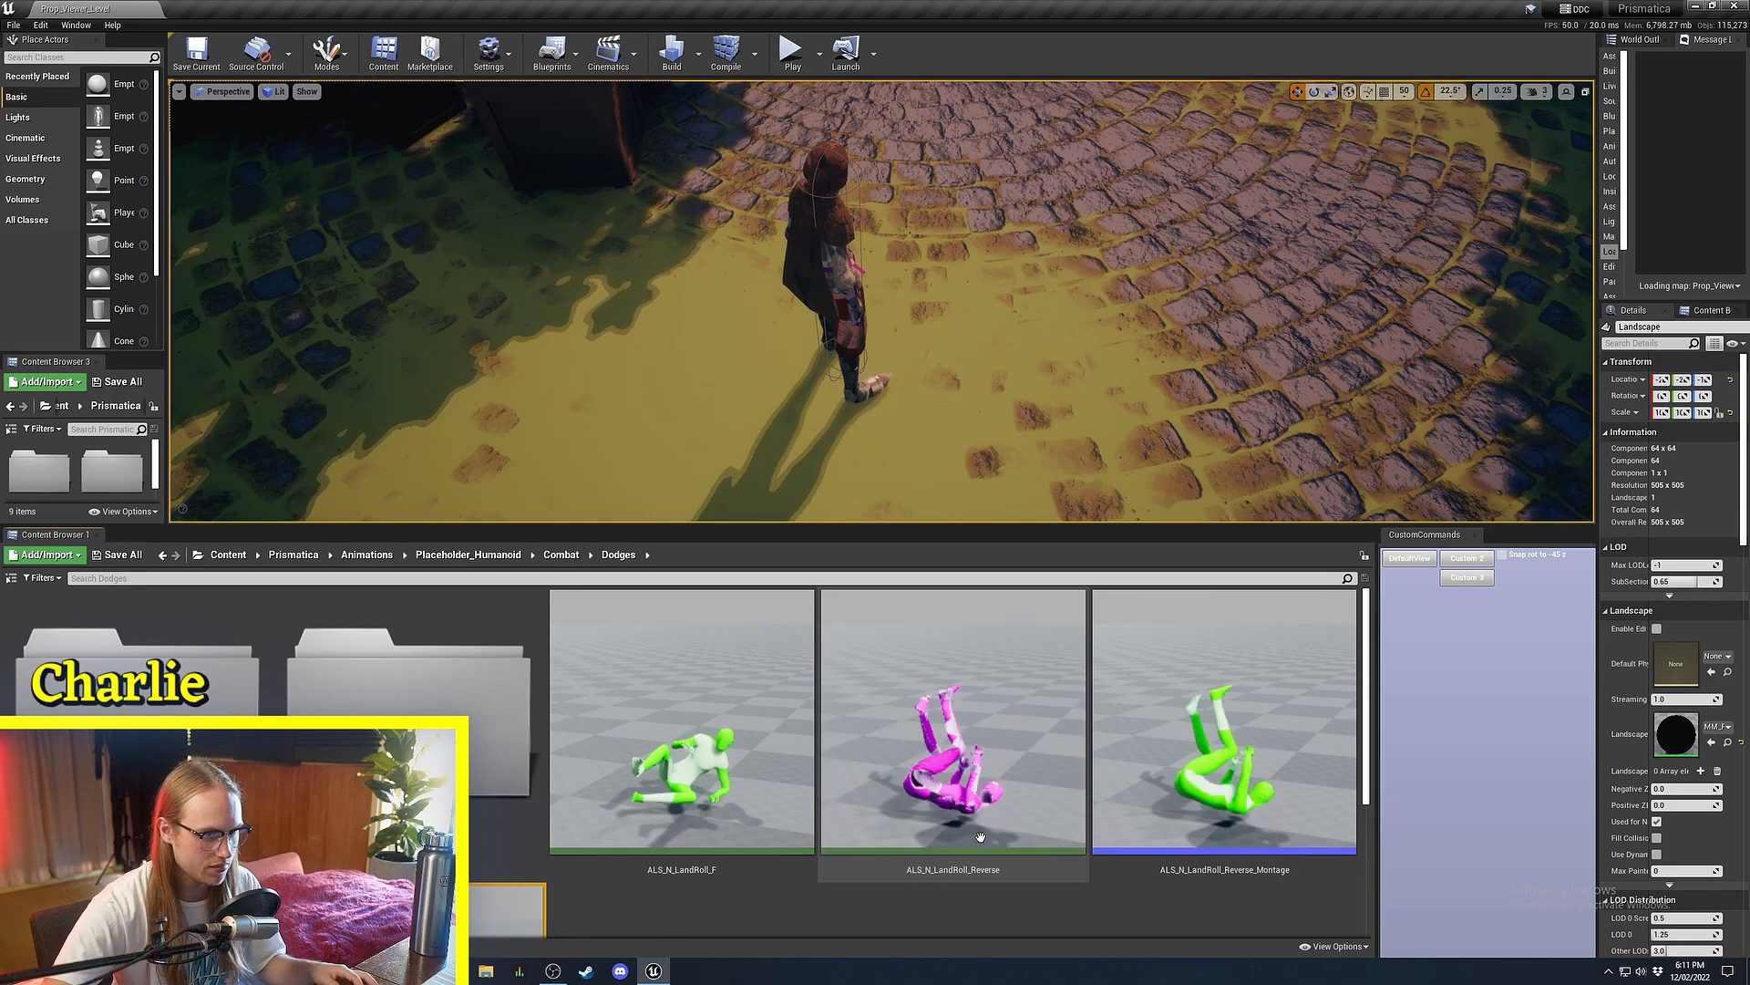
scroll(868, 791, up, 3)
ctrl+scroll(868, 789, down, 7)
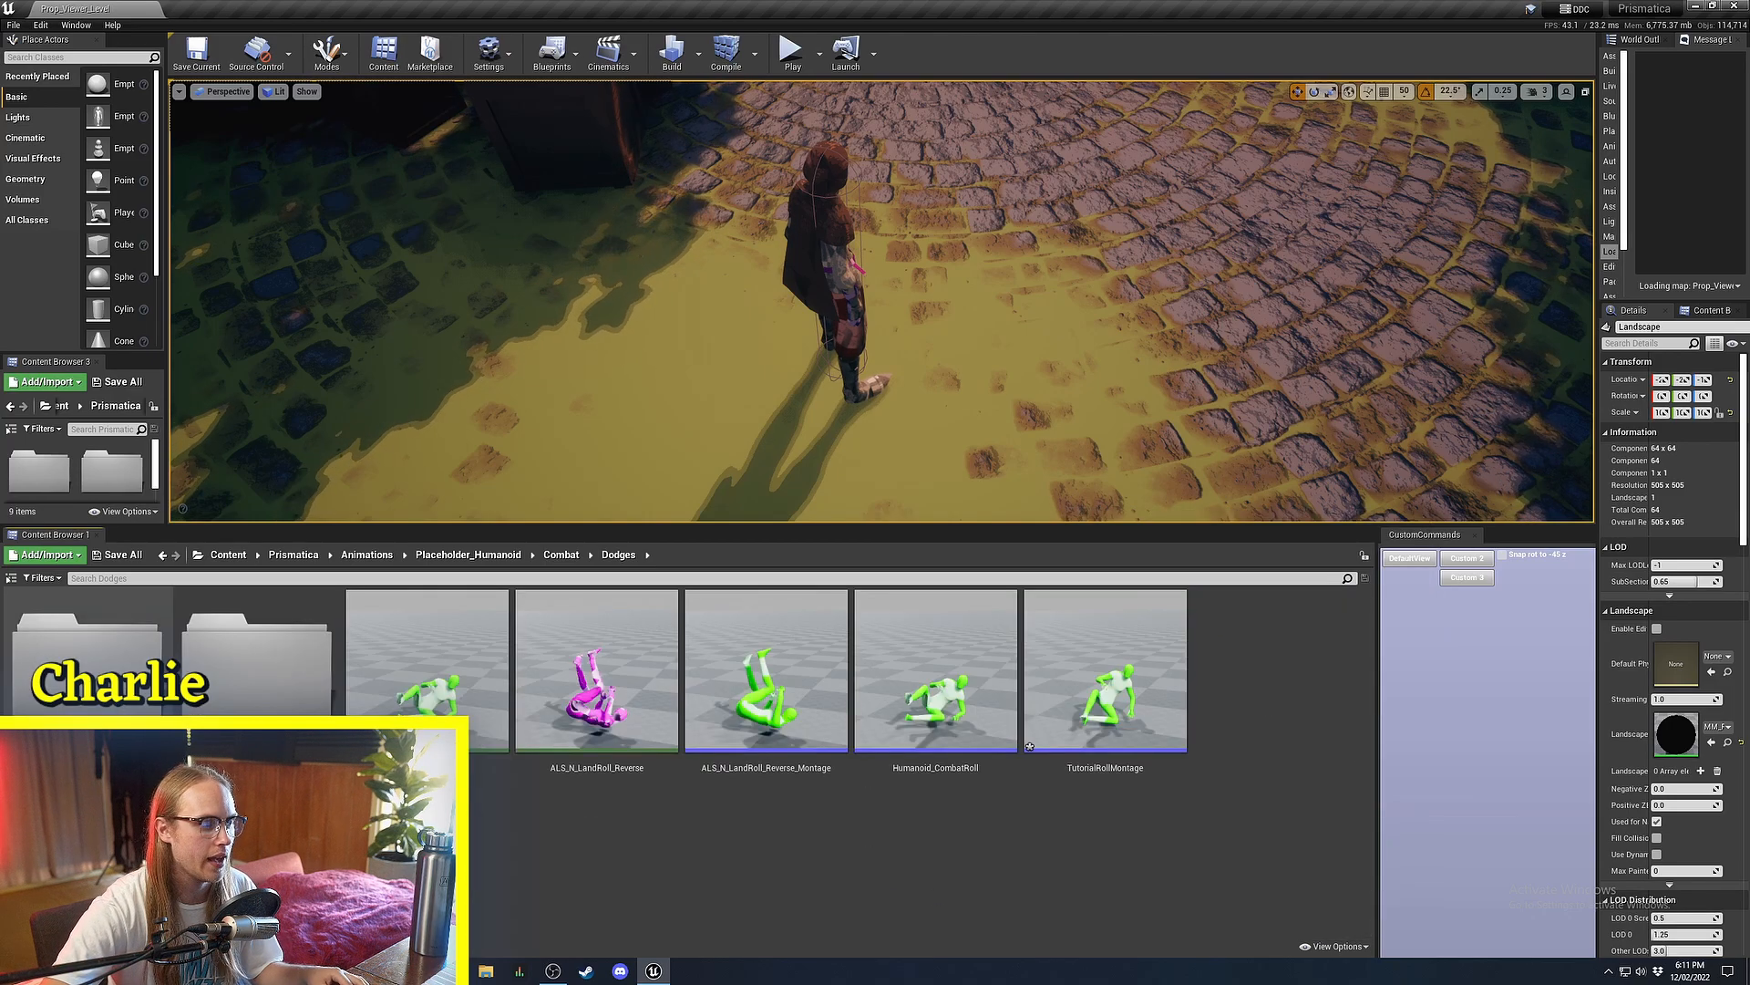
Open TutorialRollMontage and review its Blend In (0.25, Linear) and slot settings.
double_click(1138, 658)
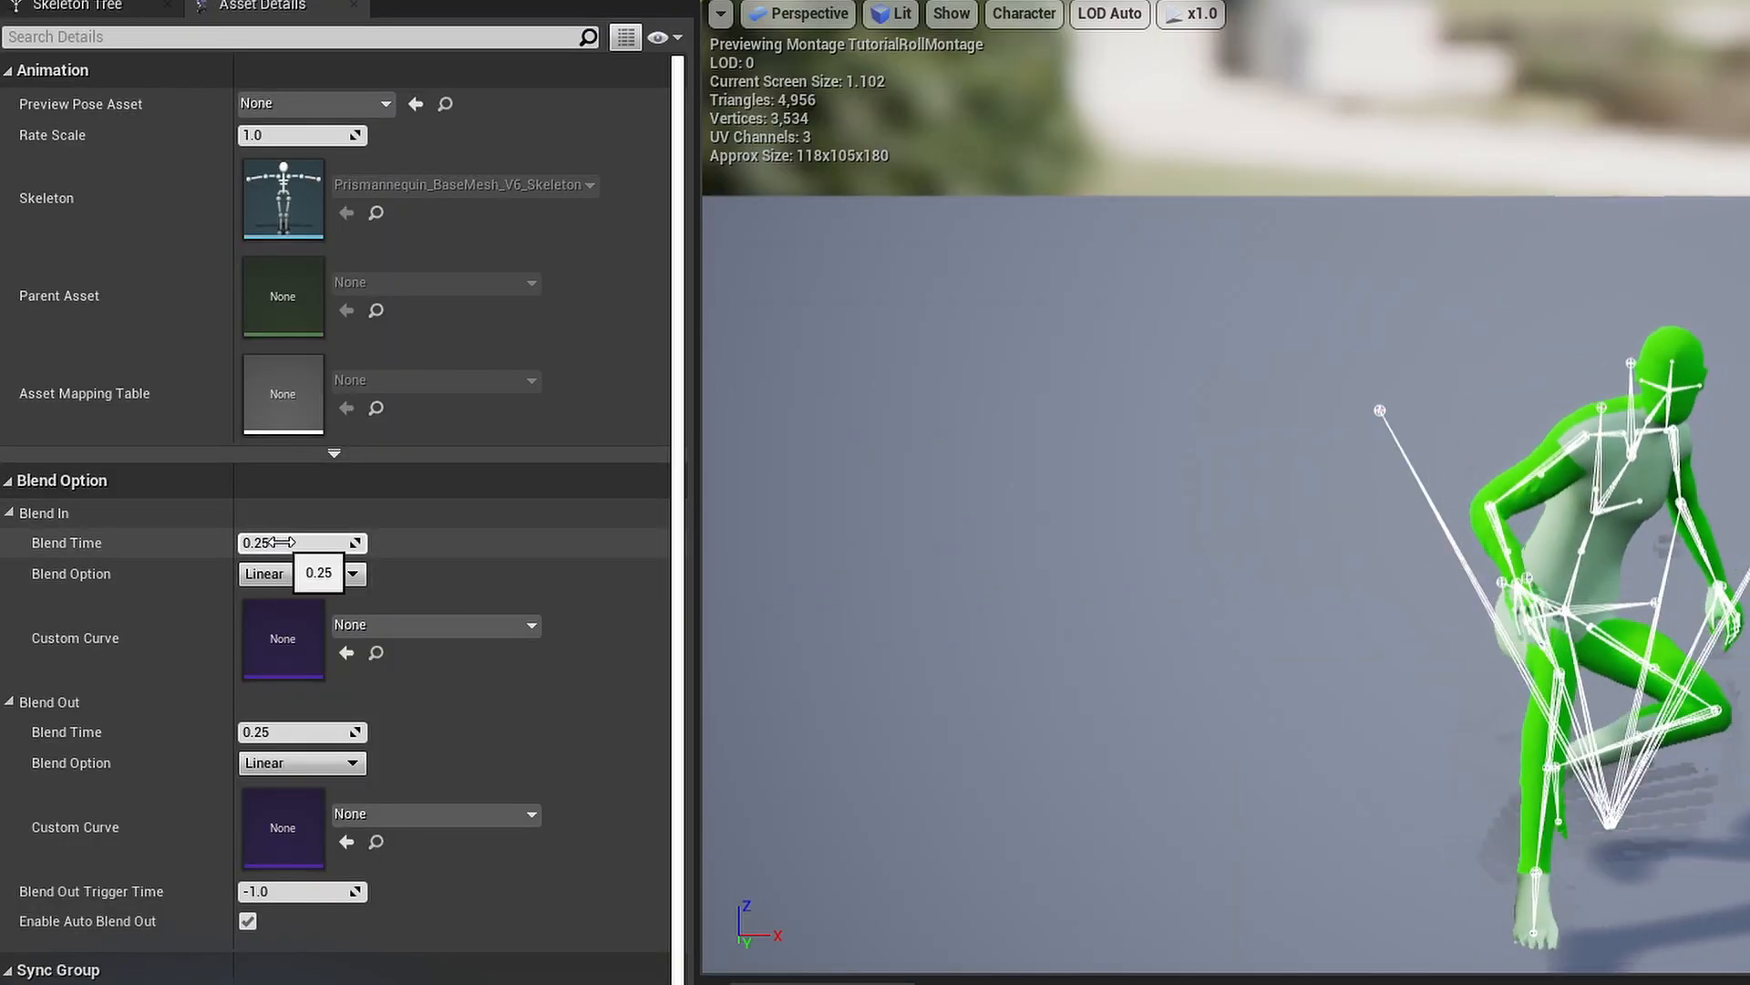
click(276, 541)
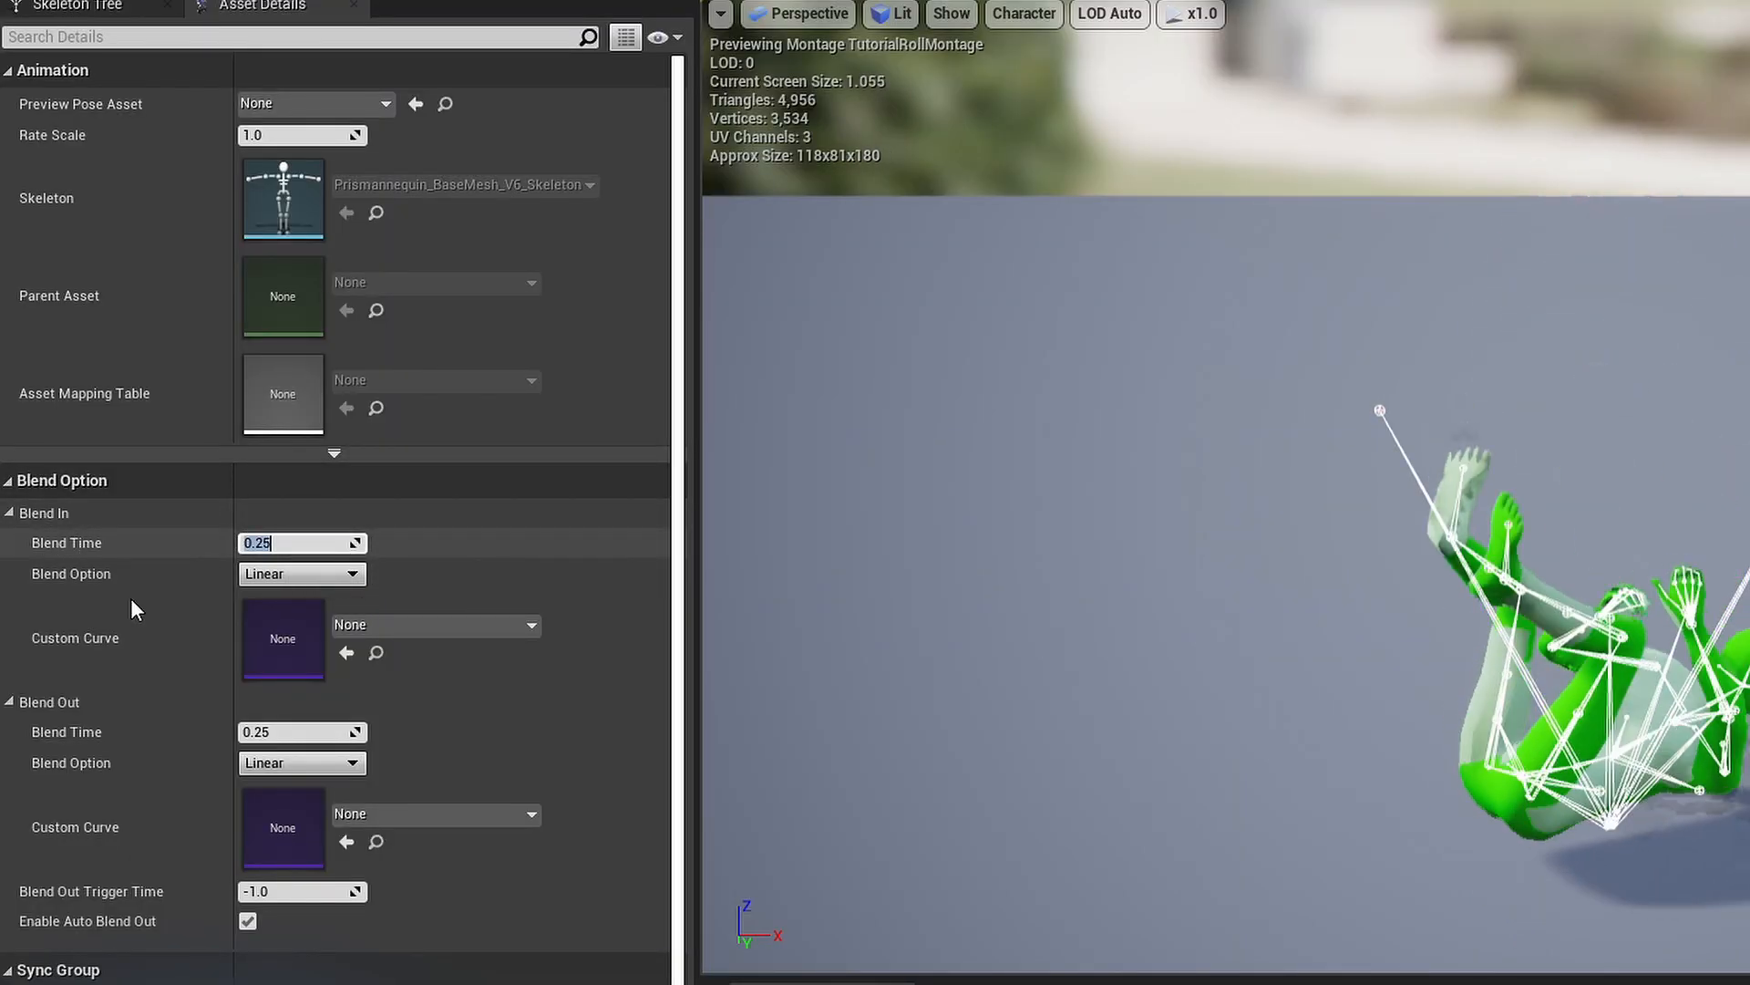
click(113, 744)
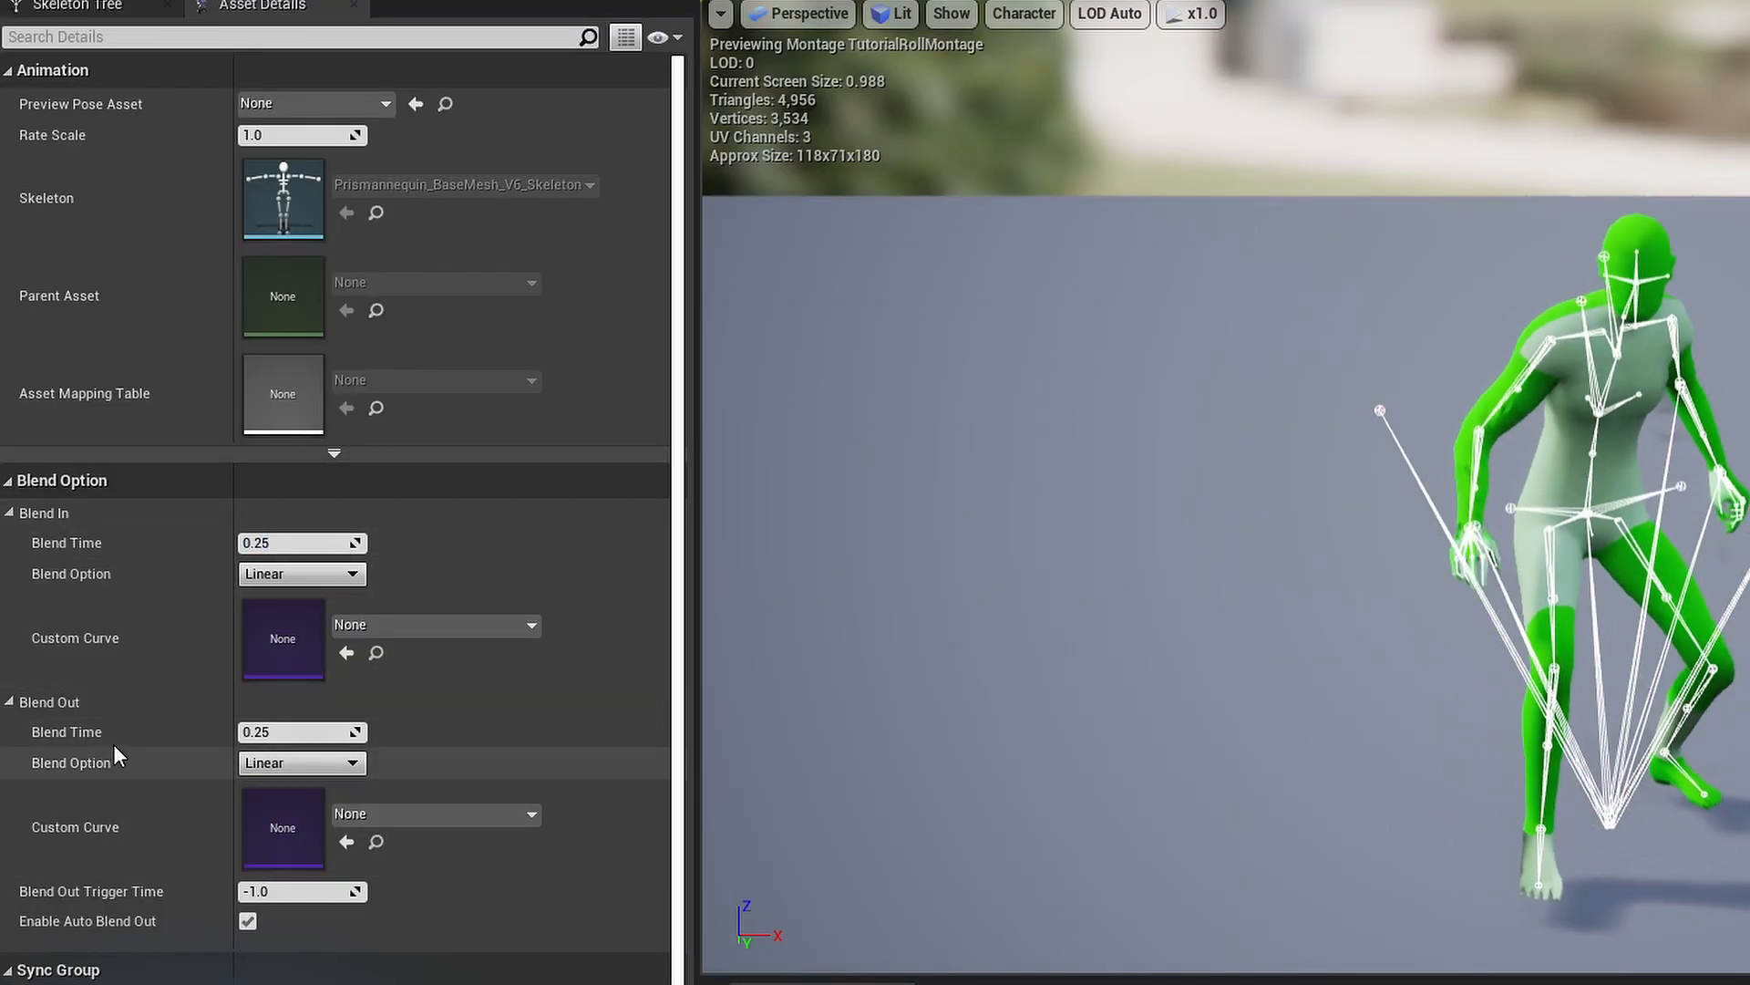
click(293, 572)
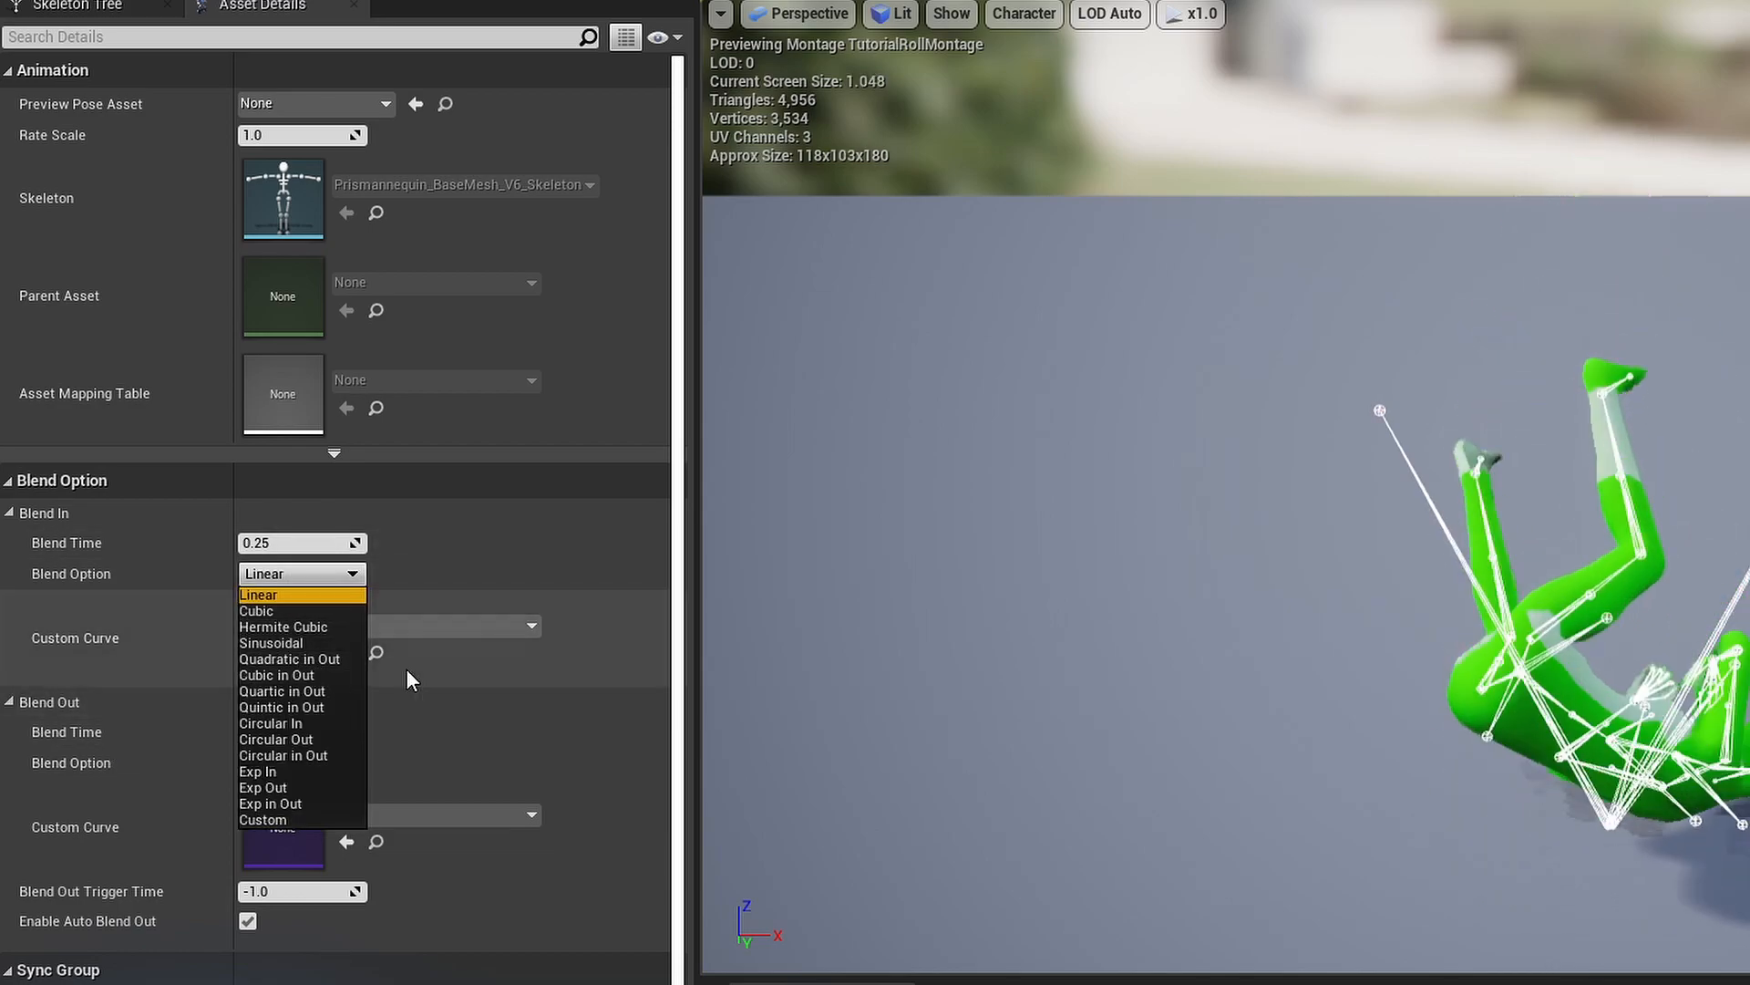
click(134, 662)
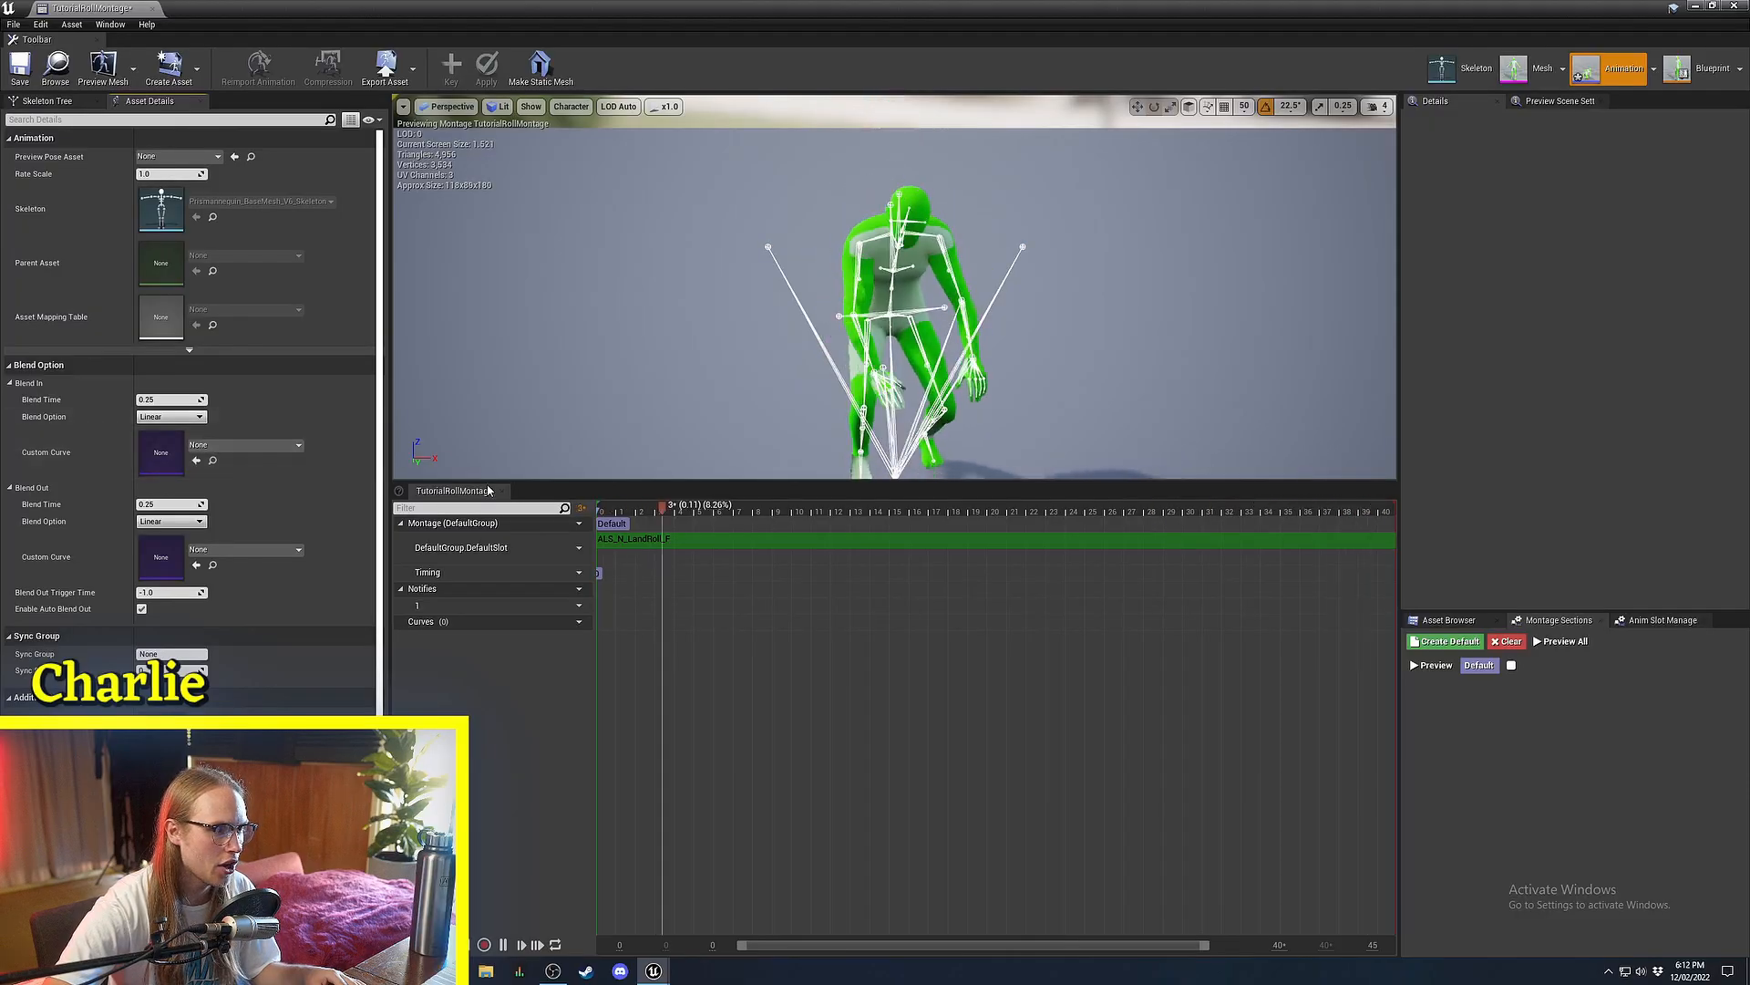
click(574, 548)
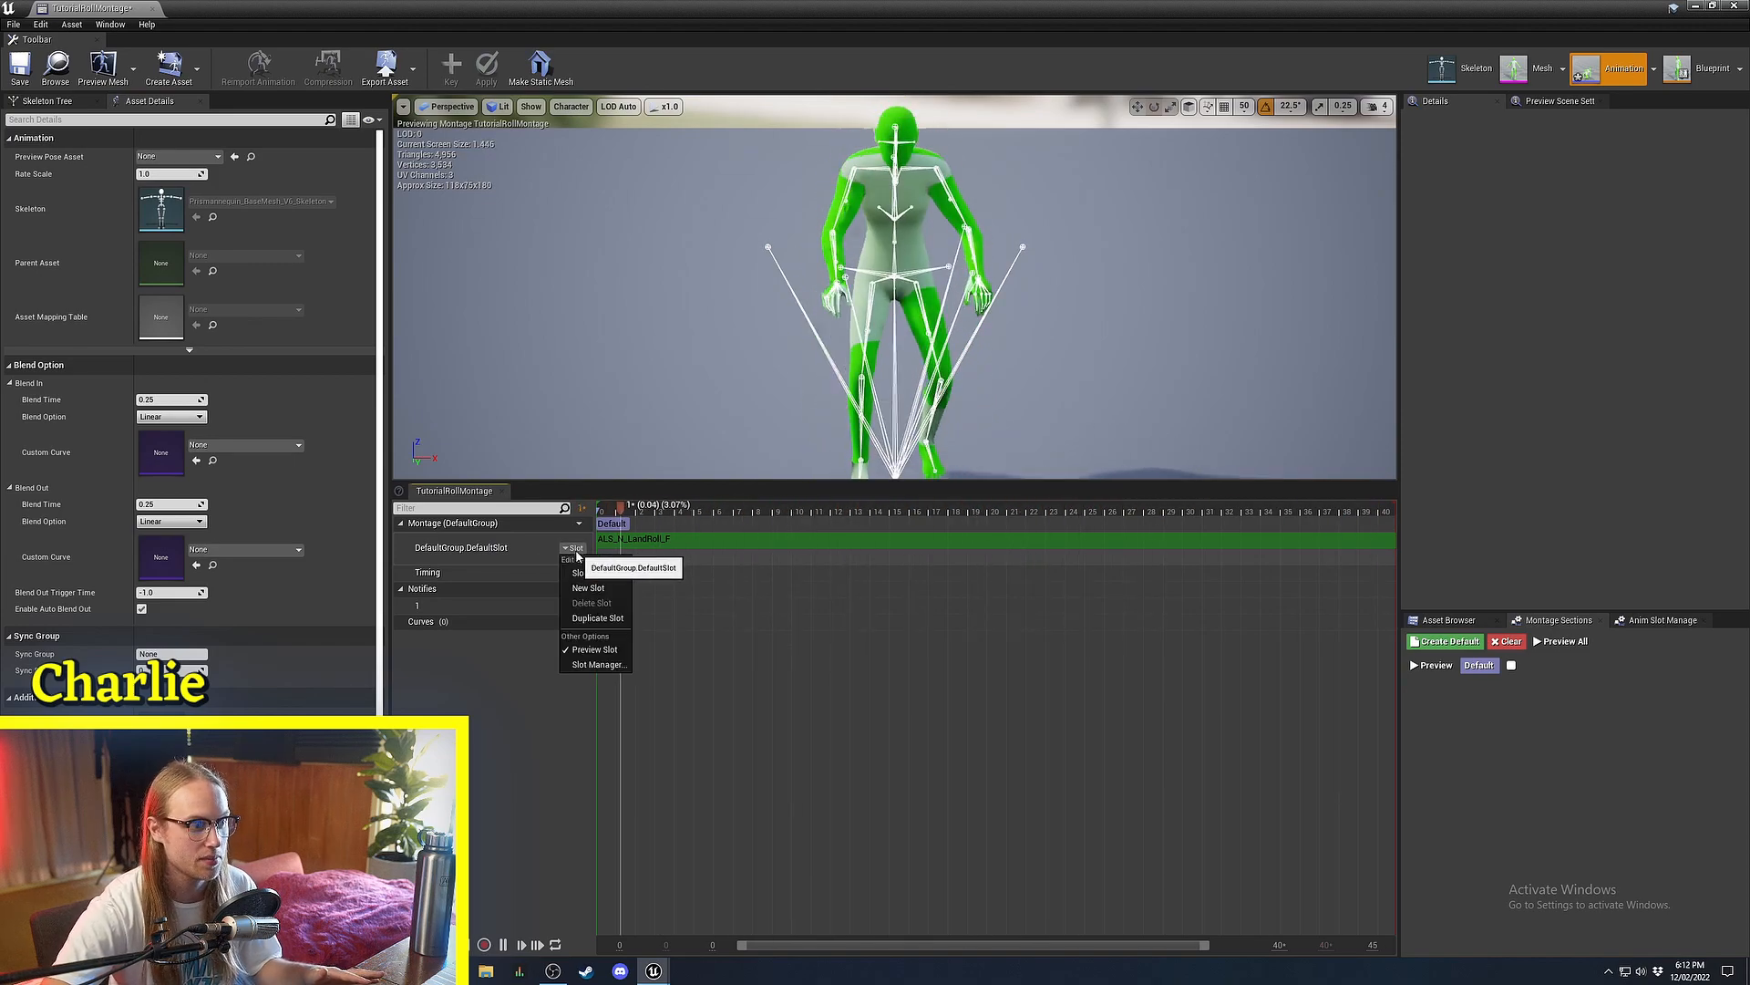
key(Escape)
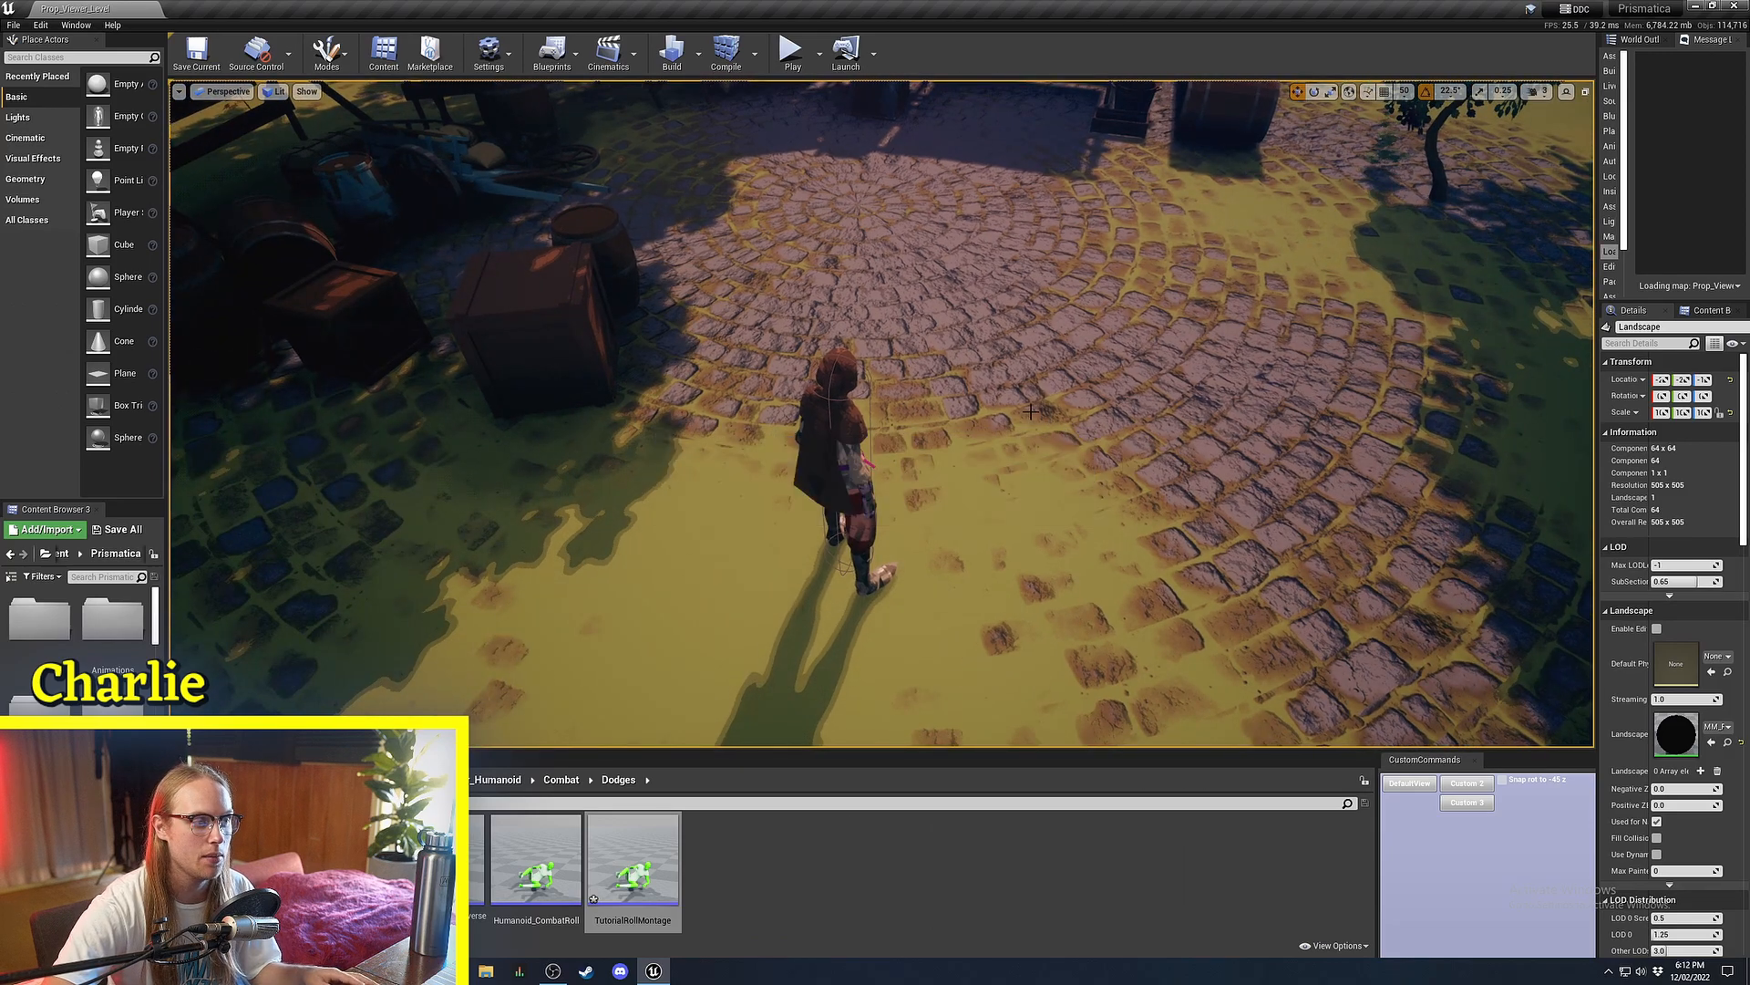
Select the player character and open the BP_PlayerCharacter blueprint.
click(831, 456)
click(1715, 352)
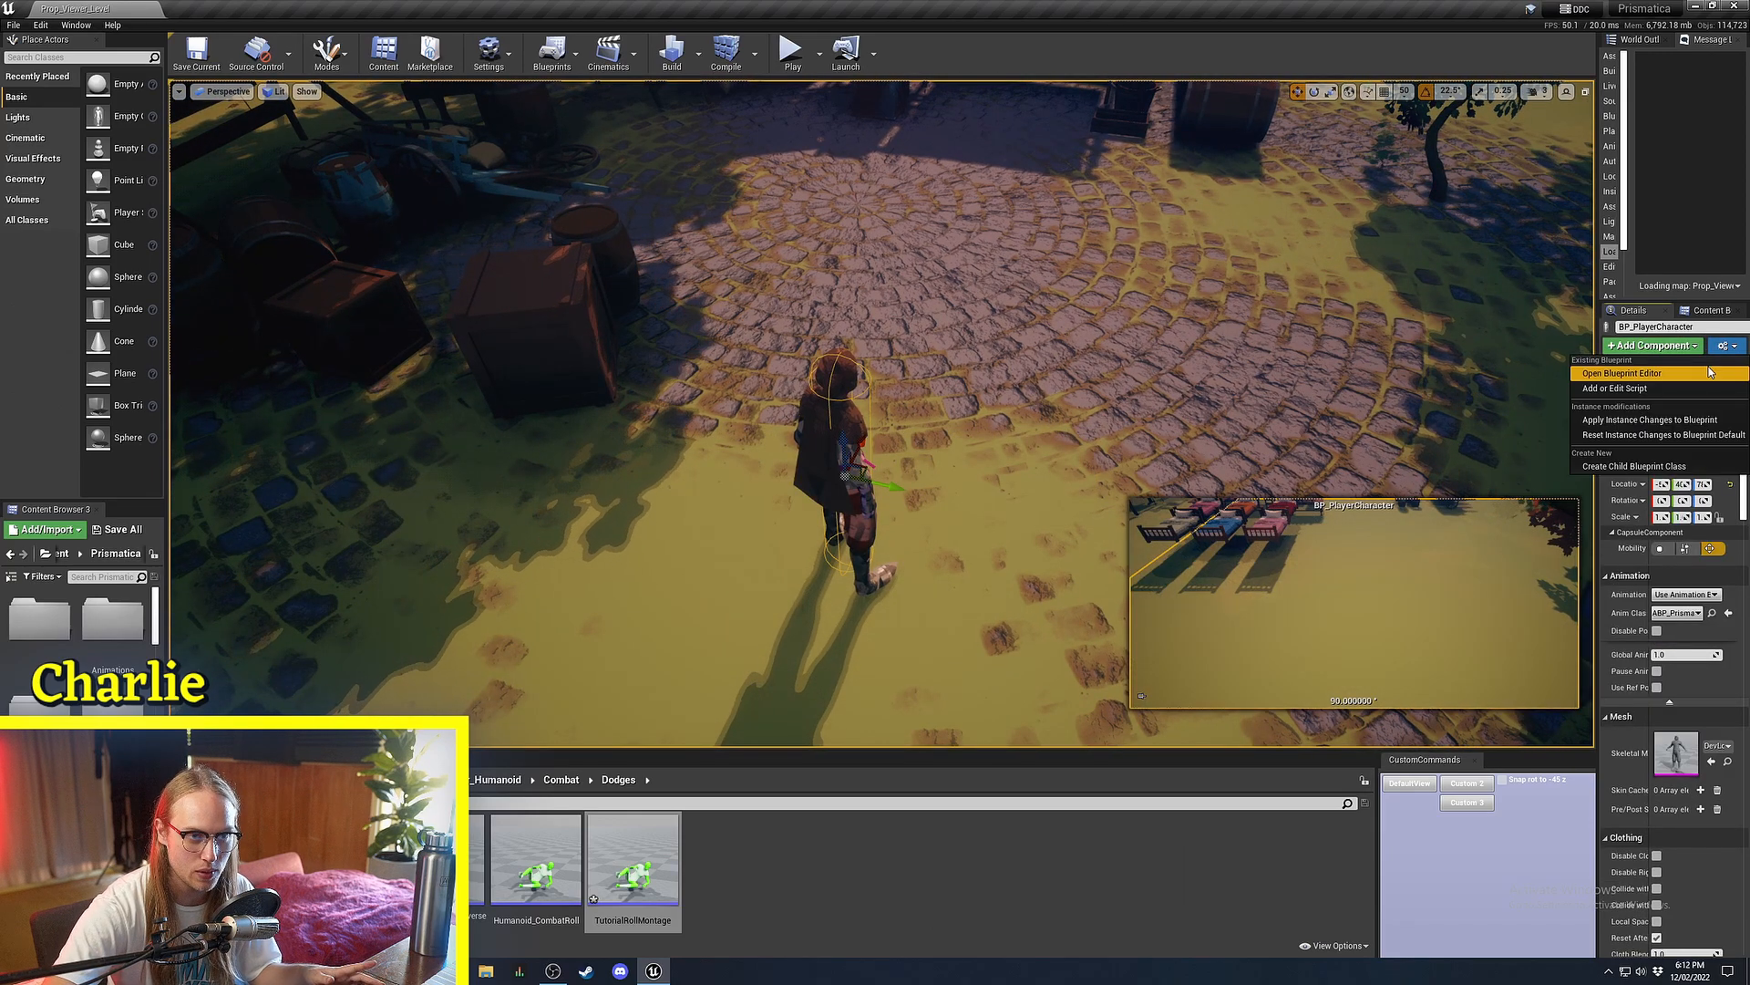
click(1698, 376)
scroll(794, 595, down, 6)
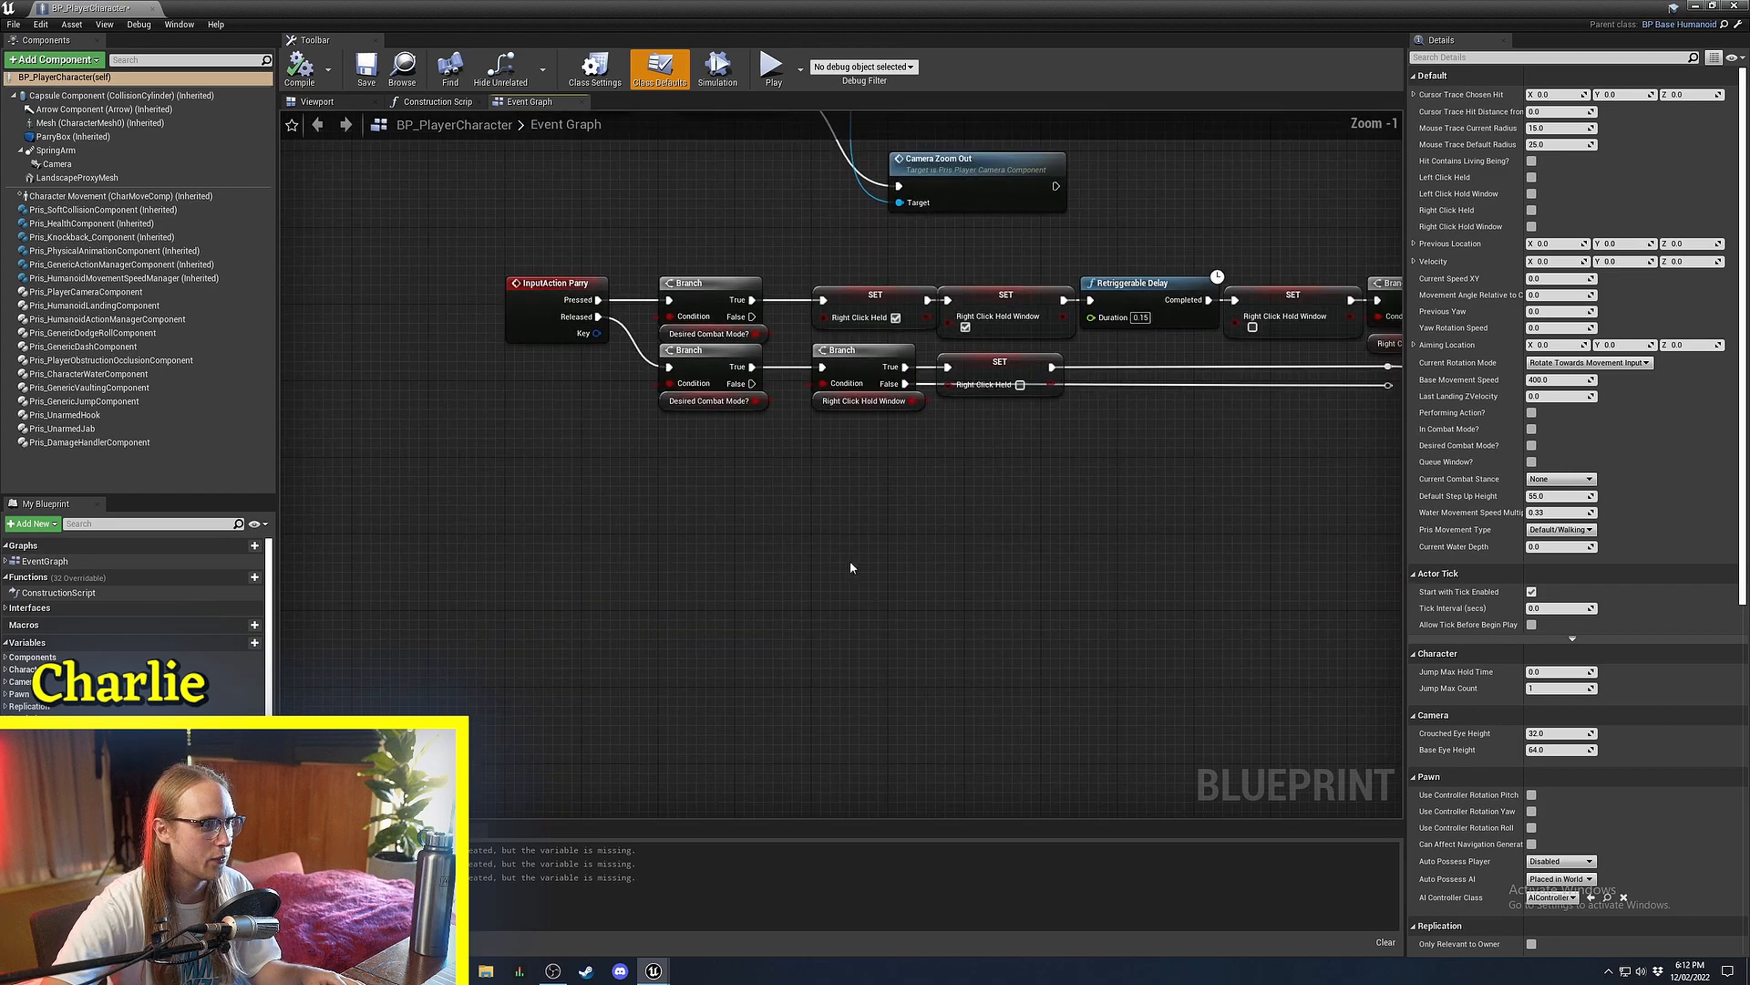
scroll(665, 456, up, 6)
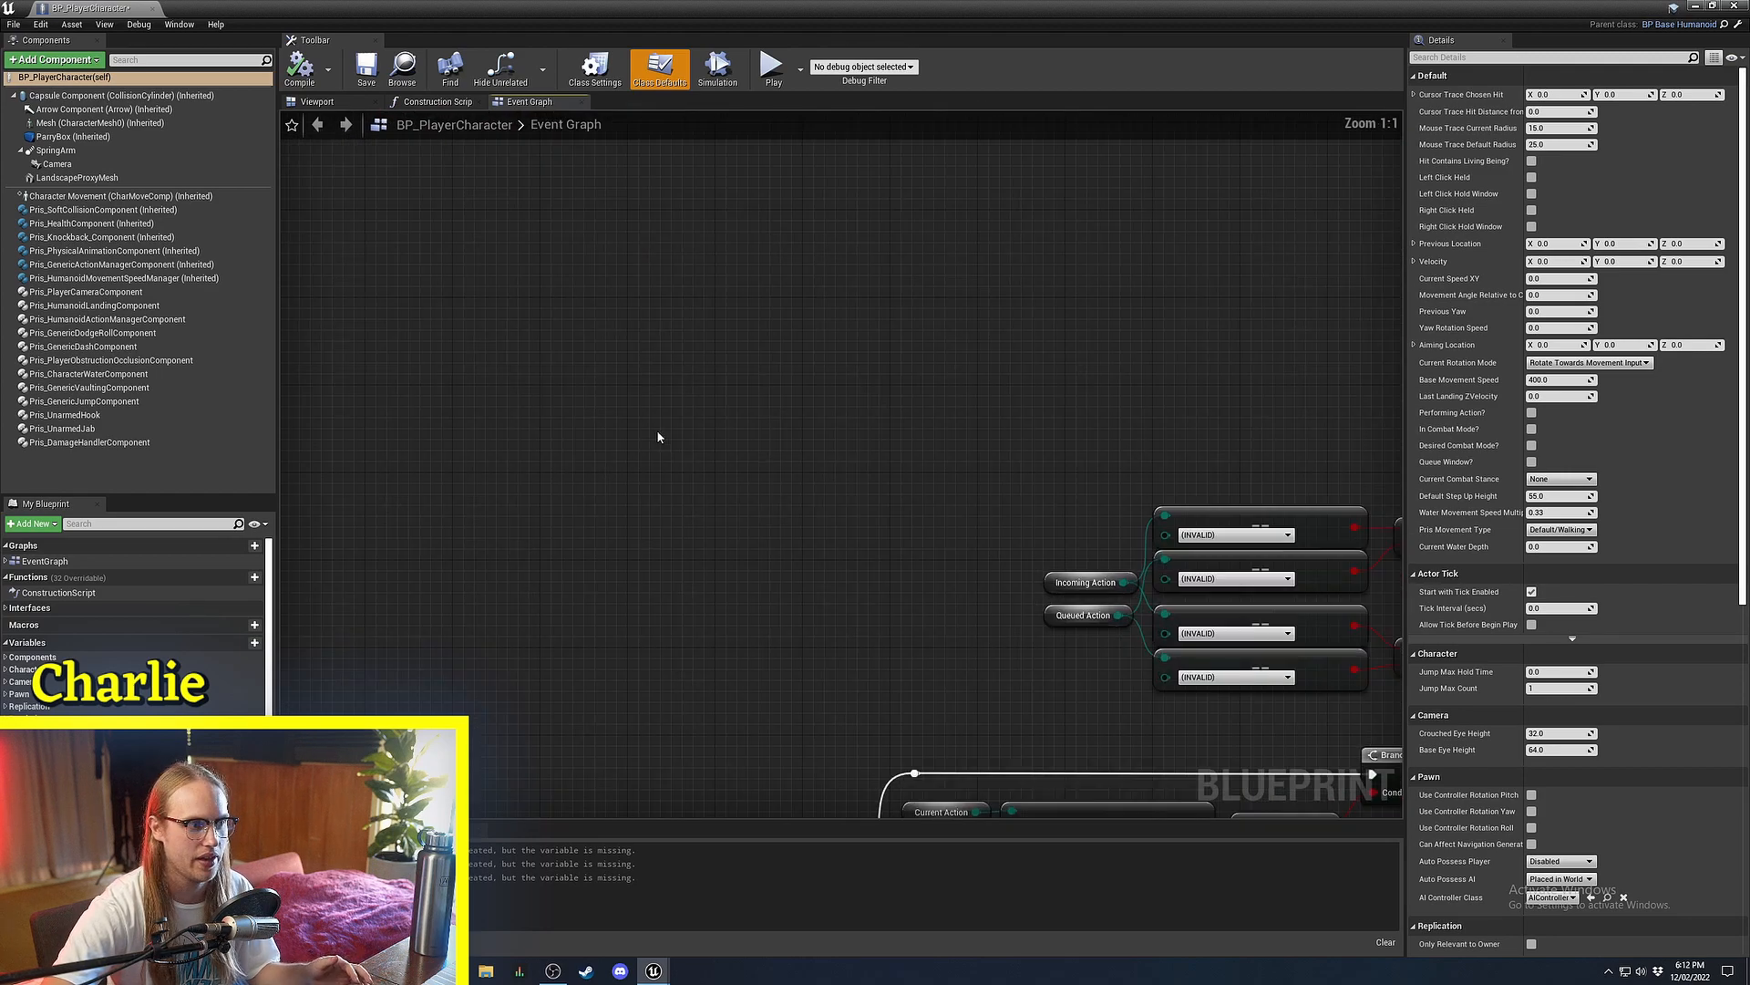
Add an R keyboard event node to the Event Graph.
right_click(824, 396)
text(keyboard)
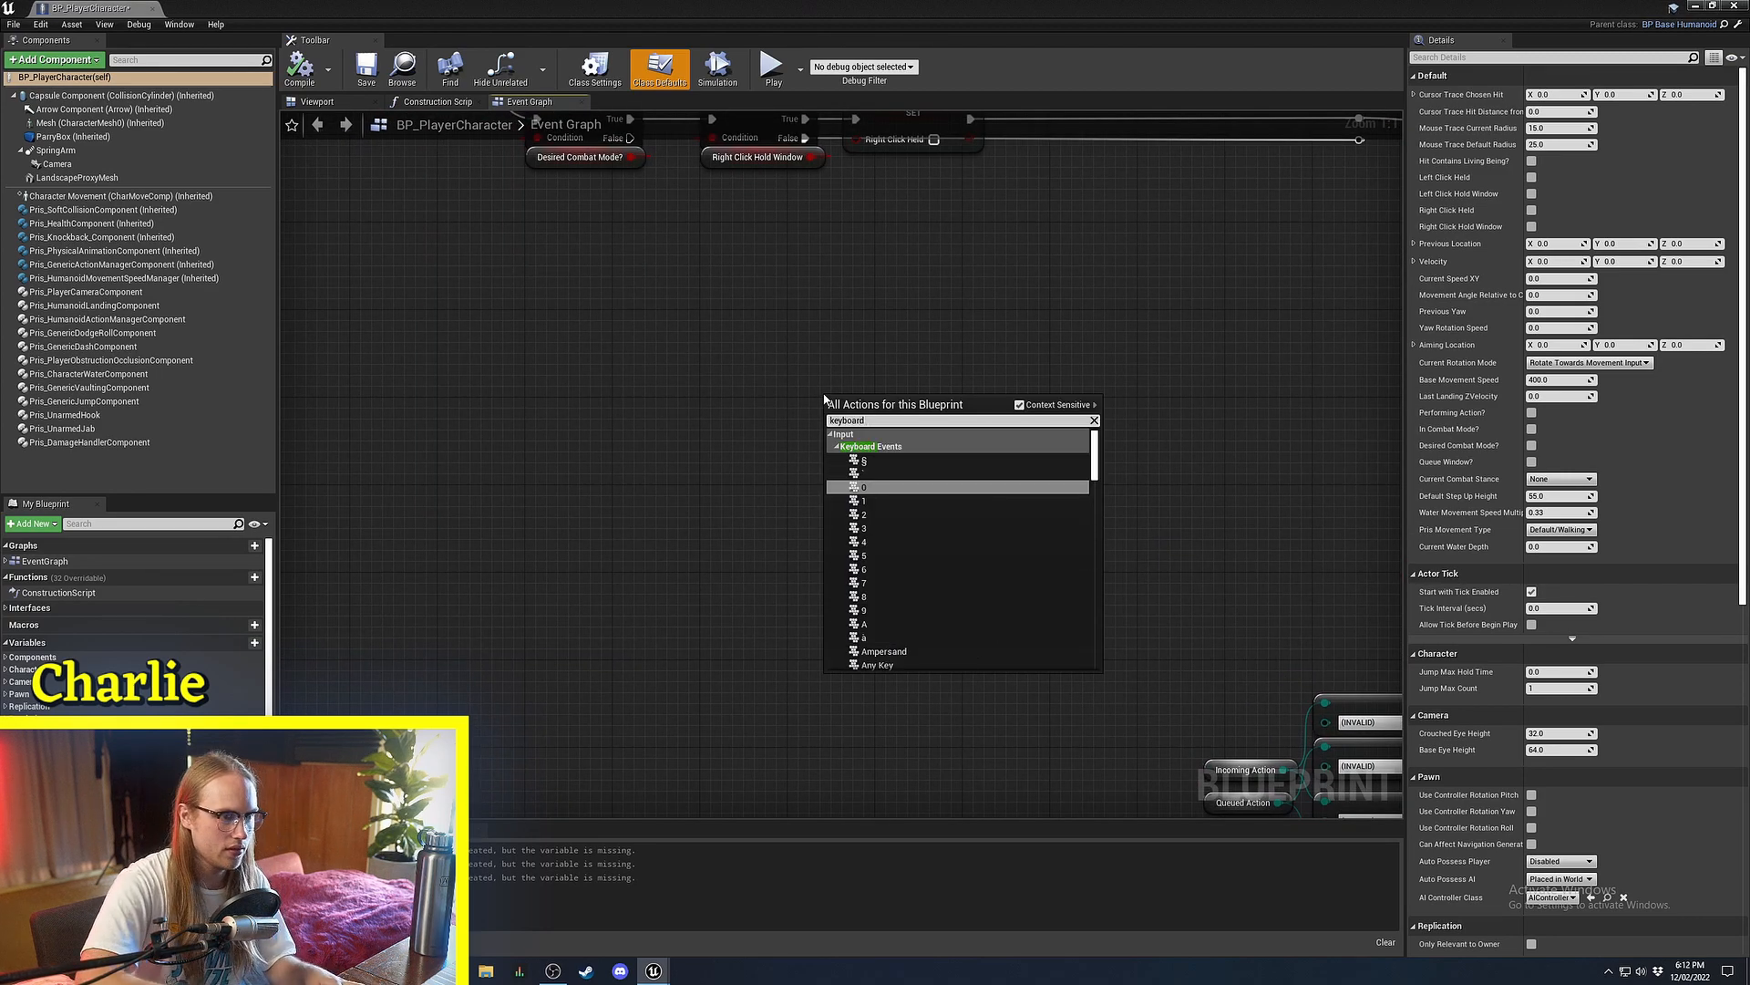
text( r)
key(Return)
key(Delete)
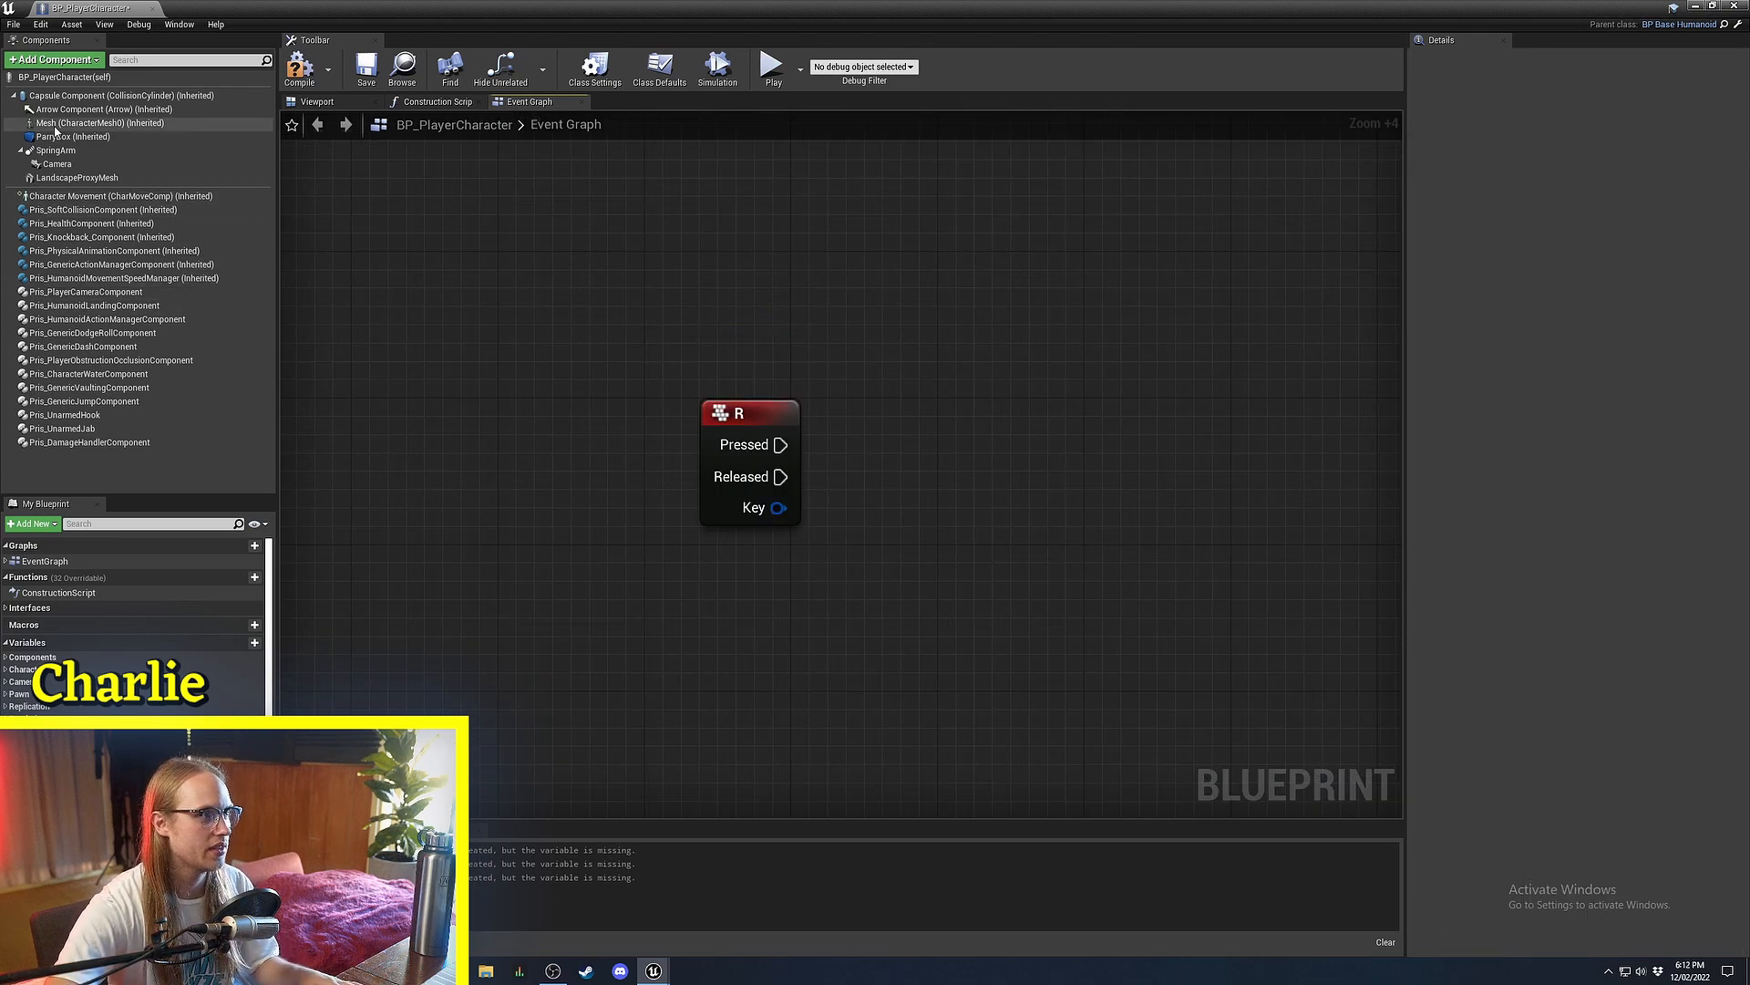
Add a Mesh reference feeding a Play Montage node wired to R Pressed, and arrange them.
drag(55, 126, 484, 248)
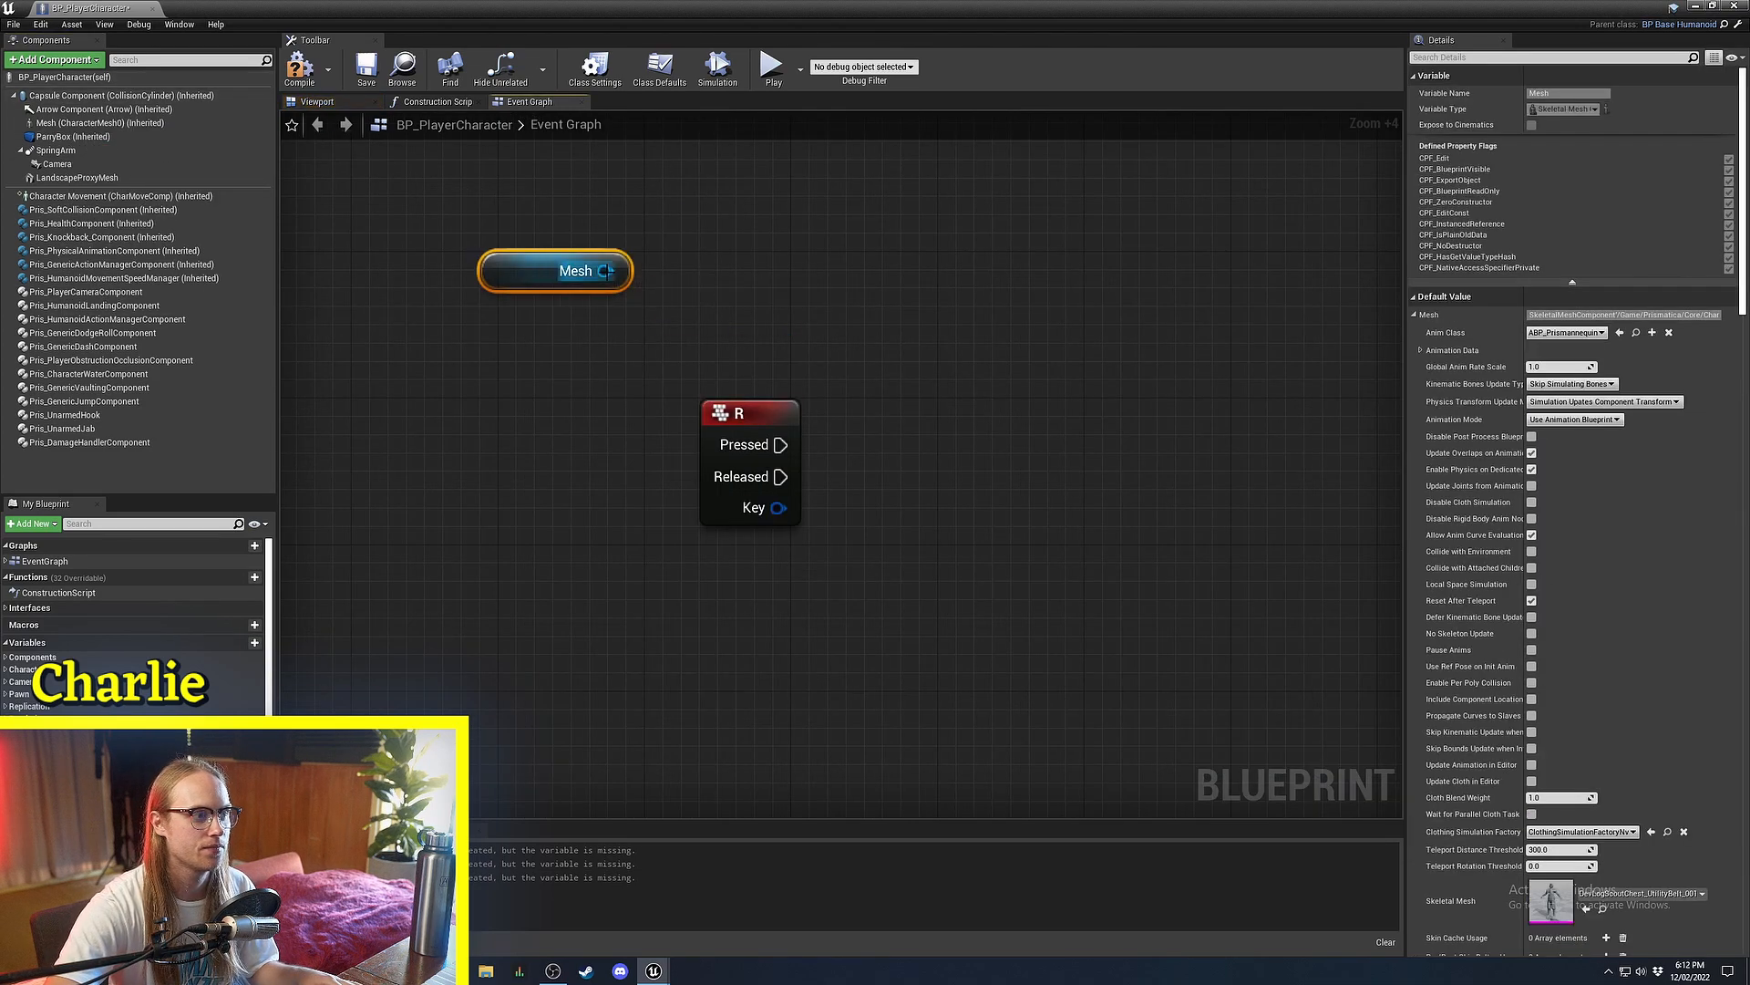
drag(606, 271, 766, 328)
text(play)
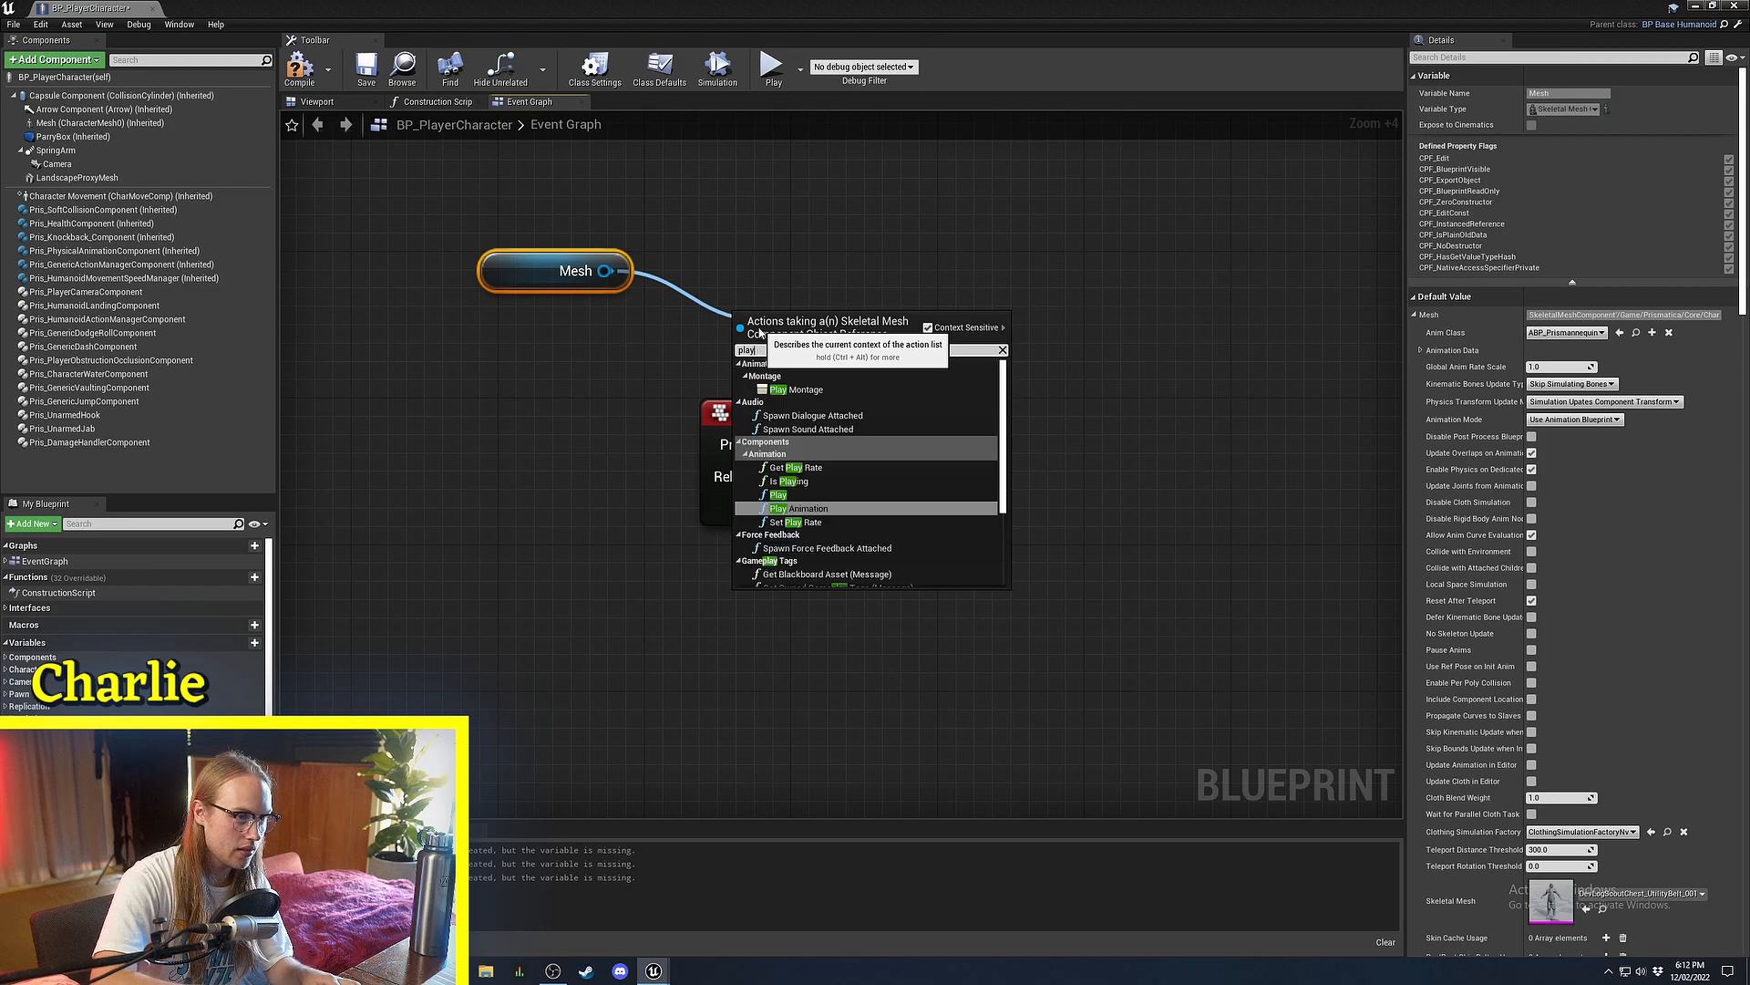
text( mo)
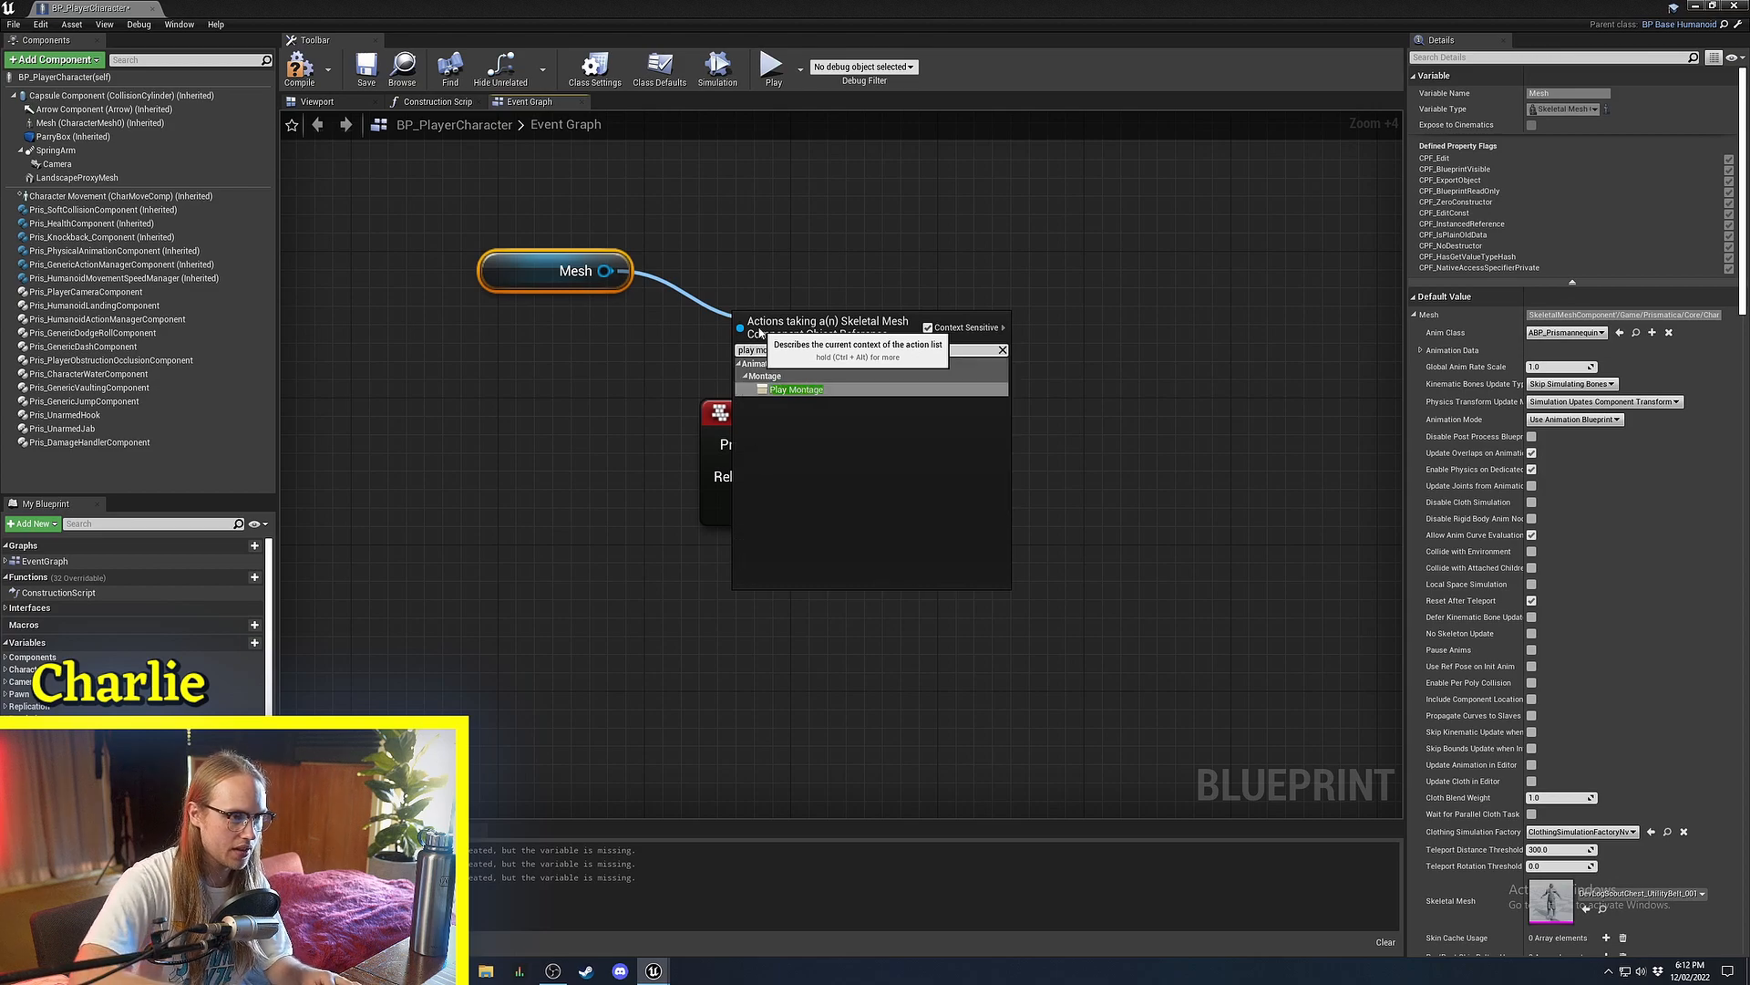
key(Return)
right_drag(867, 371, 736, 362)
drag(733, 348, 784, 419)
drag(823, 419, 842, 439)
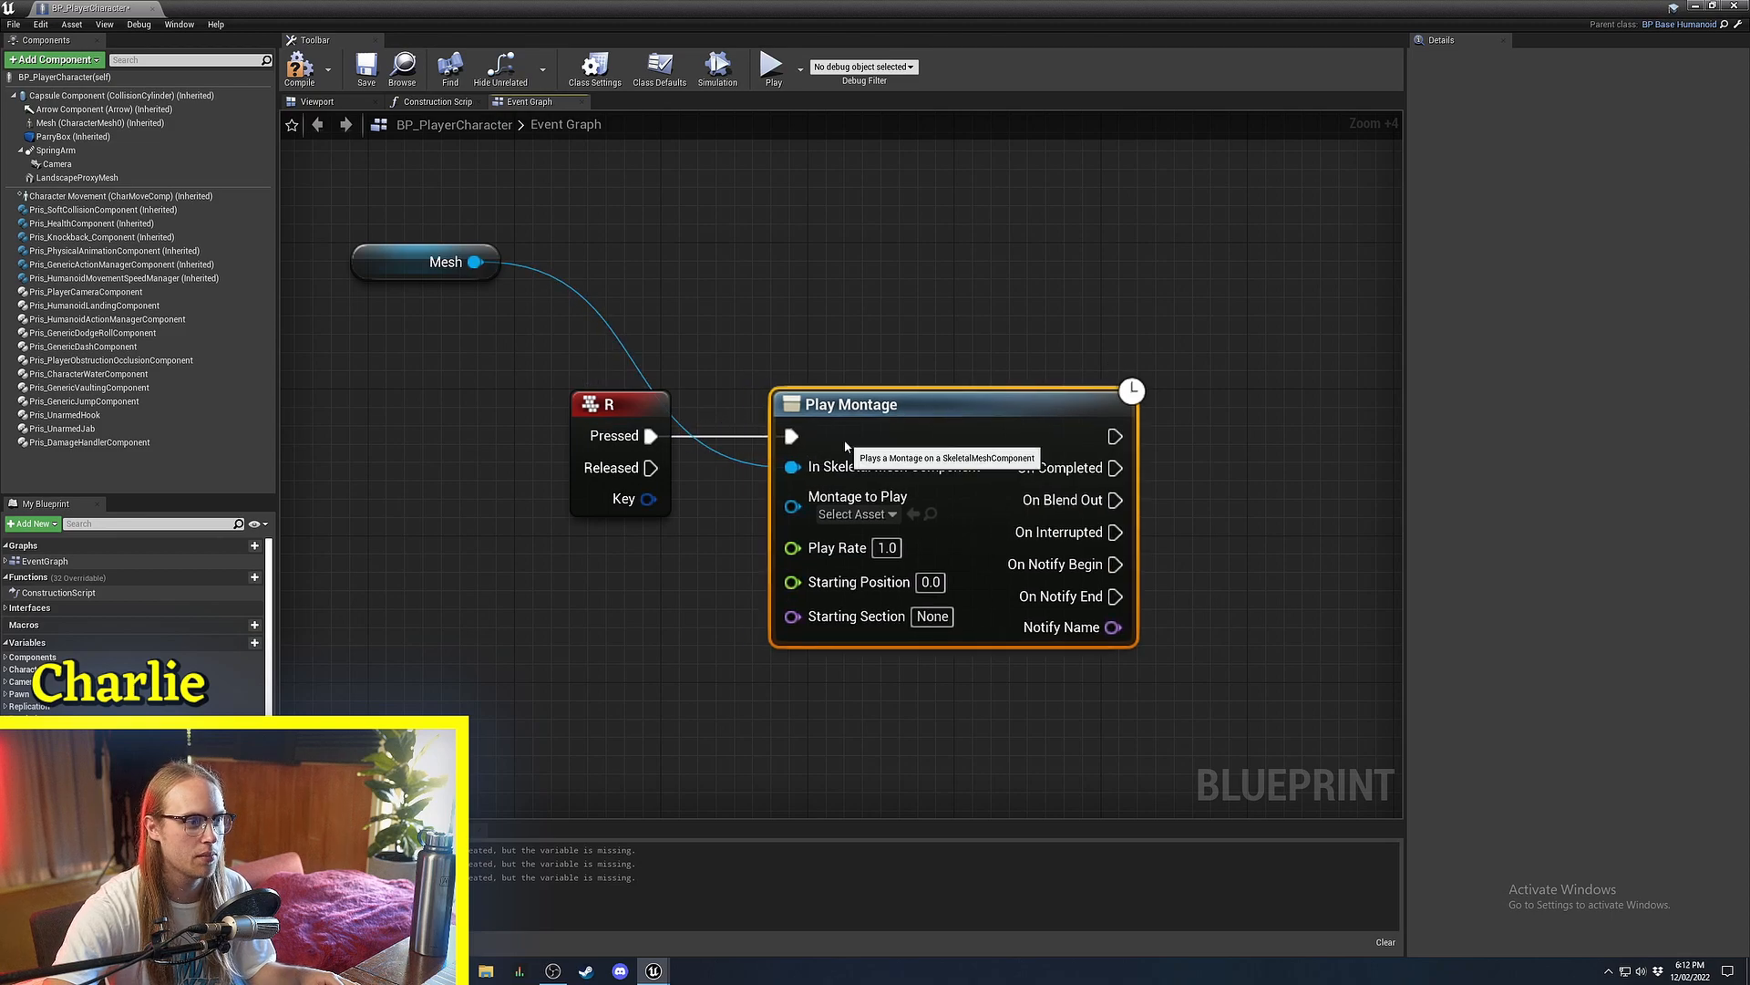
right_drag(709, 350, 740, 313)
click(738, 313)
drag(416, 225, 838, 309)
right_drag(875, 296, 748, 299)
click(748, 299)
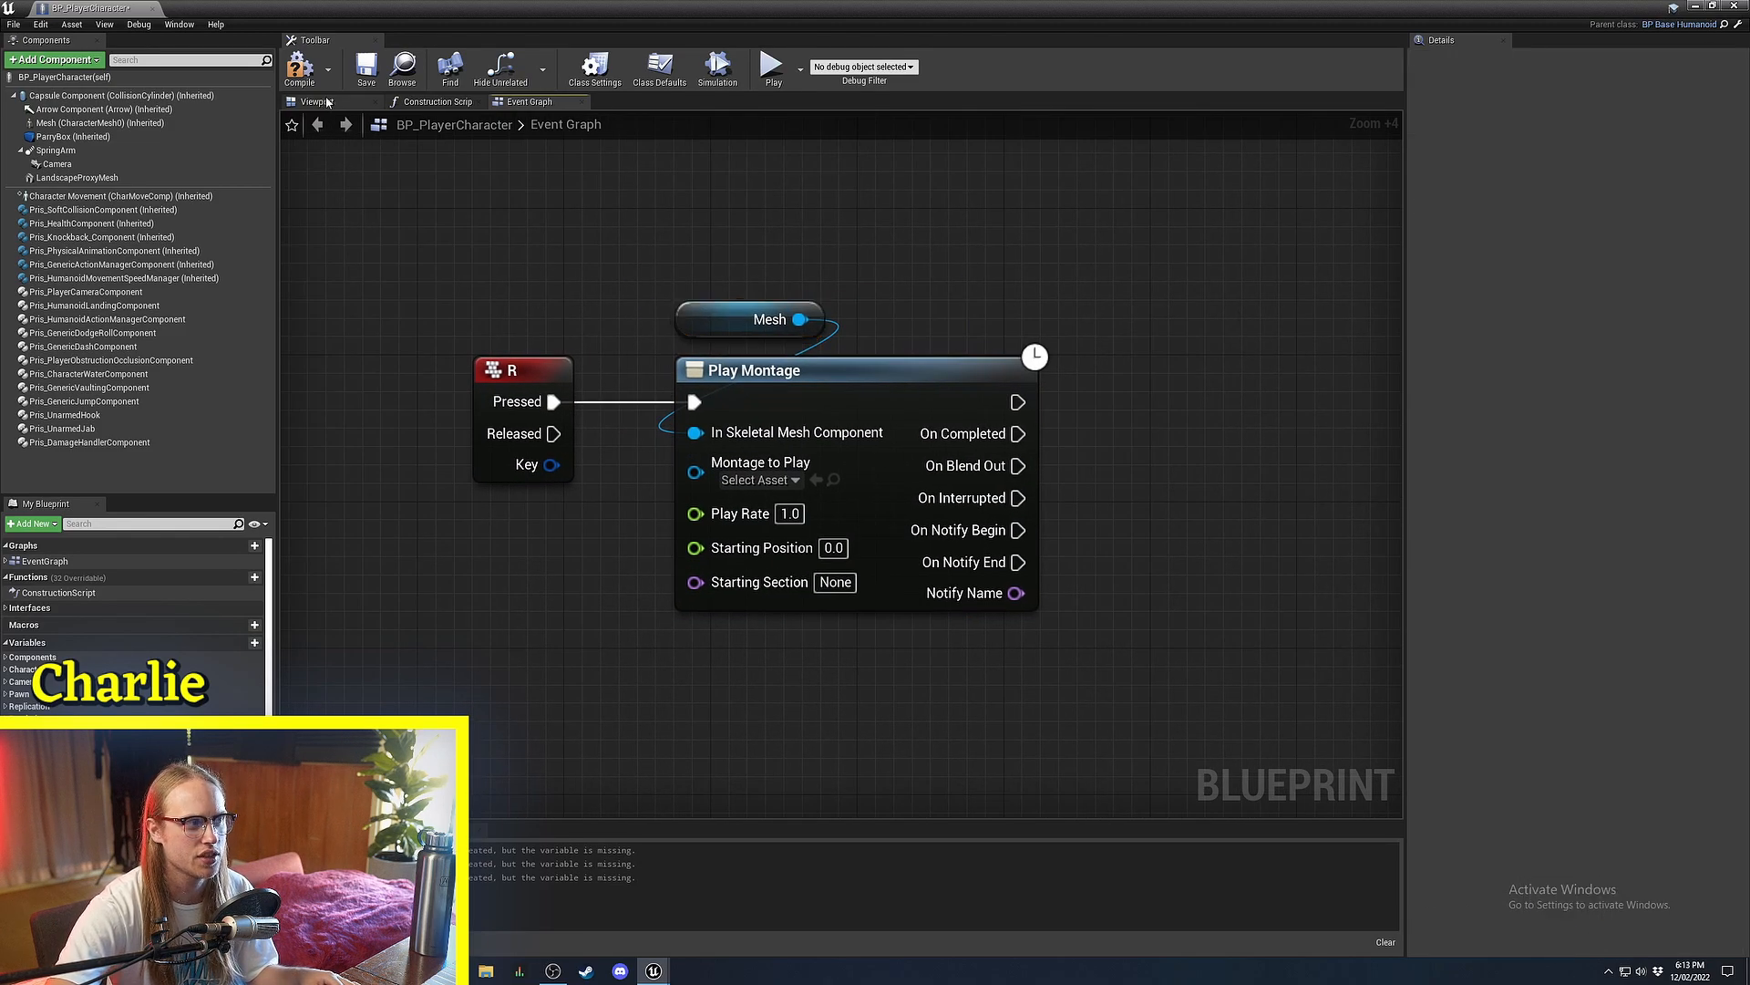
Save the blueprint and set Play Montage's montage to TutorialRollMontage.
click(366, 73)
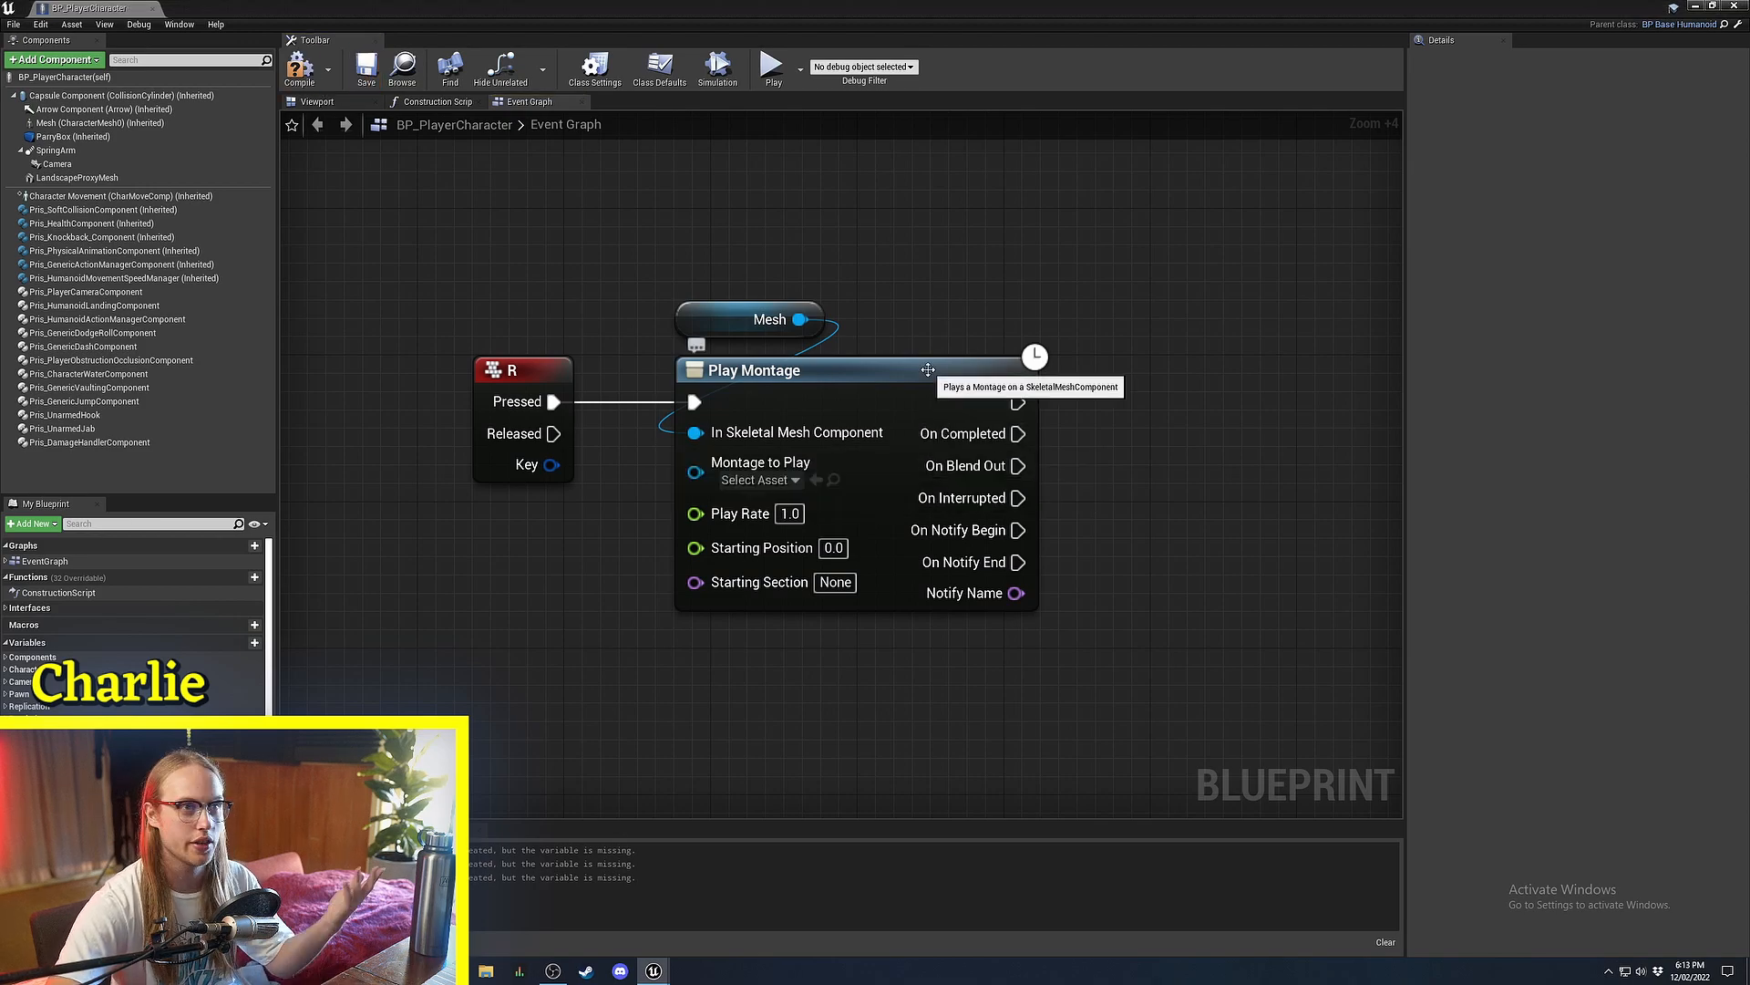
right_drag(921, 311, 1015, 250)
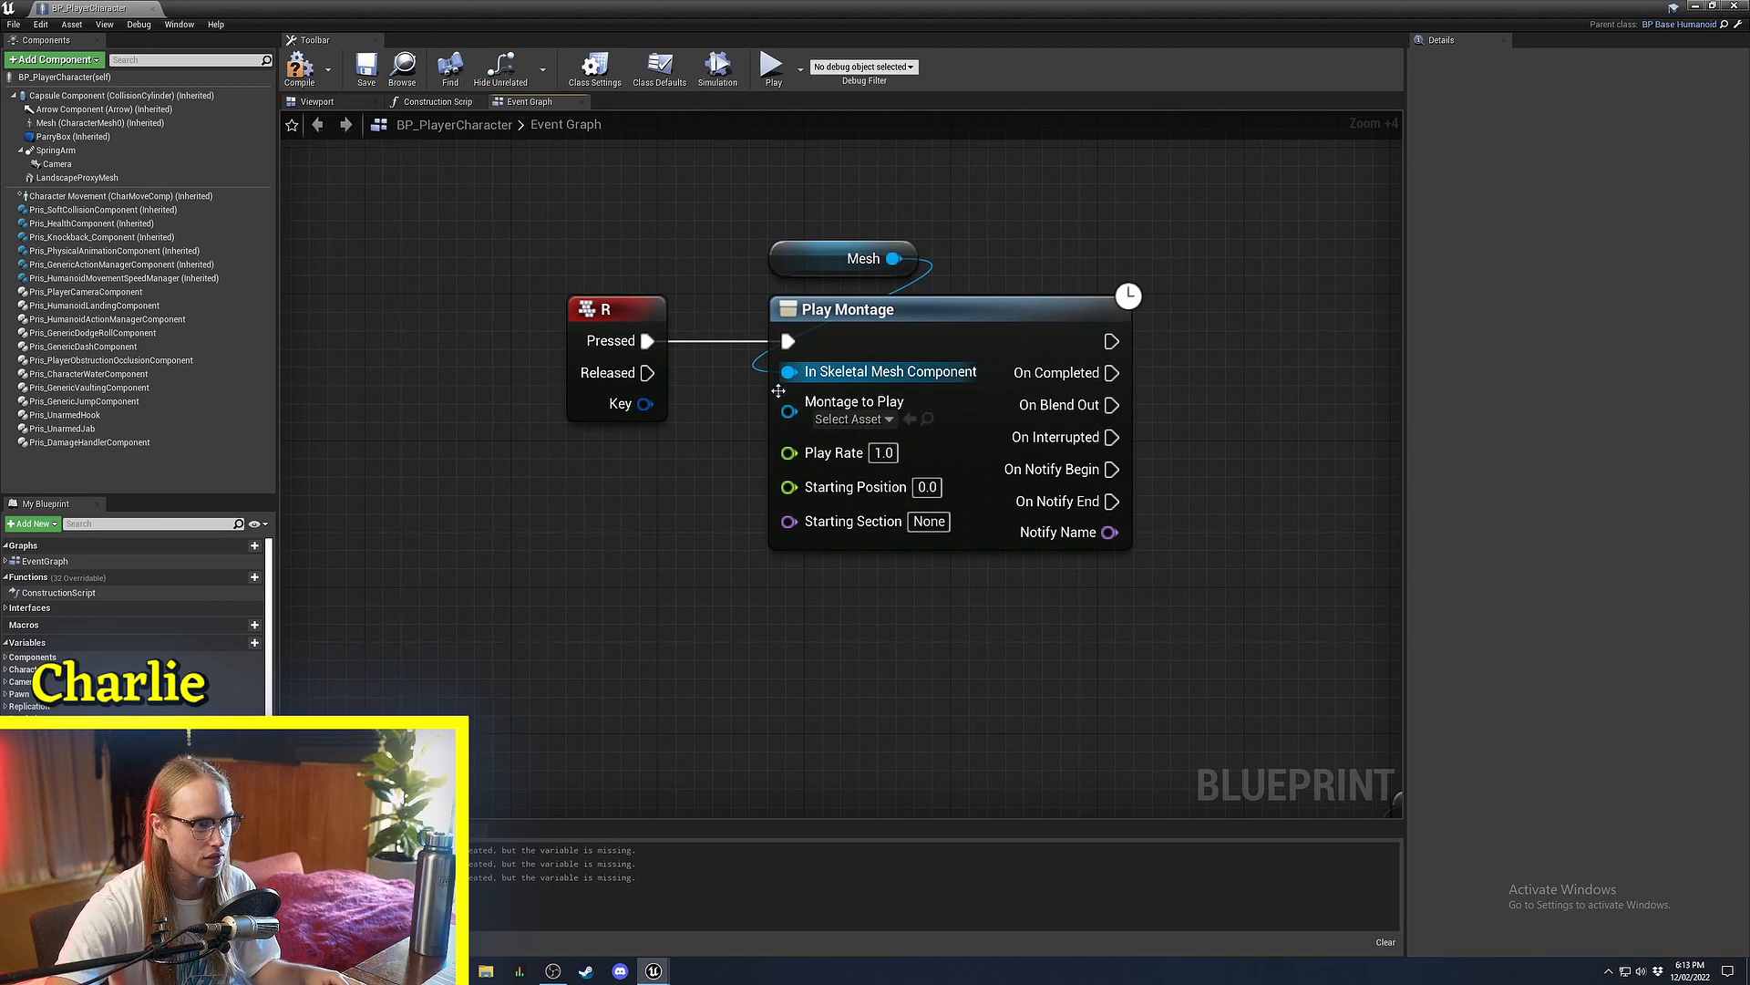
click(405, 307)
click(457, 279)
right_drag(714, 454, 762, 498)
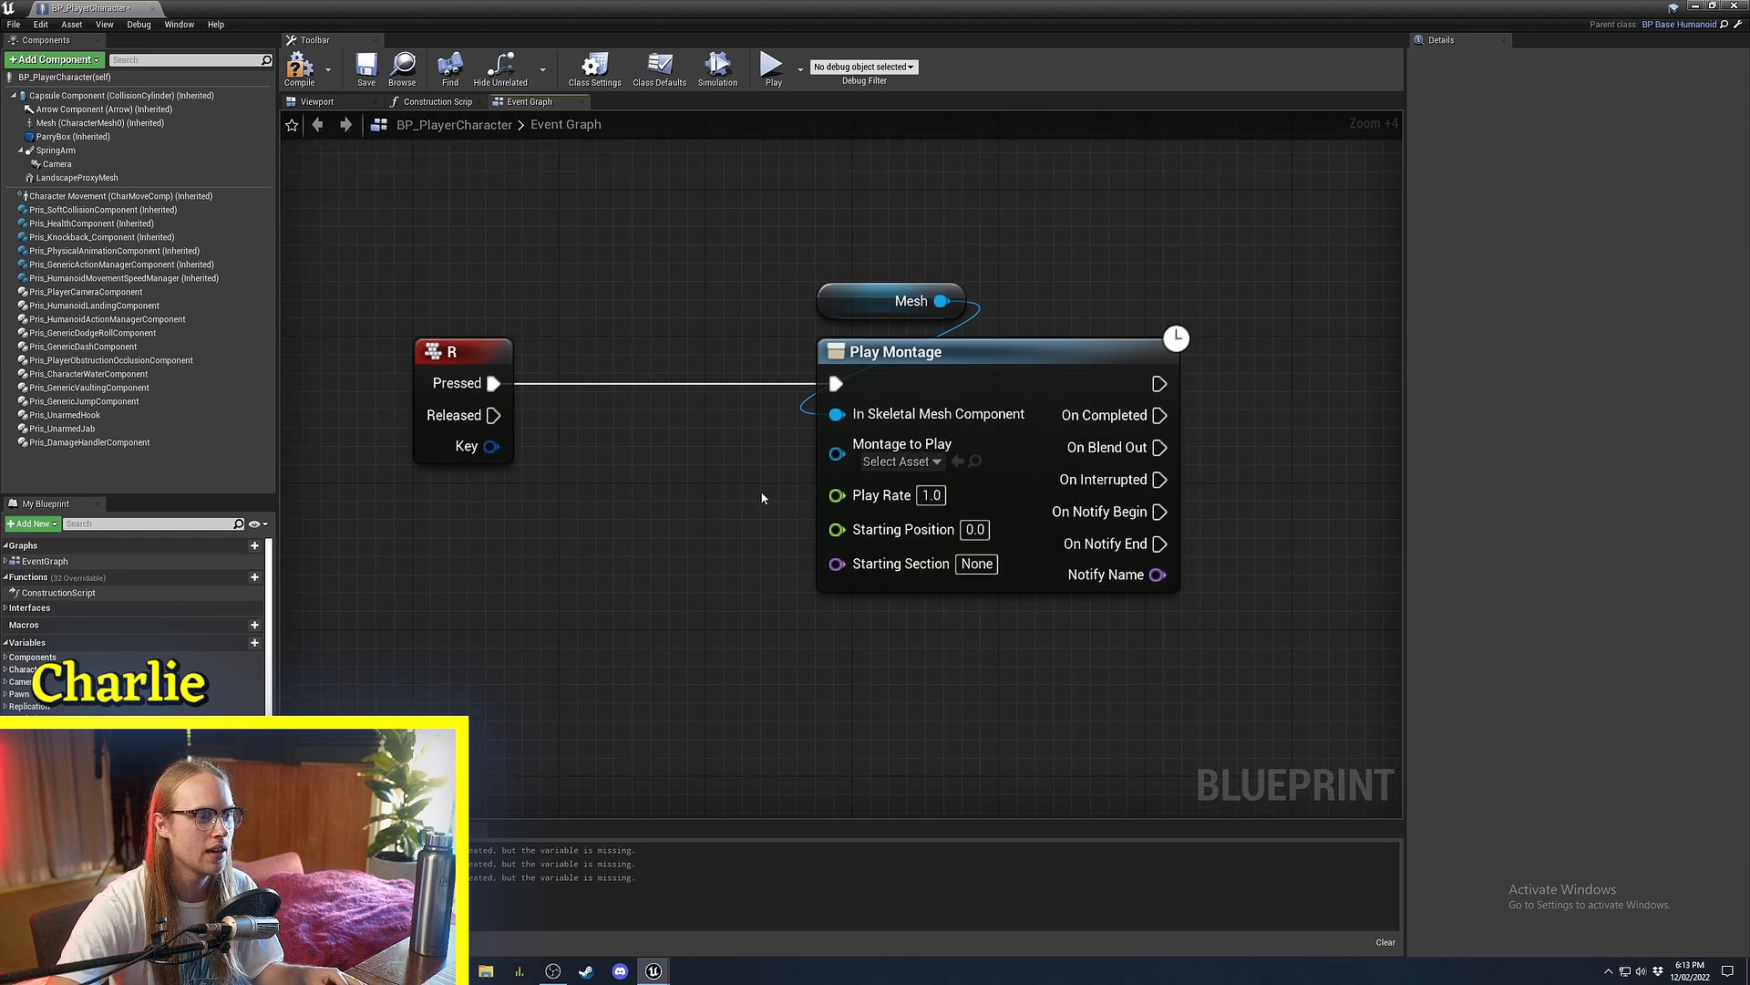
click(899, 462)
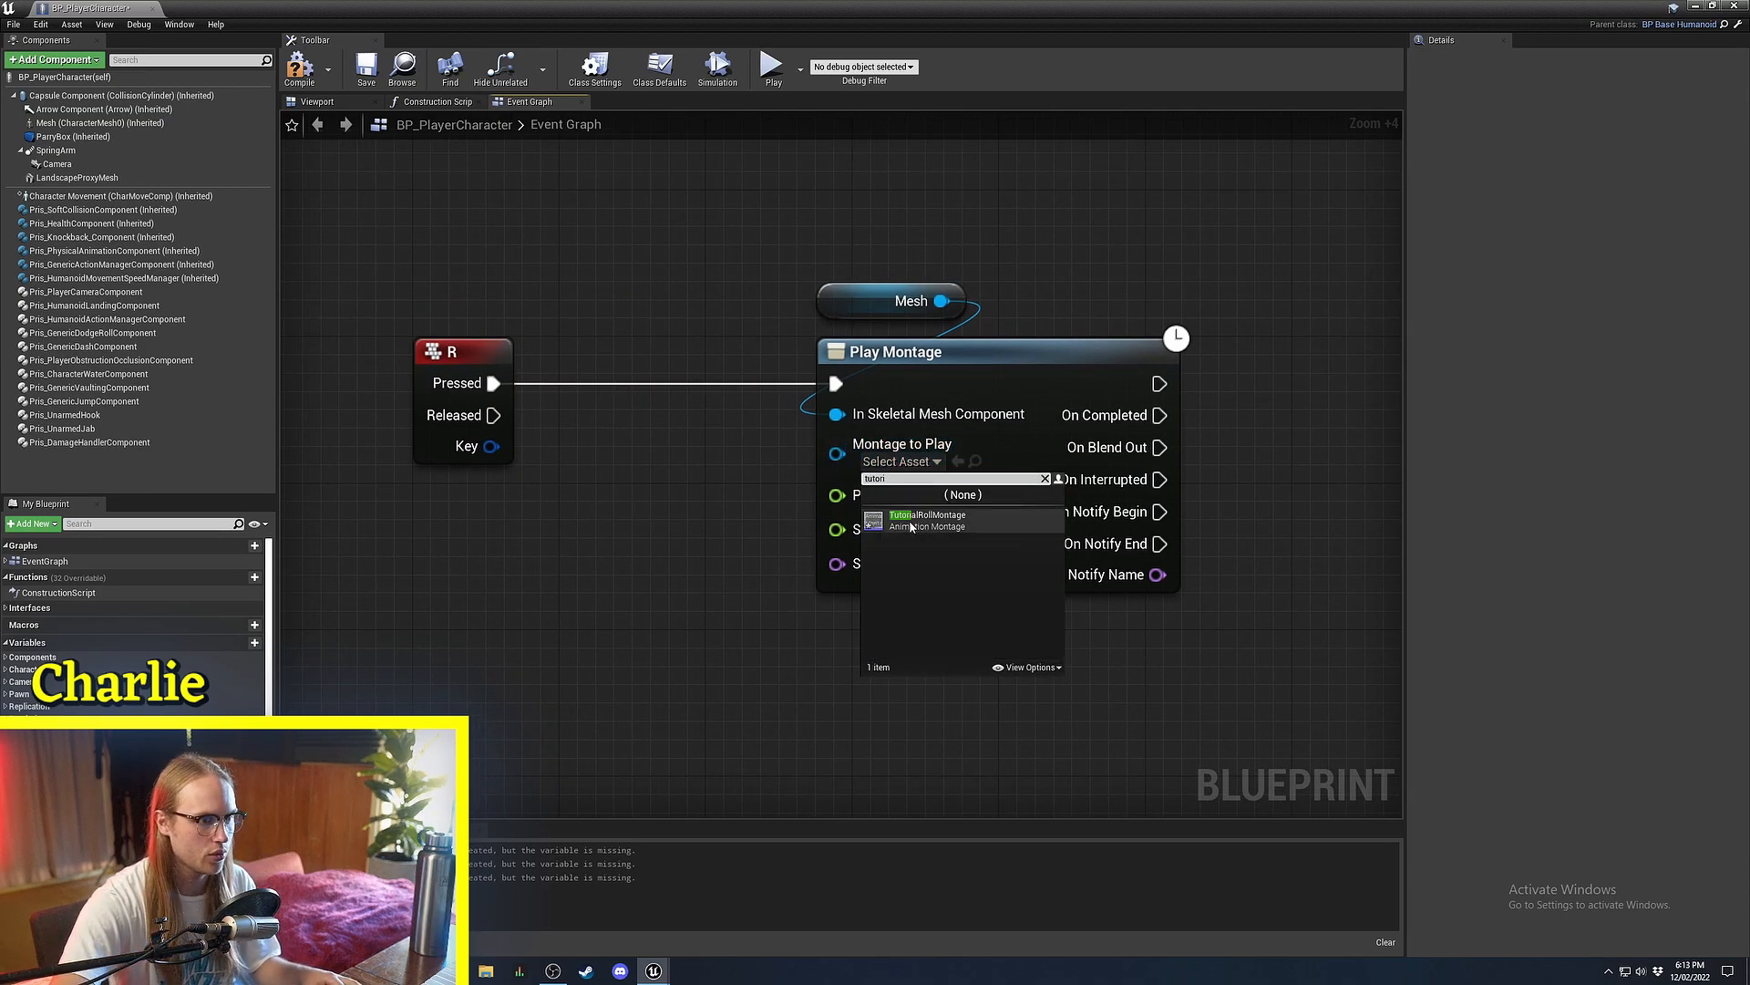
click(910, 524)
right_drag(877, 532, 591, 547)
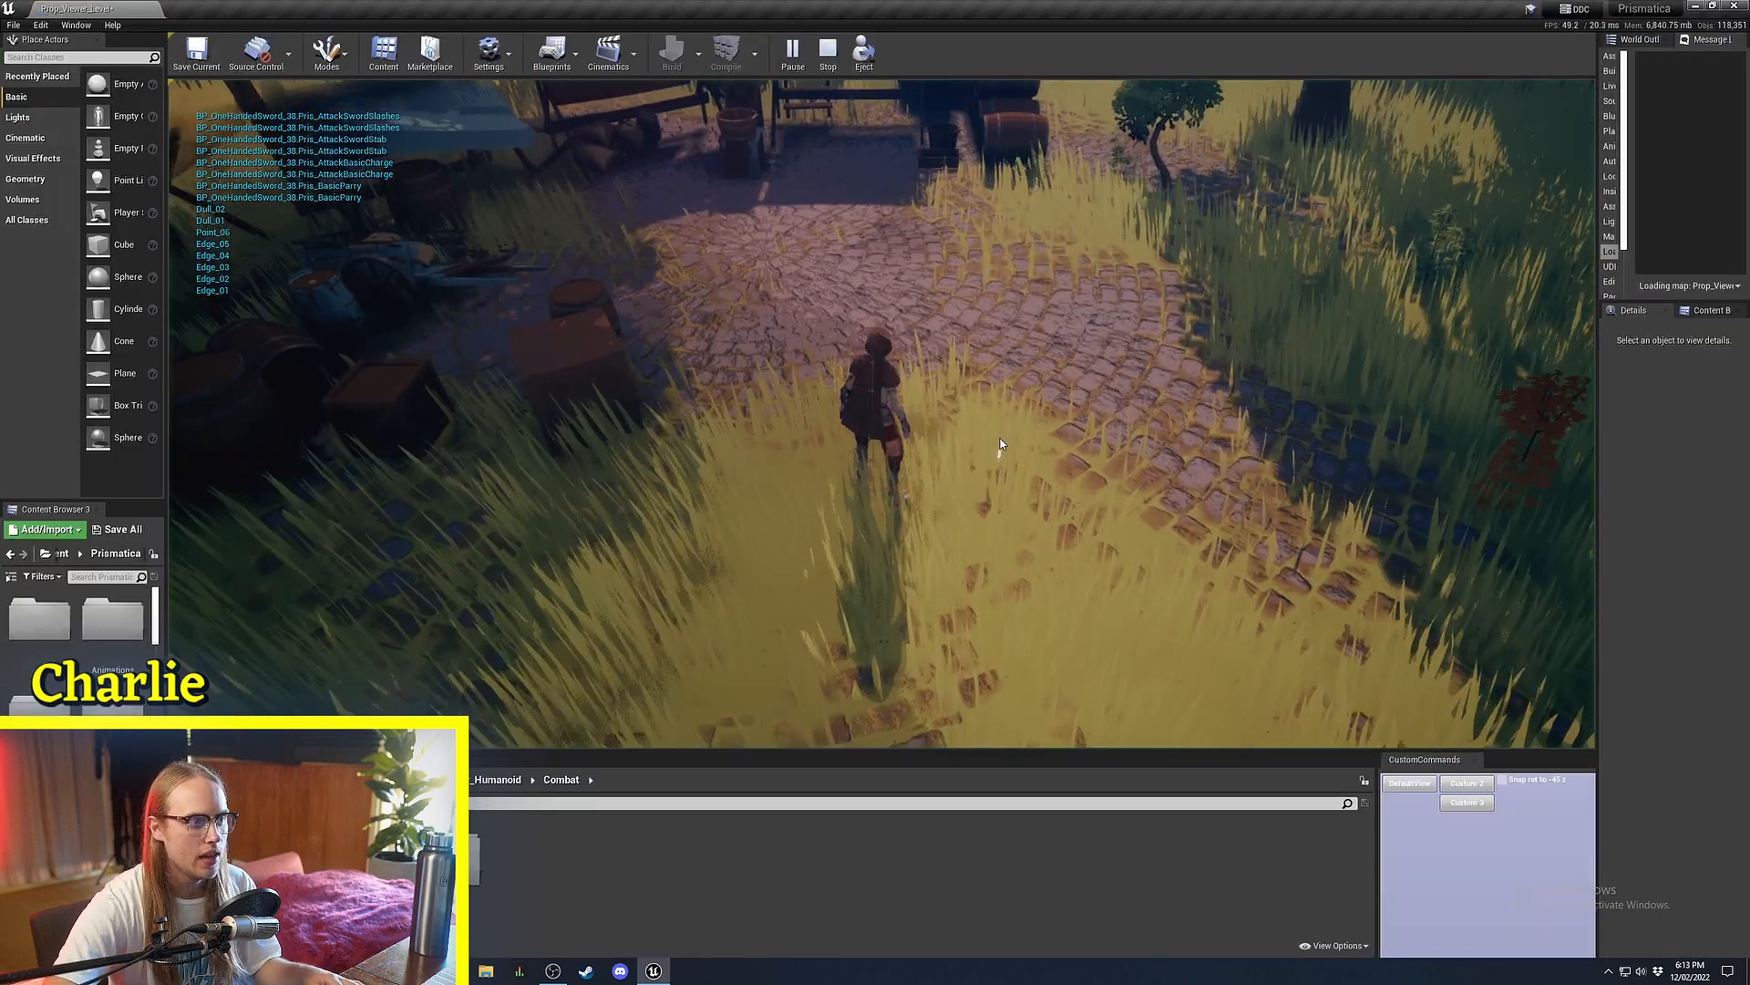
Run the game and make the character perform repeated sword attacks.
key(r)
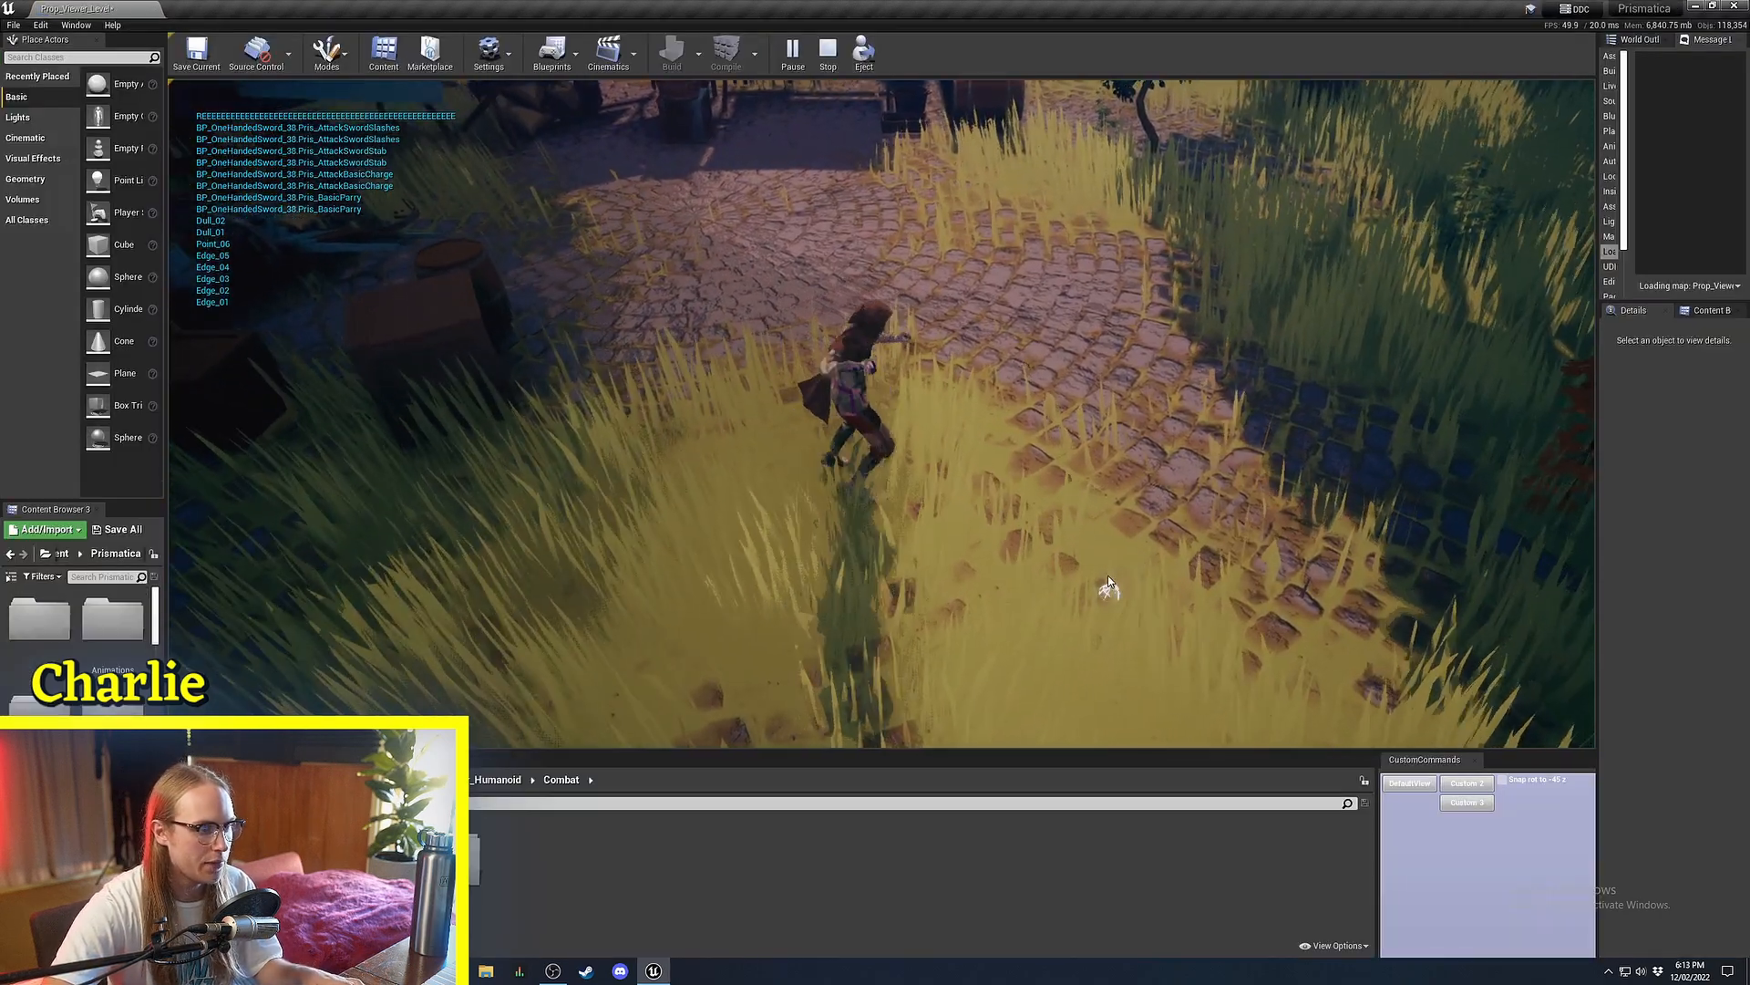
click(1134, 332)
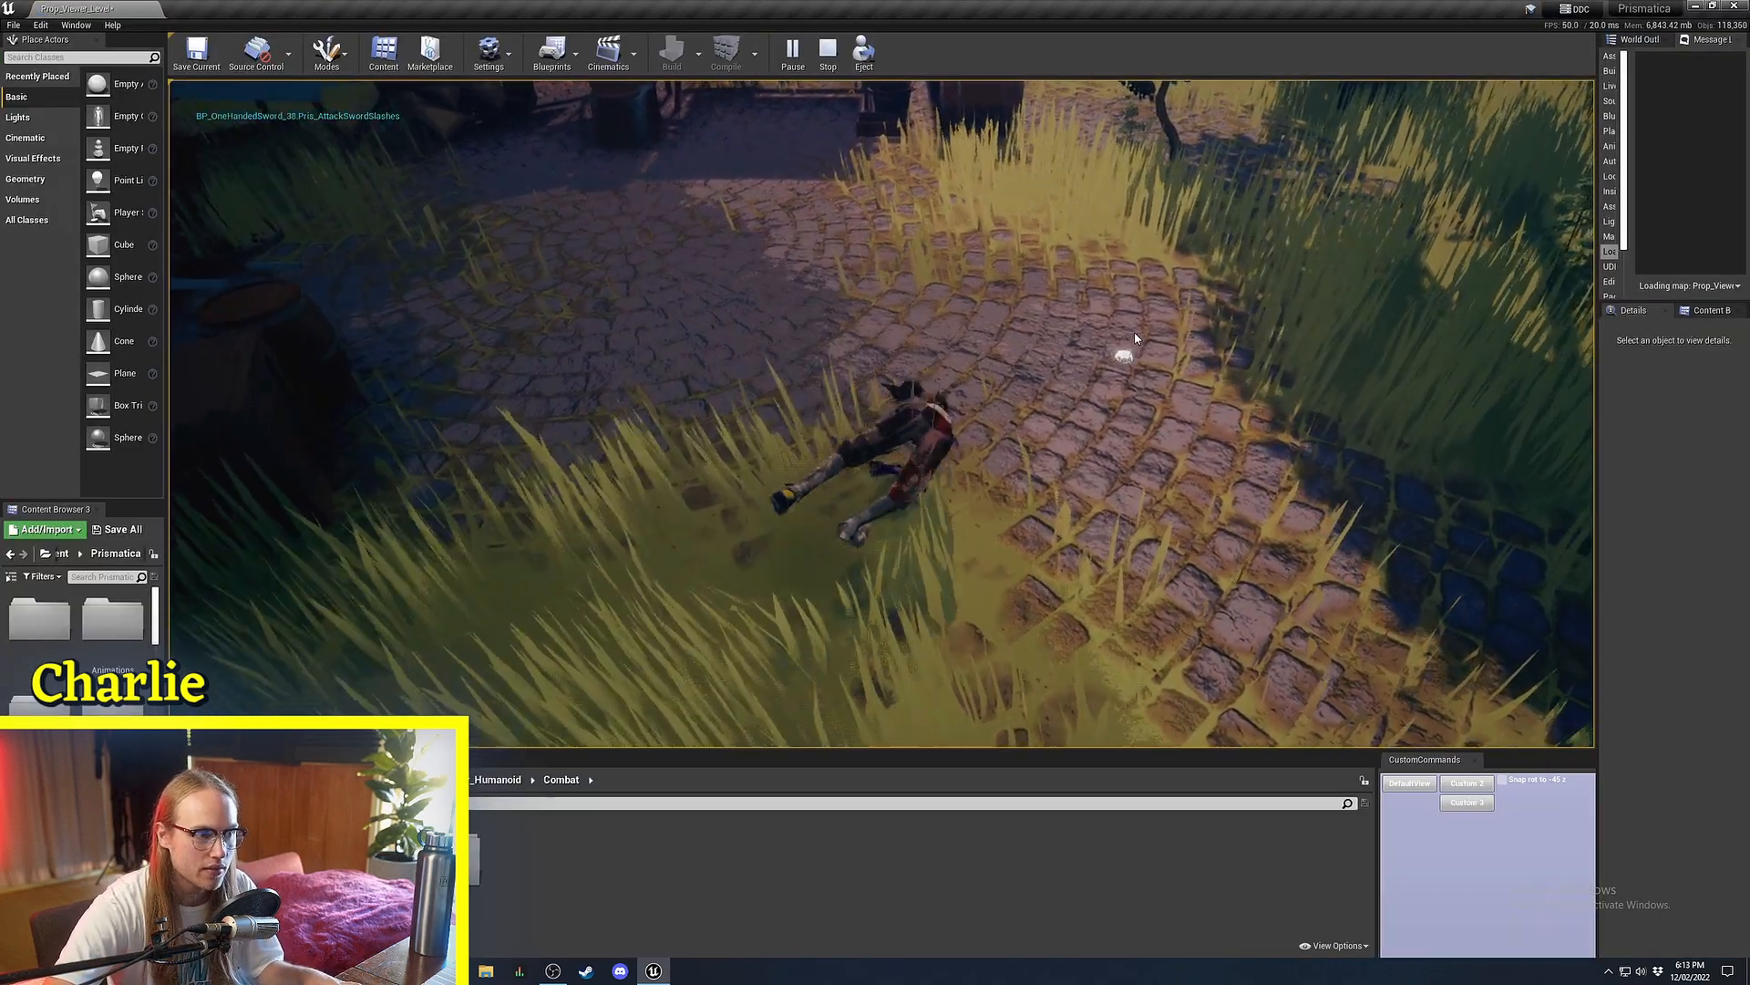
click(571, 433)
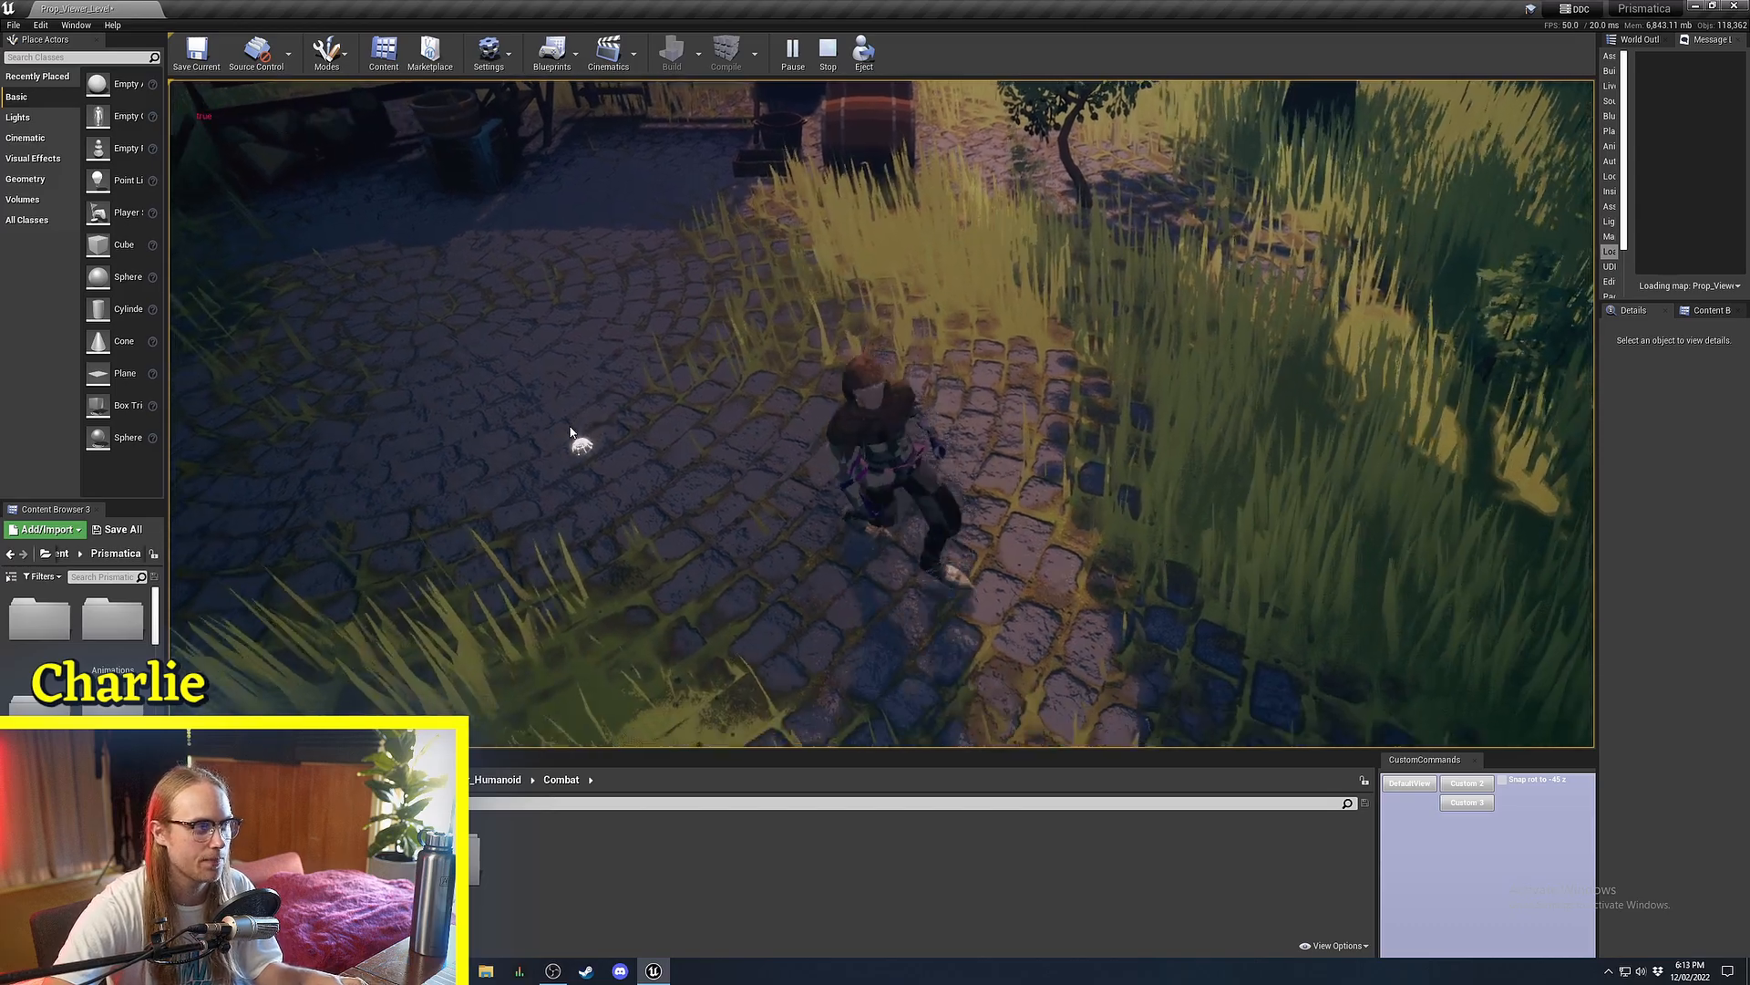
click(386, 511)
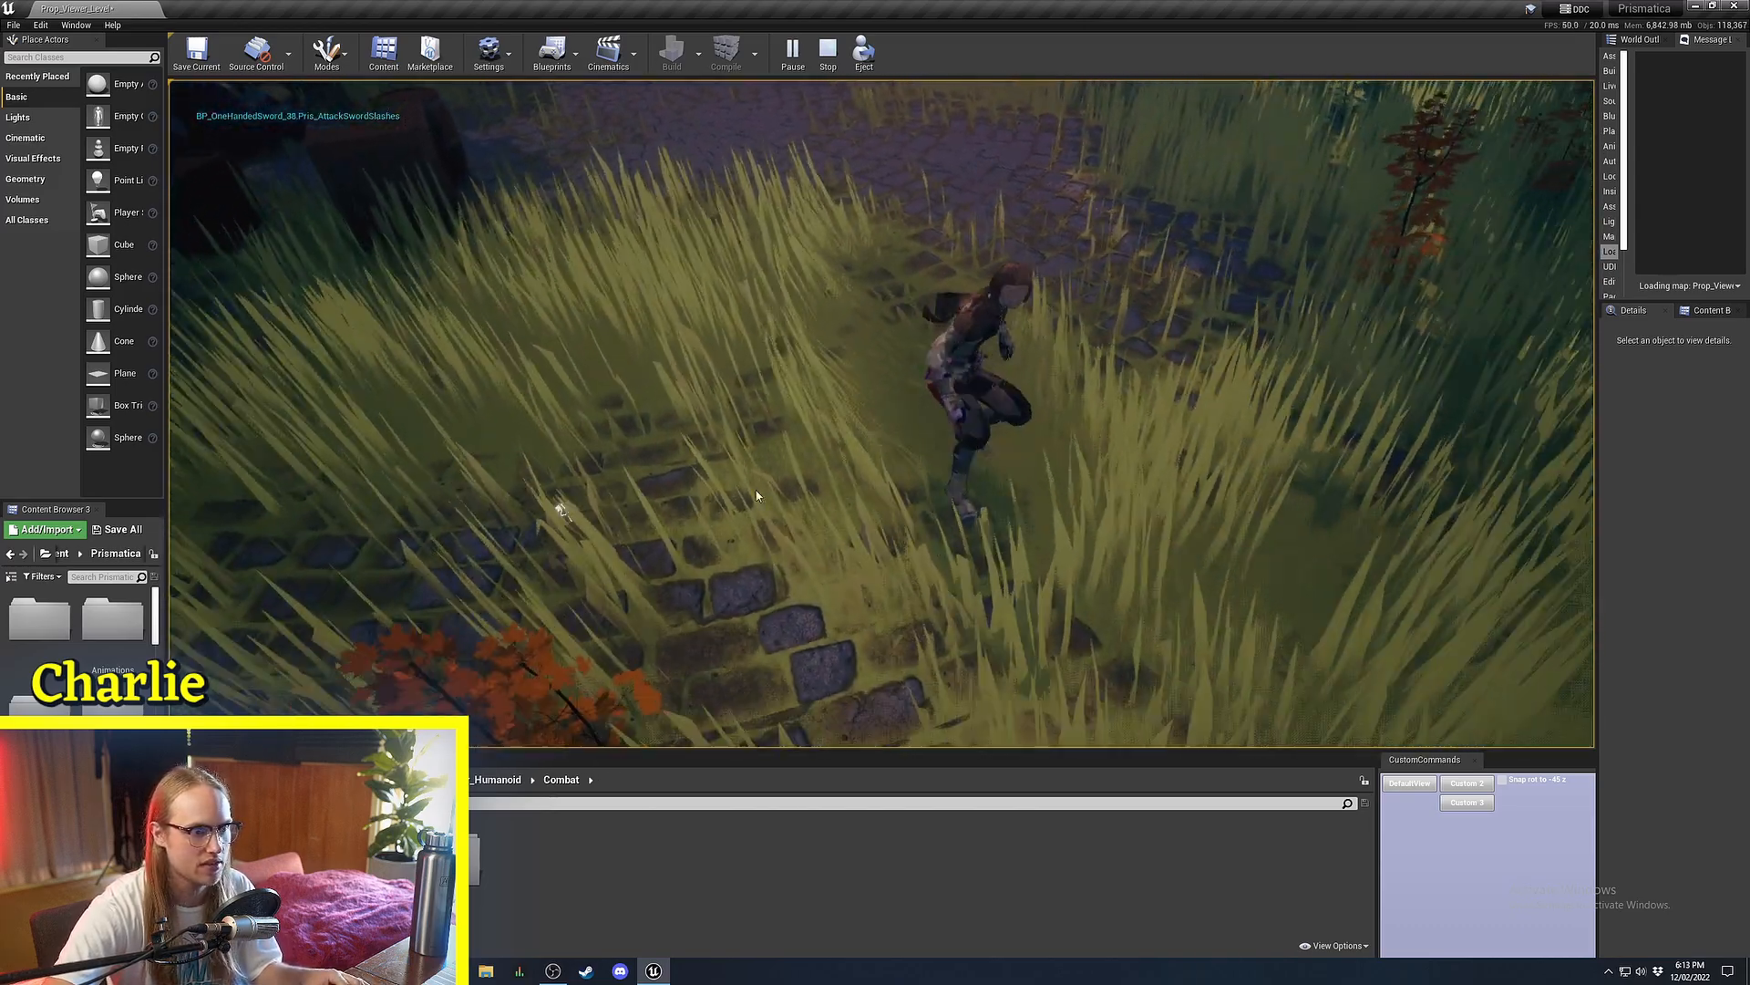
click(1008, 504)
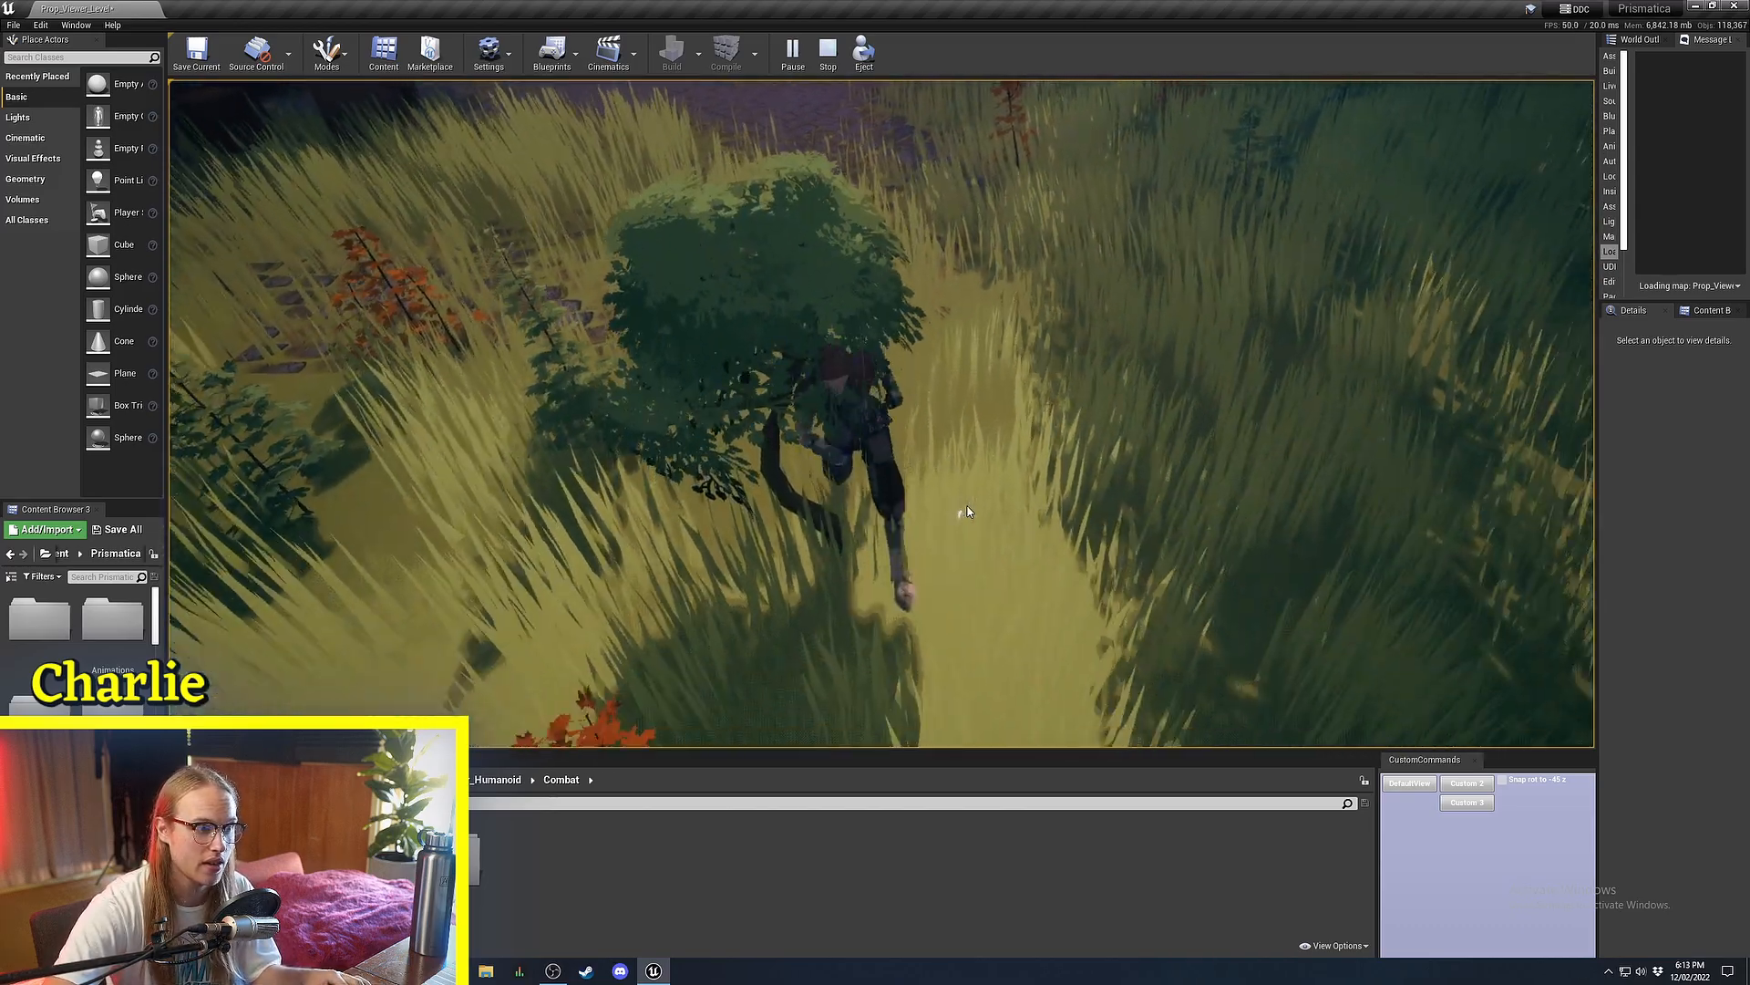
click(966, 512)
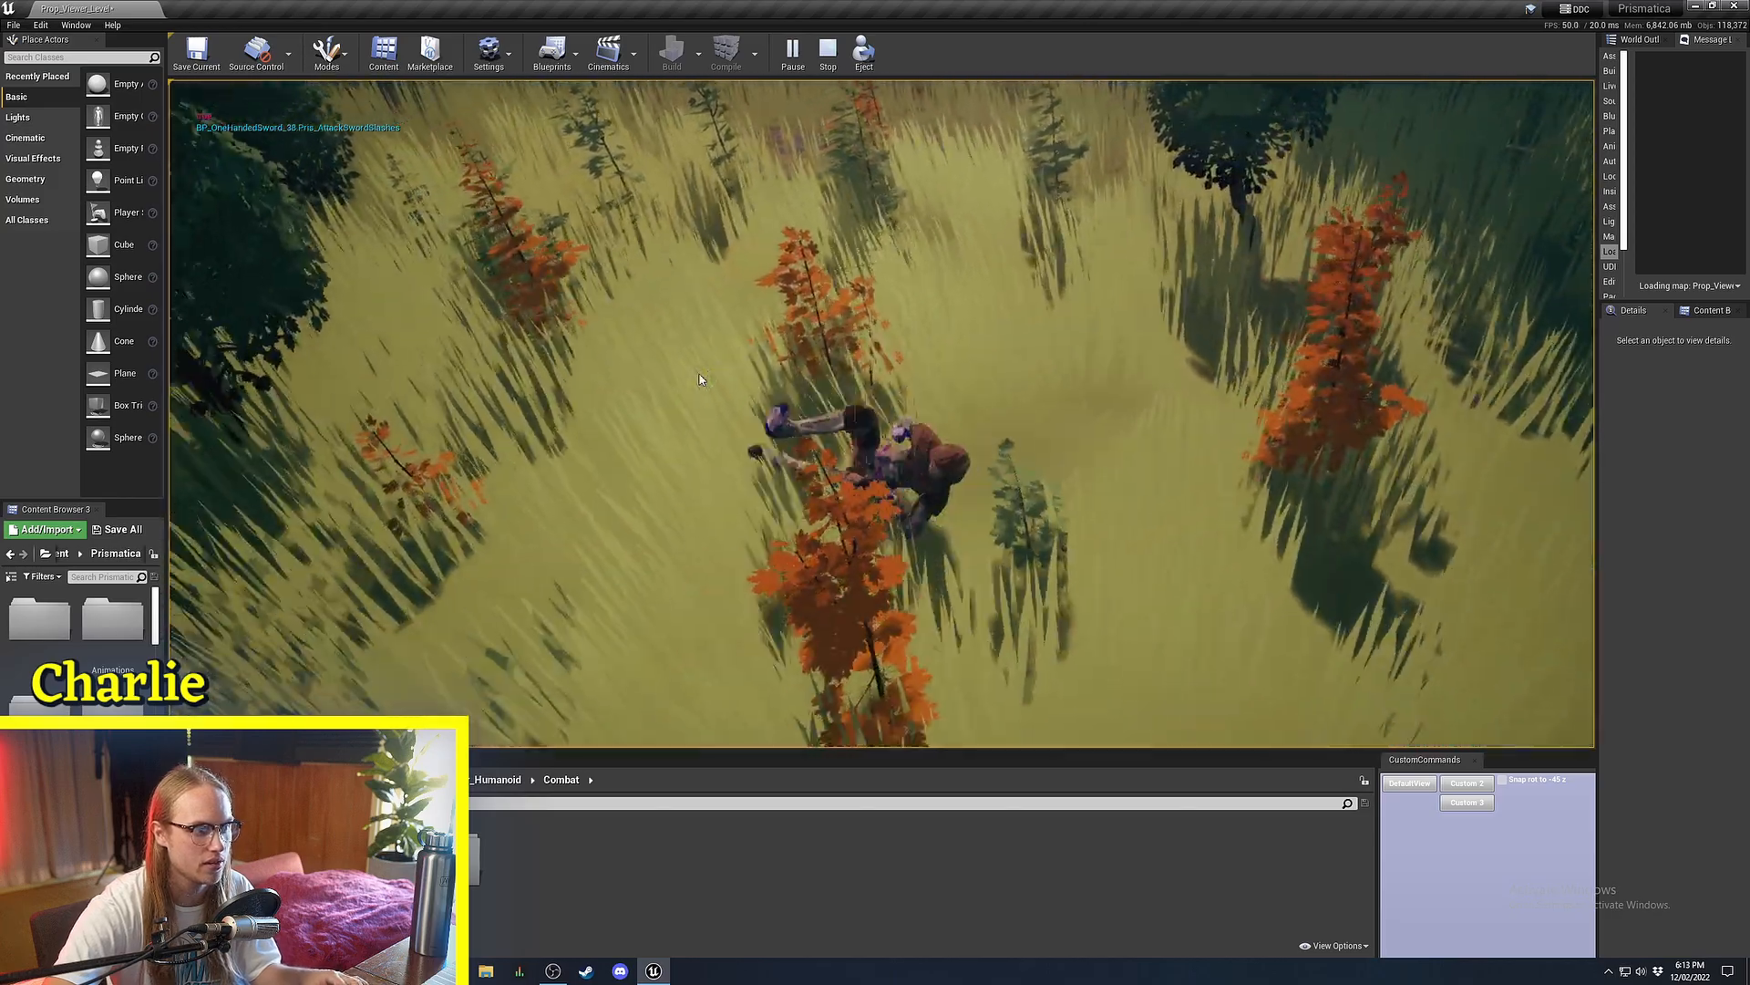
click(699, 380)
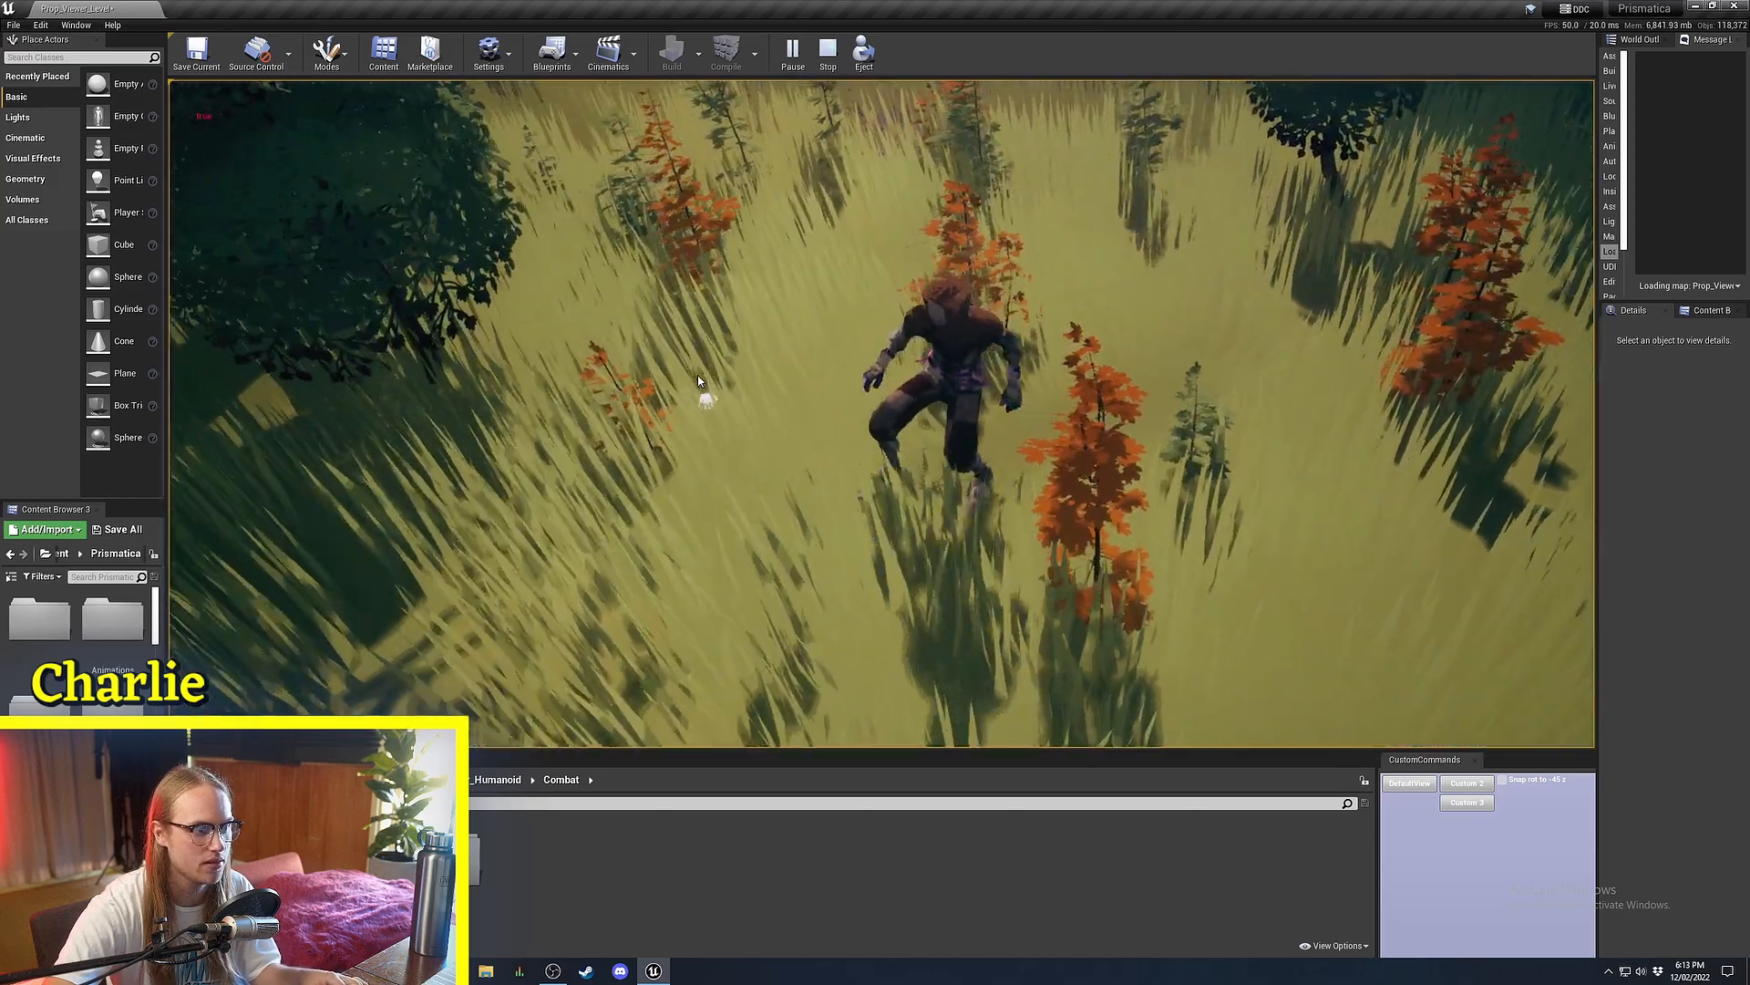
click(775, 286)
click(775, 286)
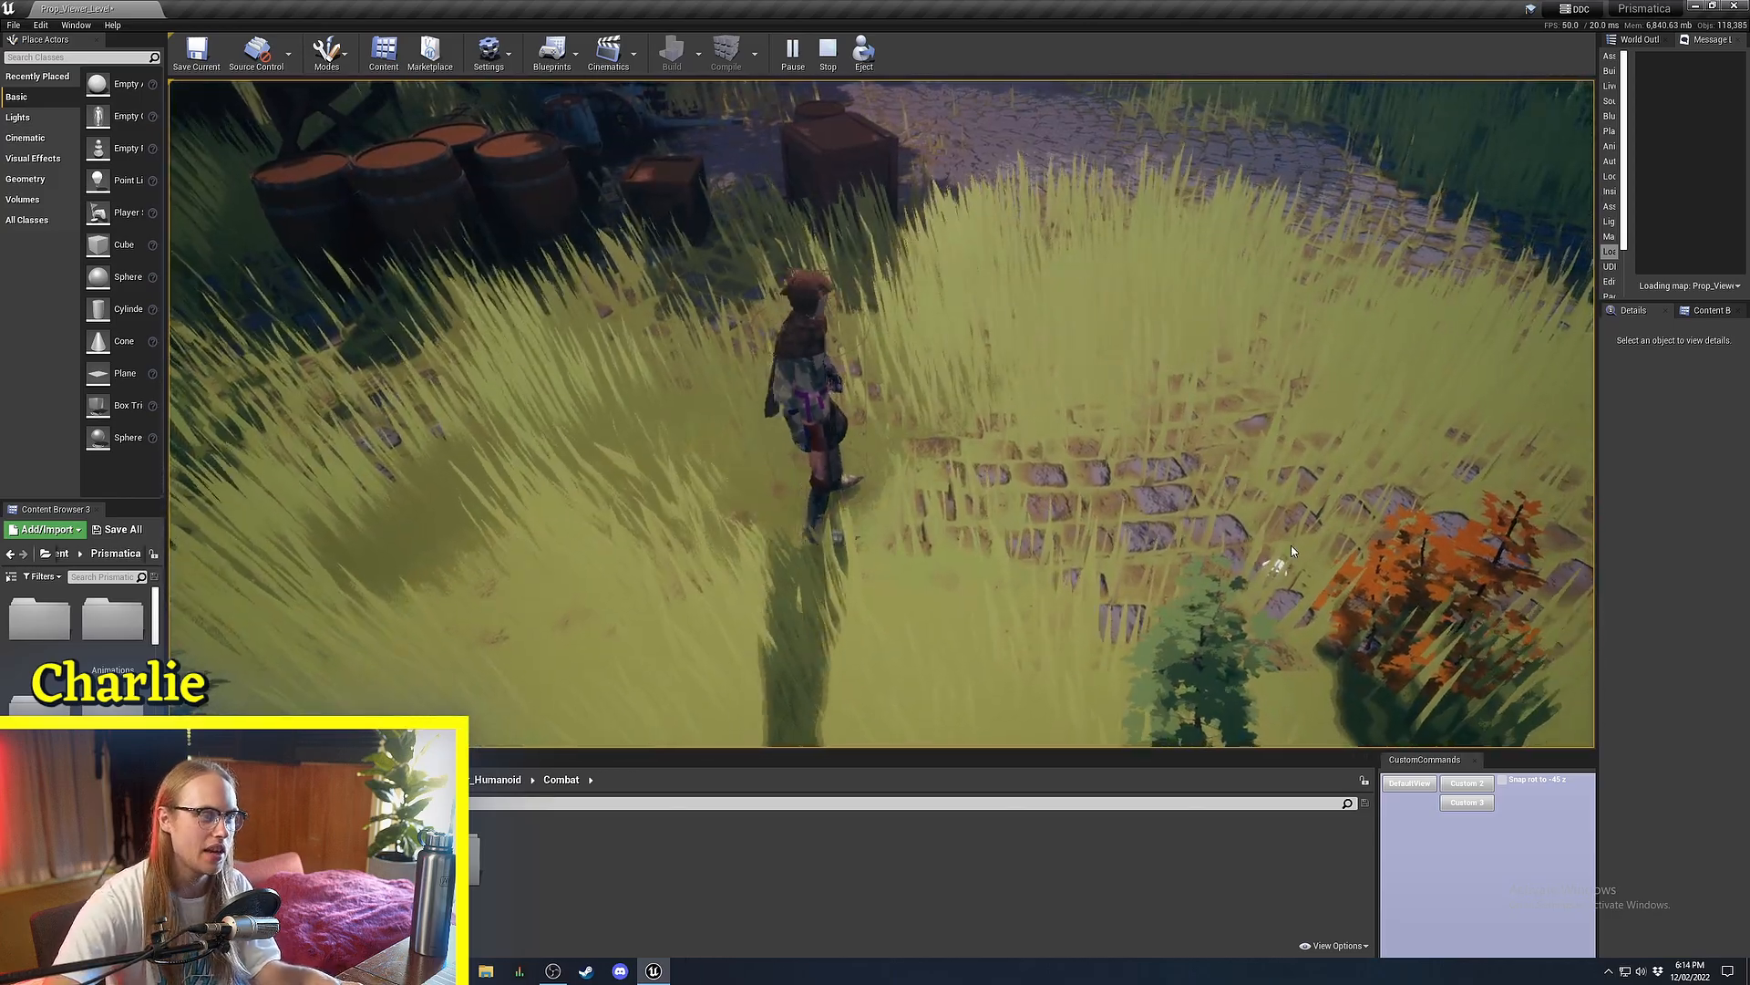
click(1290, 547)
click(1291, 547)
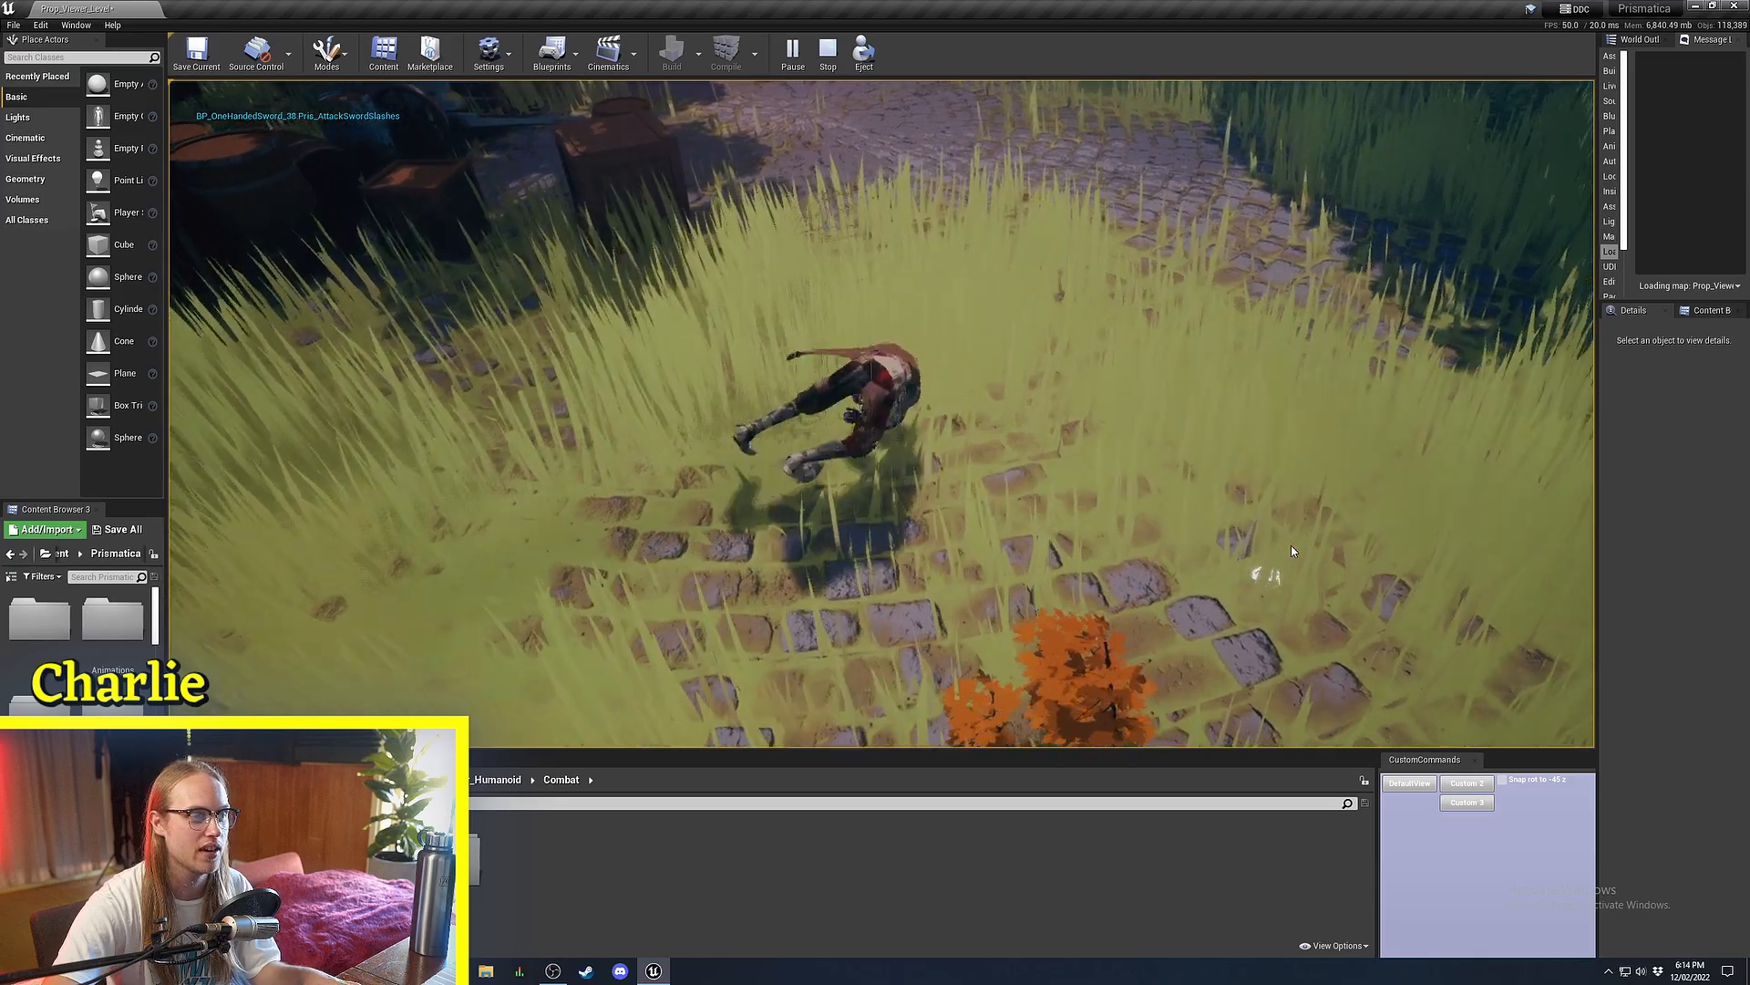
Roll the character several times with space, then end play with Escape.
key(space)
key(space)
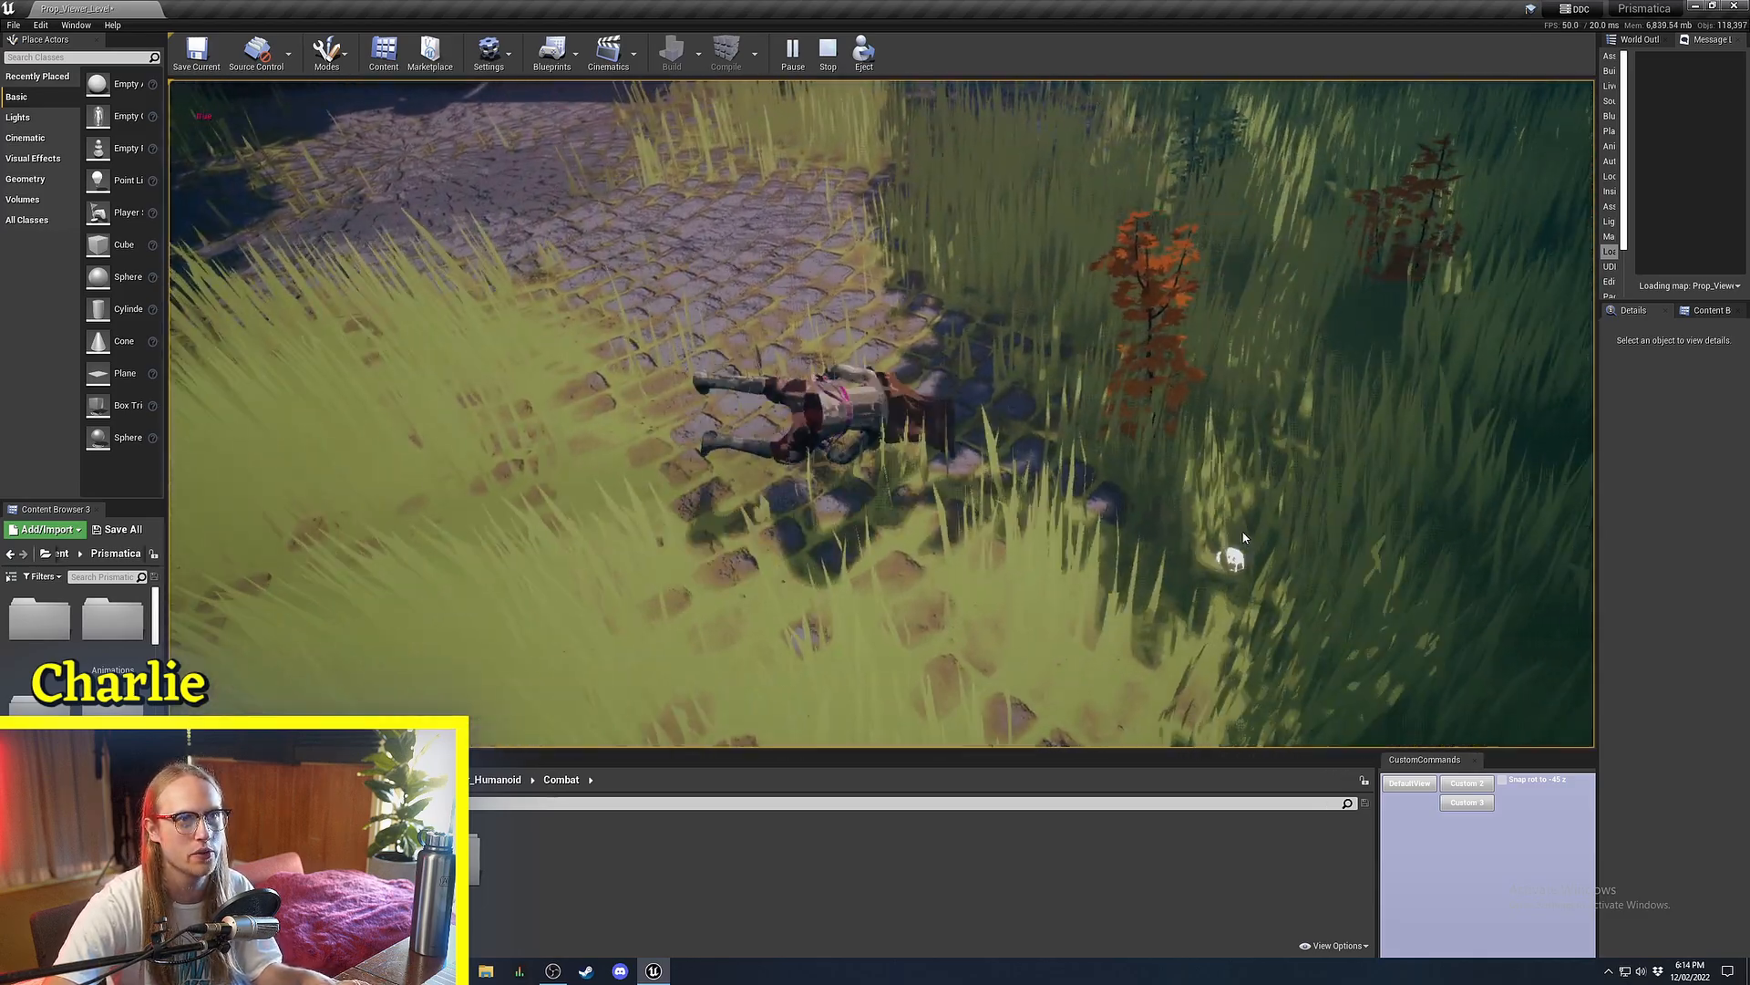
click(974, 545)
key(space)
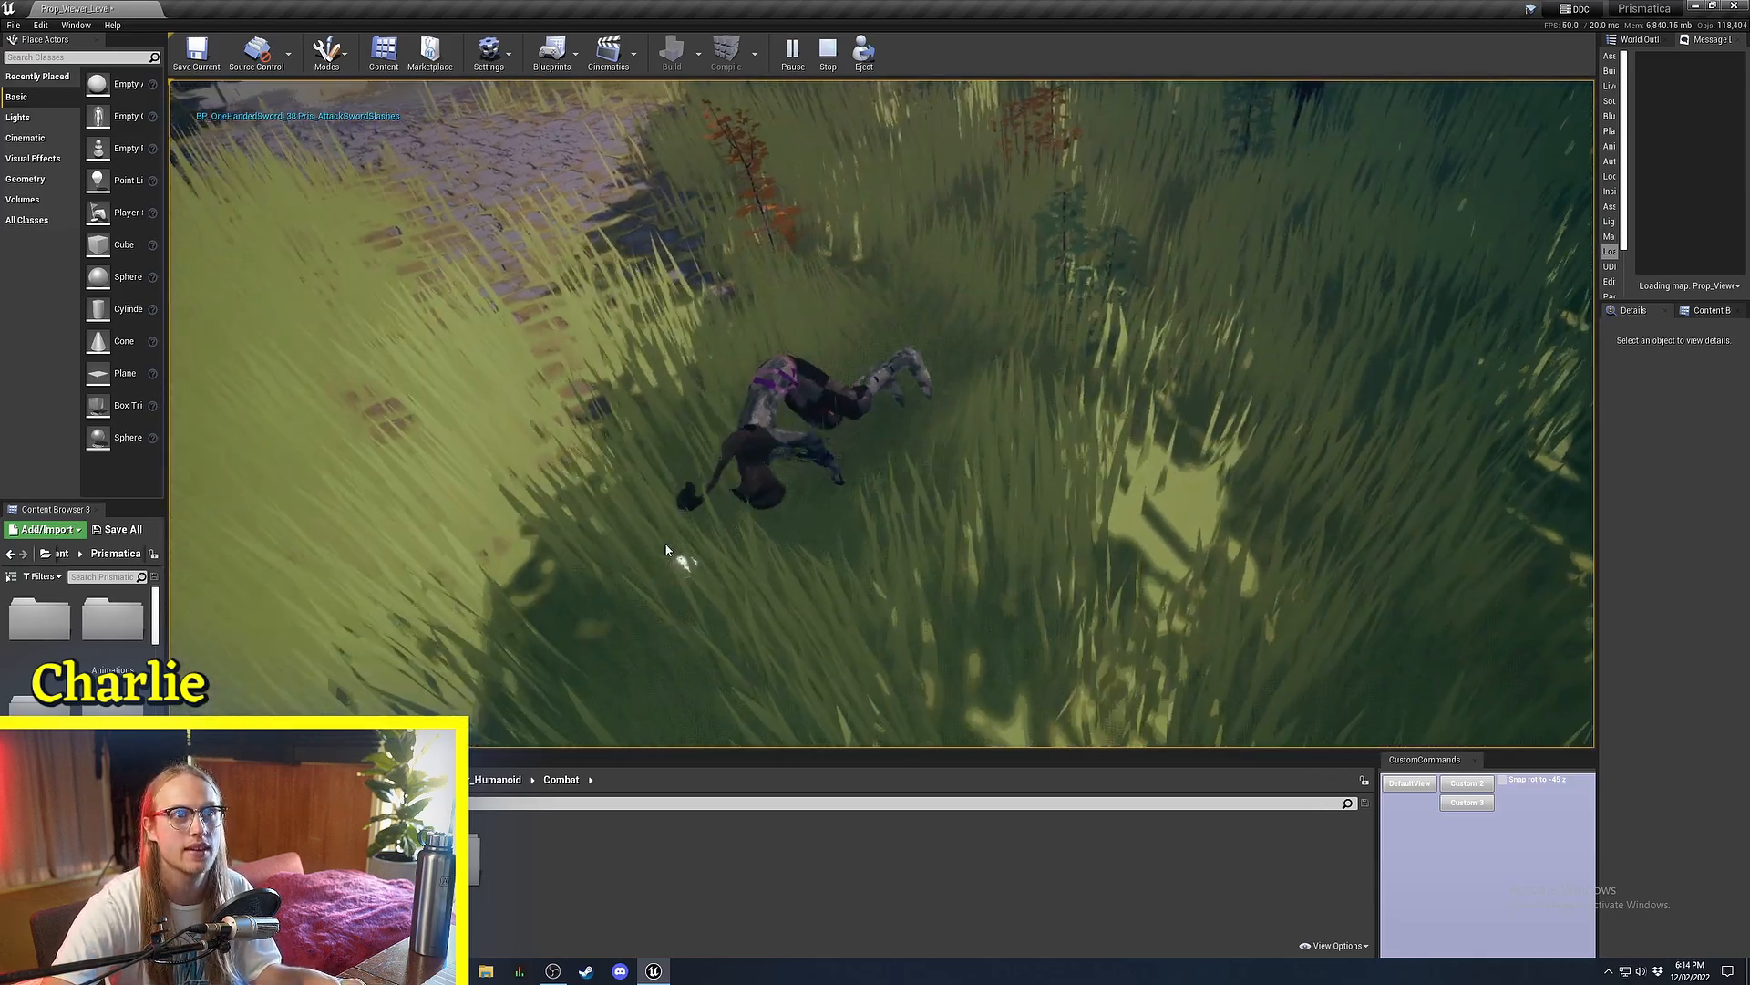
key(space)
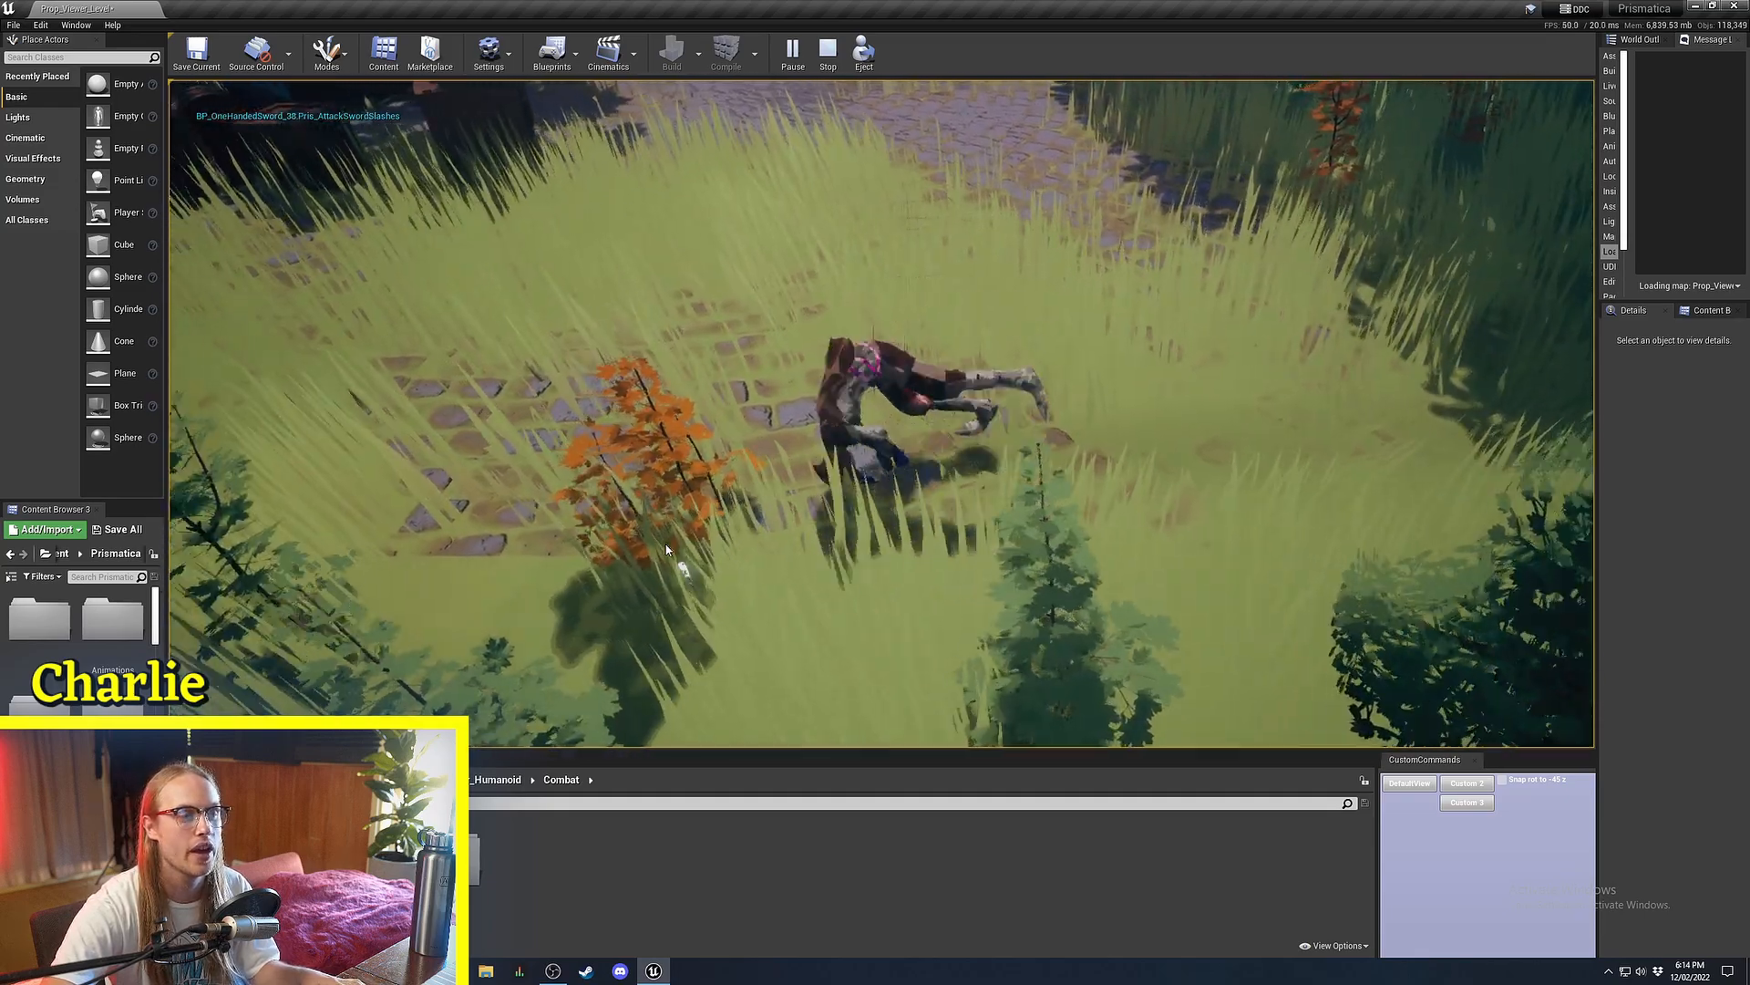
key(Escape)
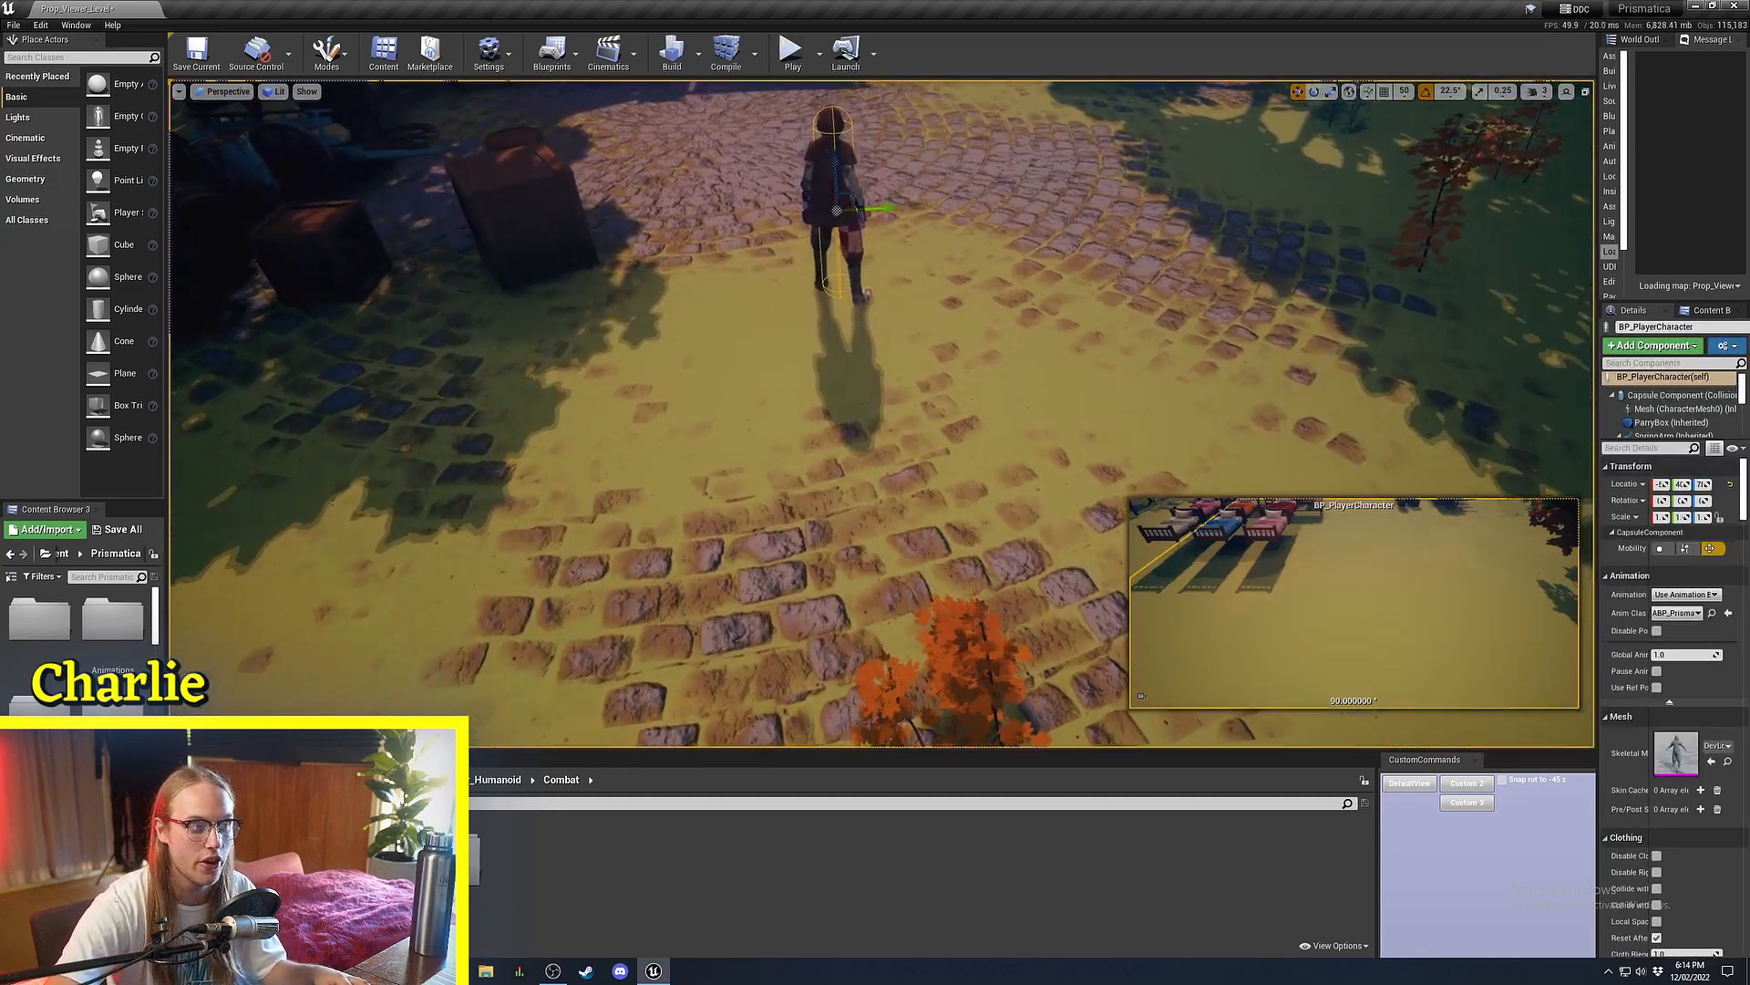
Select the player character and add a Play Anim Montage node to its graph.
right_drag(848, 392, 848, 365)
click(848, 392)
click(814, 219)
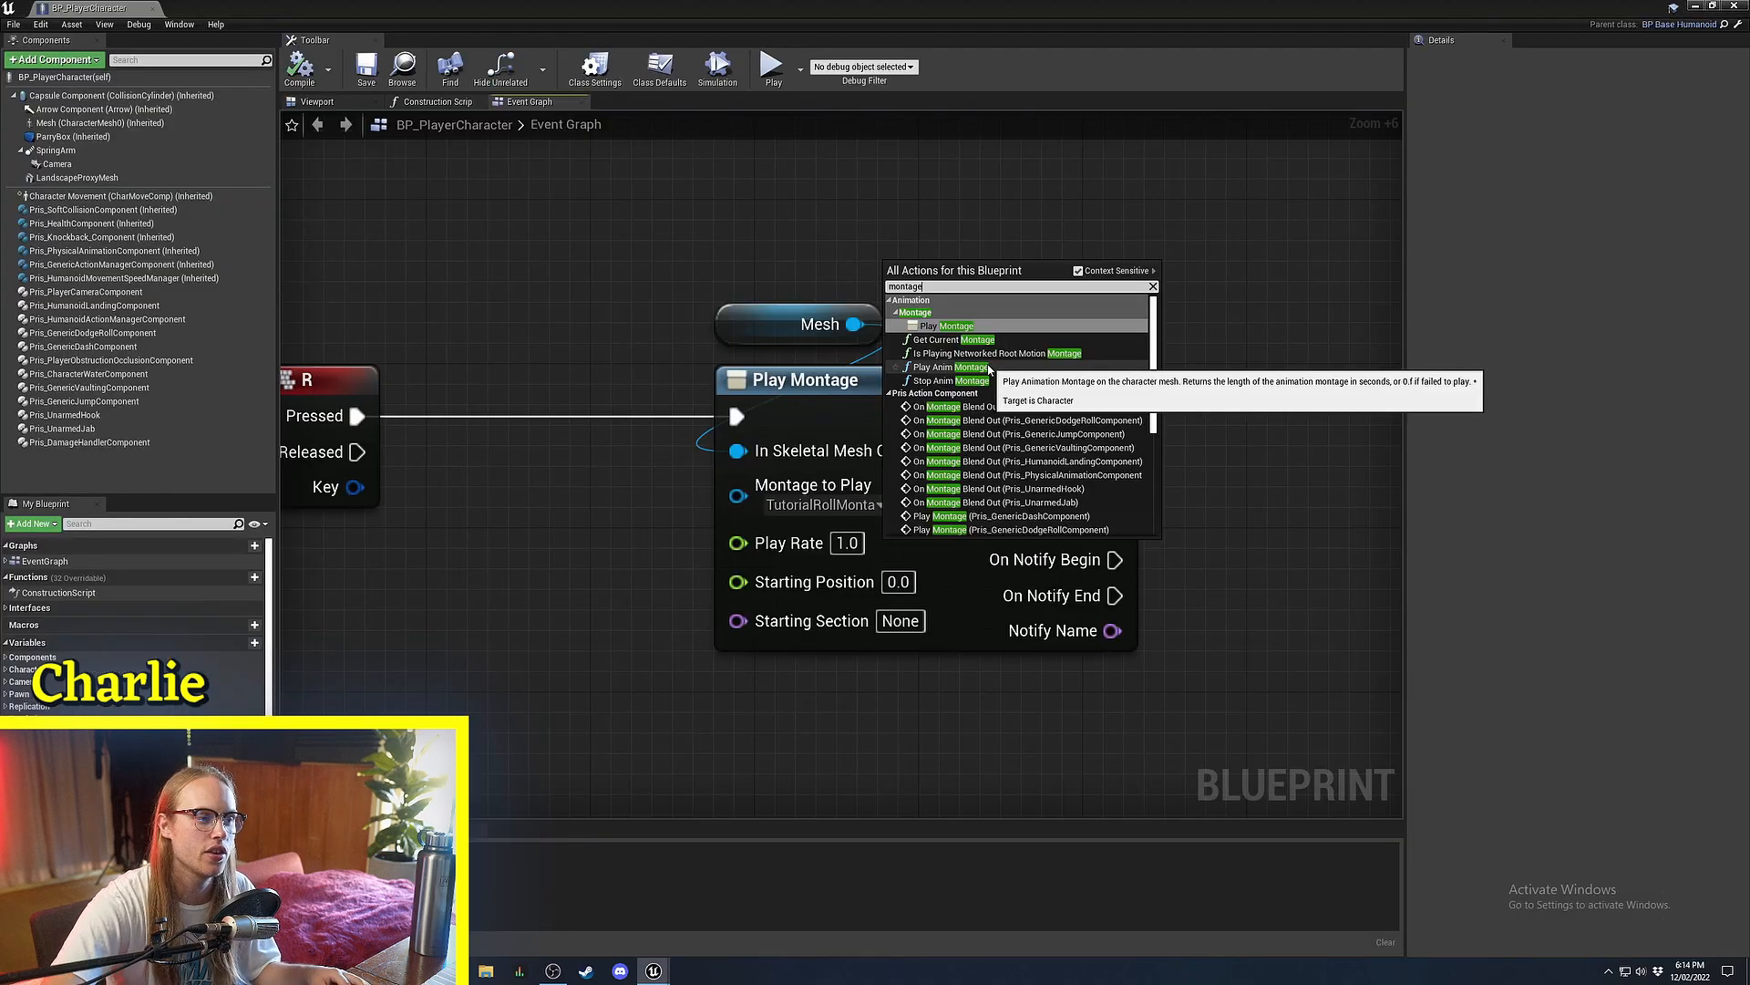
click(996, 359)
drag(1016, 316, 544, 440)
right_drag(998, 155, 1009, 233)
right_drag(675, 399, 793, 361)
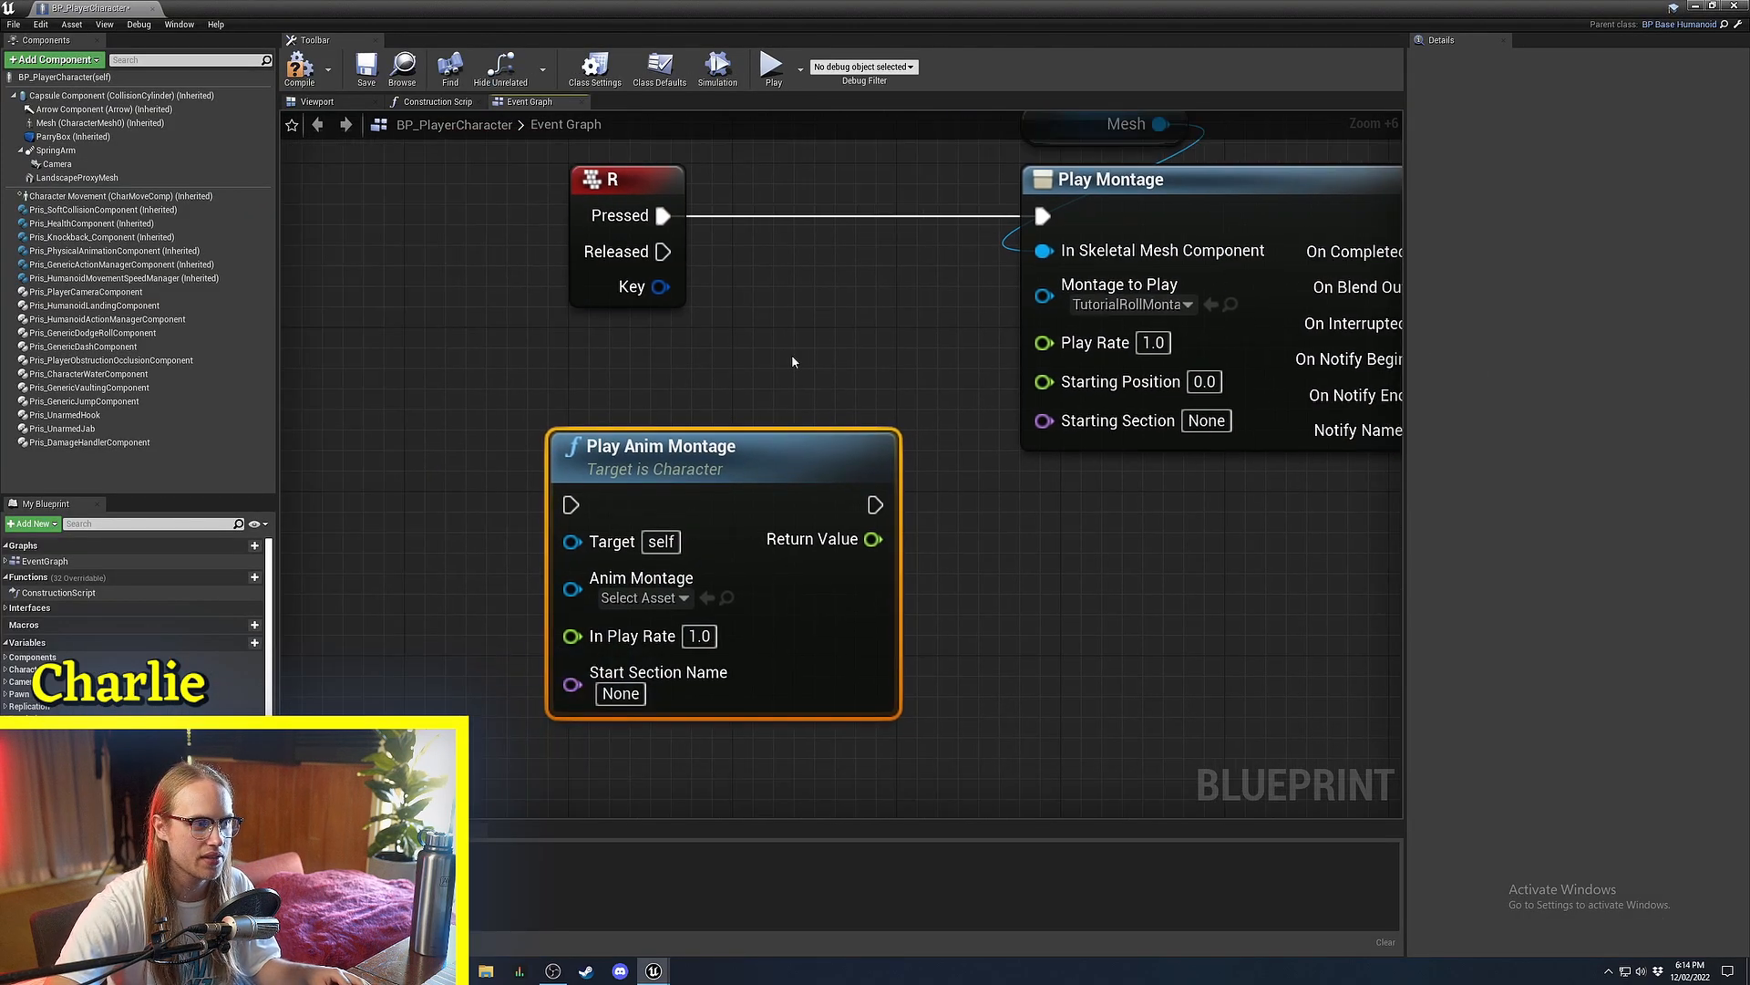
Place the Play Anim Montage node beneath the Play Montage node.
scroll(792, 362, down, 2)
drag(580, 496, 999, 536)
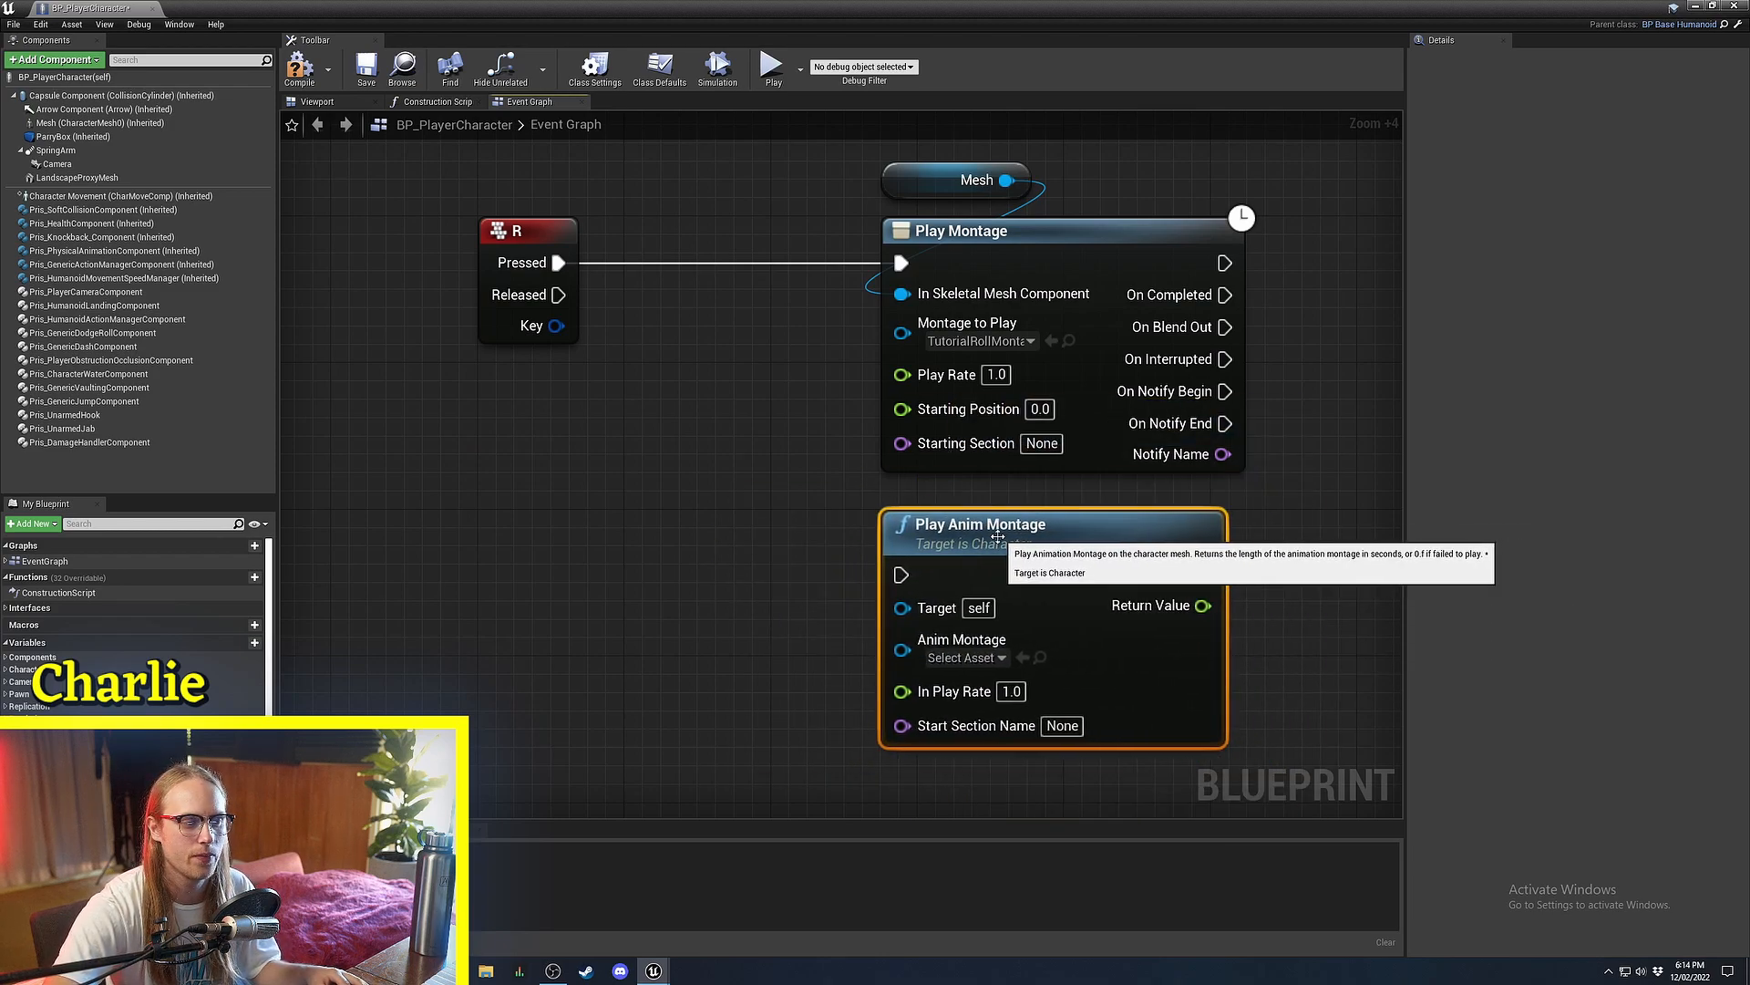
right_drag(998, 536, 824, 394)
right_drag(568, 393, 608, 539)
scroll(968, 609, up, 3)
right_drag(899, 532, 932, 439)
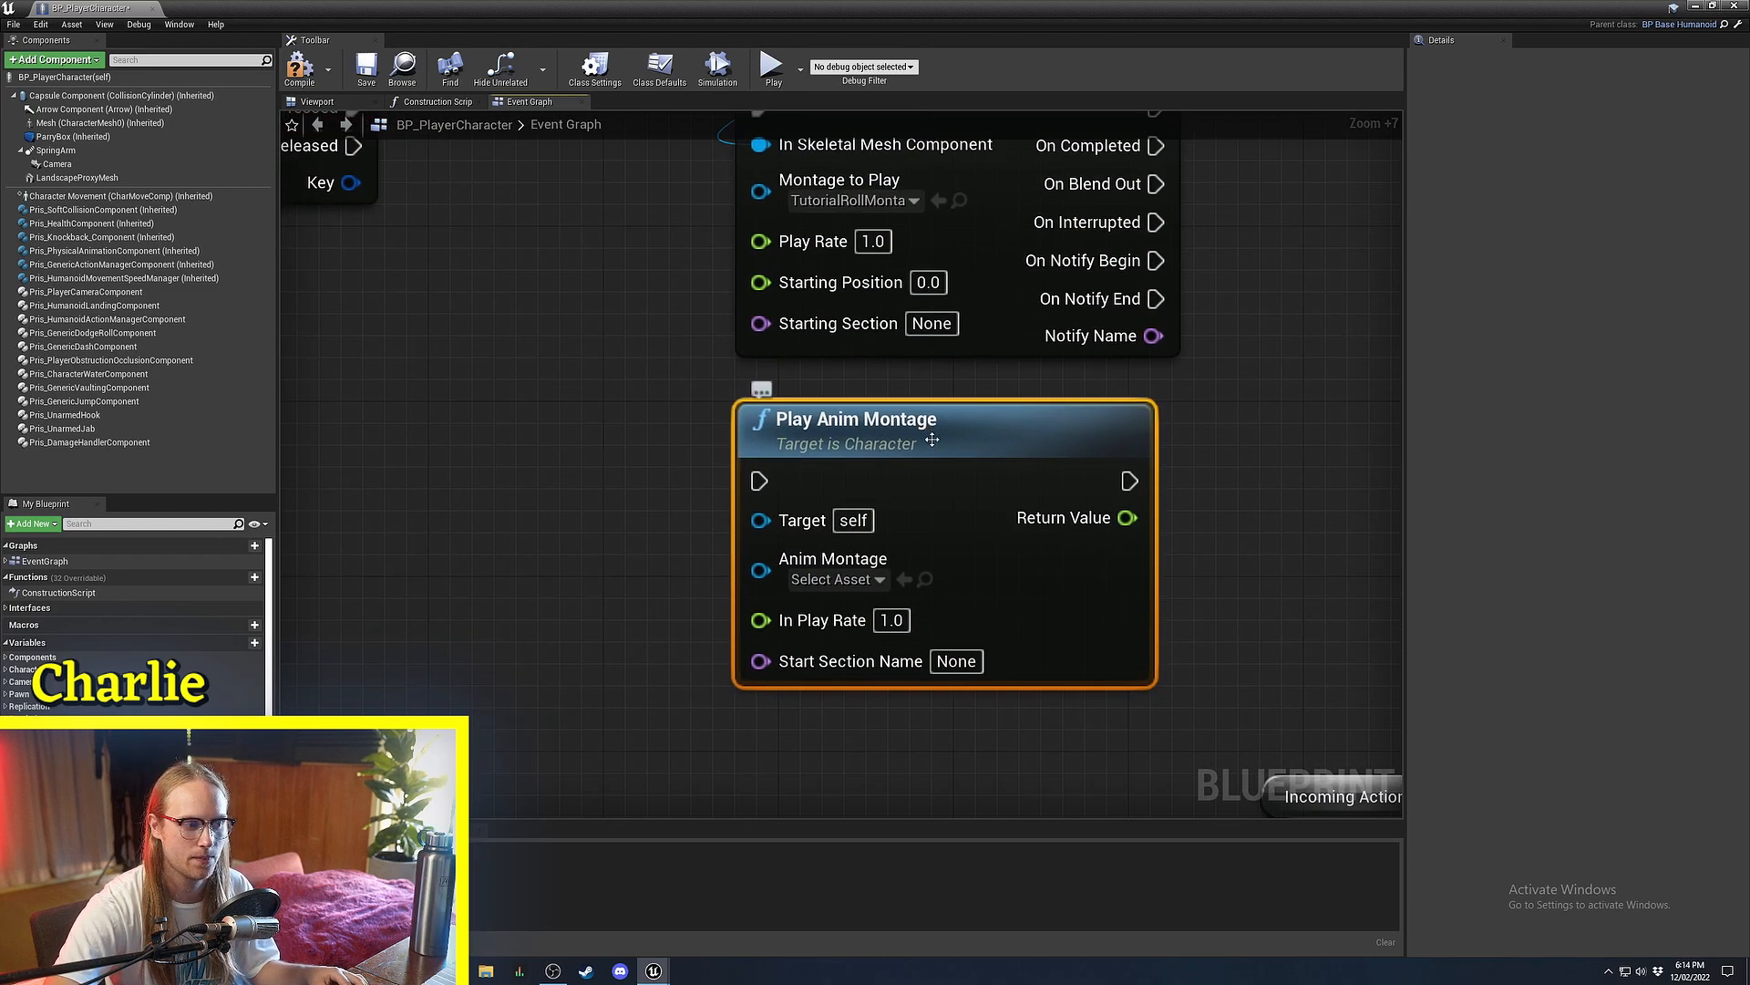
scroll(930, 444, down, 3)
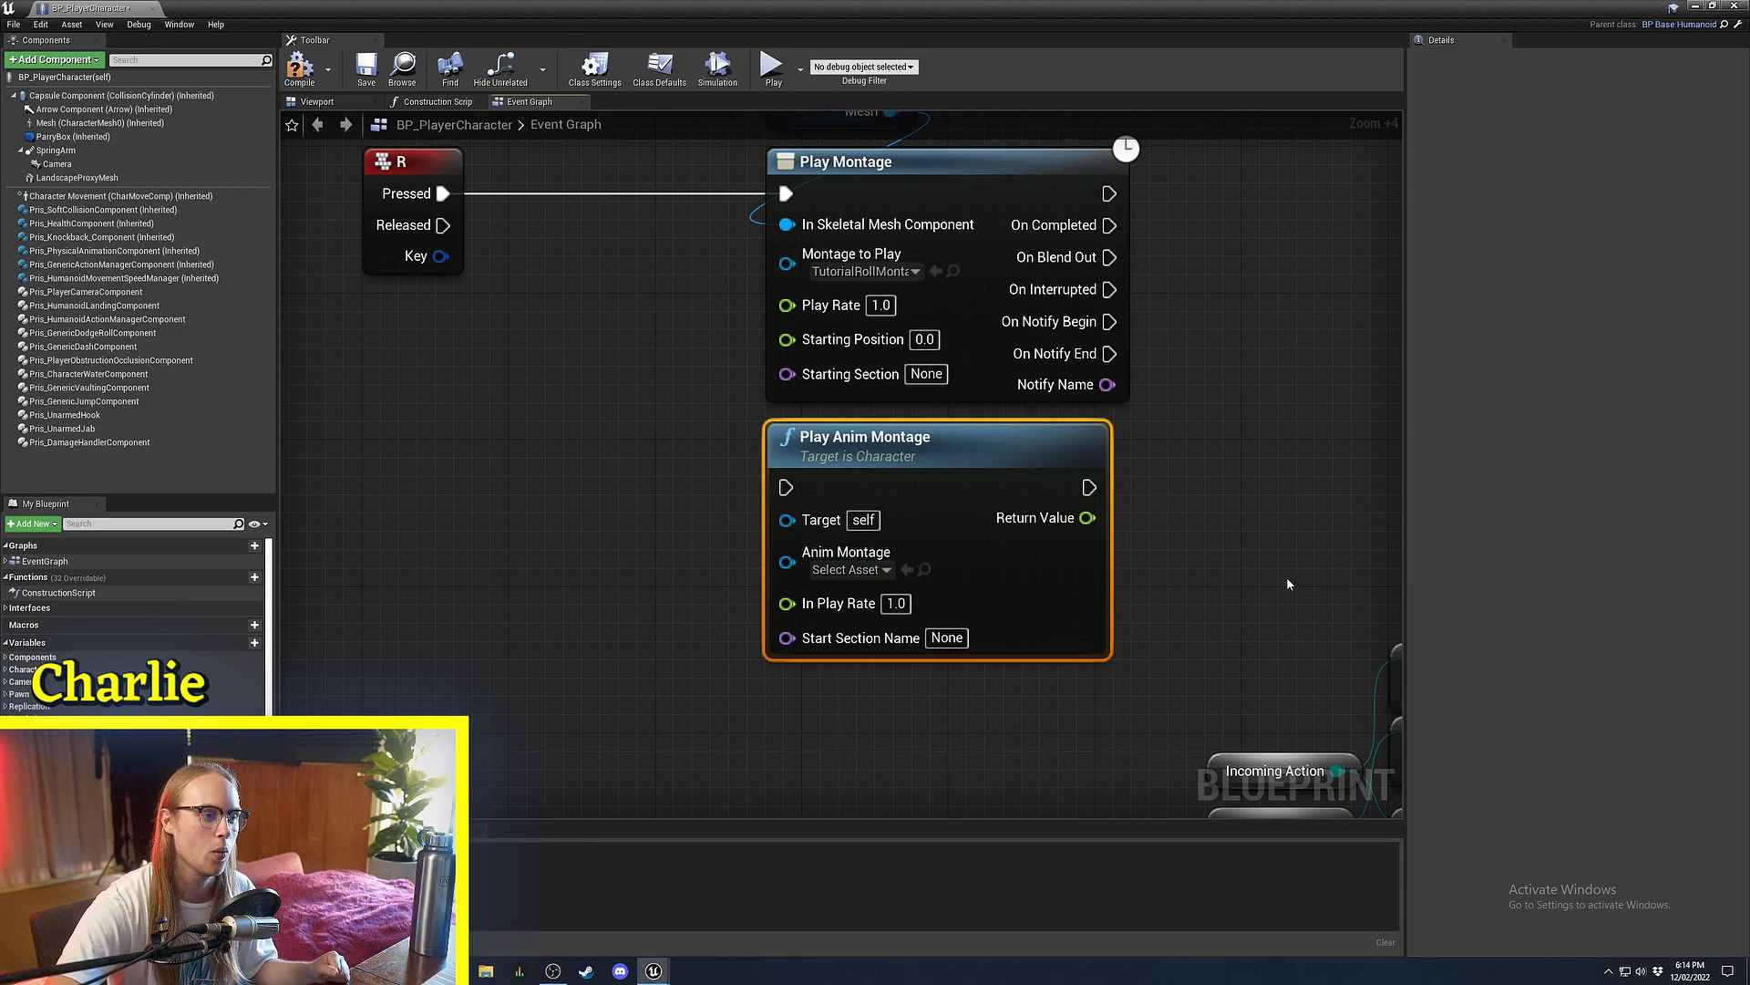
right_drag(1288, 583, 1111, 584)
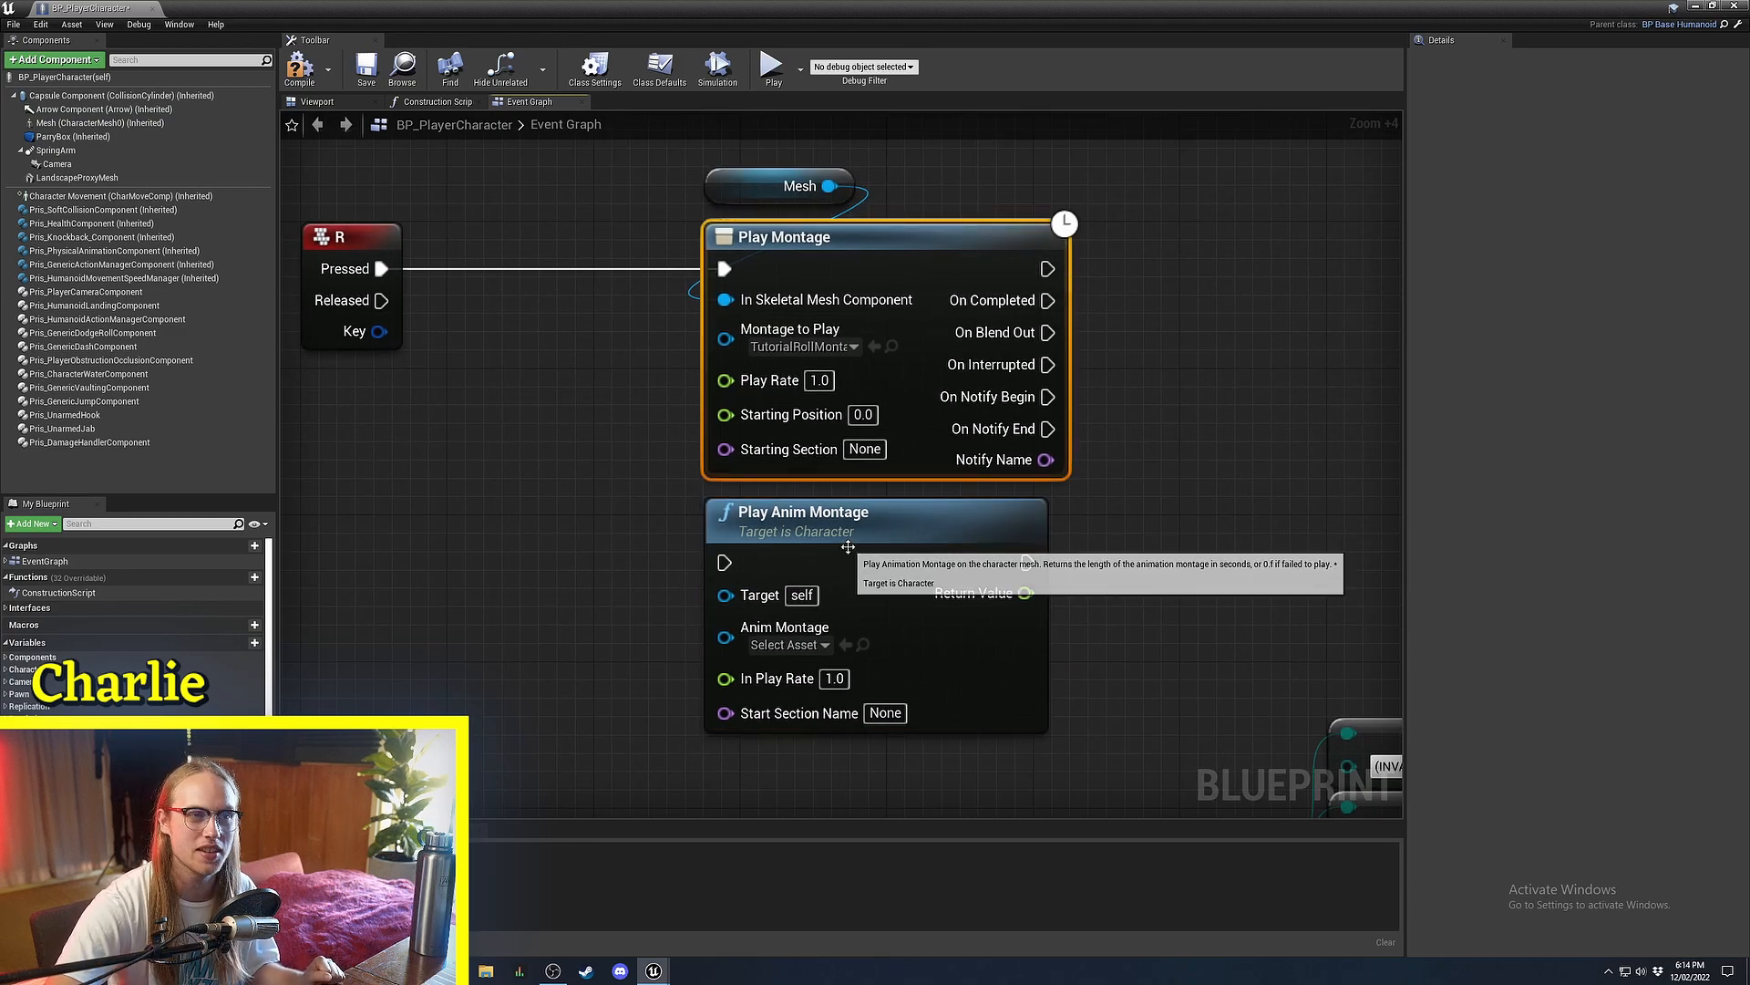
Delete the Play Anim Montage node from the graph.
click(512, 467)
right_drag(514, 410, 621, 559)
scroll(622, 560, up, 3)
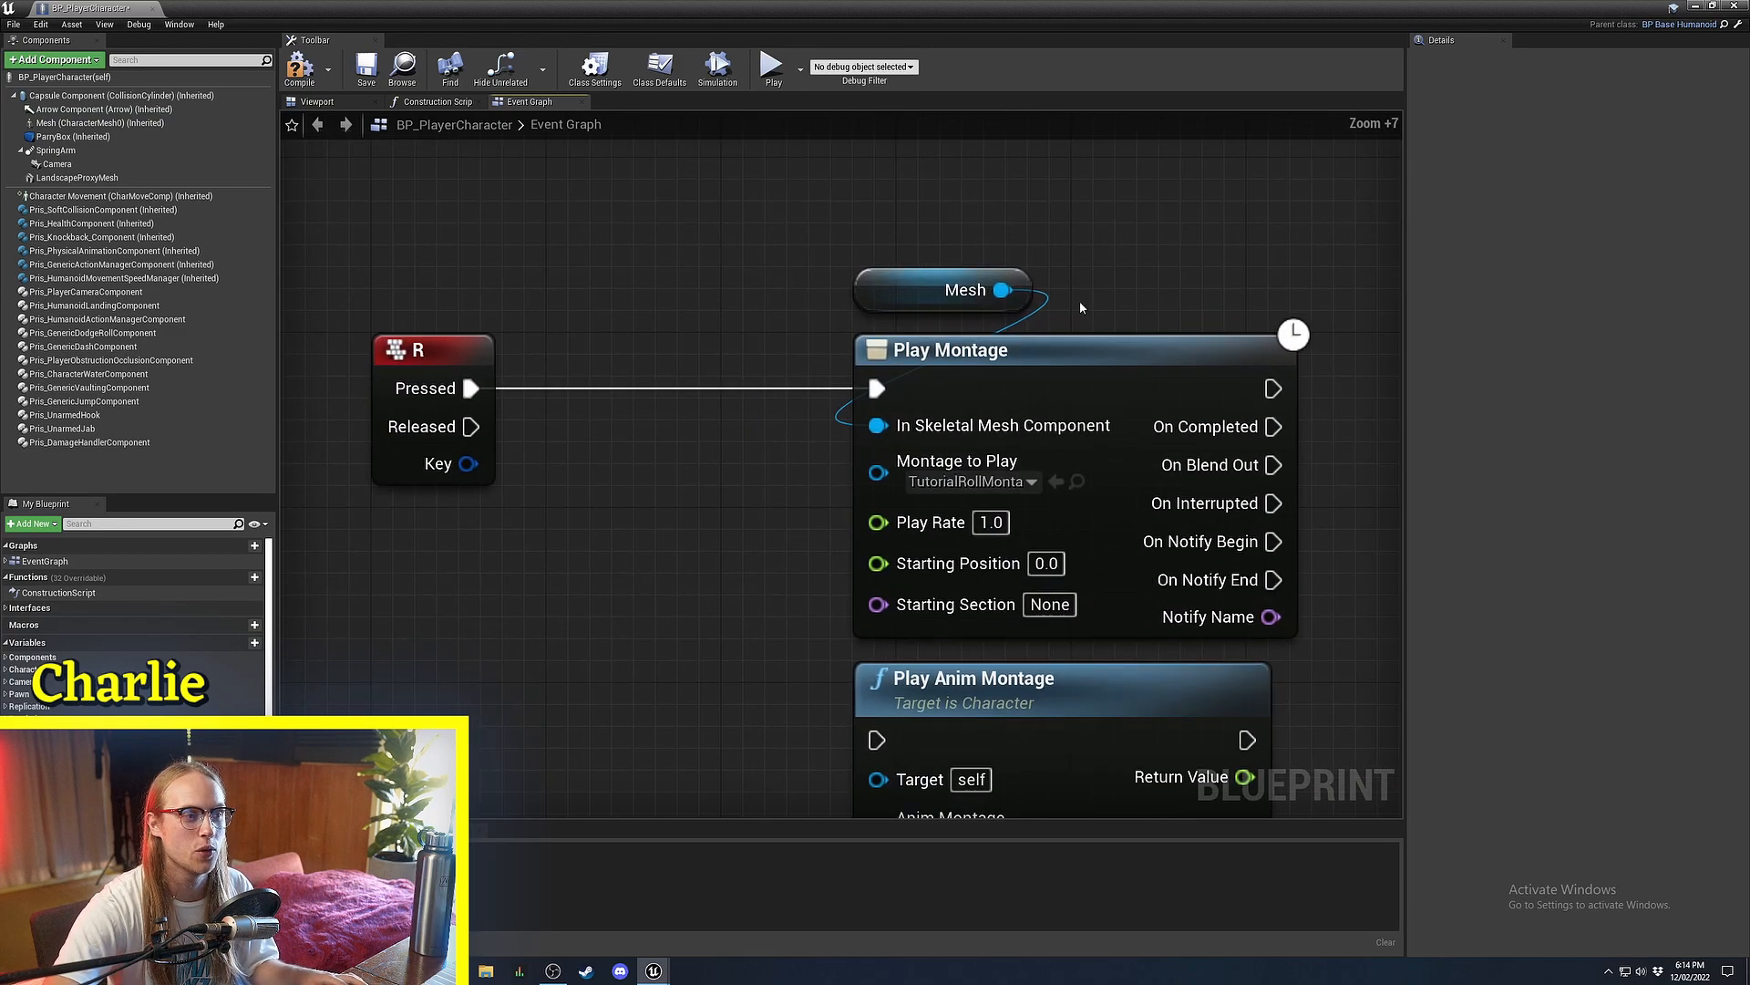
drag(1147, 251, 992, 380)
scroll(992, 380, down, 4)
click(956, 457)
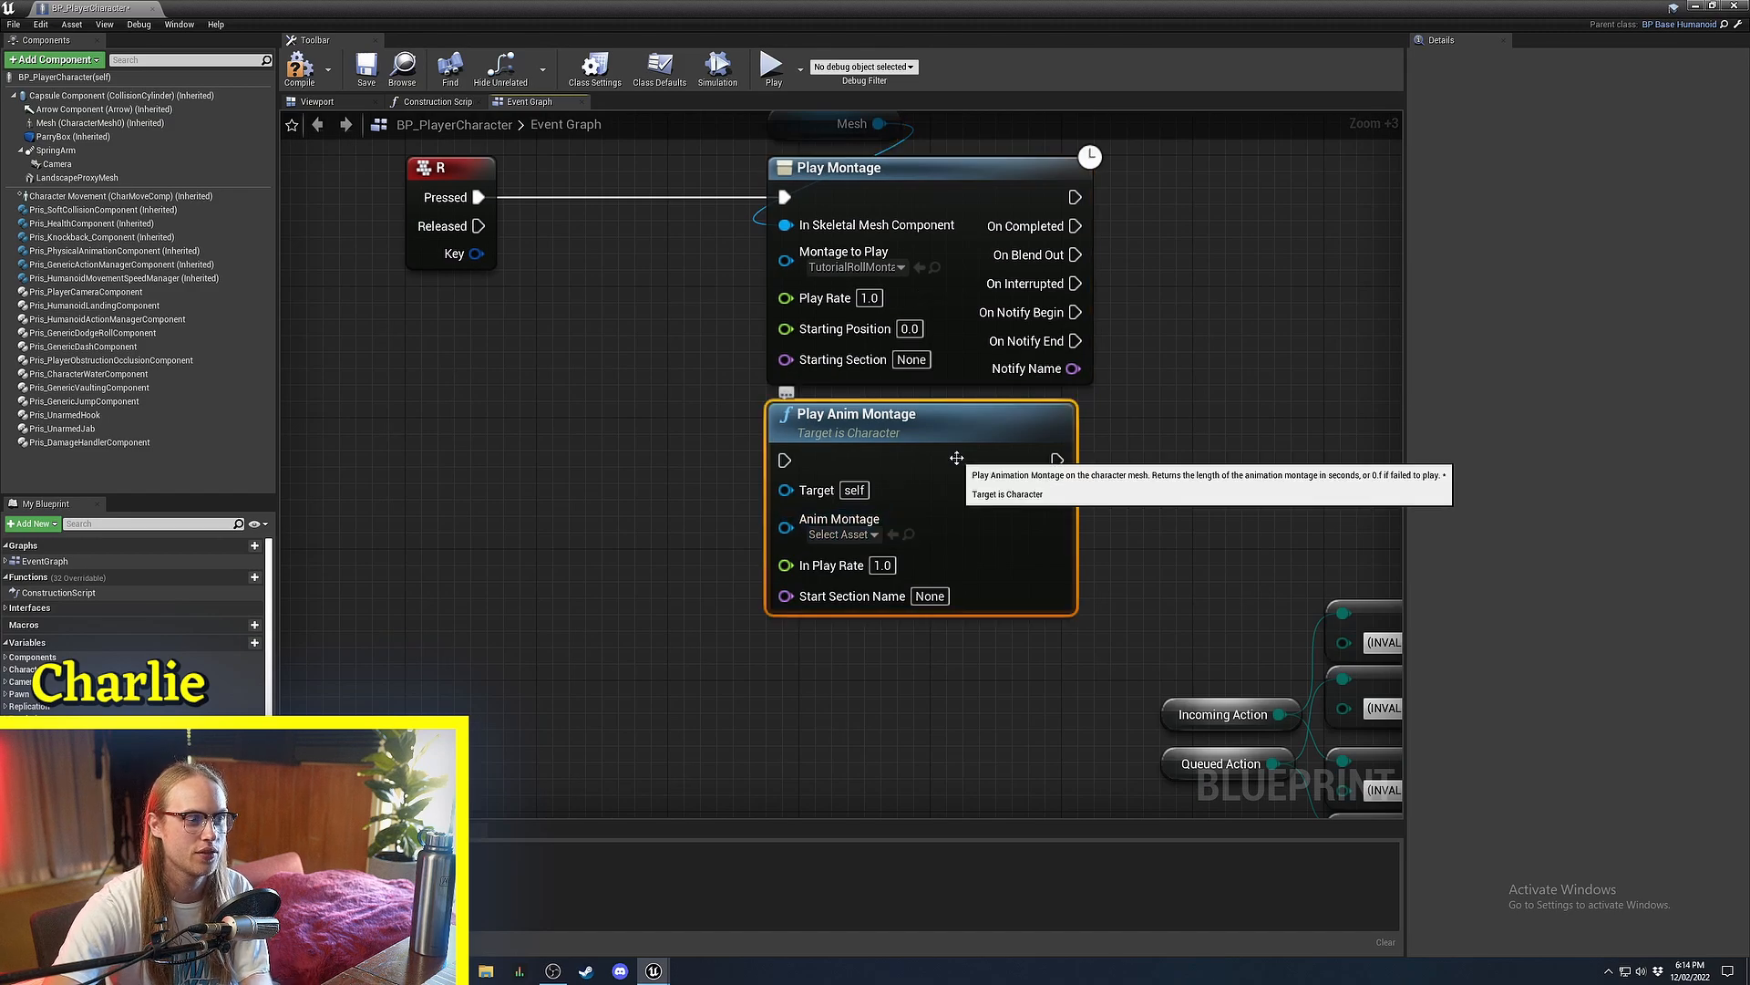
key(Delete)
Drag a new connection from Play Montage's execution output to list follow-up actions.
scroll(851, 512, up, 4)
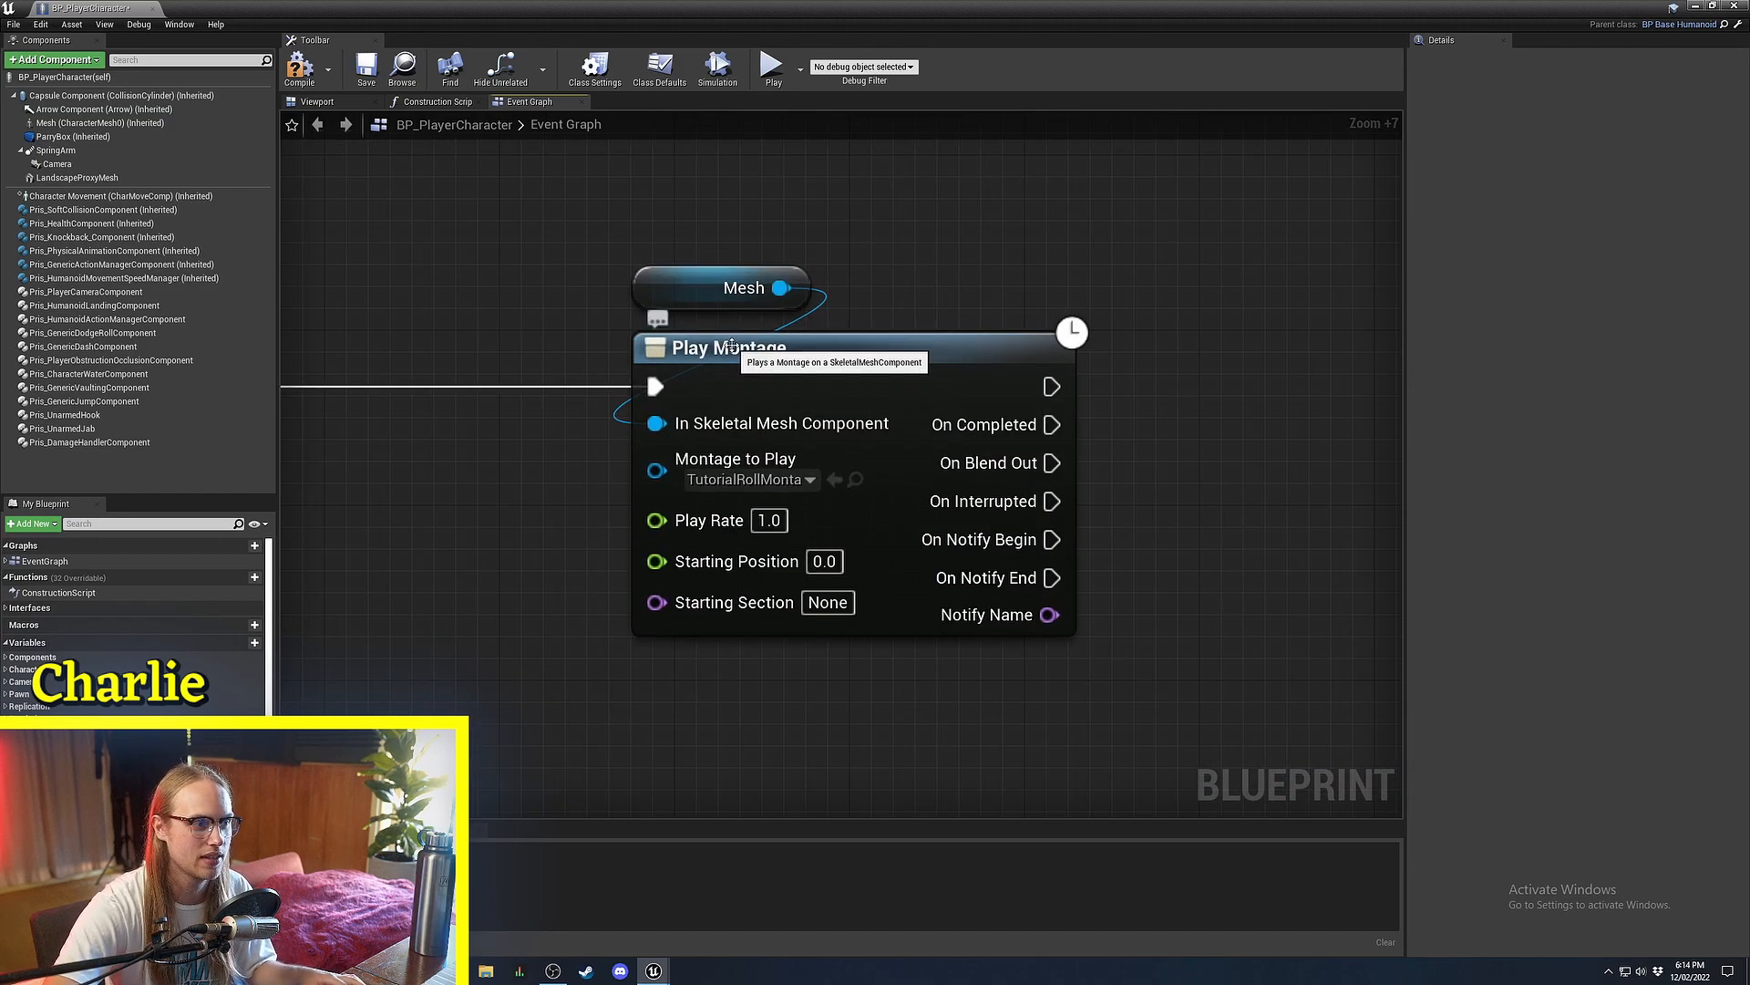
drag(580, 426, 579, 425)
click(1199, 419)
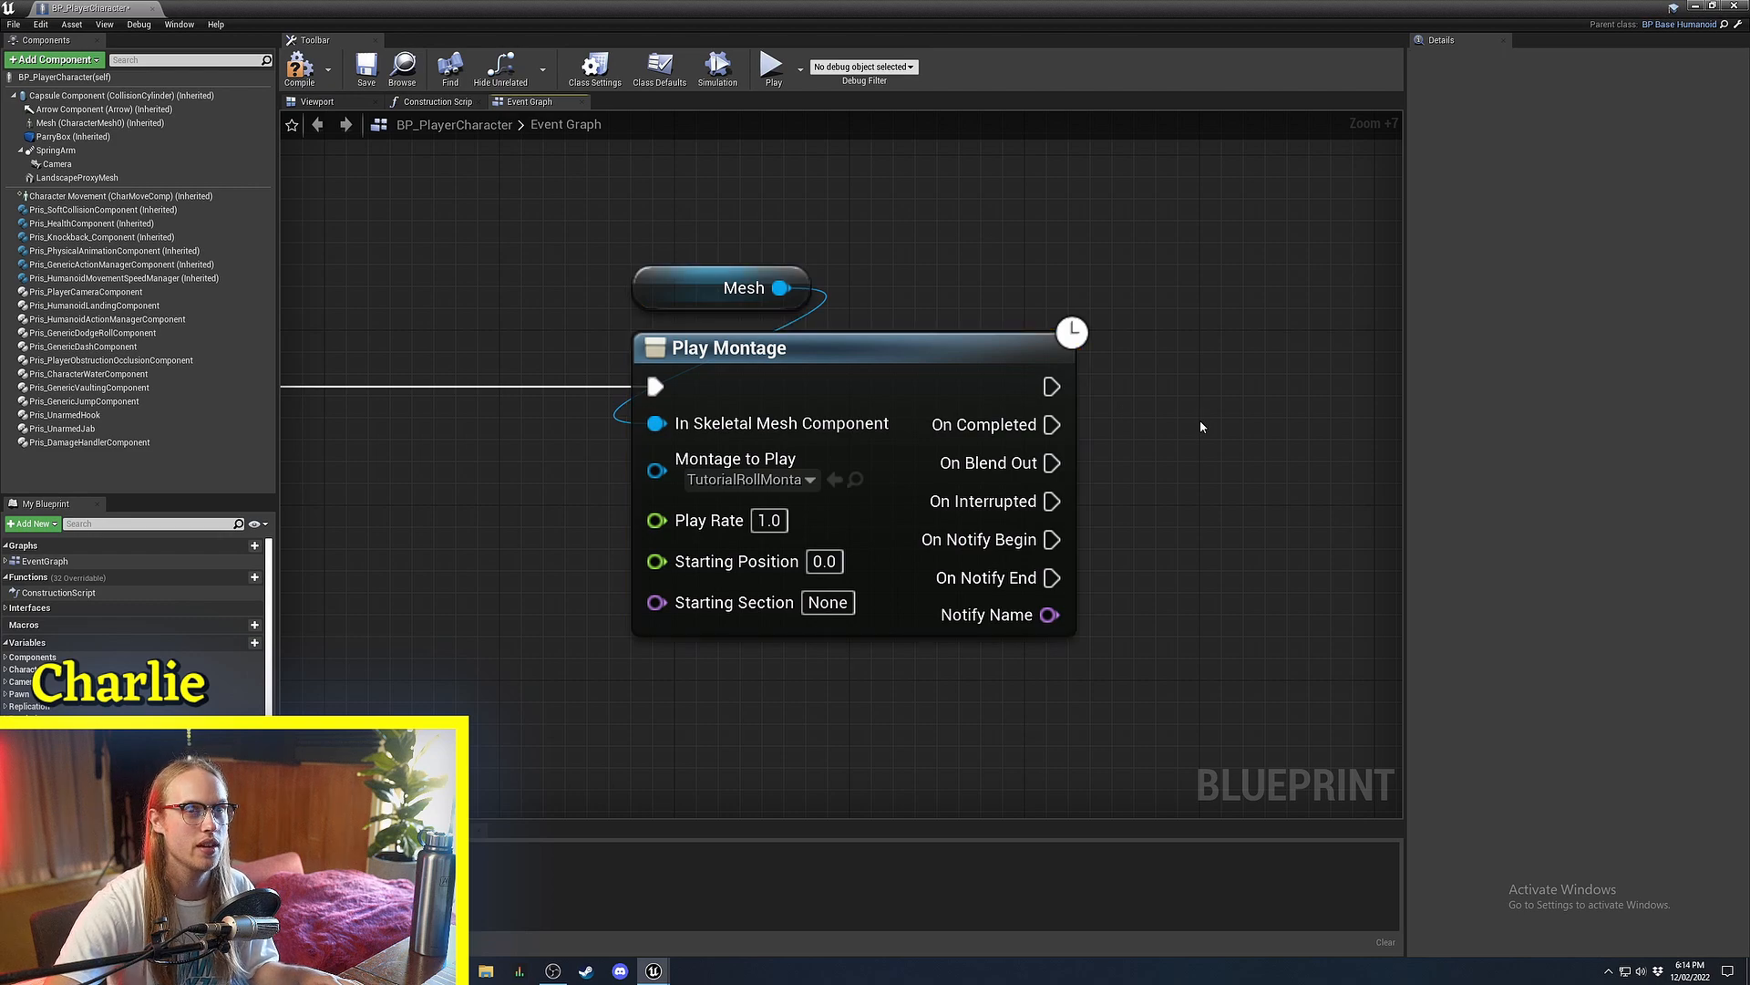
right_drag(1181, 445, 996, 464)
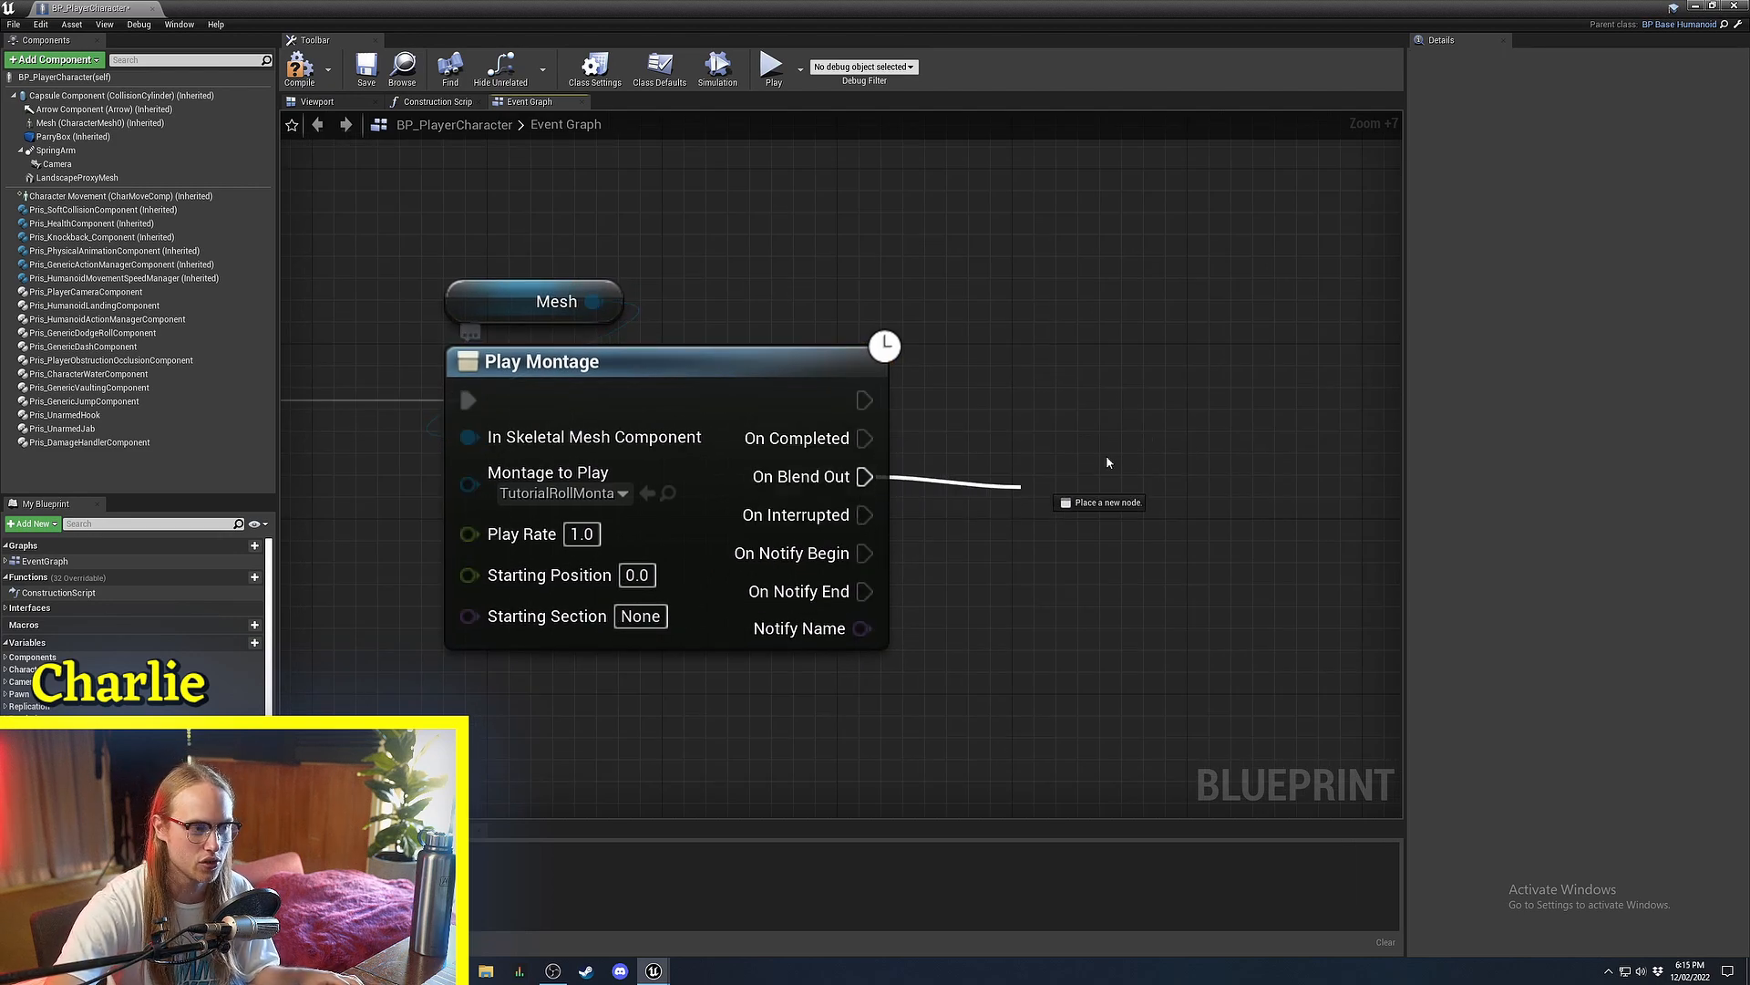
right_drag(826, 402, 820, 384)
scroll(820, 384, up, 1)
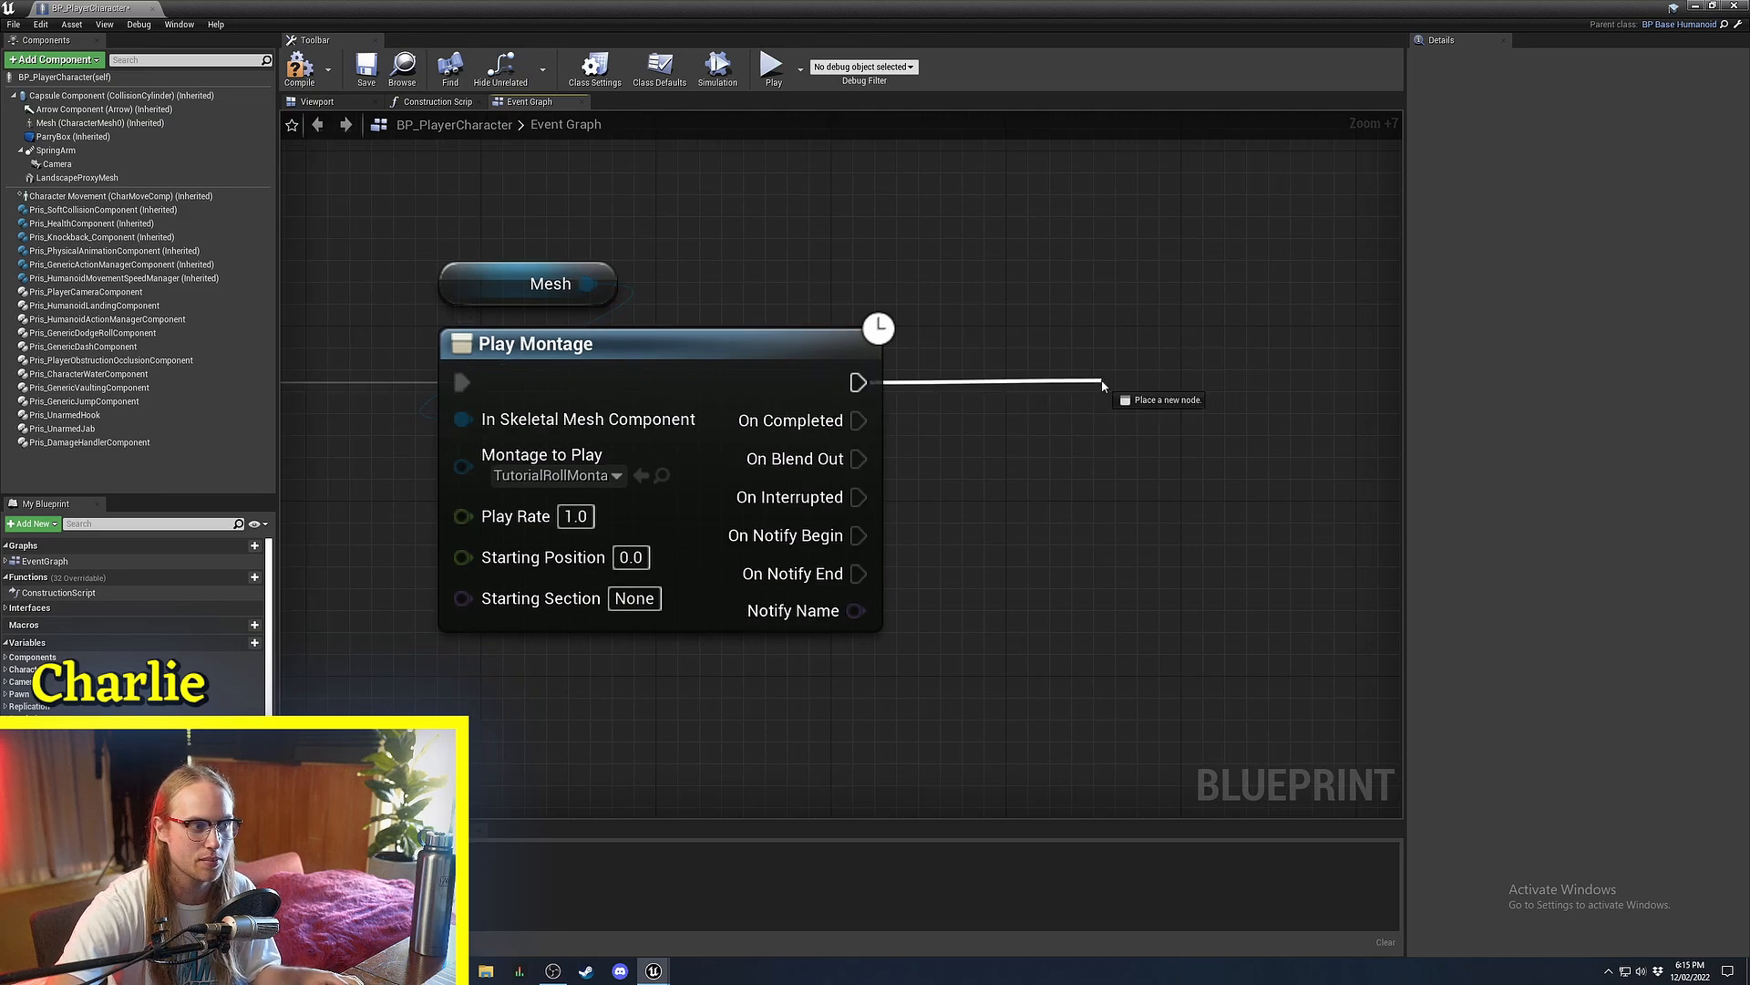
drag(1101, 380, 1101, 380)
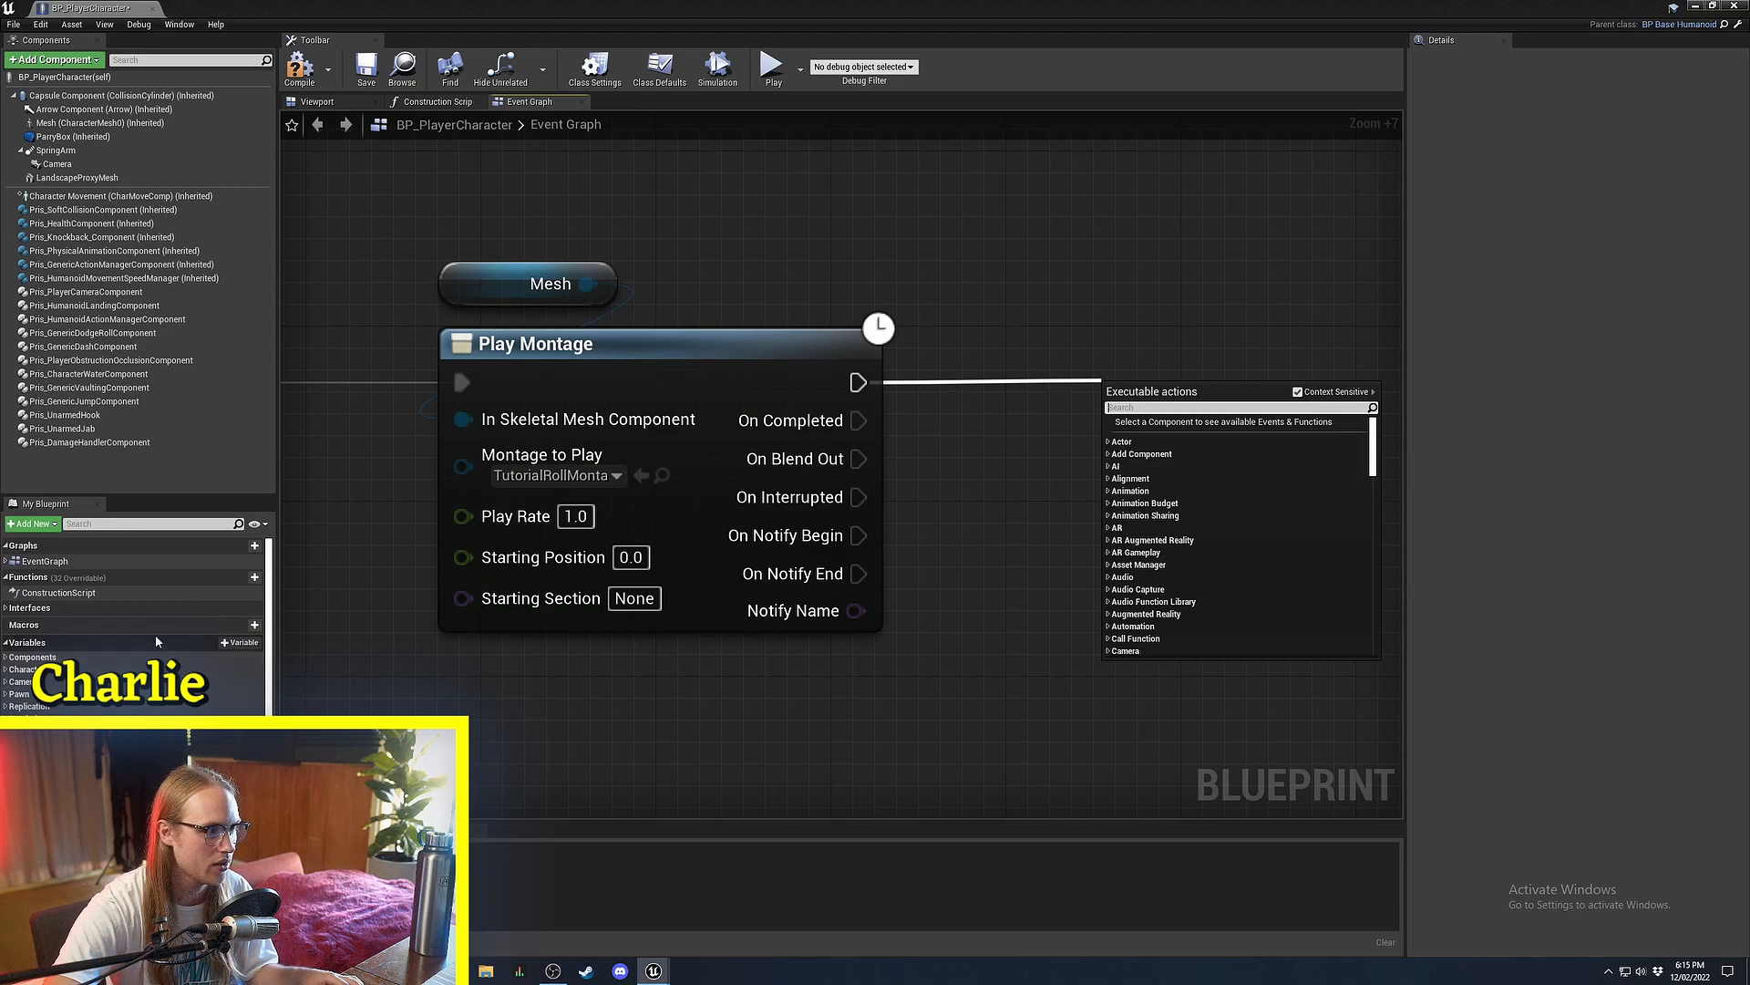
Create a Boolean IsBusy variable and set it true in a SET node after Play Montage.
click(234, 642)
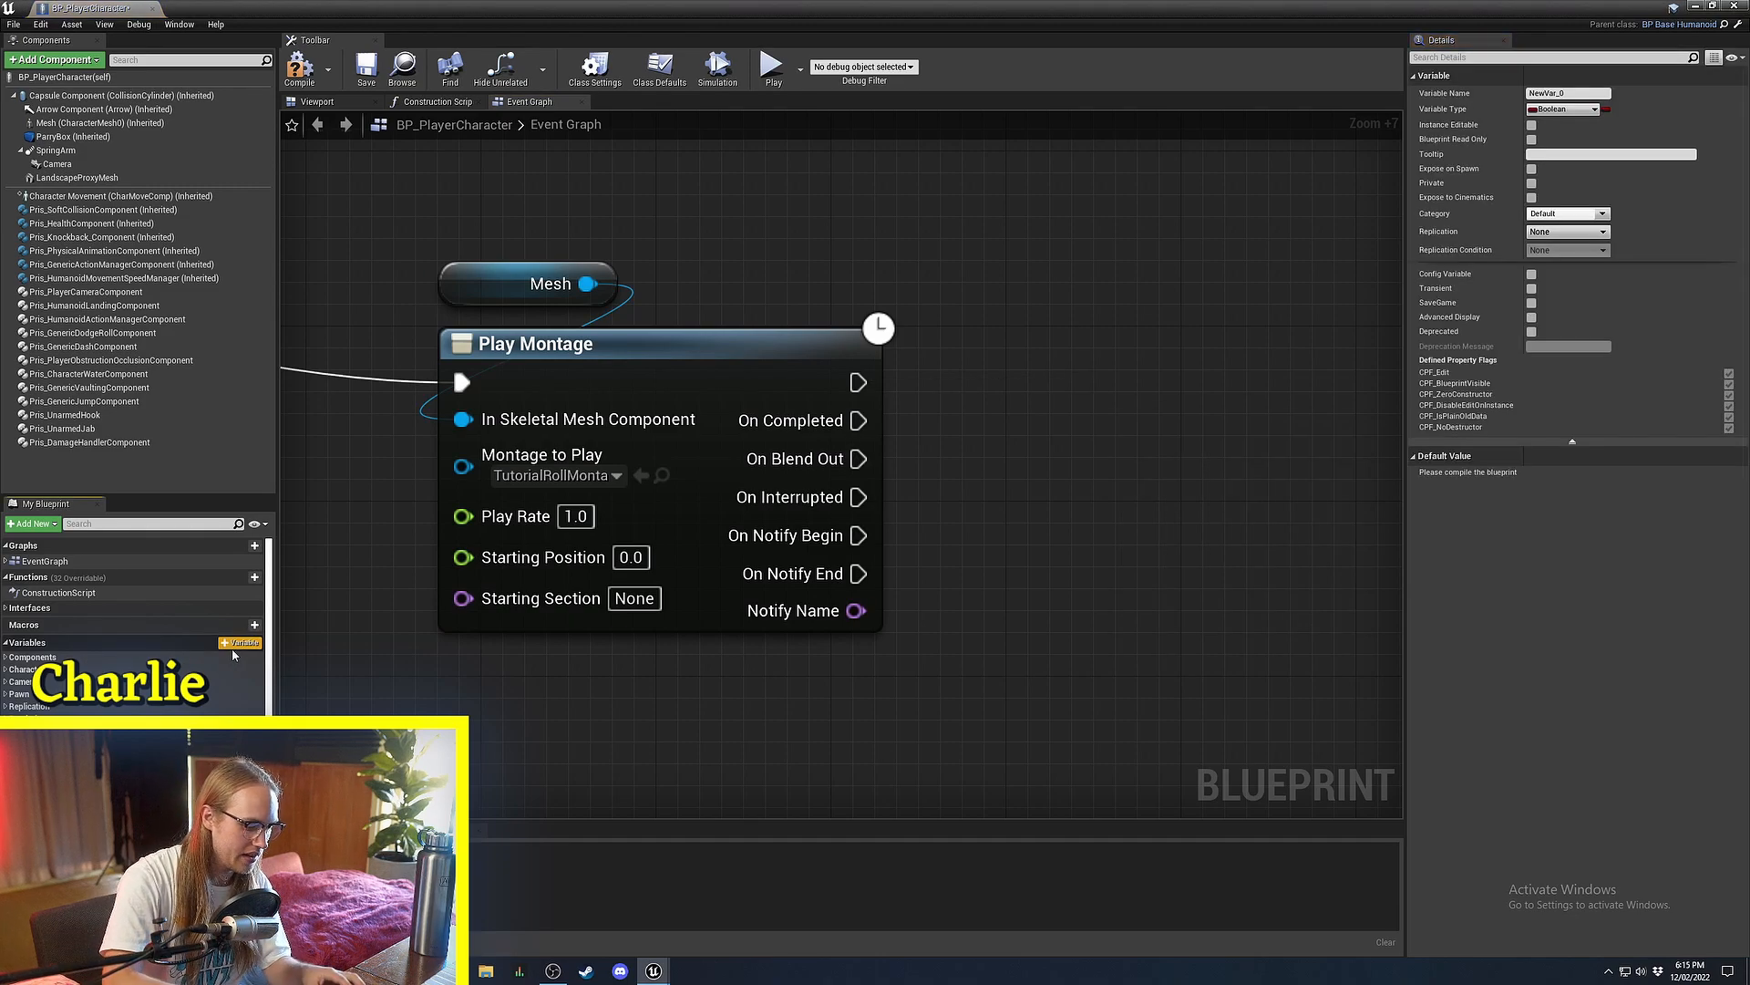
text(IsBusy)
key(Return)
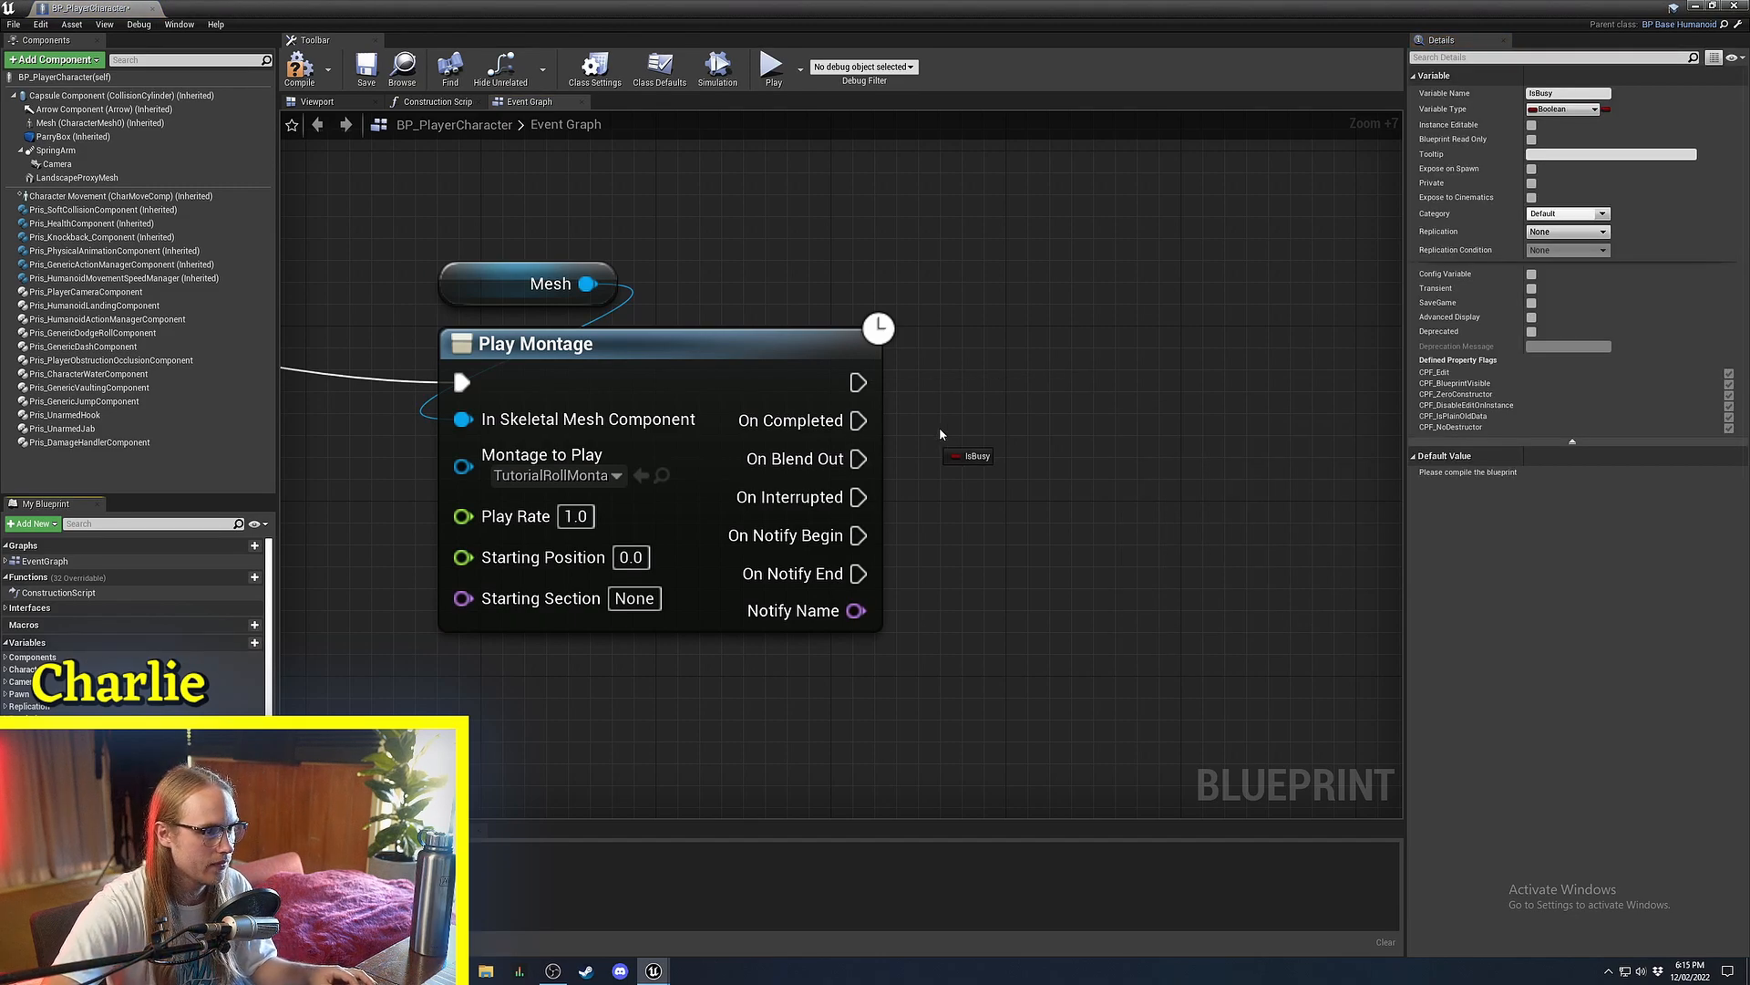
alt+drag(941, 434, 967, 356)
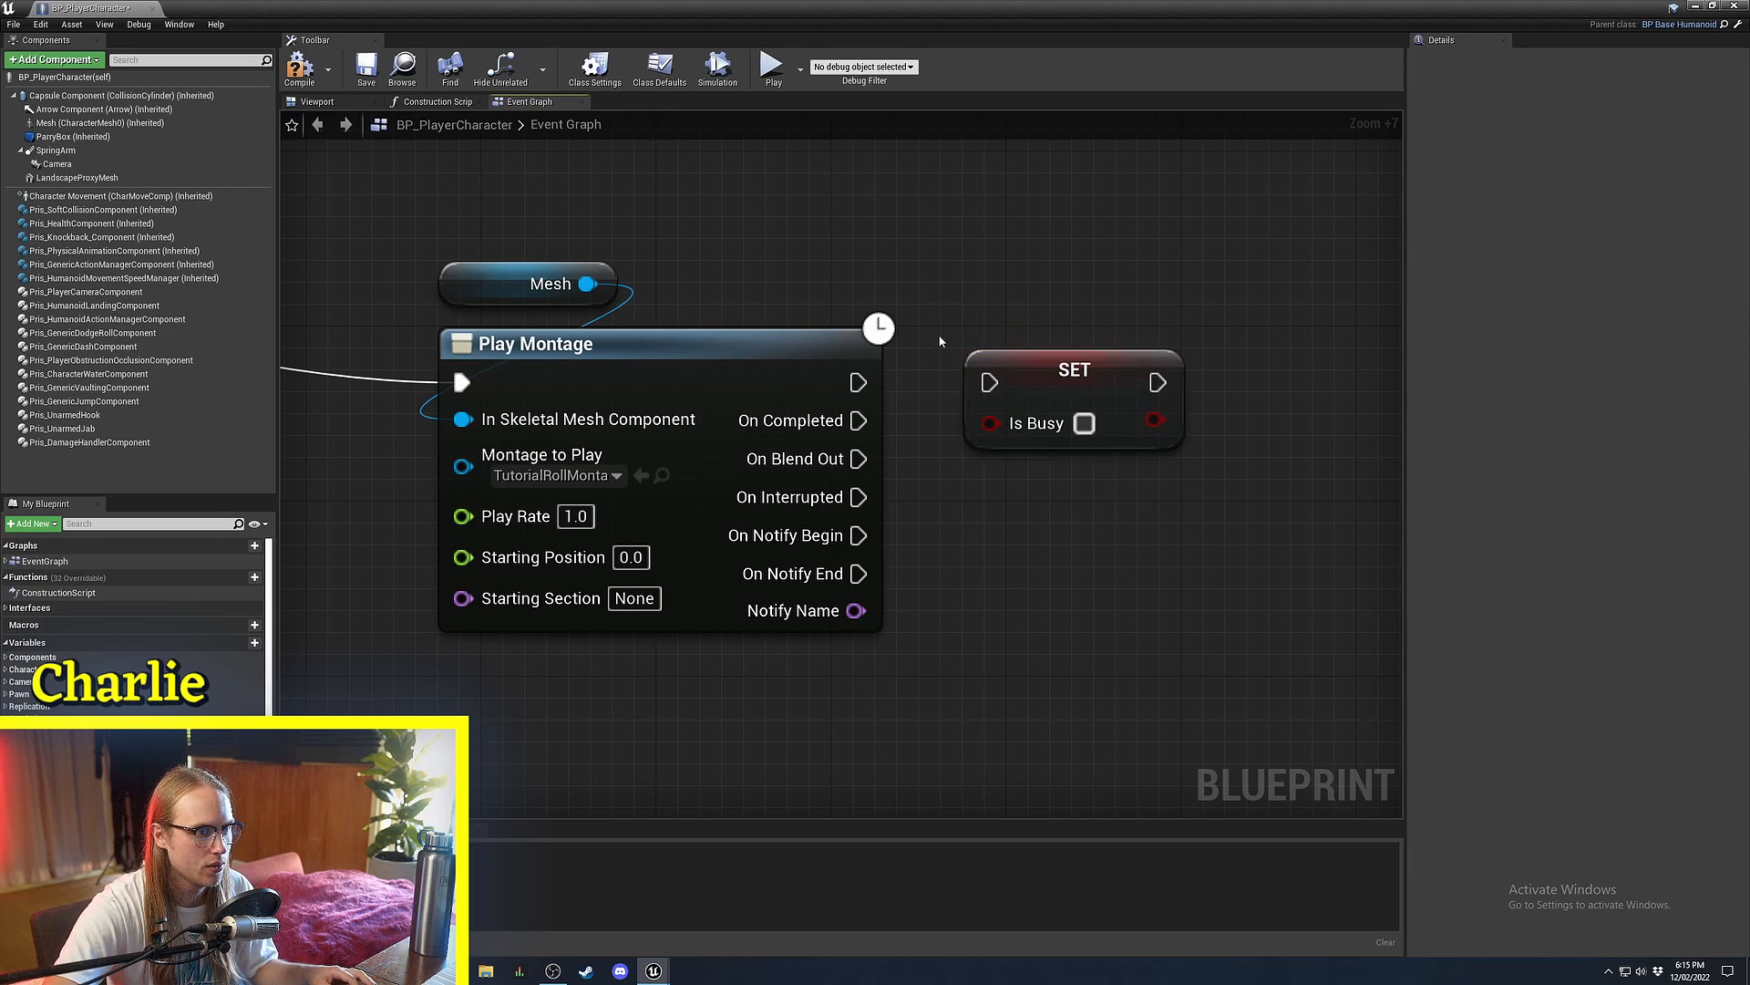
drag(1075, 372, 1162, 372)
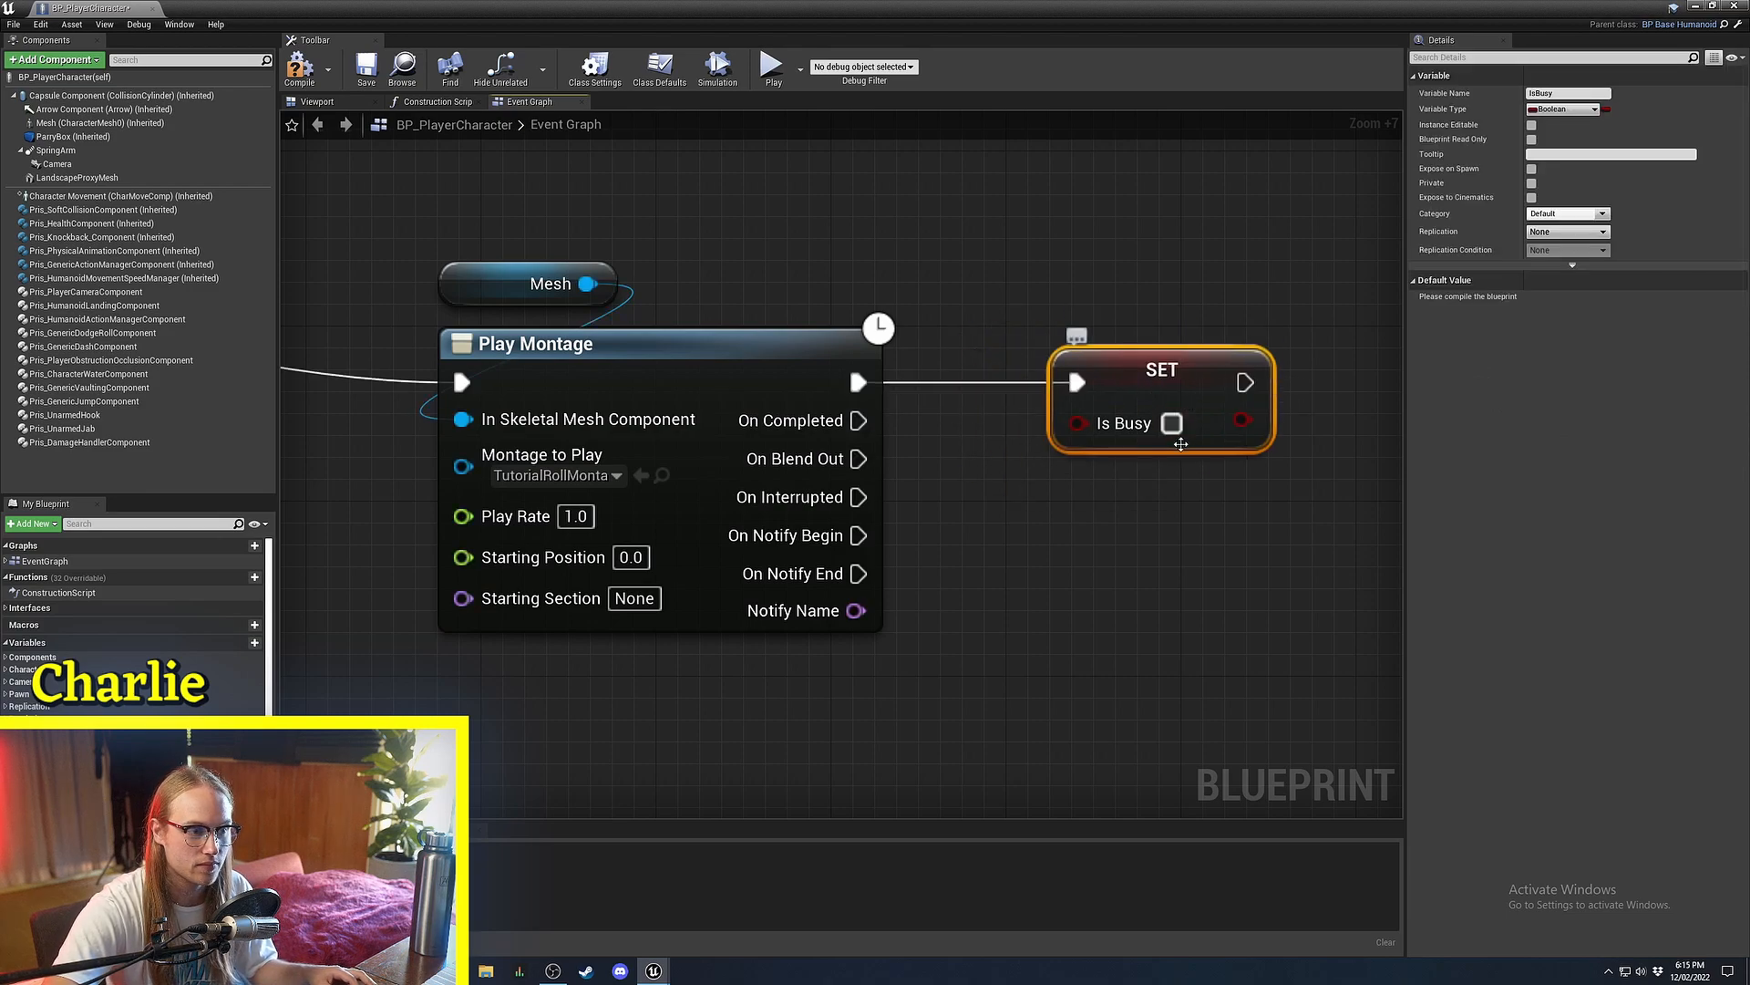
click(1172, 423)
Duplicate the SET Is Busy node and place the copy beneath the first.
right_drag(1083, 592, 1063, 461)
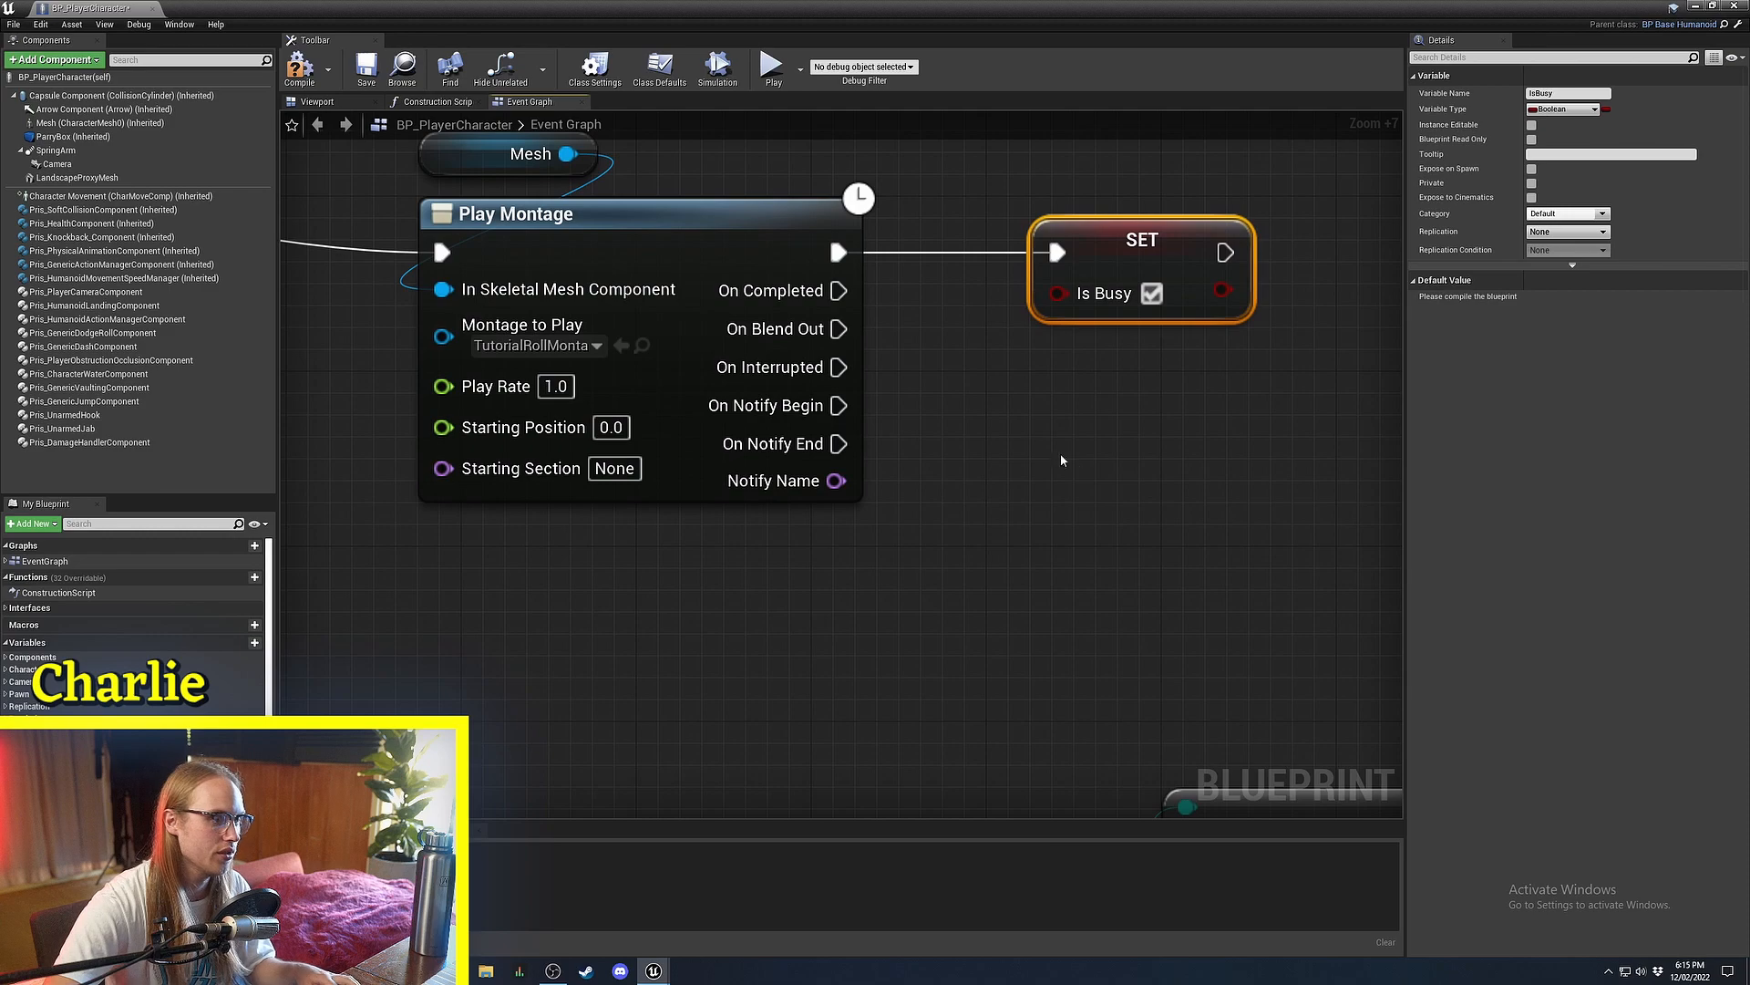
key(ctrl+c)
key(ctrl+v)
drag(1148, 478, 1148, 367)
click(948, 346)
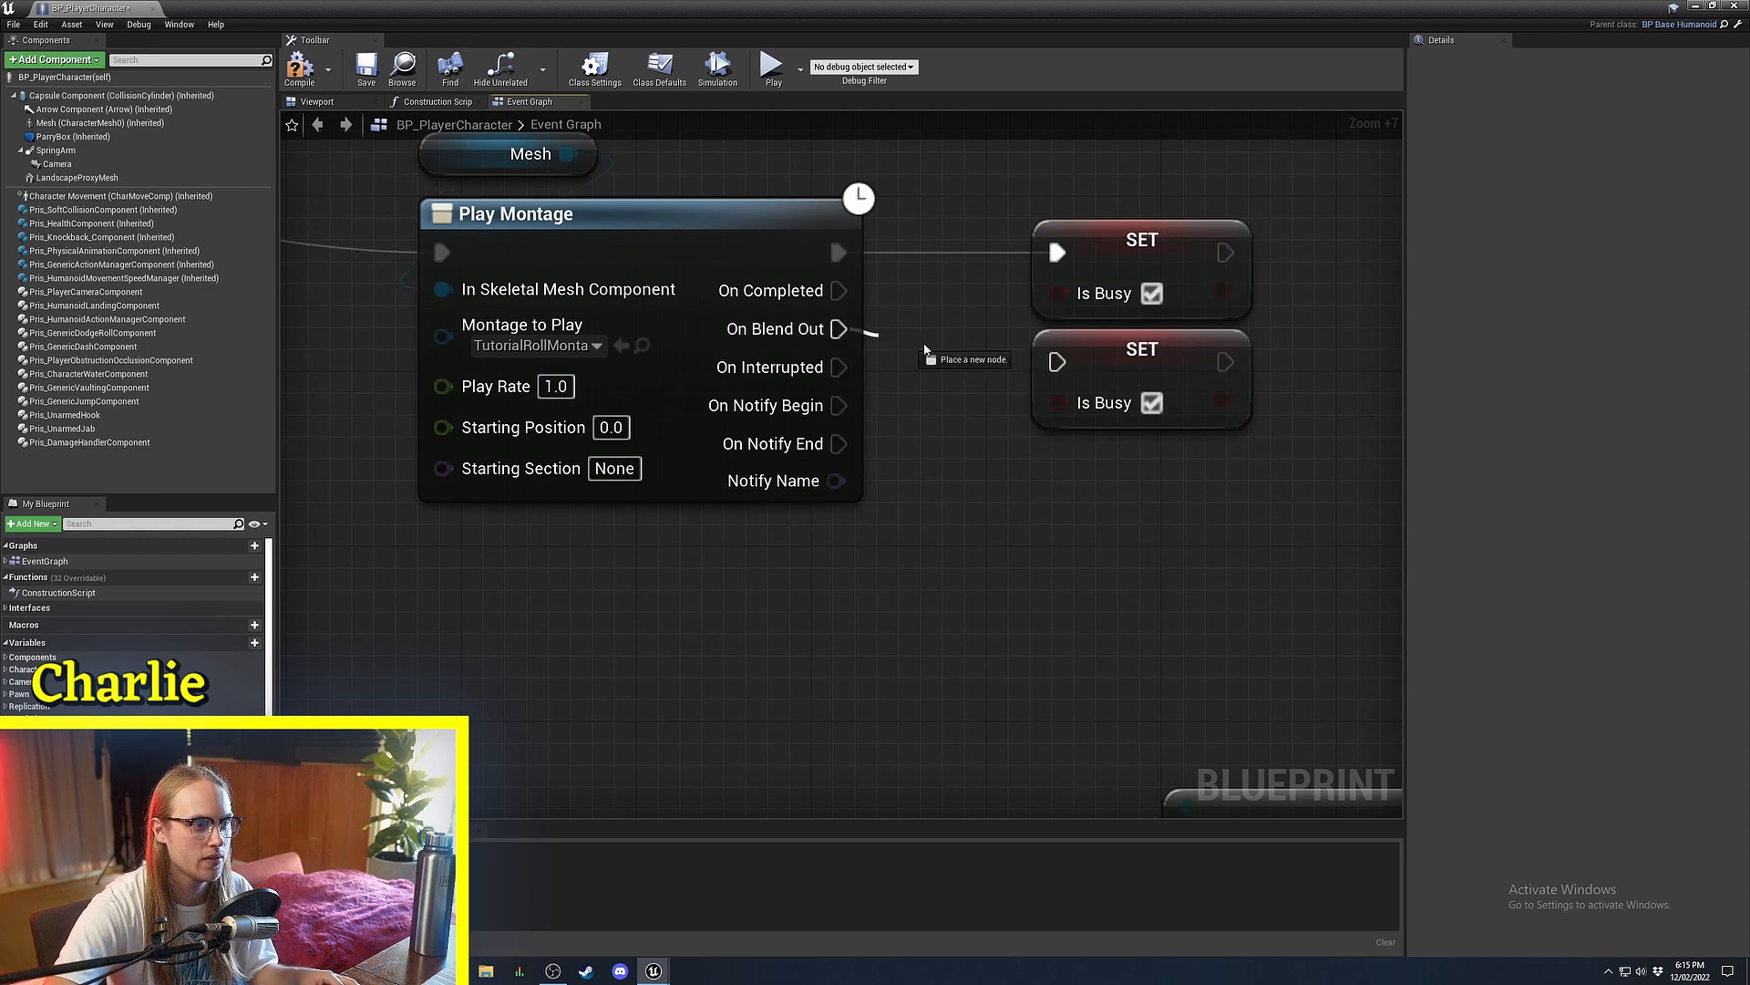
right_drag(948, 547, 1742, 710)
click(837, 368)
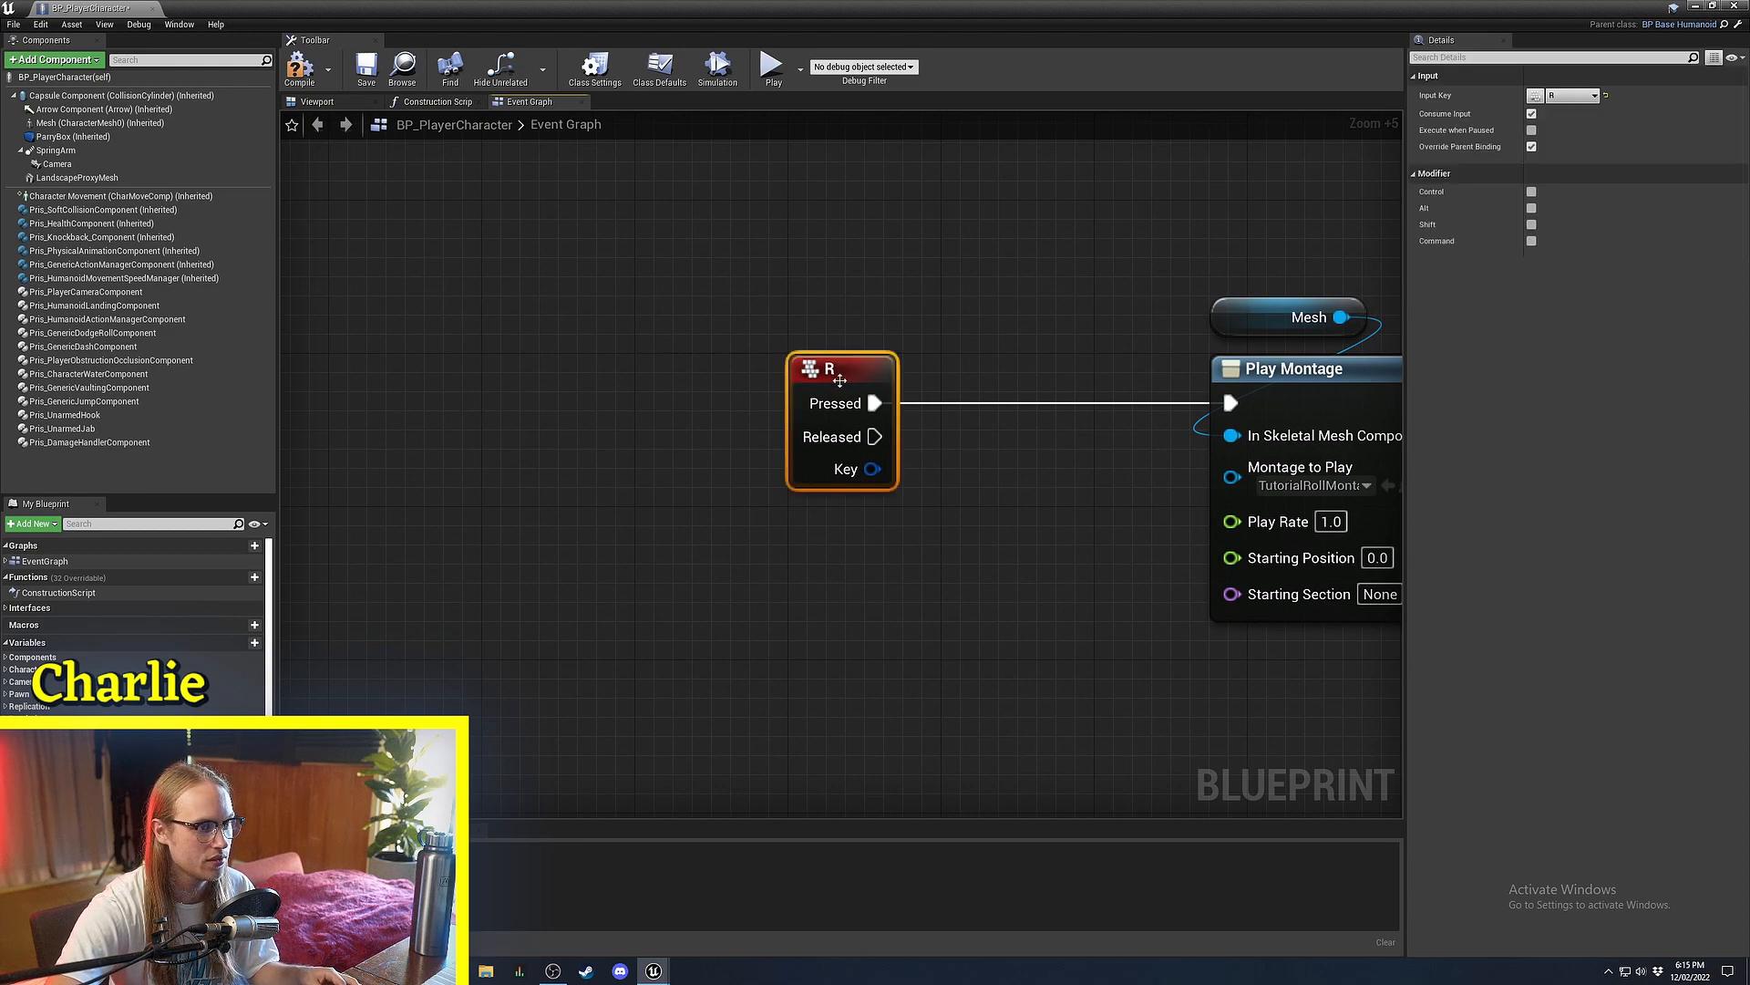
Insert a Branch on the R-to-Play Montage wire, driven by an Is Busy getter.
key(b)
click(793, 376)
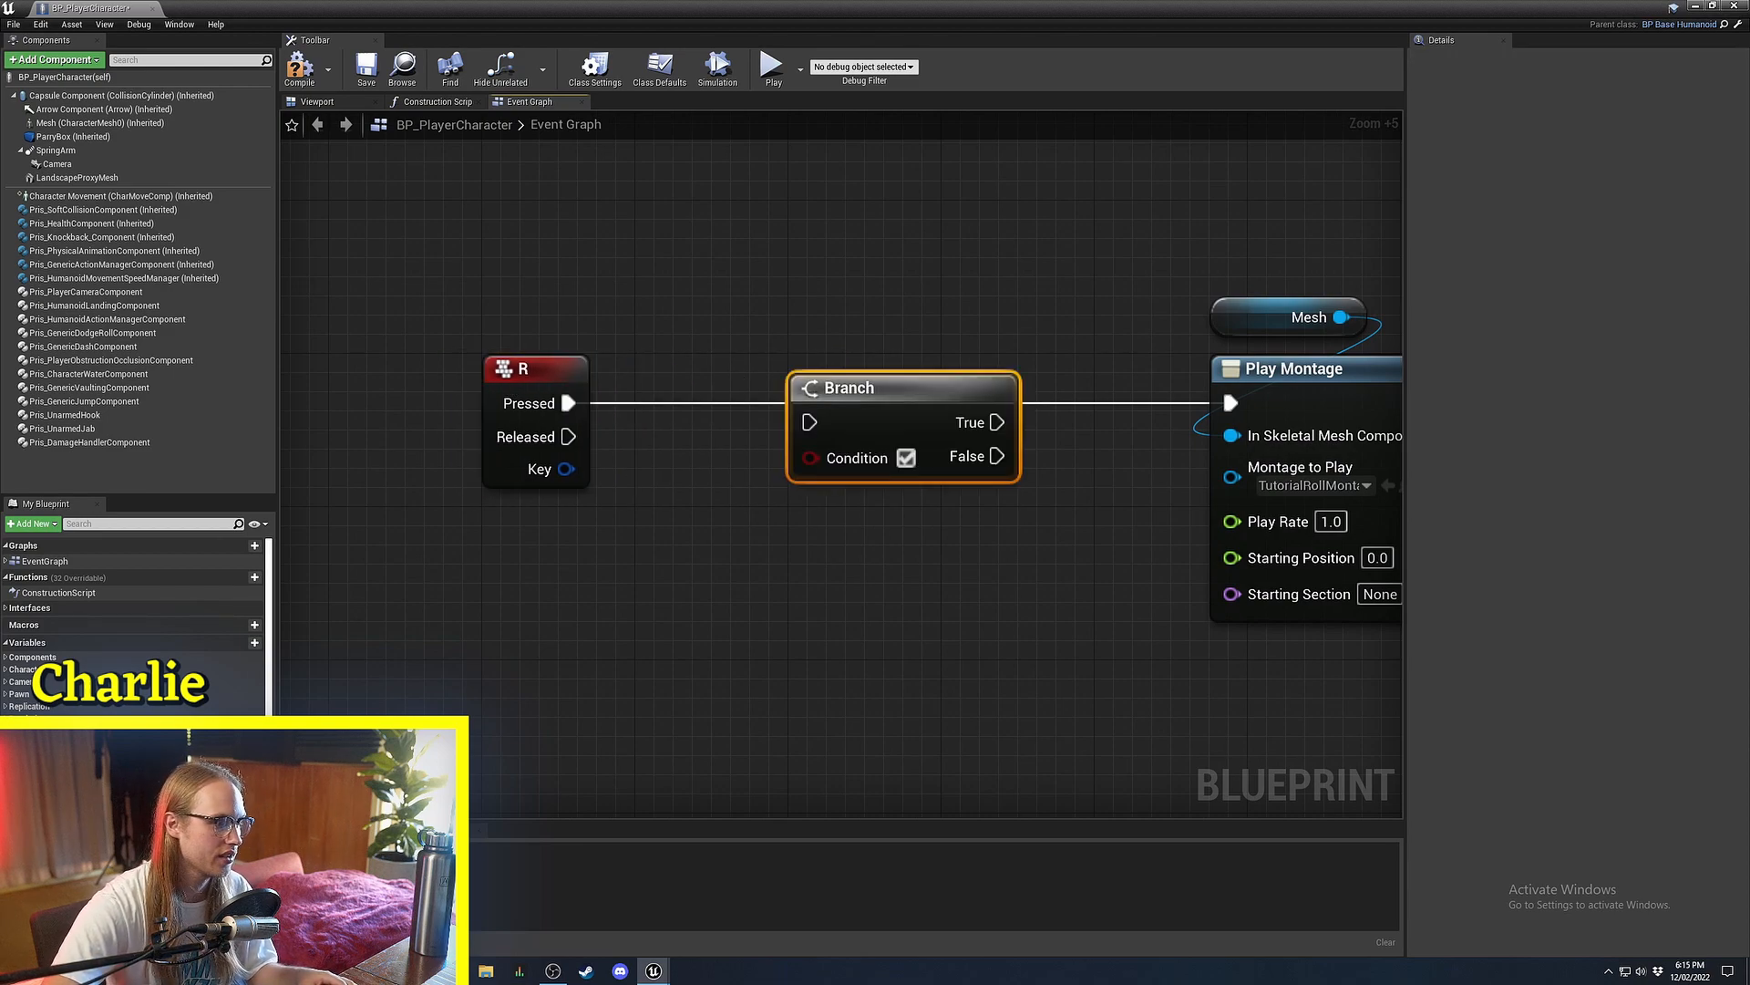
drag(55, 775, 793, 569)
click(812, 591)
right_drag(972, 543, 831, 544)
drag(802, 426, 895, 411)
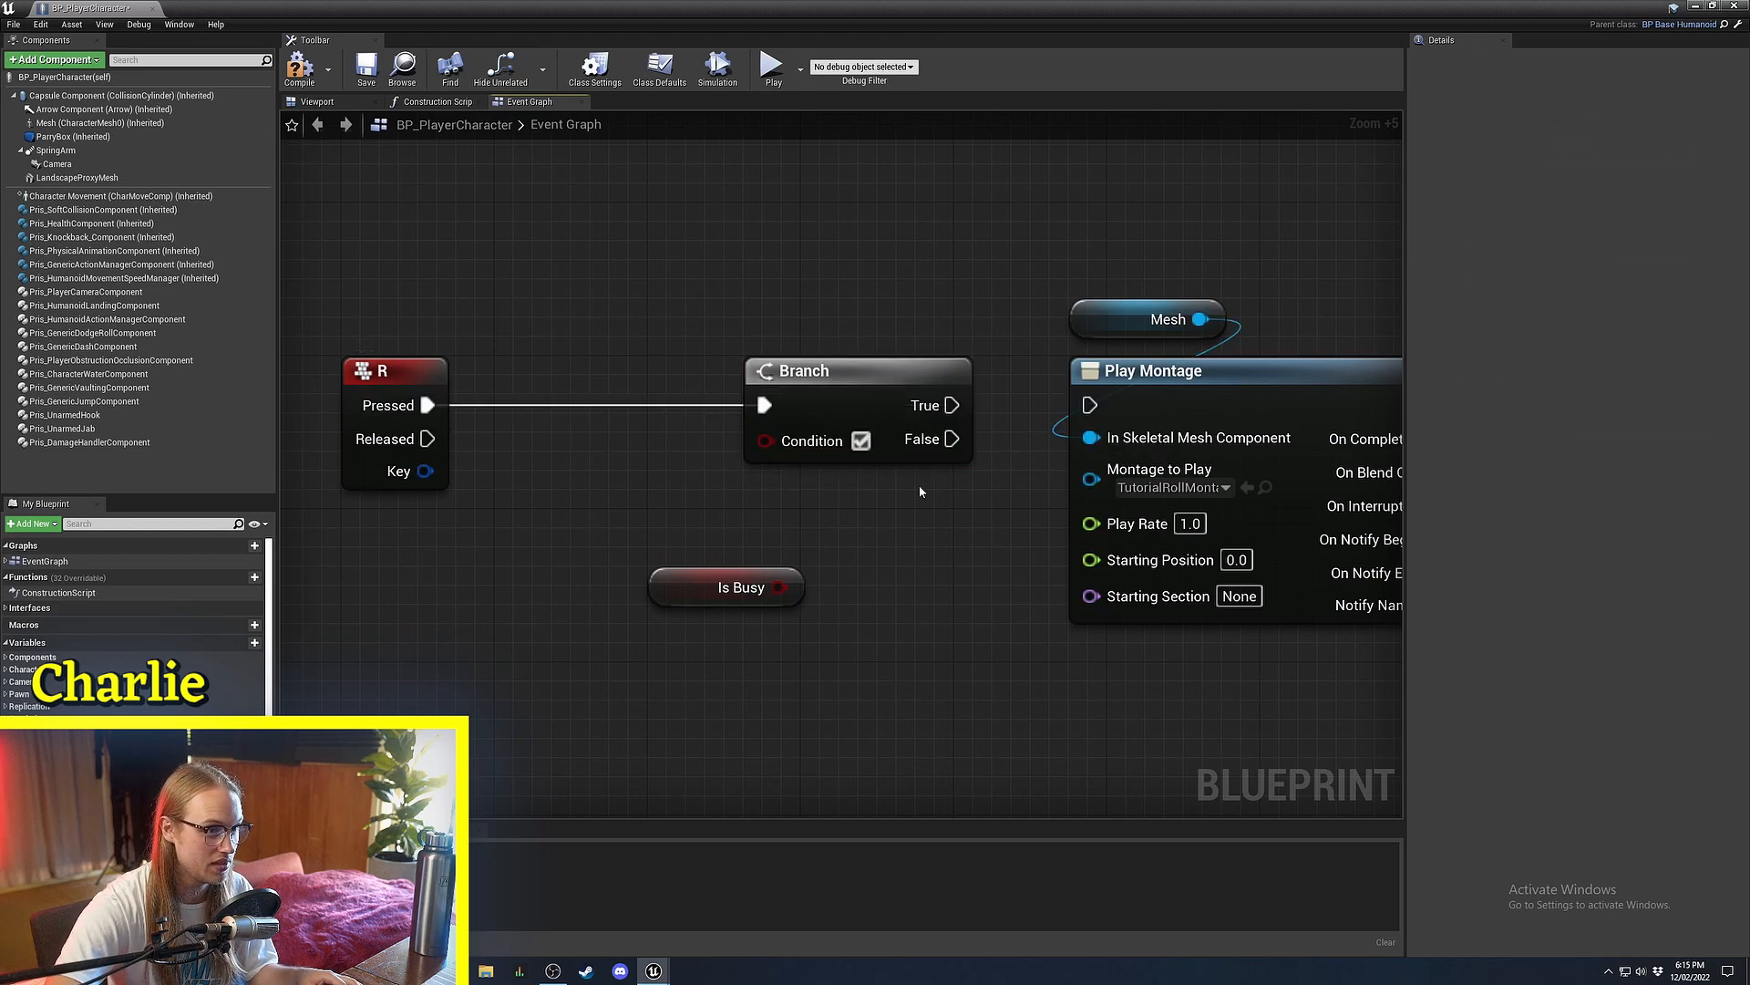
drag(687, 602, 782, 525)
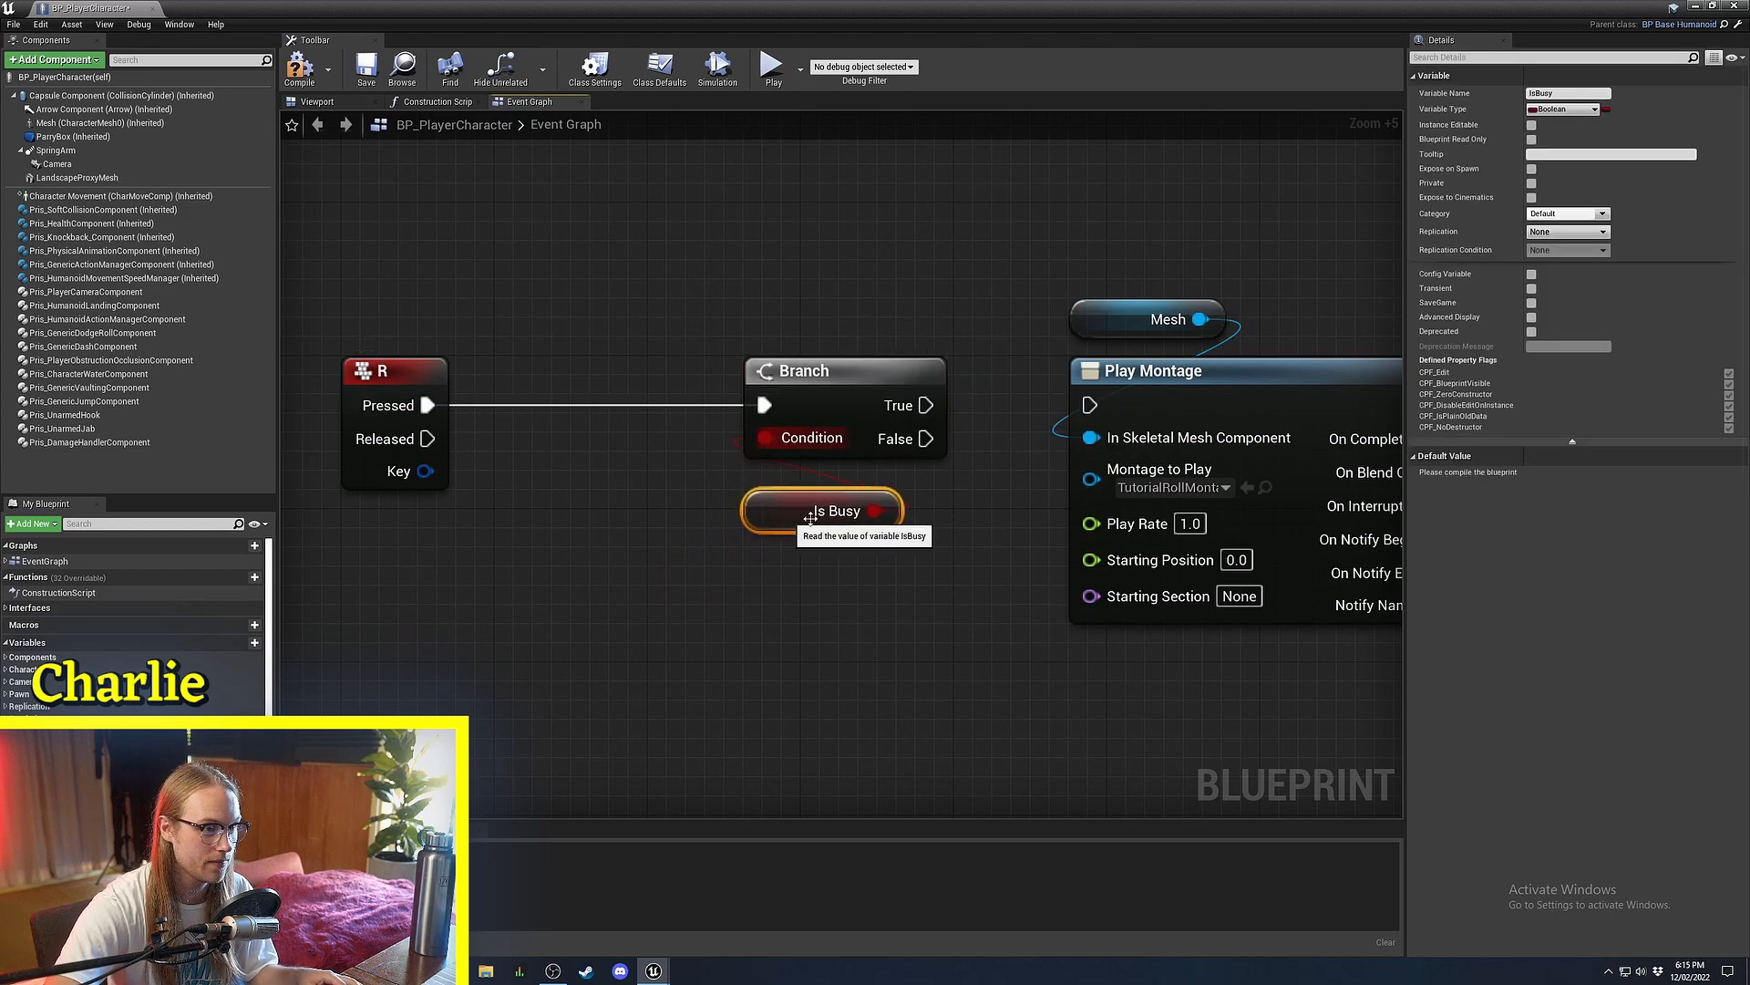
Wire the Branch's False output into Play Montage, then save and compile the blueprint.
drag(1090, 412, 1091, 409)
right_drag(1121, 401, 712, 475)
key(ctrl+s)
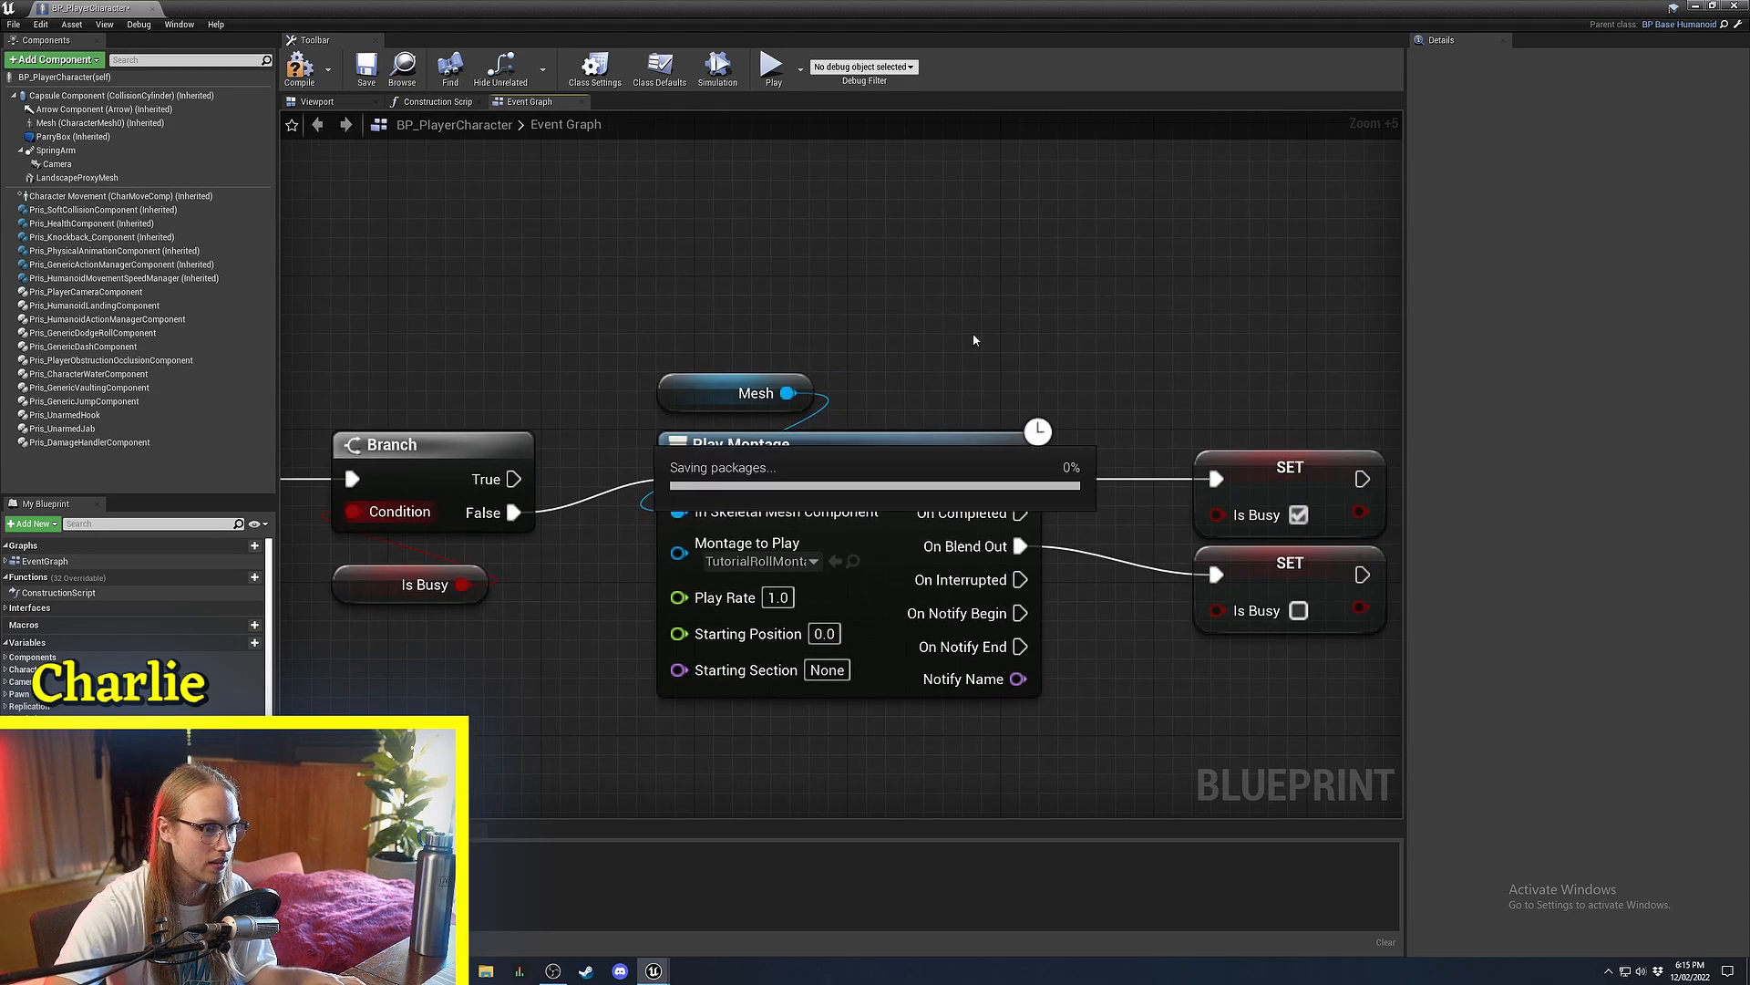
right_drag(1125, 540, 922, 418)
scroll(922, 419, up, 2)
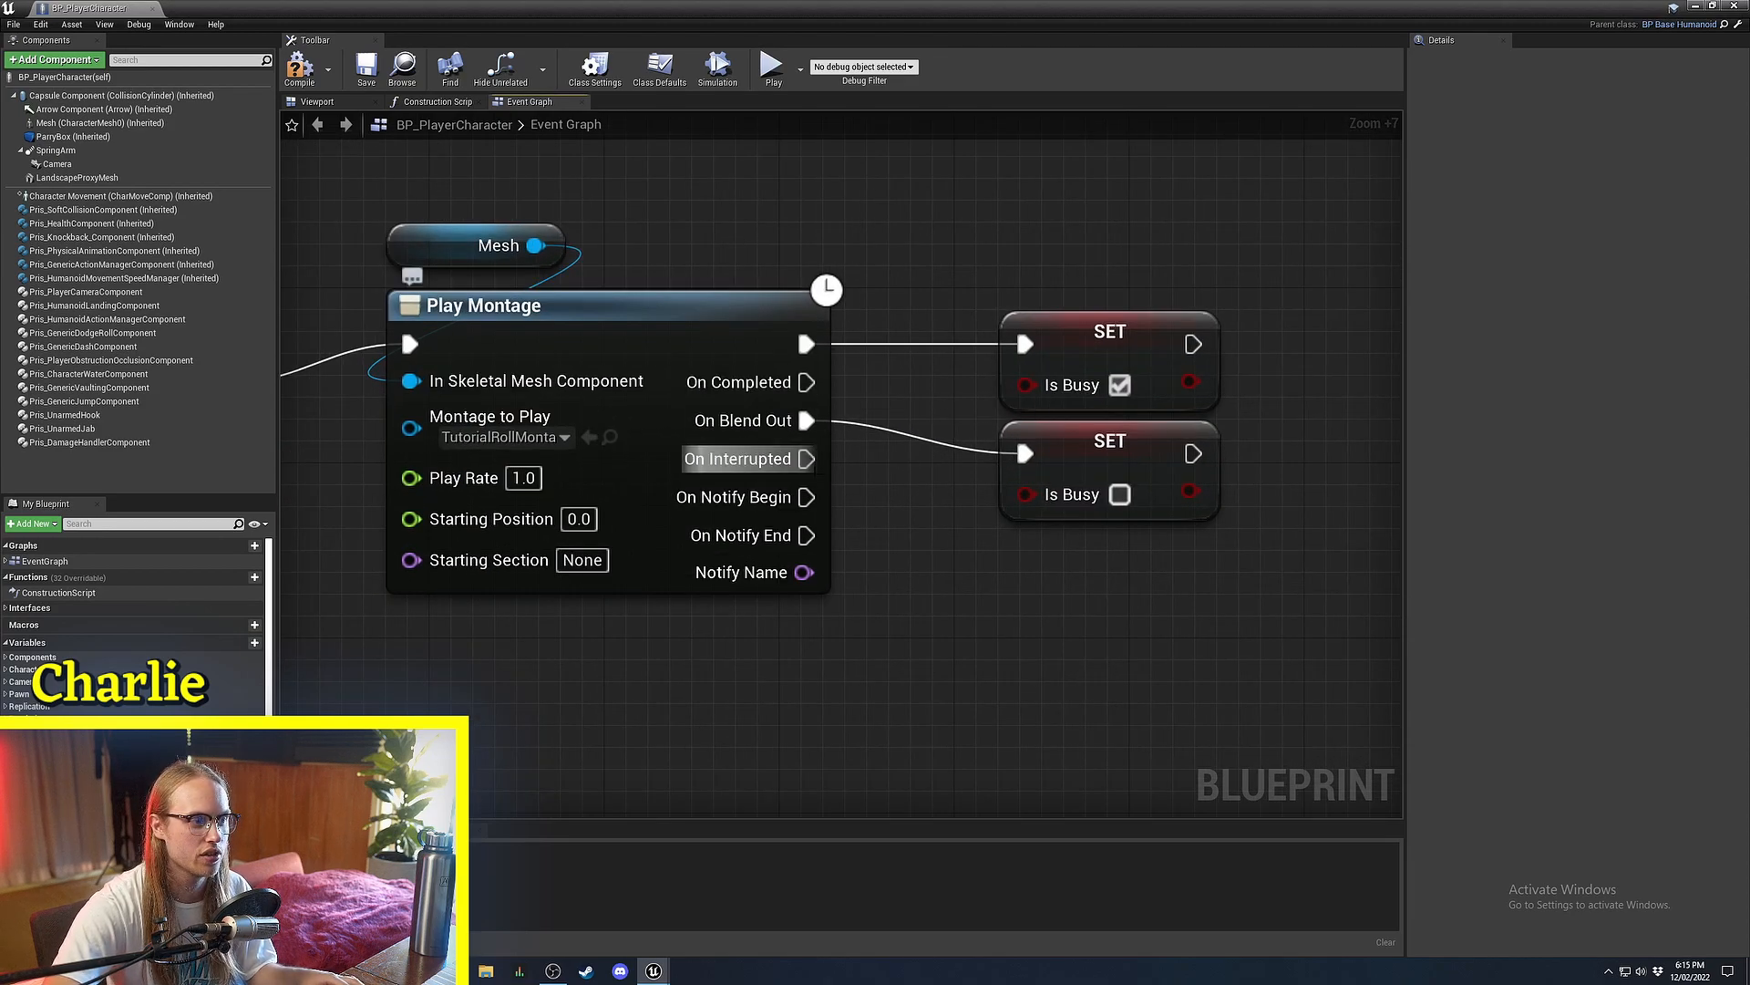
click(300, 68)
click(367, 70)
right_drag(1029, 235, 1075, 282)
scroll(1075, 281, down, 4)
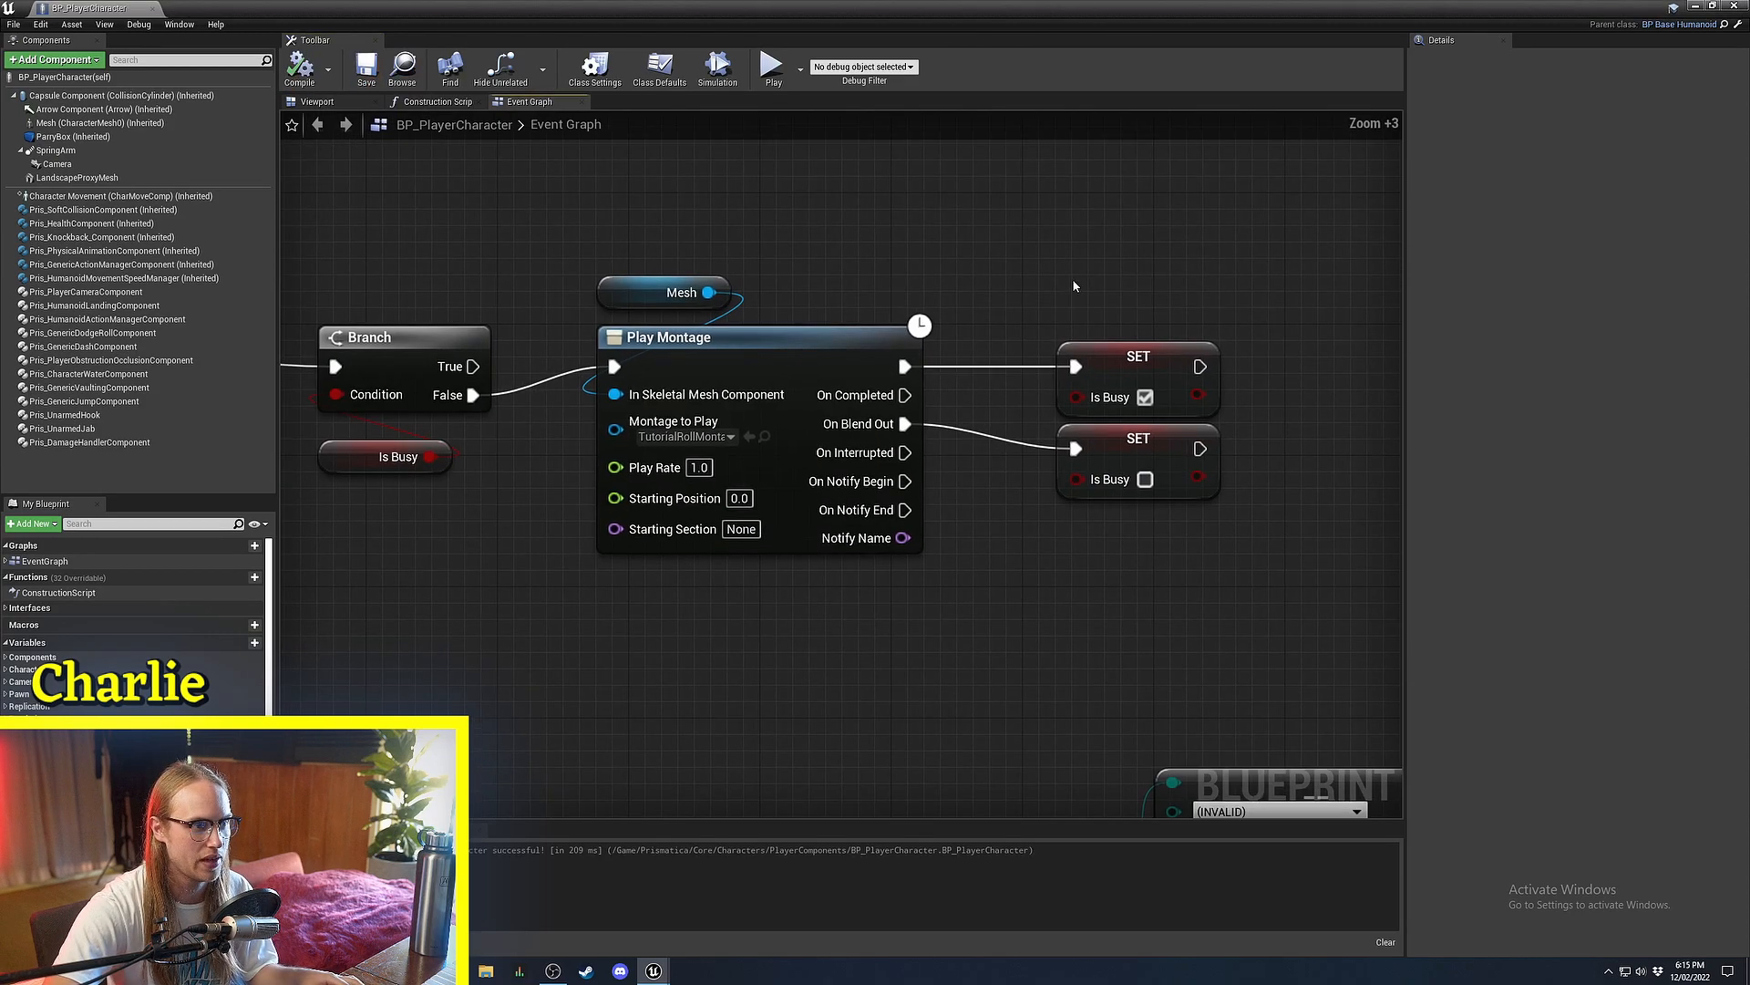
click(1733, 8)
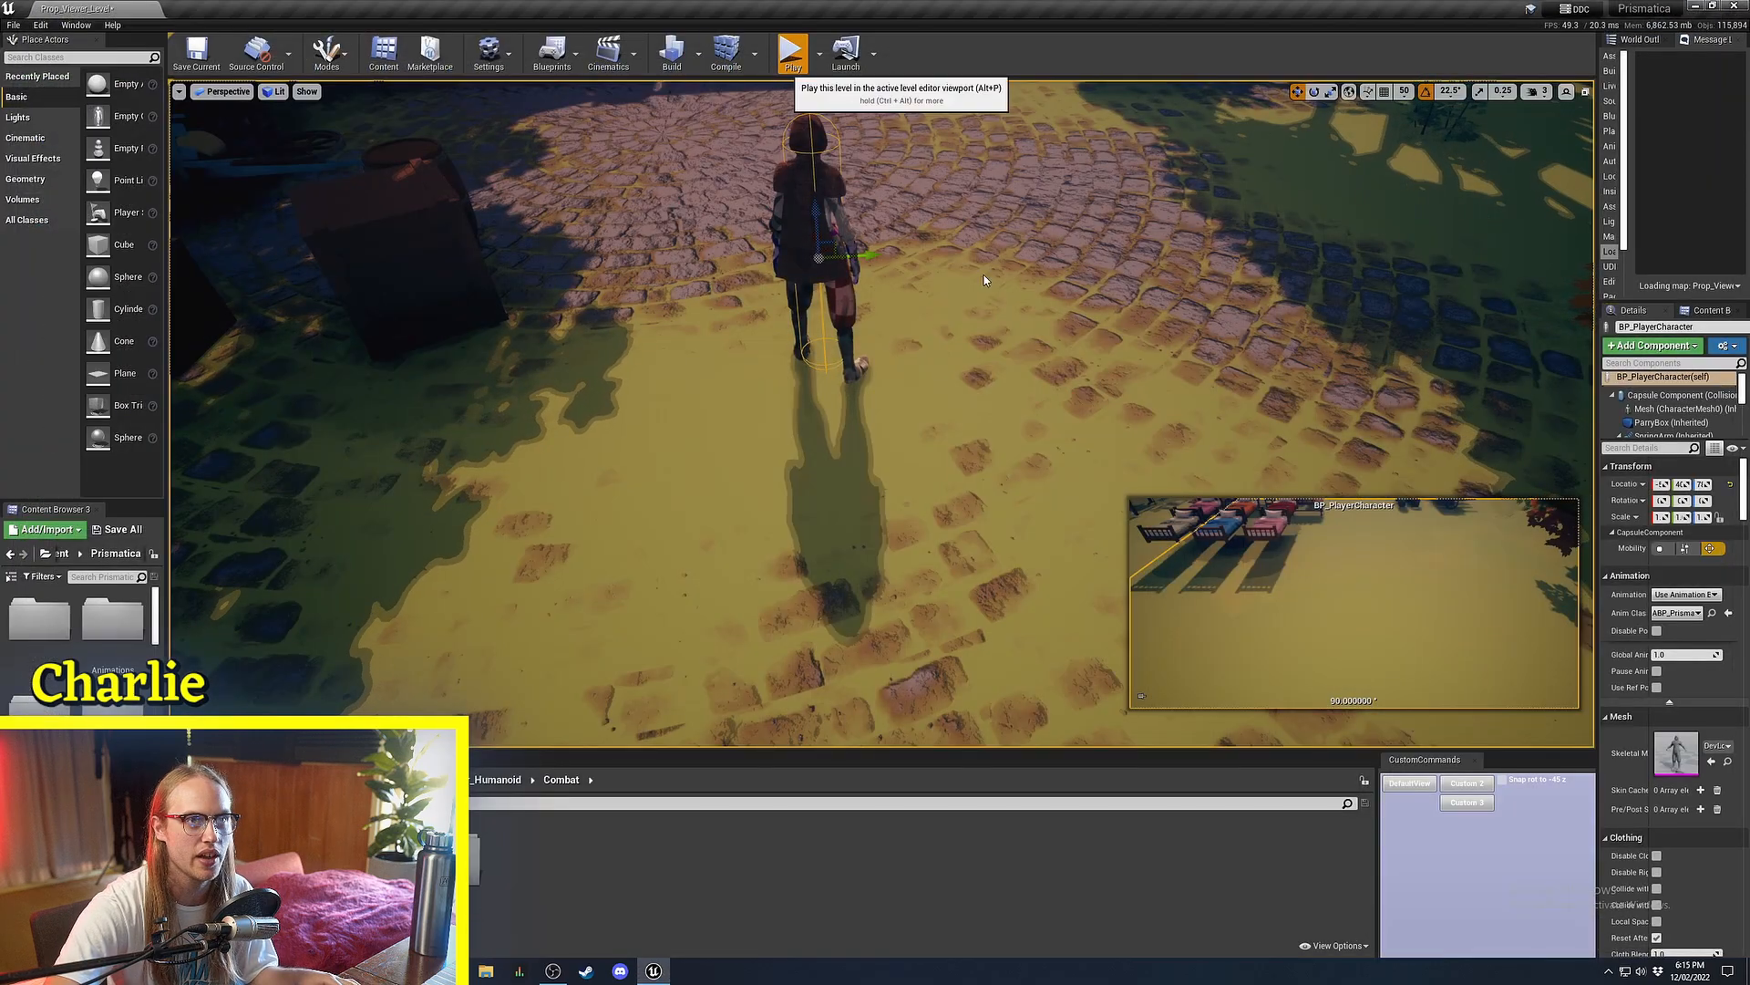
key(space)
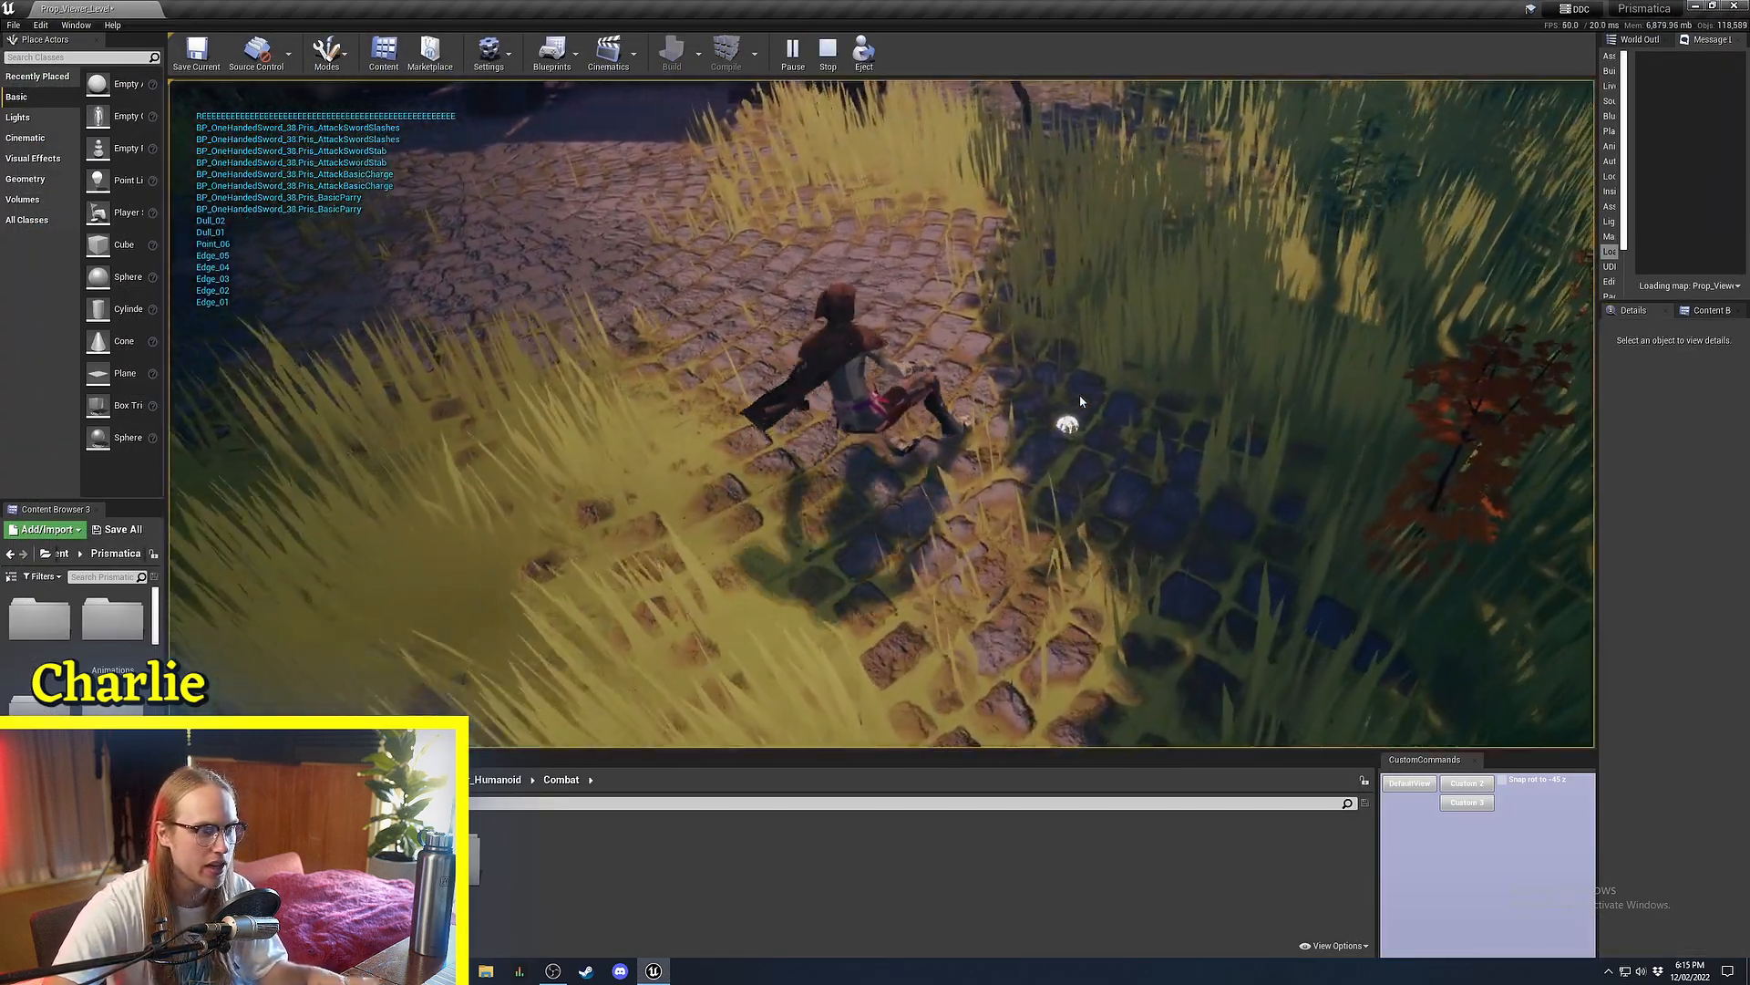
key(space)
key(space)
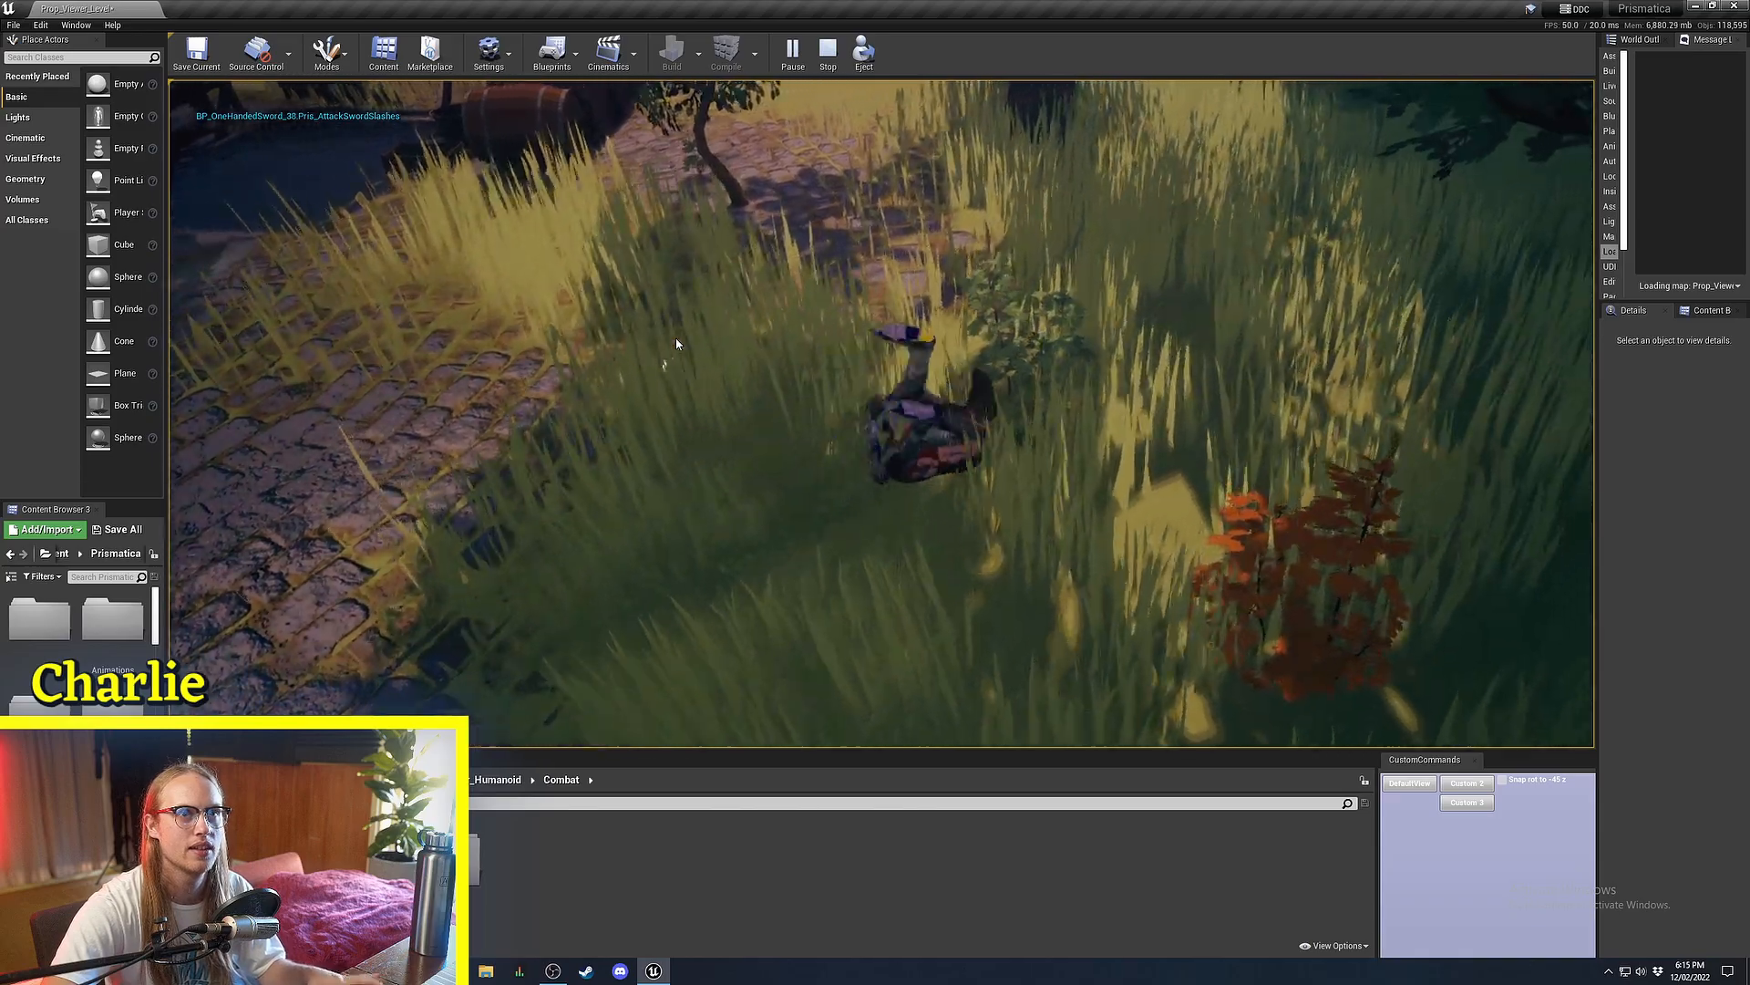
key(space)
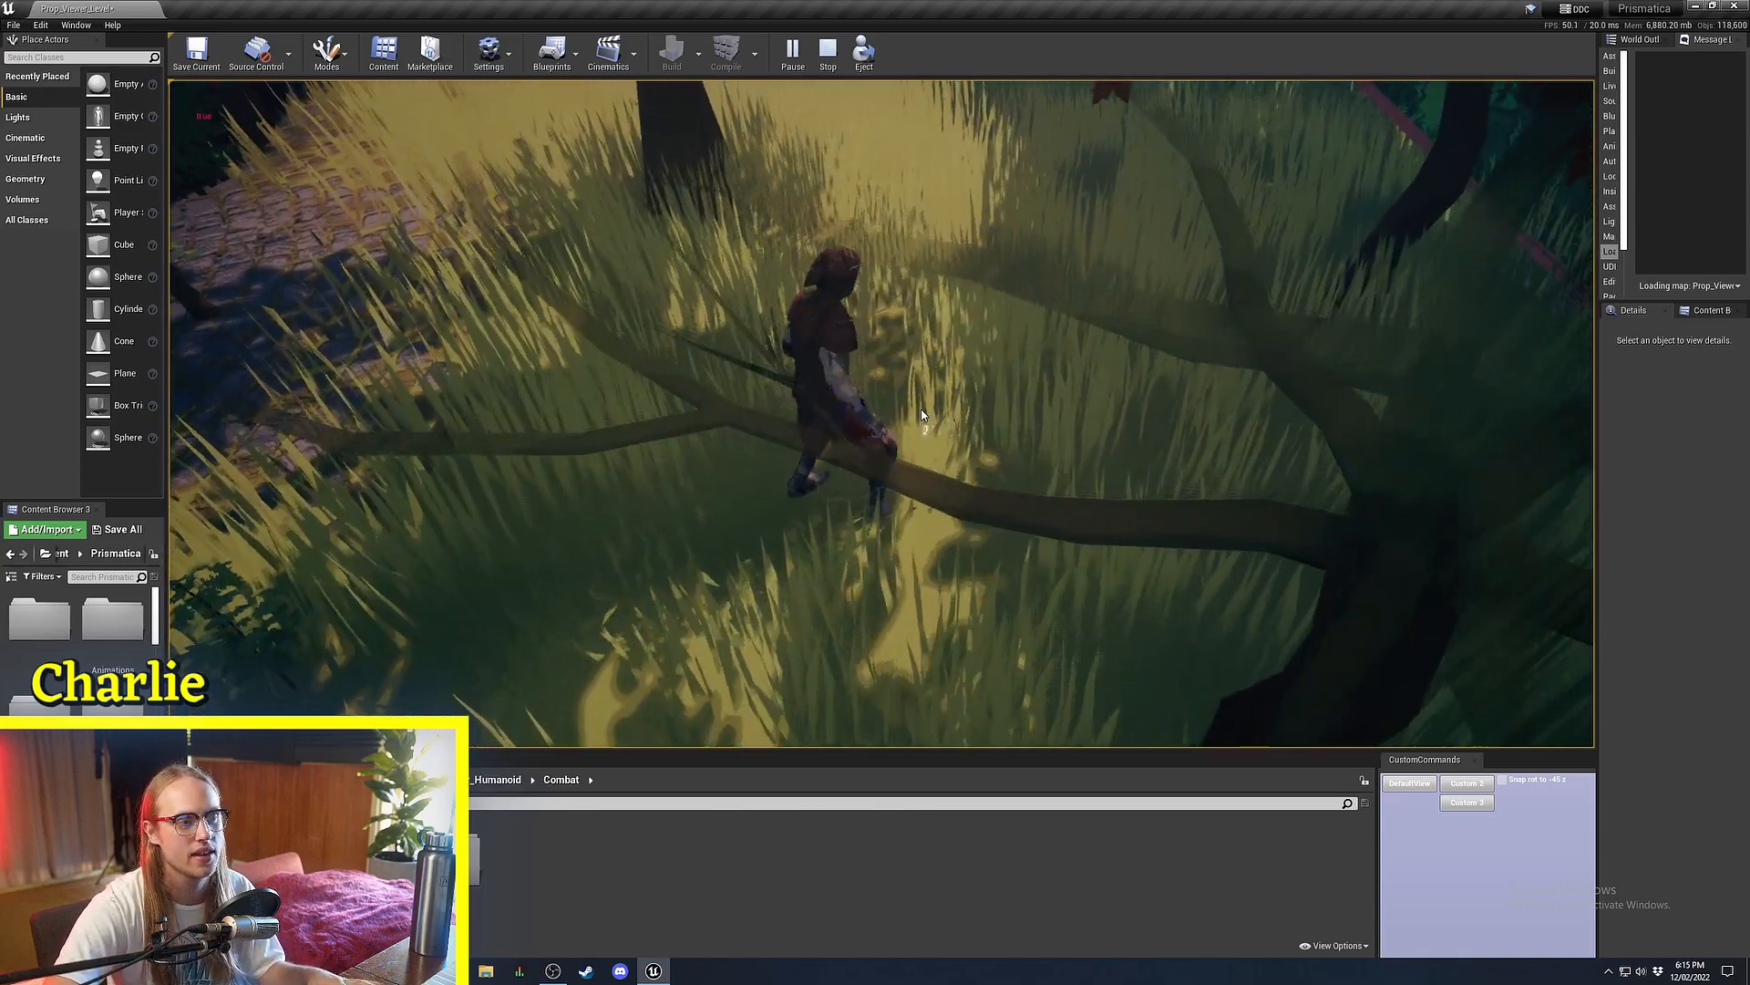
click(928, 406)
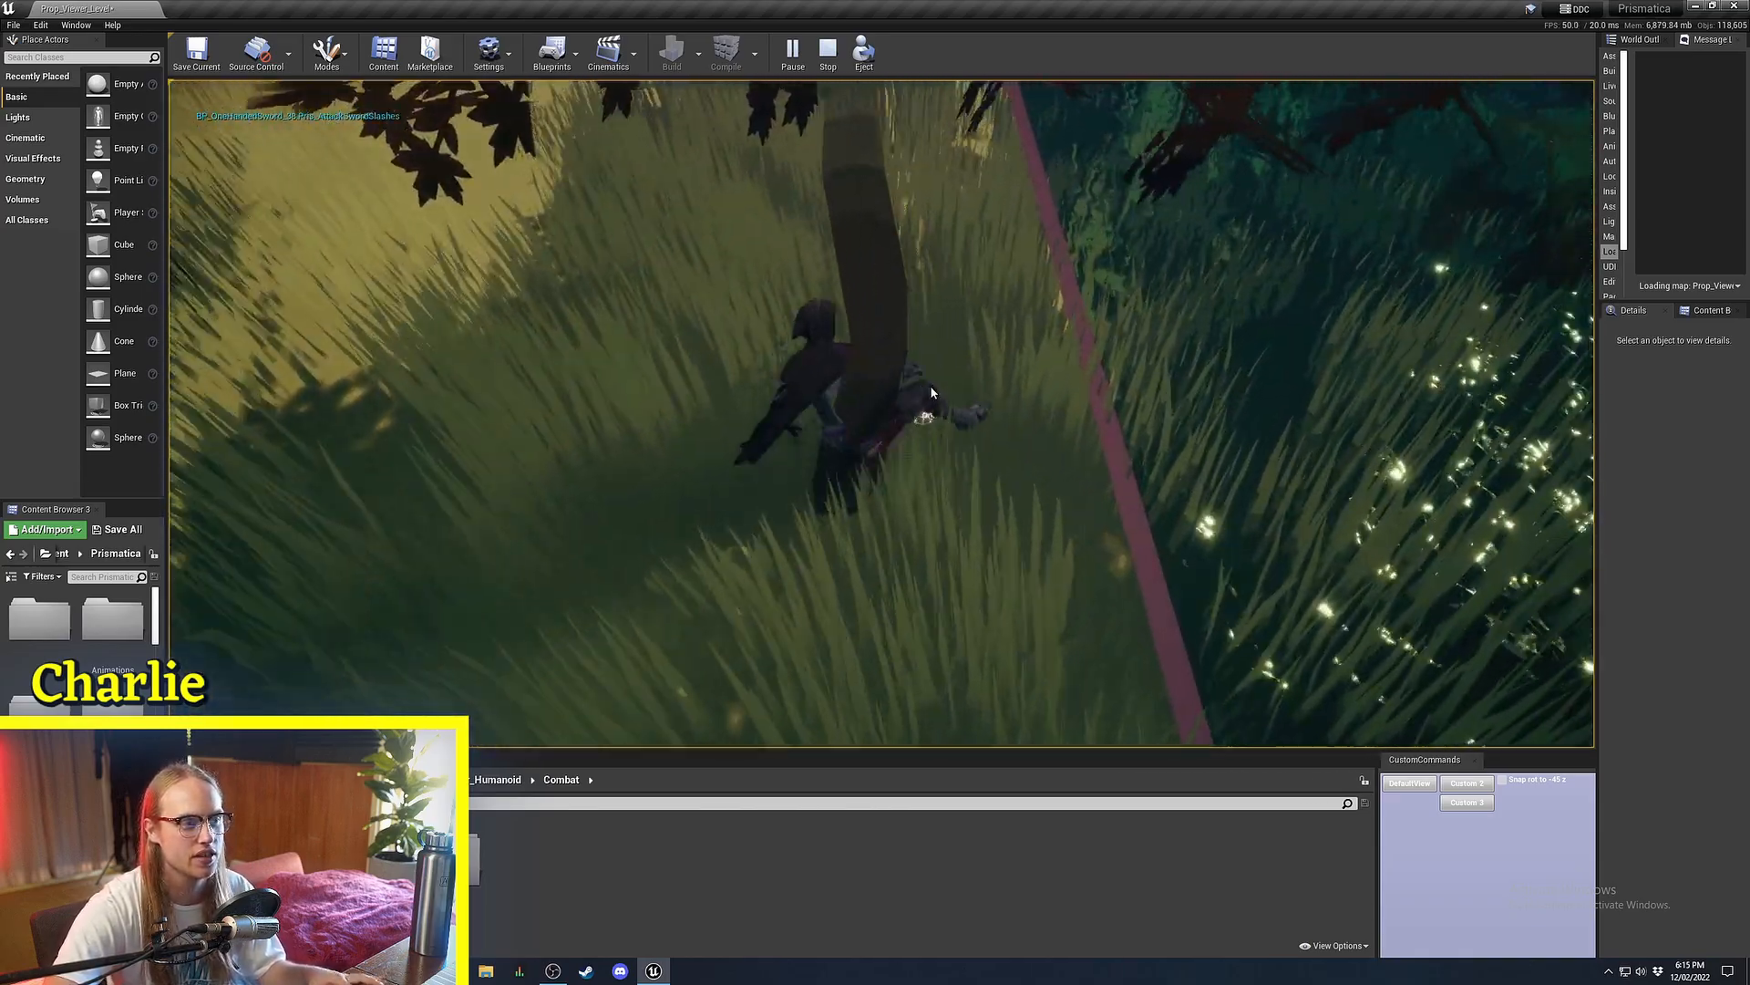
key(space)
key(space)
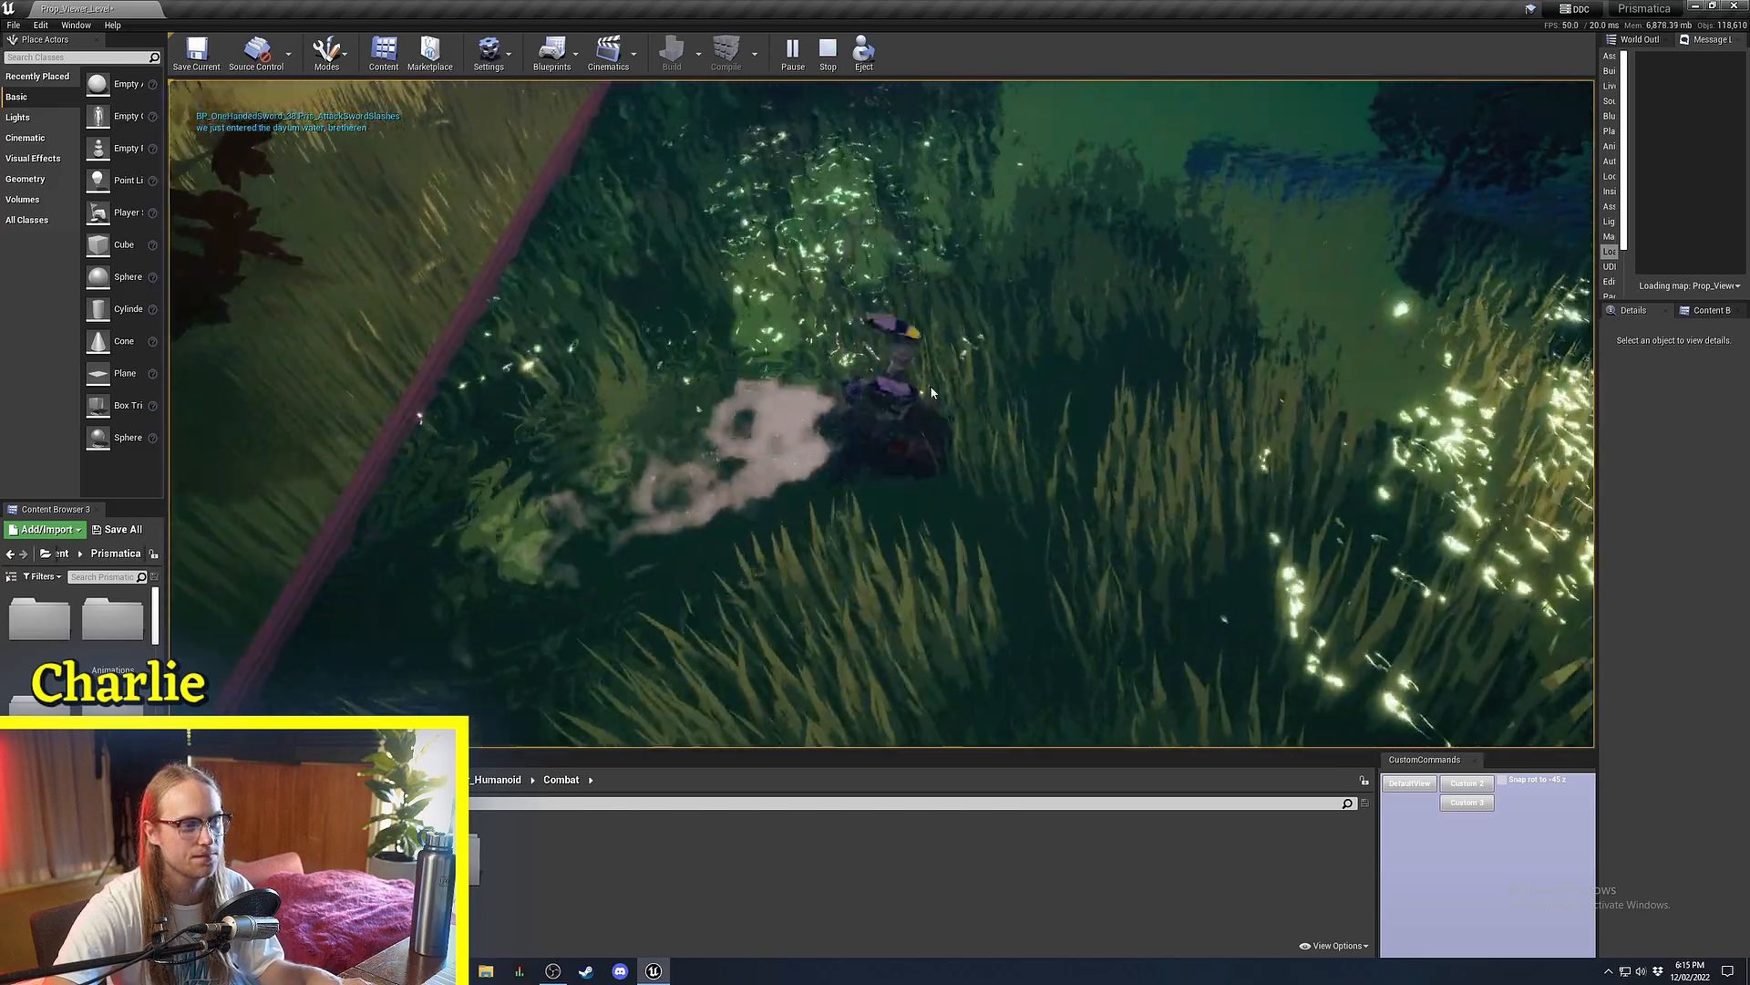
key(space)
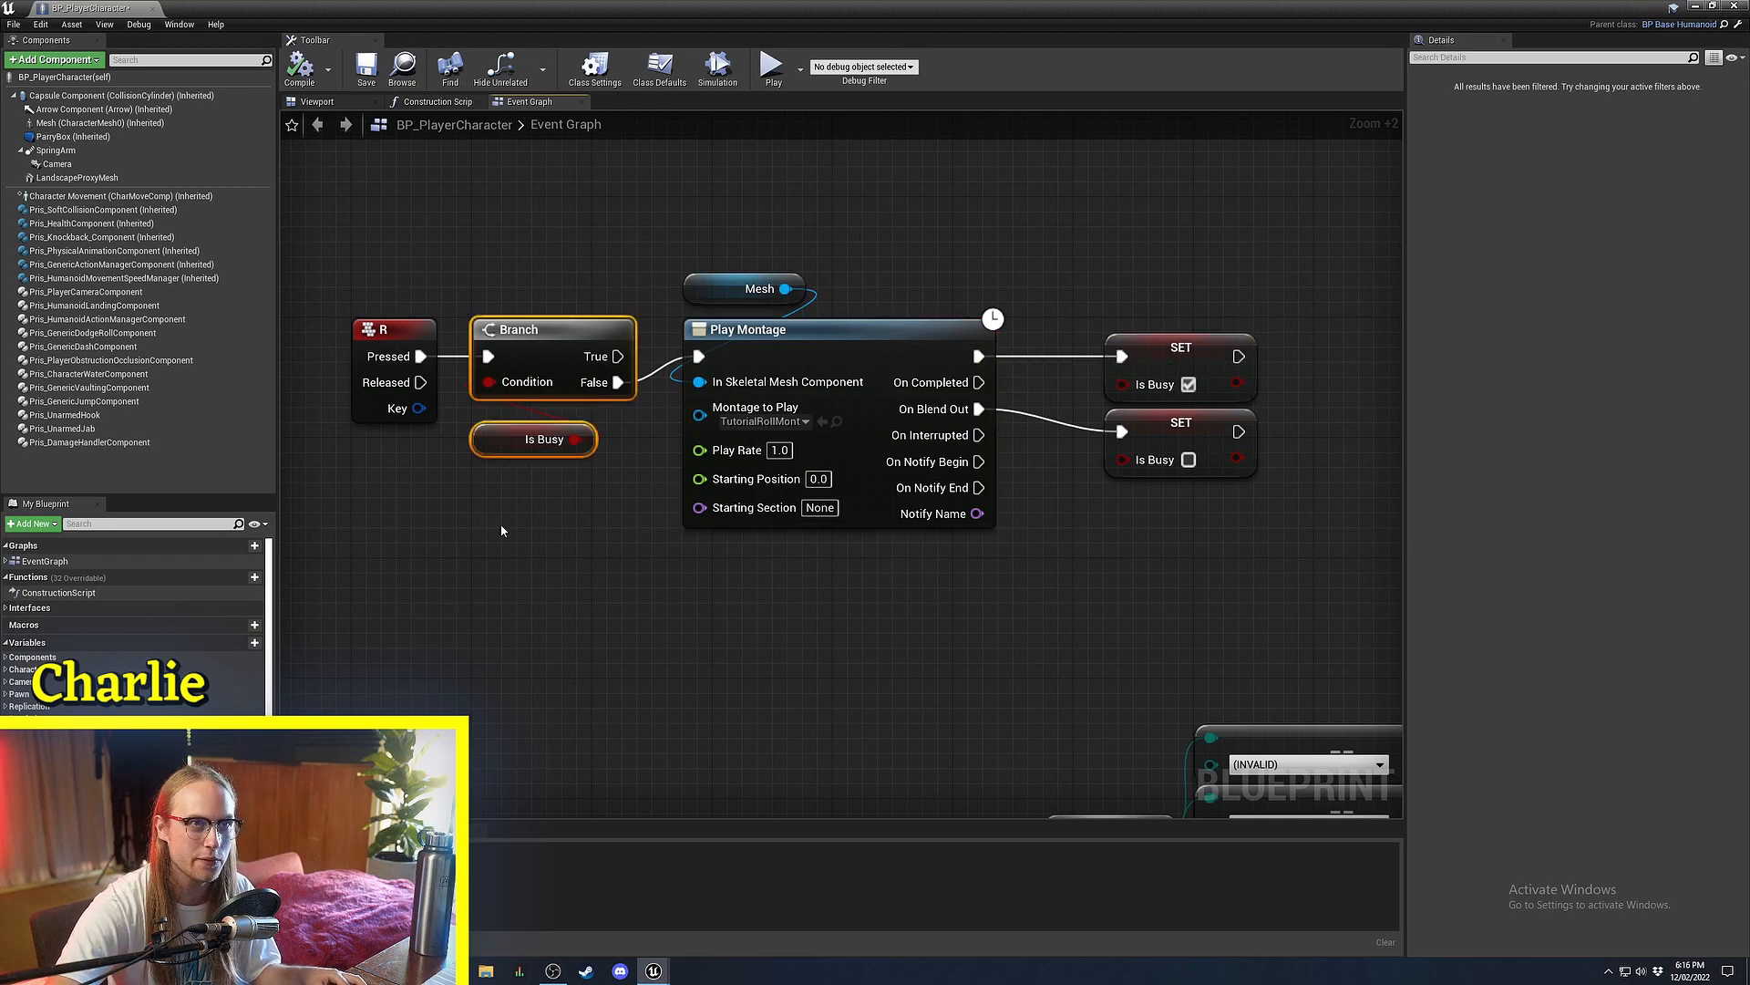
Drag the Details panel splitter right to widen the graph, and save BP_PlayerCharacter.
right_drag(502, 531, 605, 560)
click(609, 555)
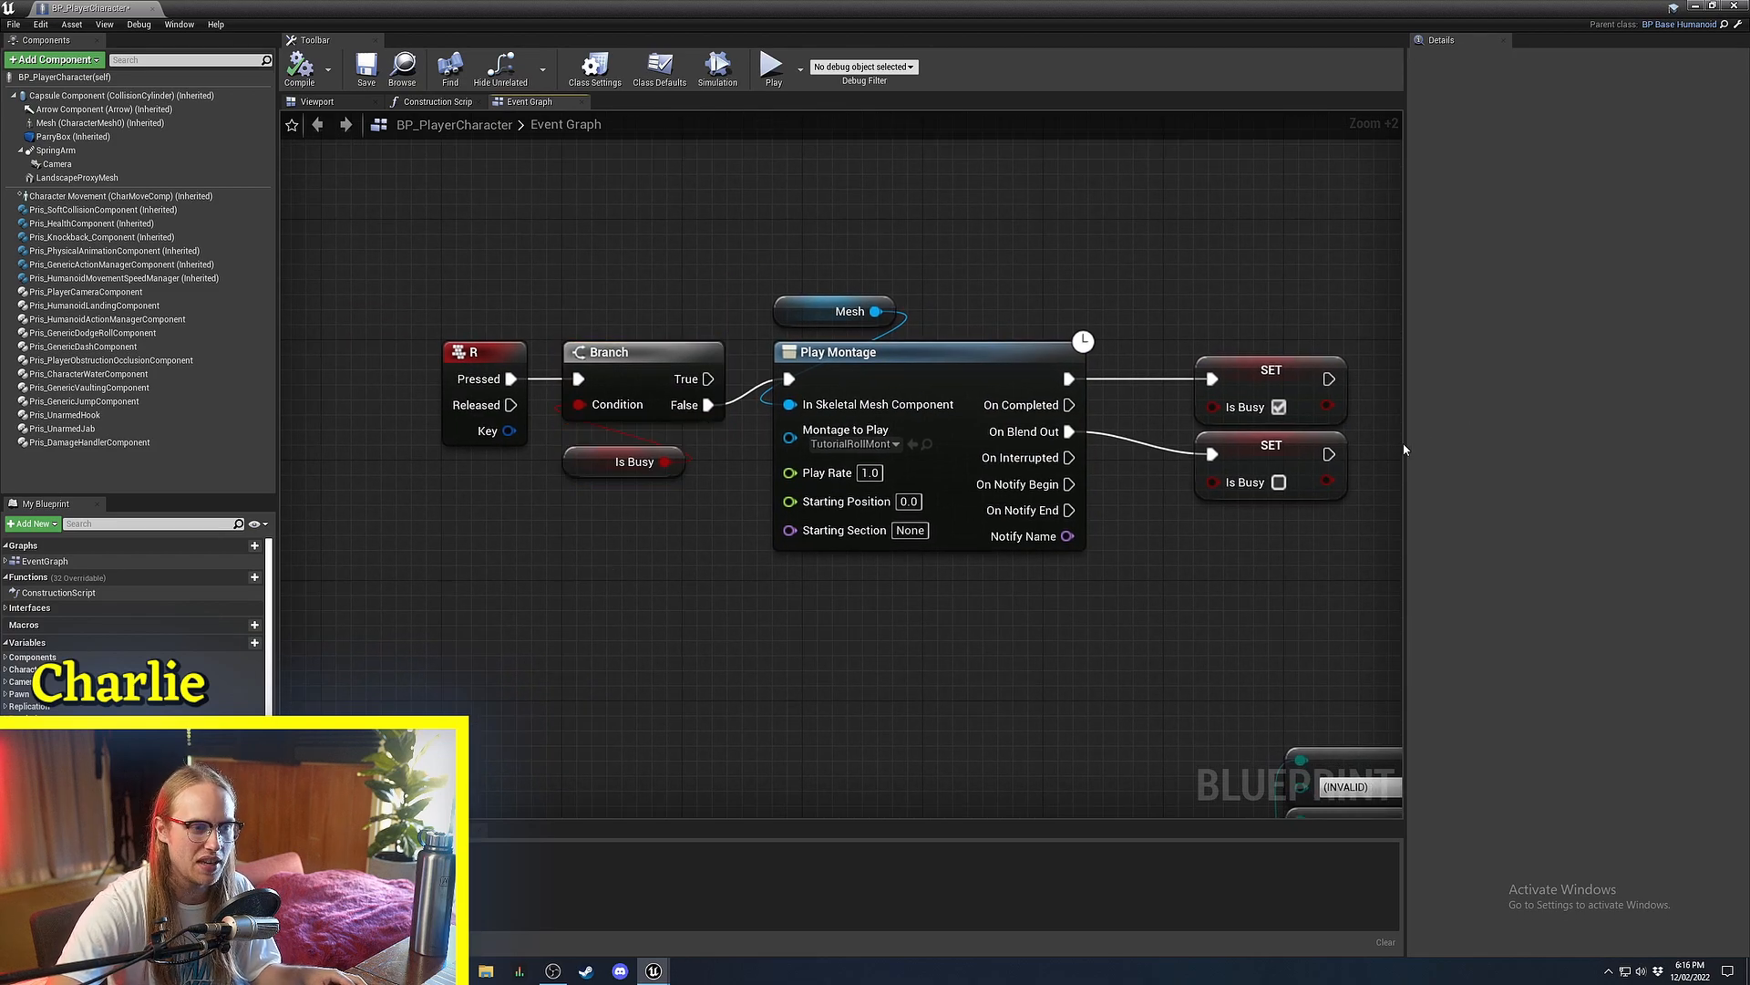
drag(1405, 451, 1553, 454)
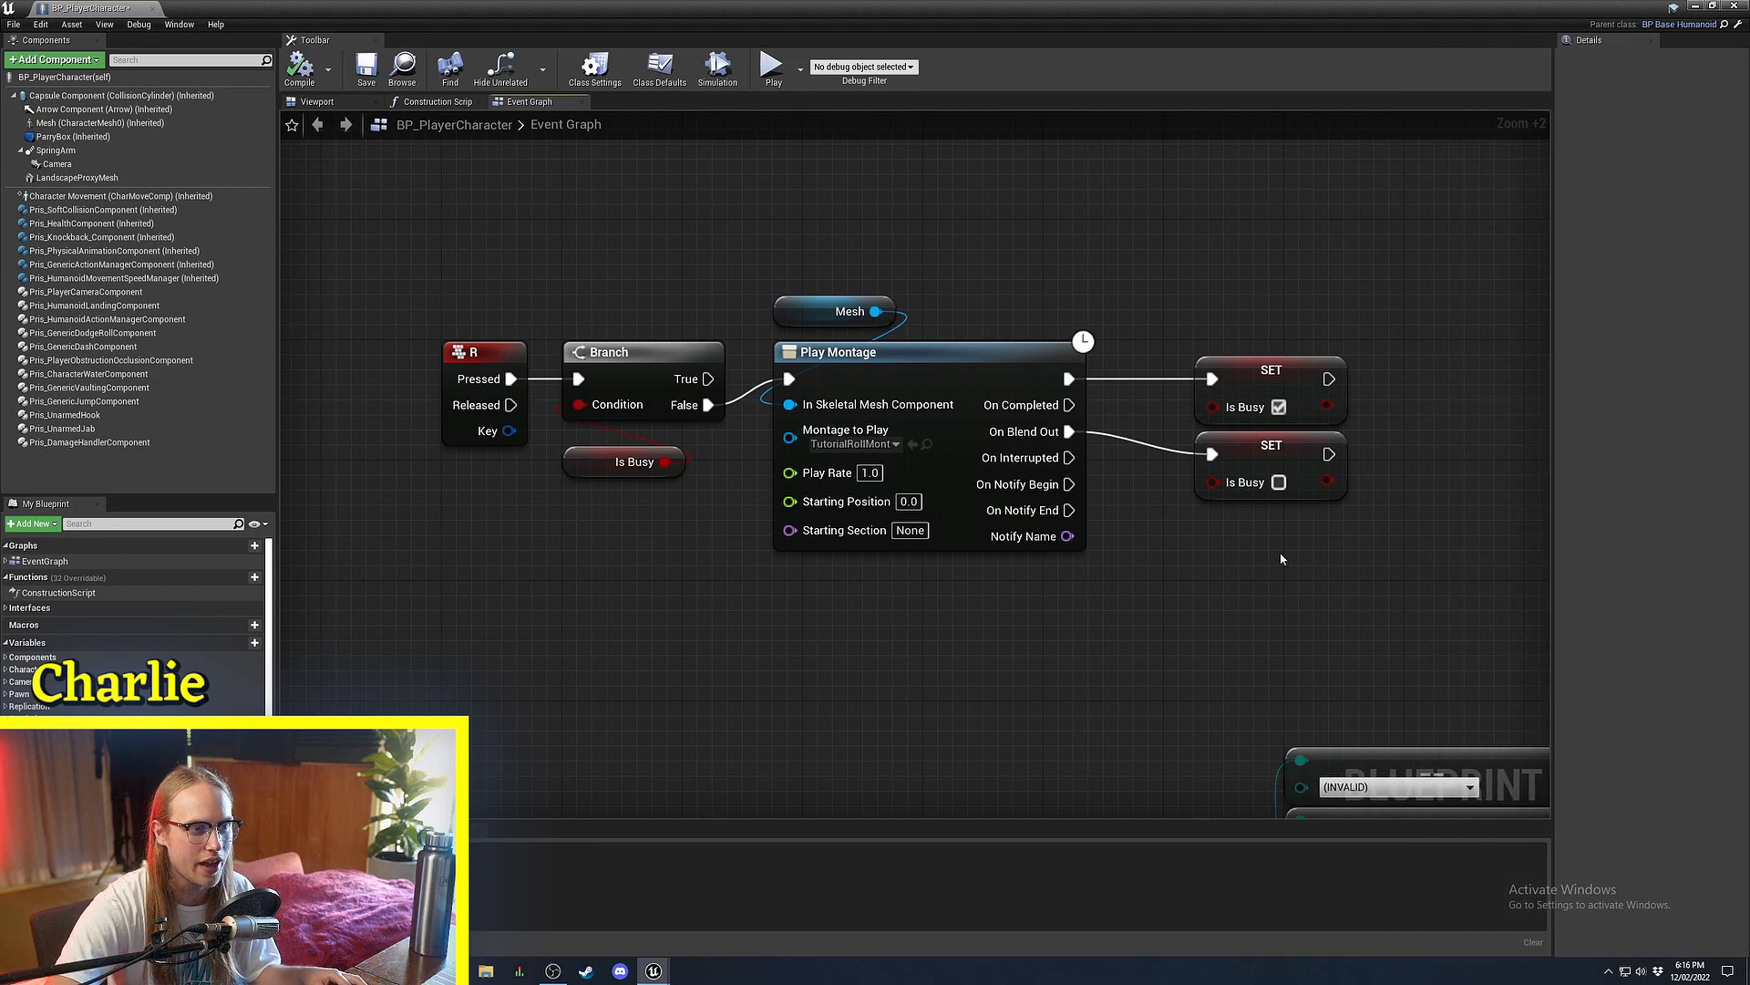
right_drag(1281, 559, 1291, 653)
key(ctrl+s)
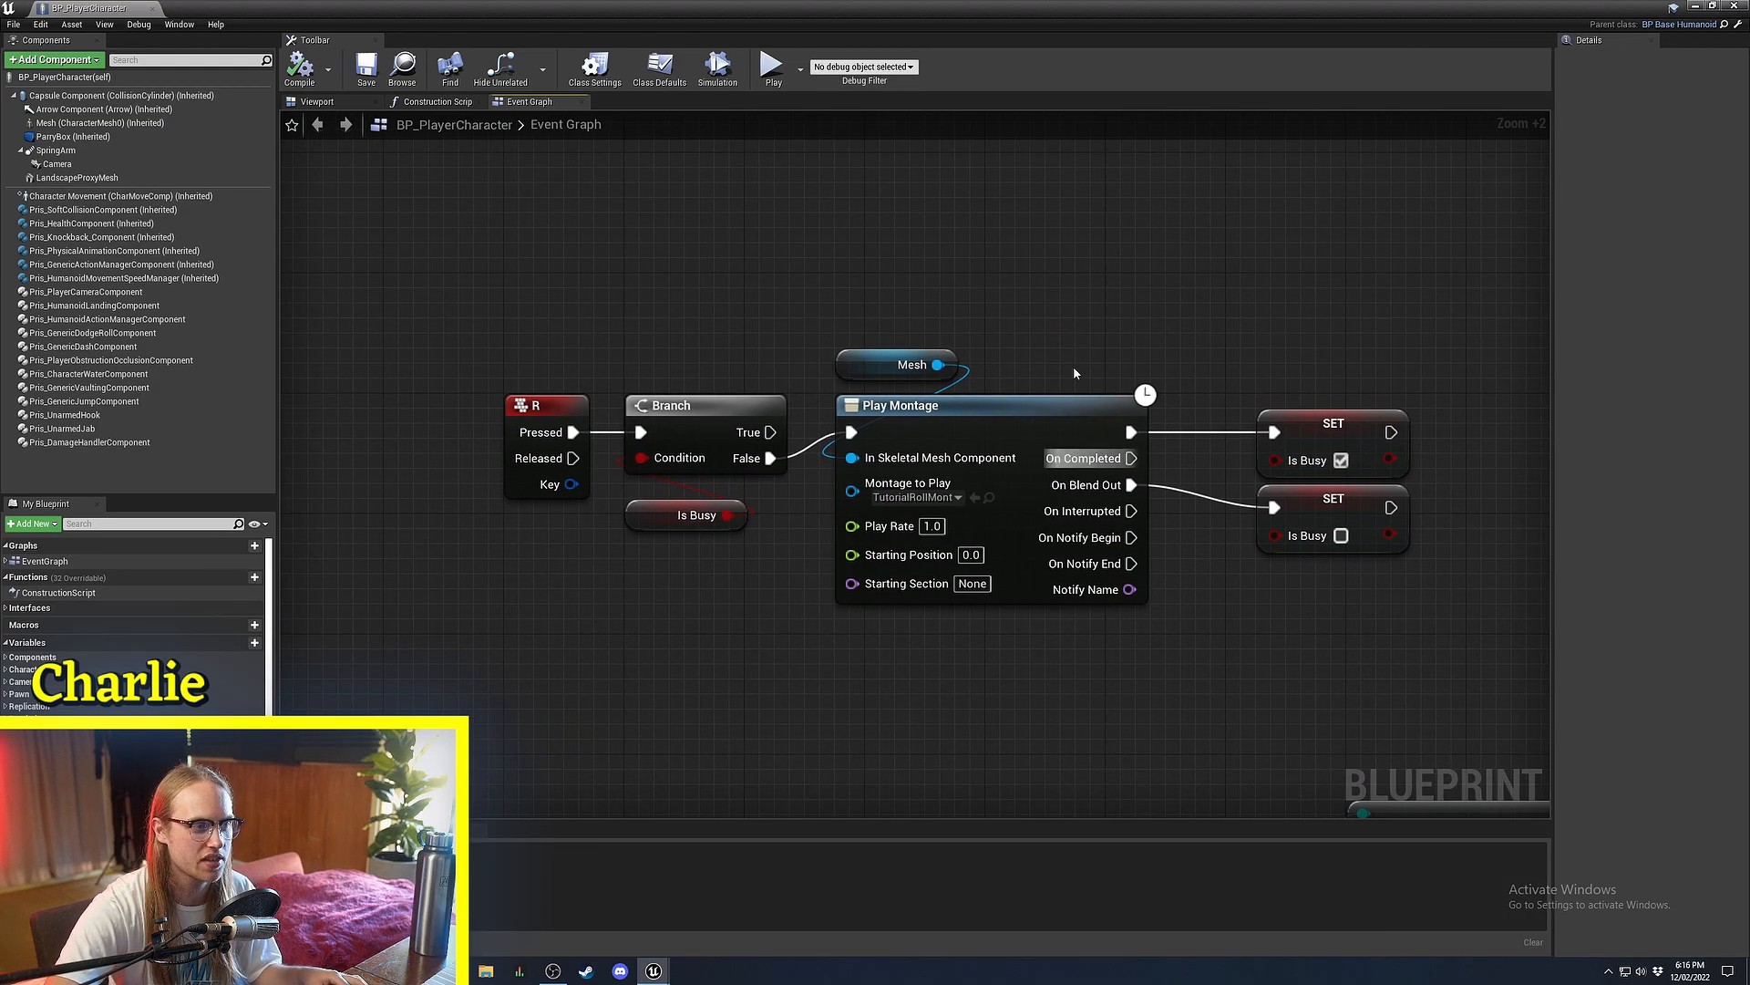
drag(1076, 319, 935, 429)
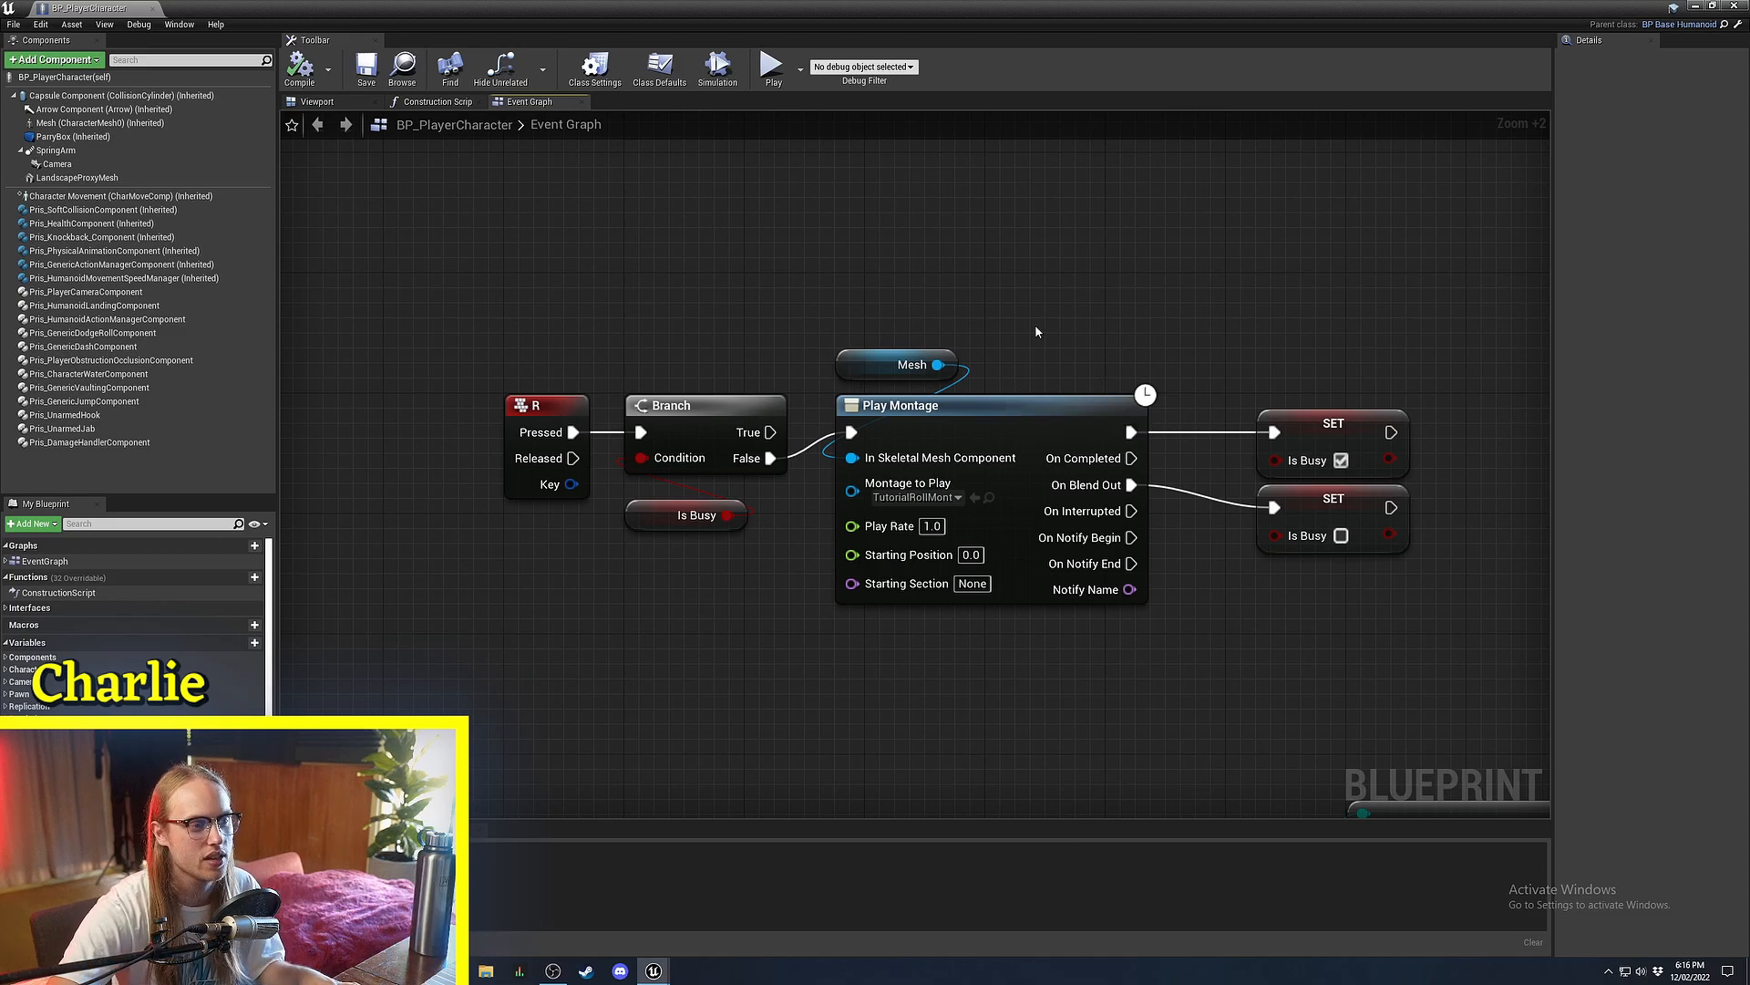
right_drag(1036, 331, 989, 292)
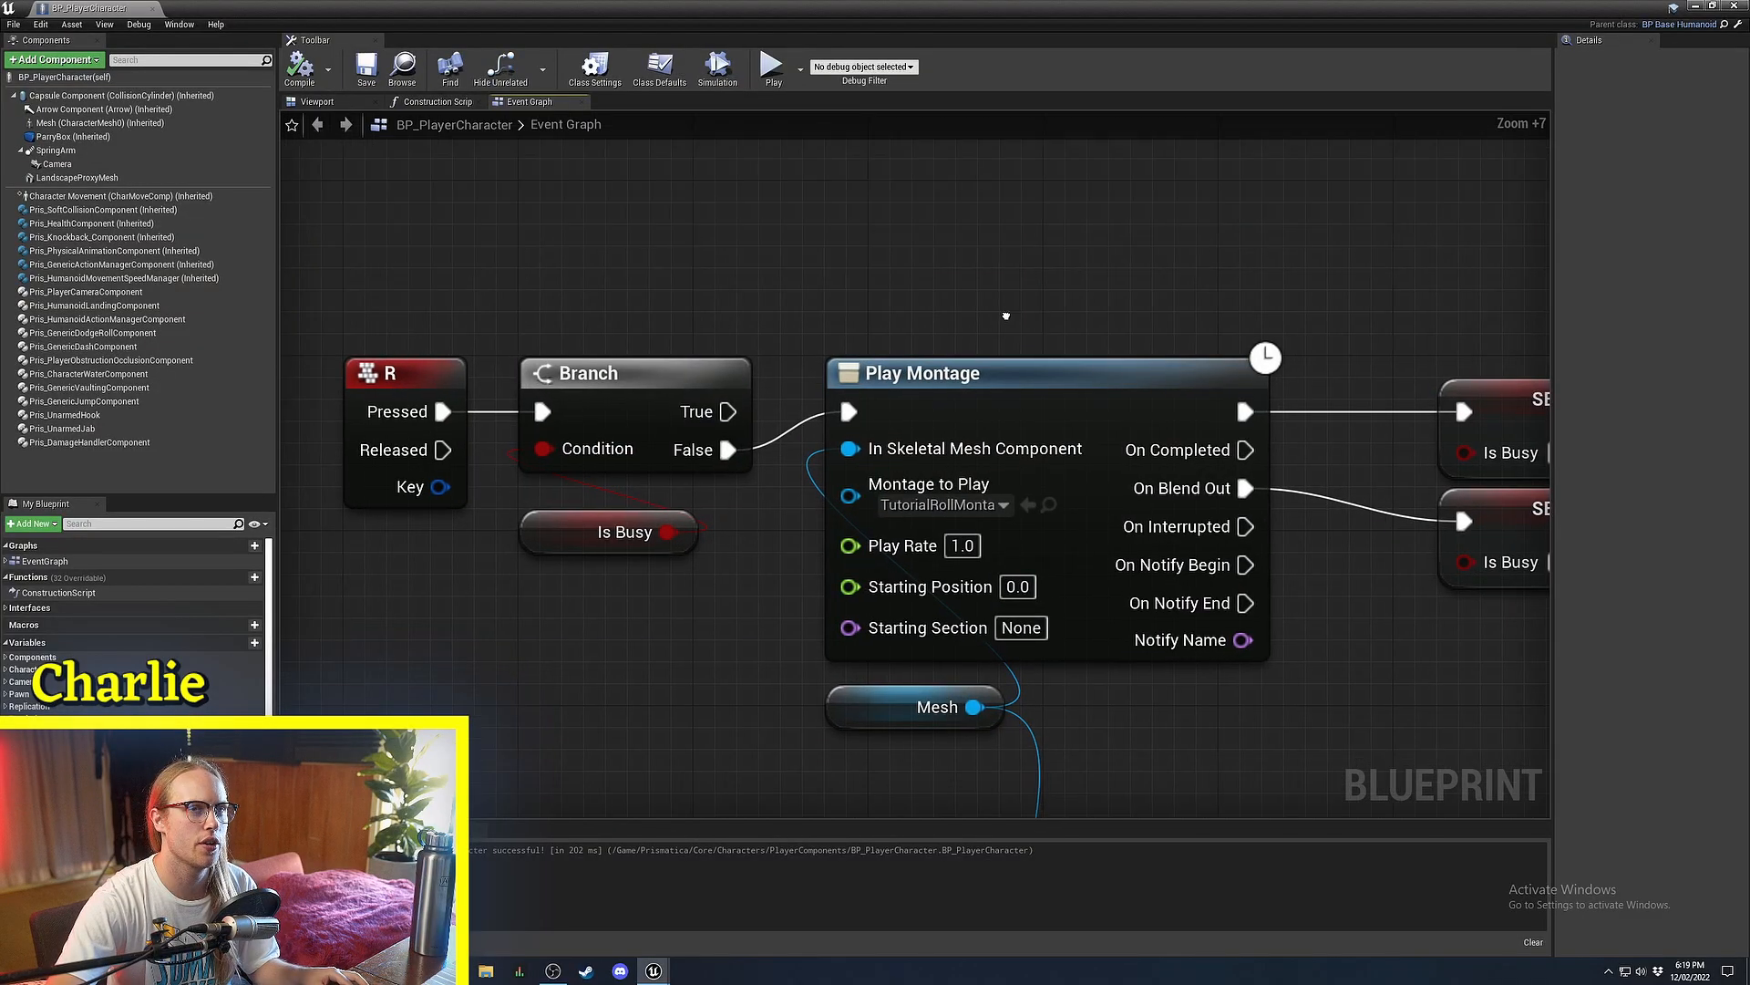
Marquee-select the Play Montage and Mesh nodes and nudge them slightly down-left.
scroll(1007, 316, down, 2)
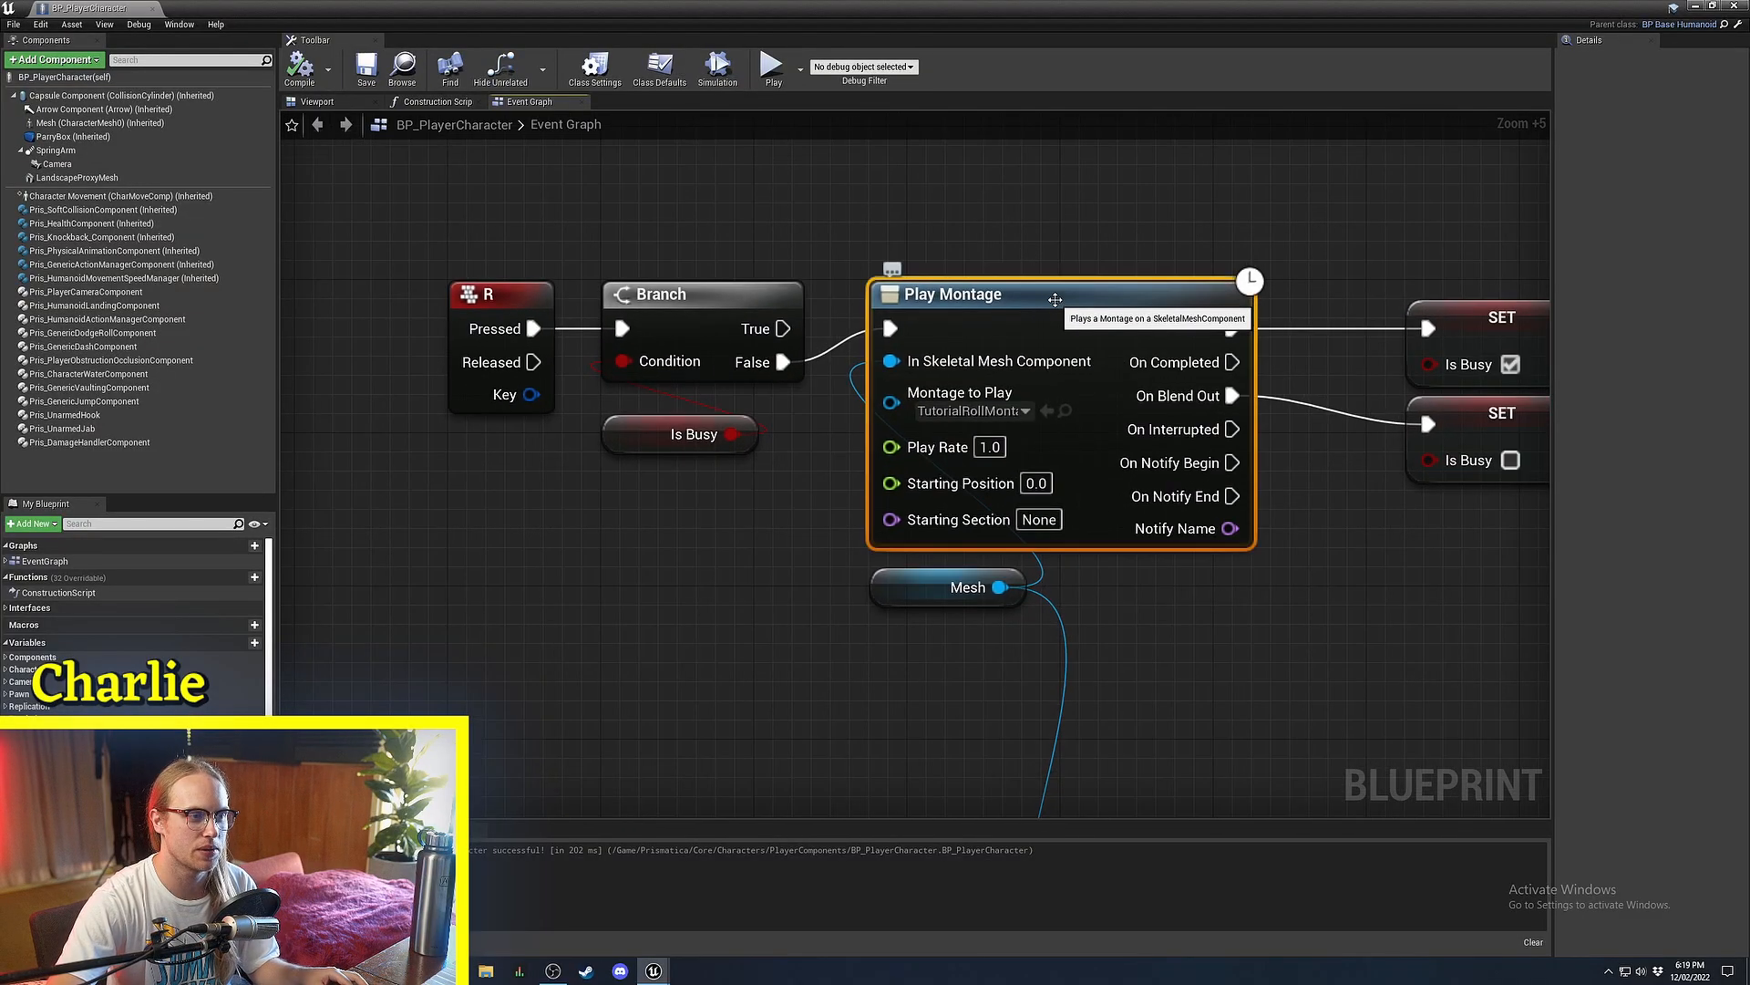
right_drag(1042, 238, 987, 240)
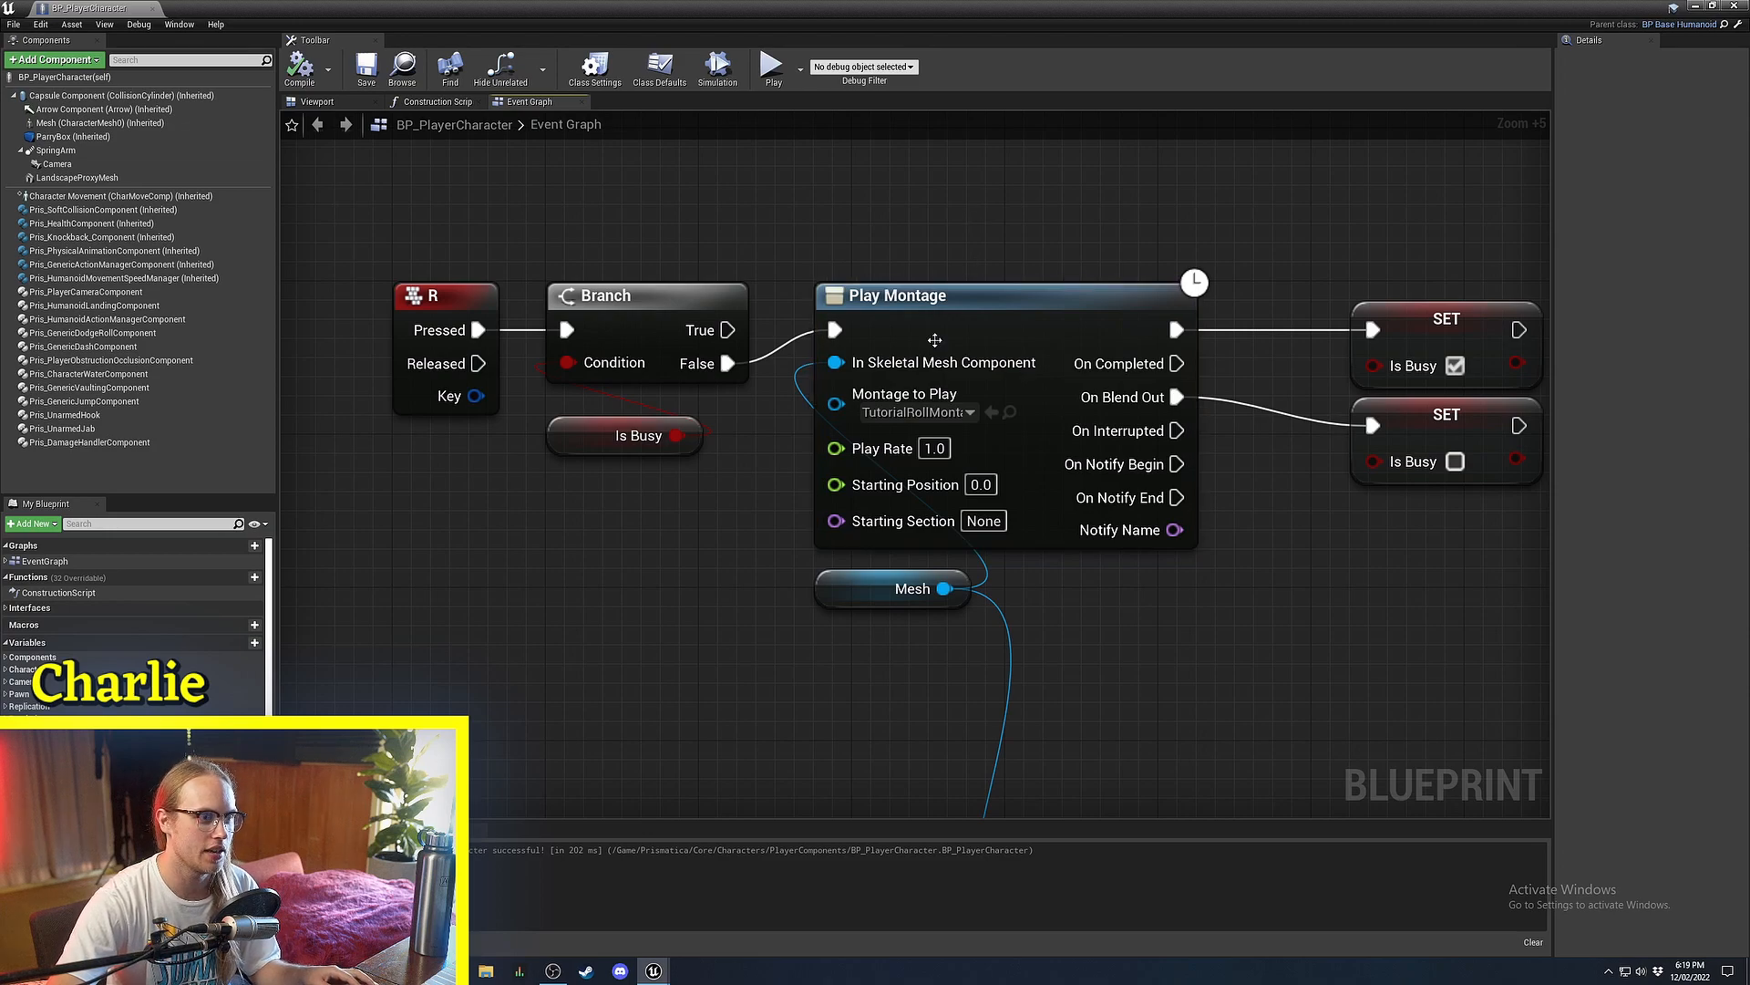
scroll(930, 301, up, 2)
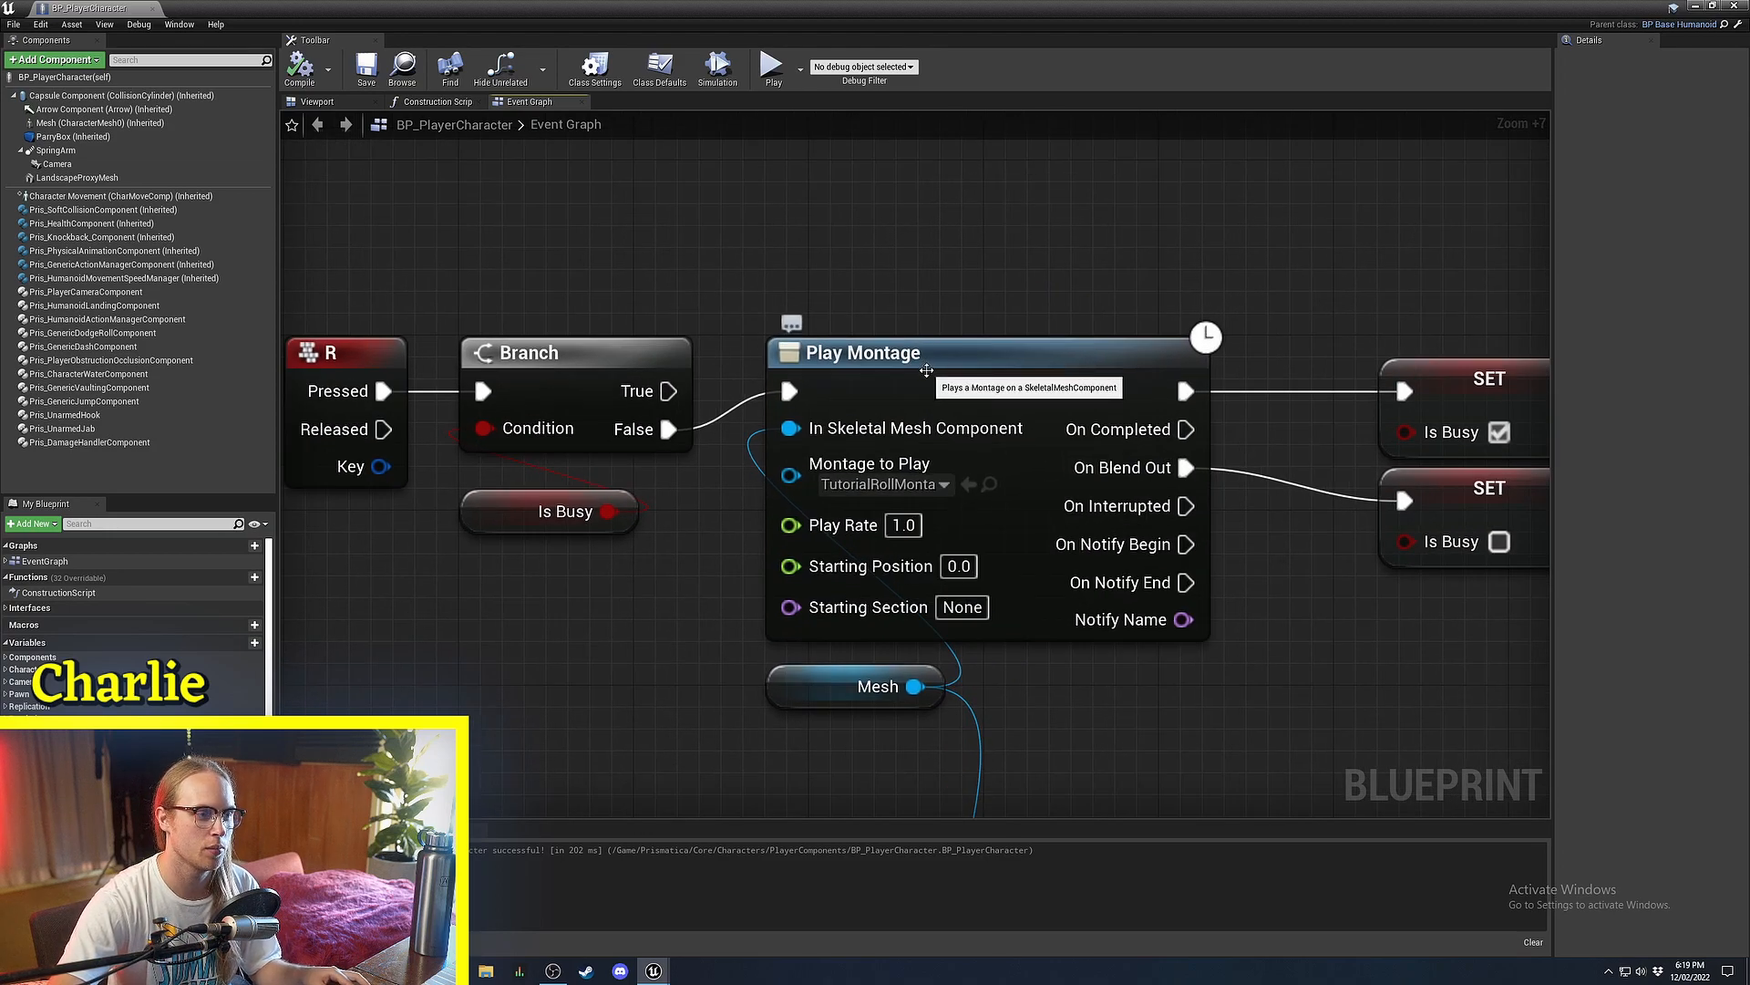
click(926, 370)
click(881, 302)
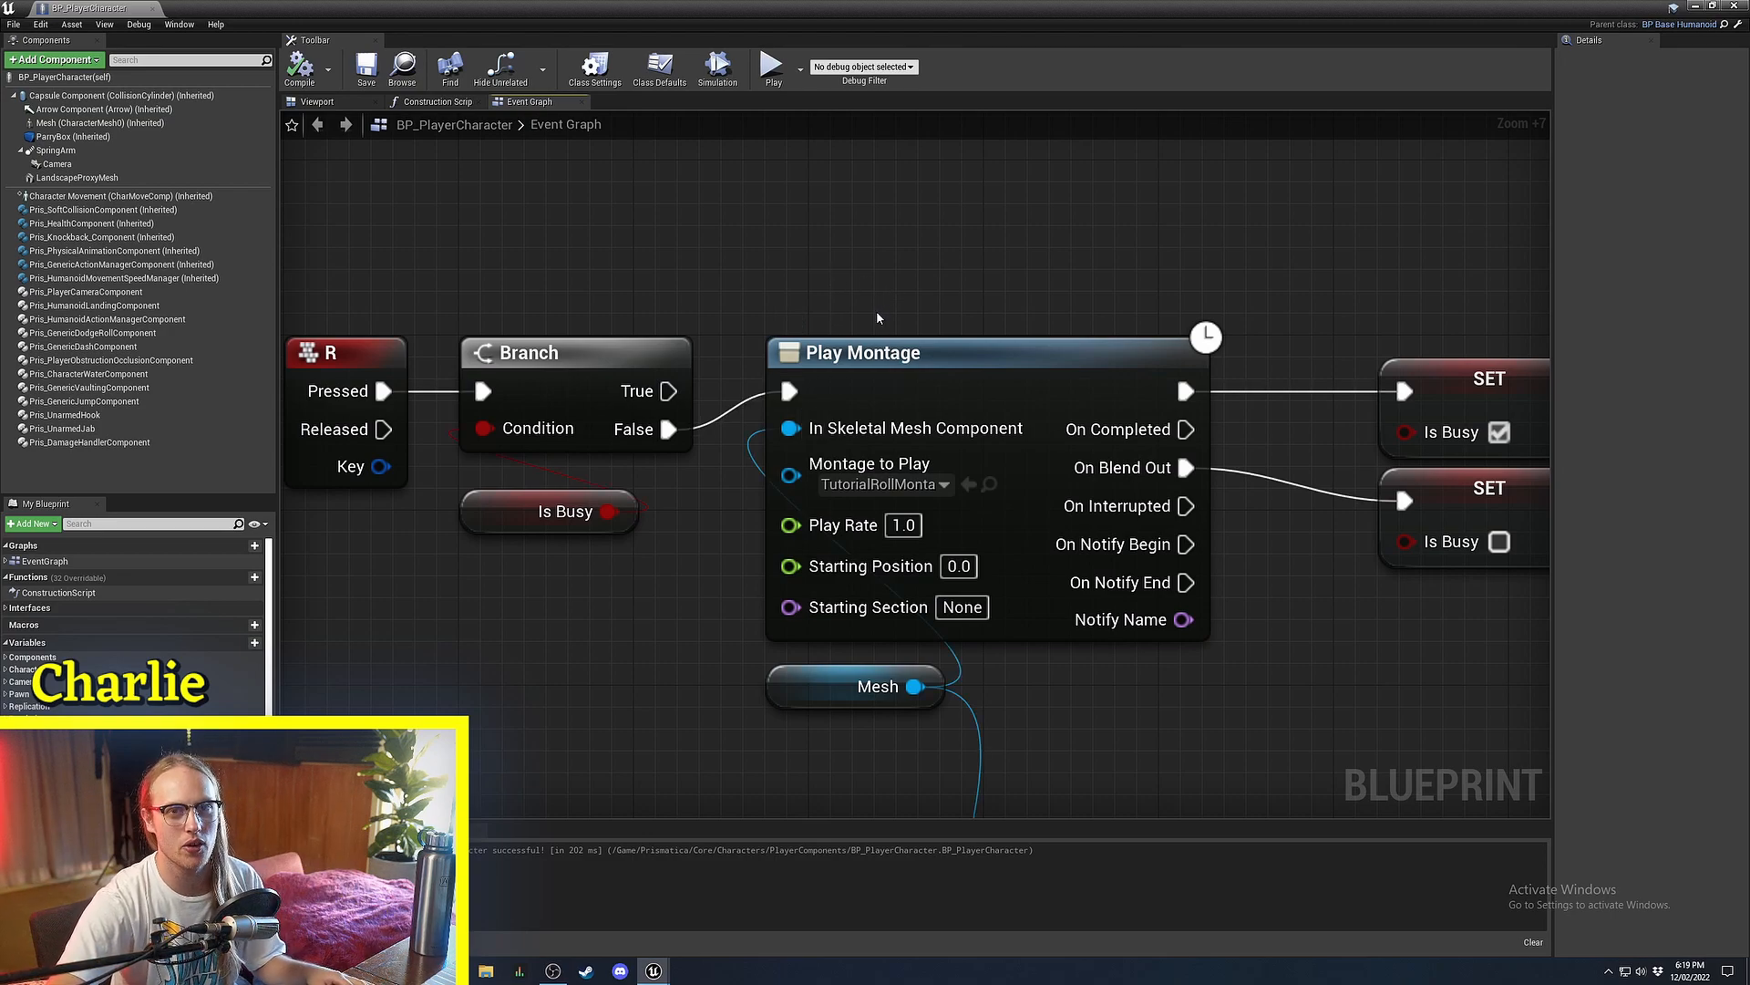
right_drag(876, 316, 913, 286)
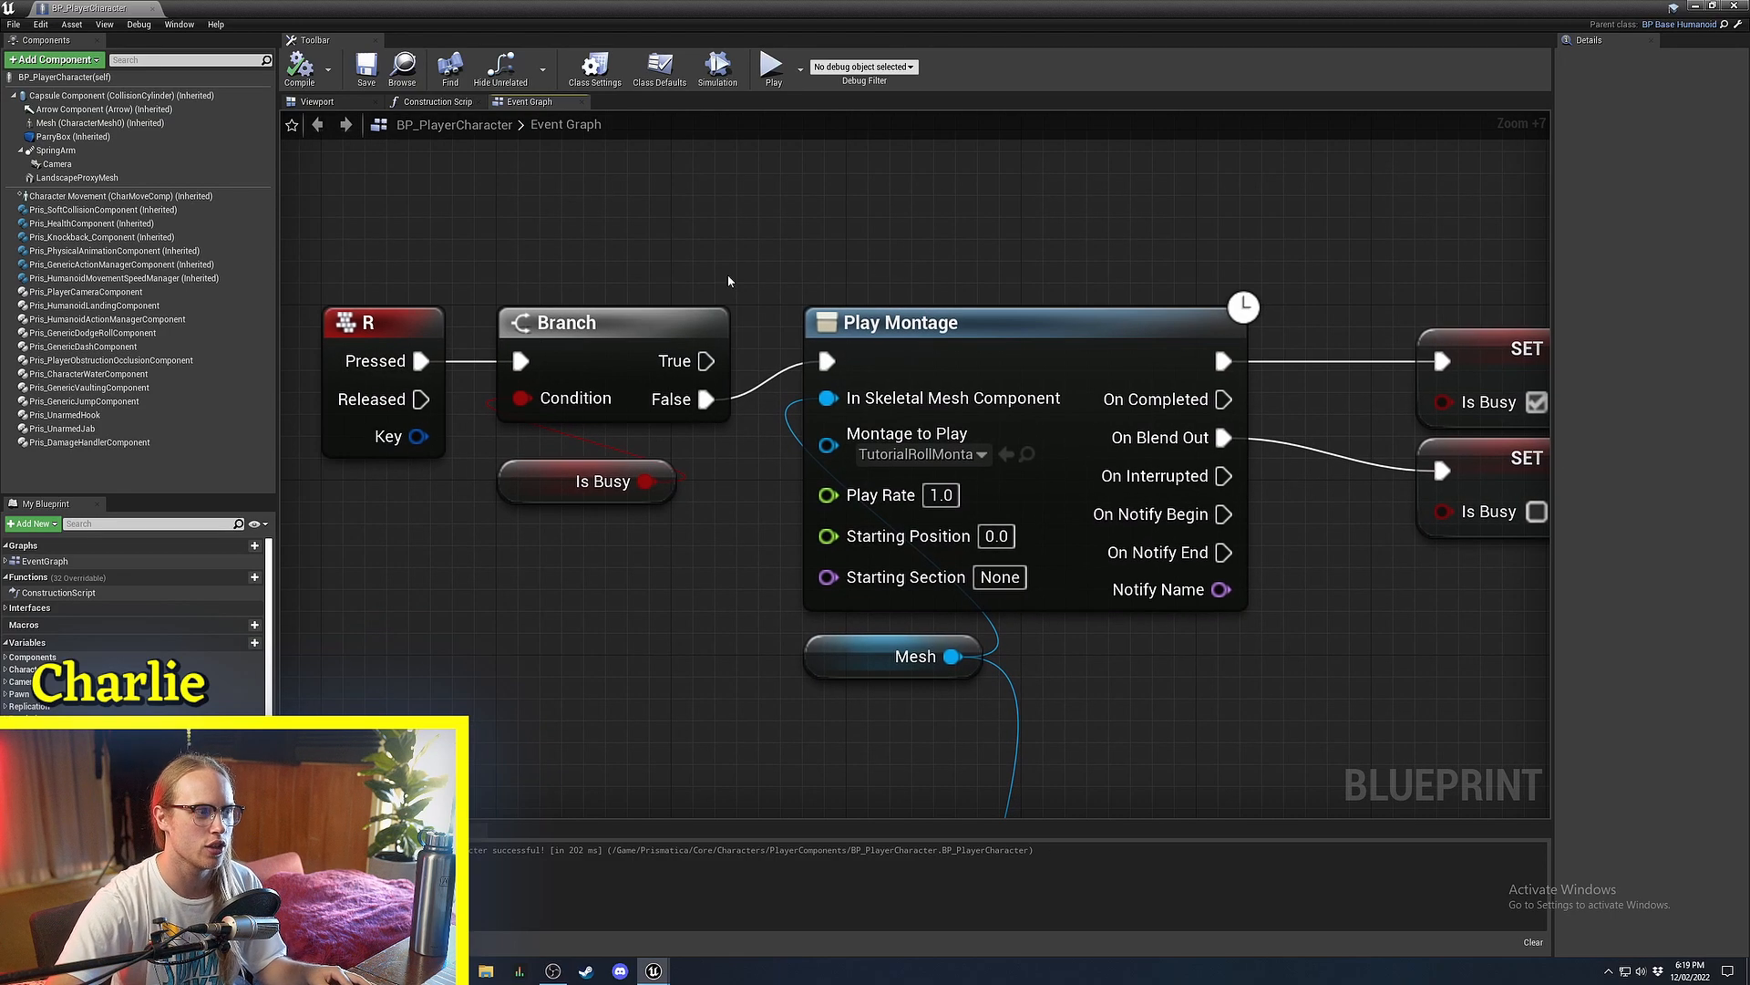
drag(773, 731, 777, 733)
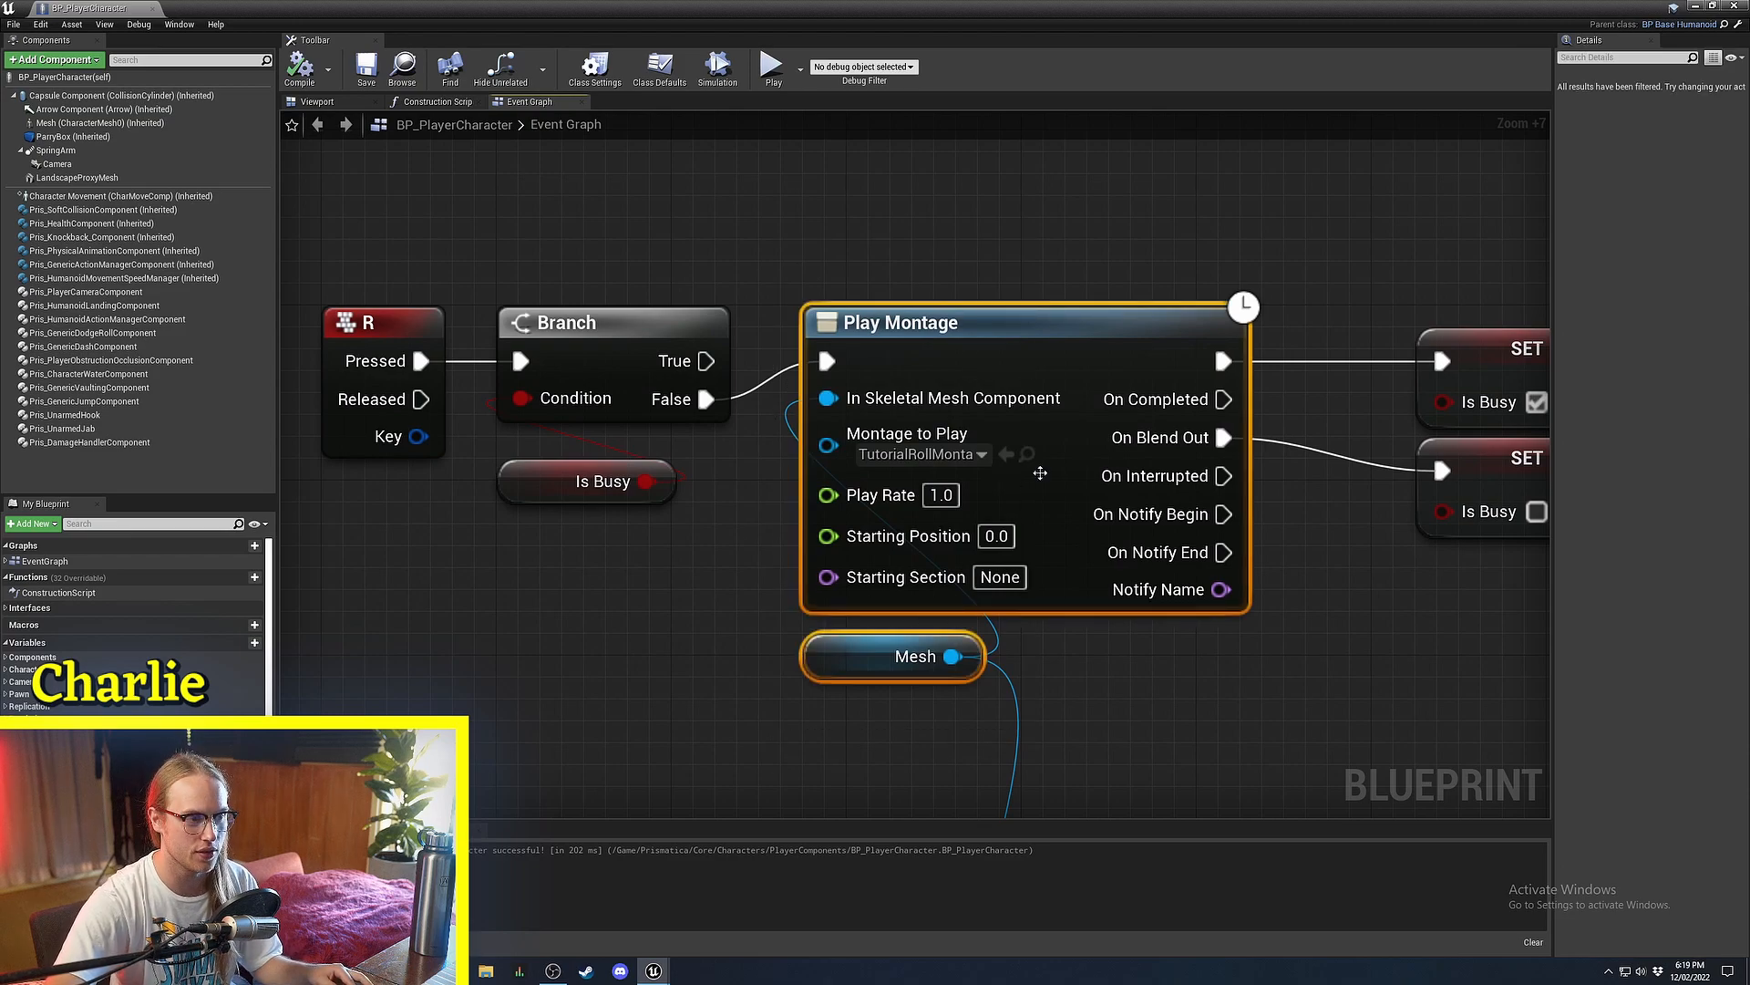
mouse_move(986, 309)
mouse_down()
mouse_move(964, 331)
mouse_move(1012, 310)
mouse_move(1001, 330)
mouse_up()
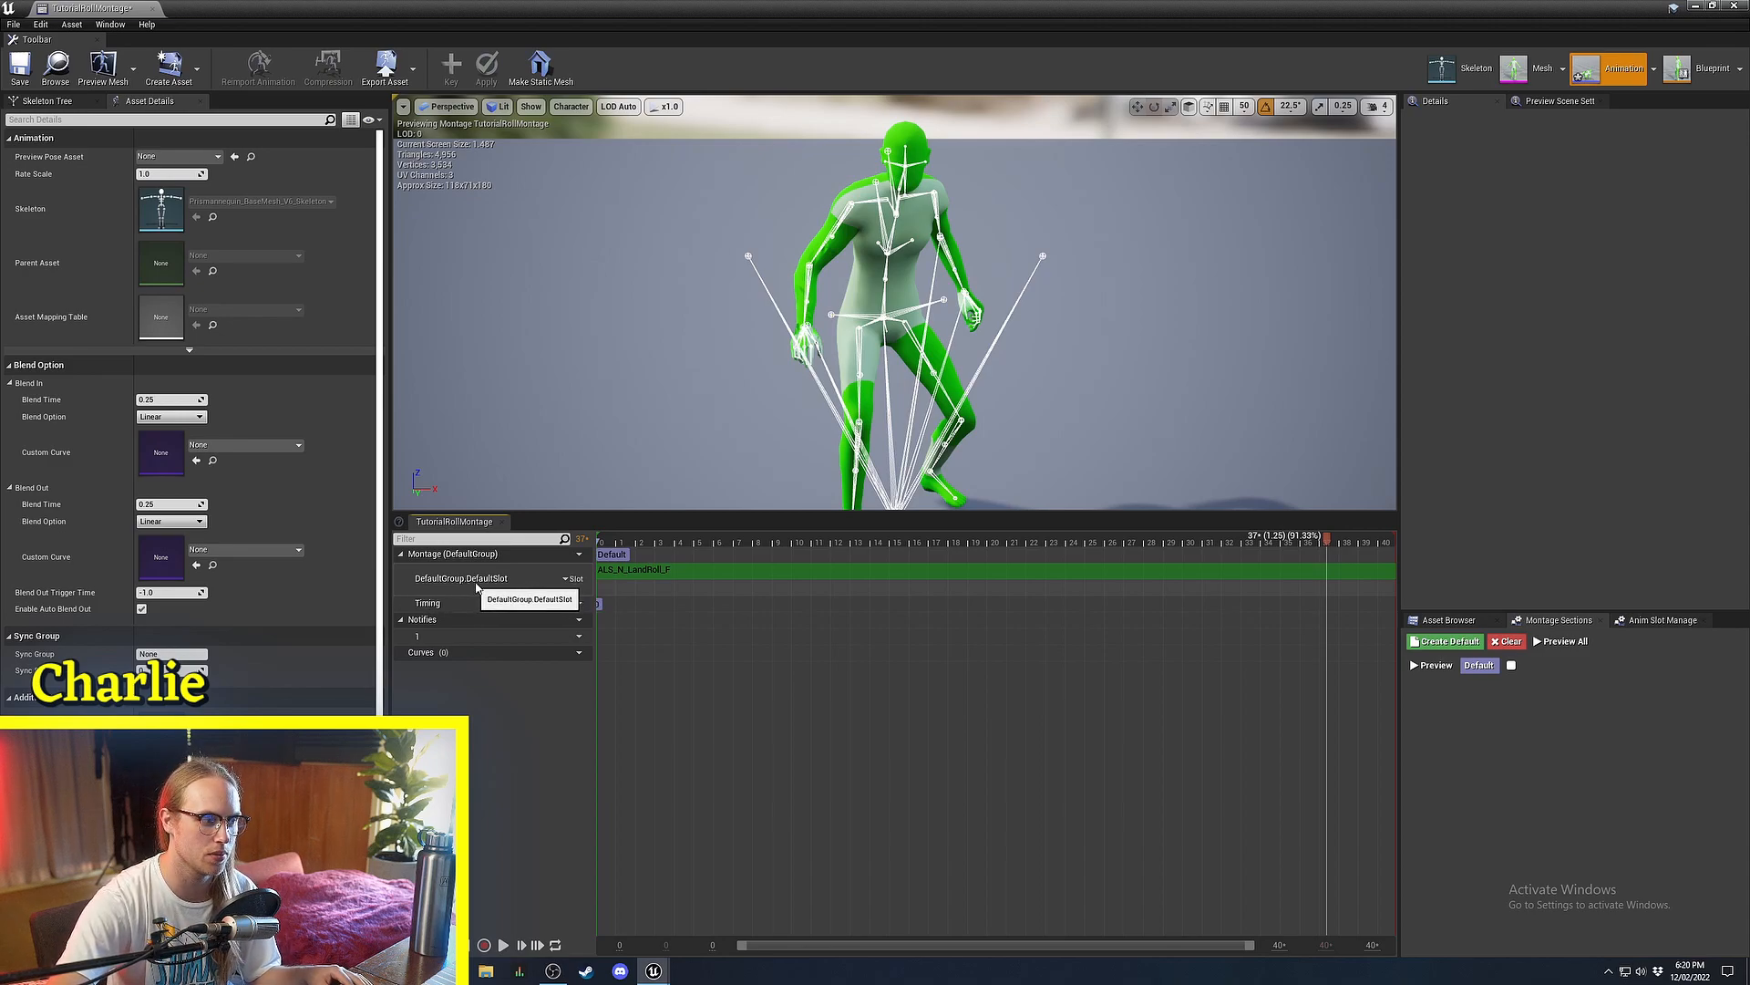
Set the montage editor aside and inspect the DefaultSlot slot and nearby AnimGraph node groups.
click(1692, 8)
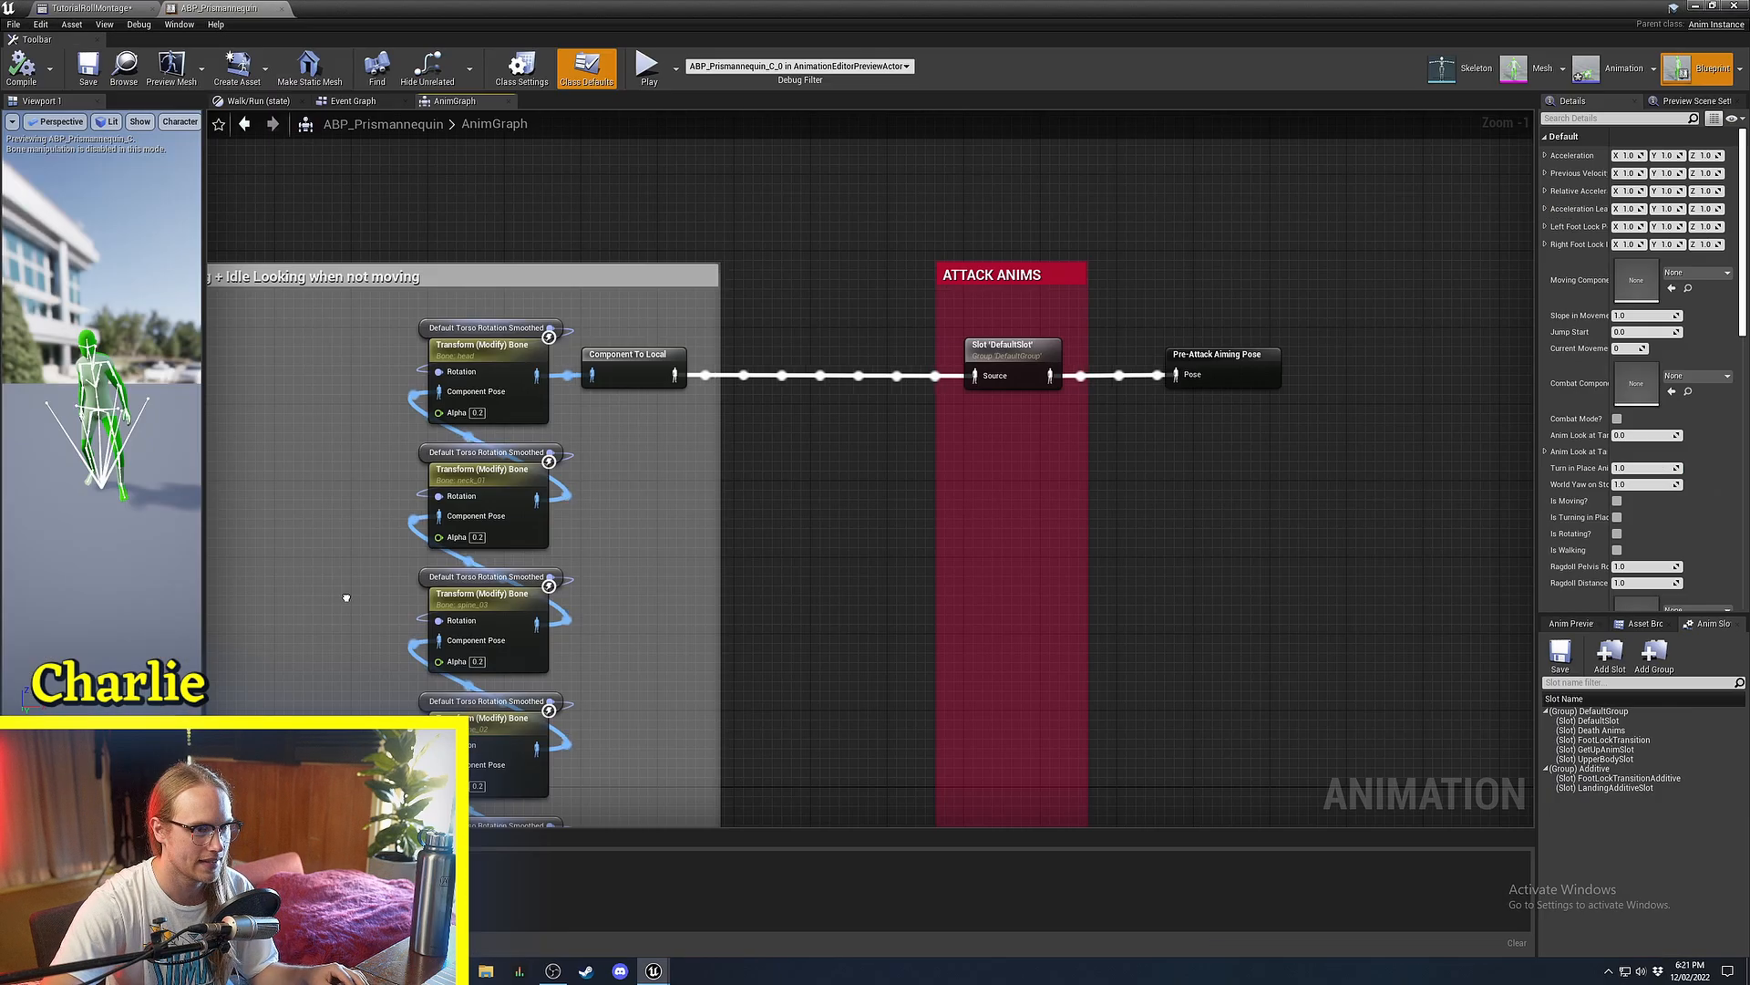
scroll(915, 462, up, 5)
click(877, 389)
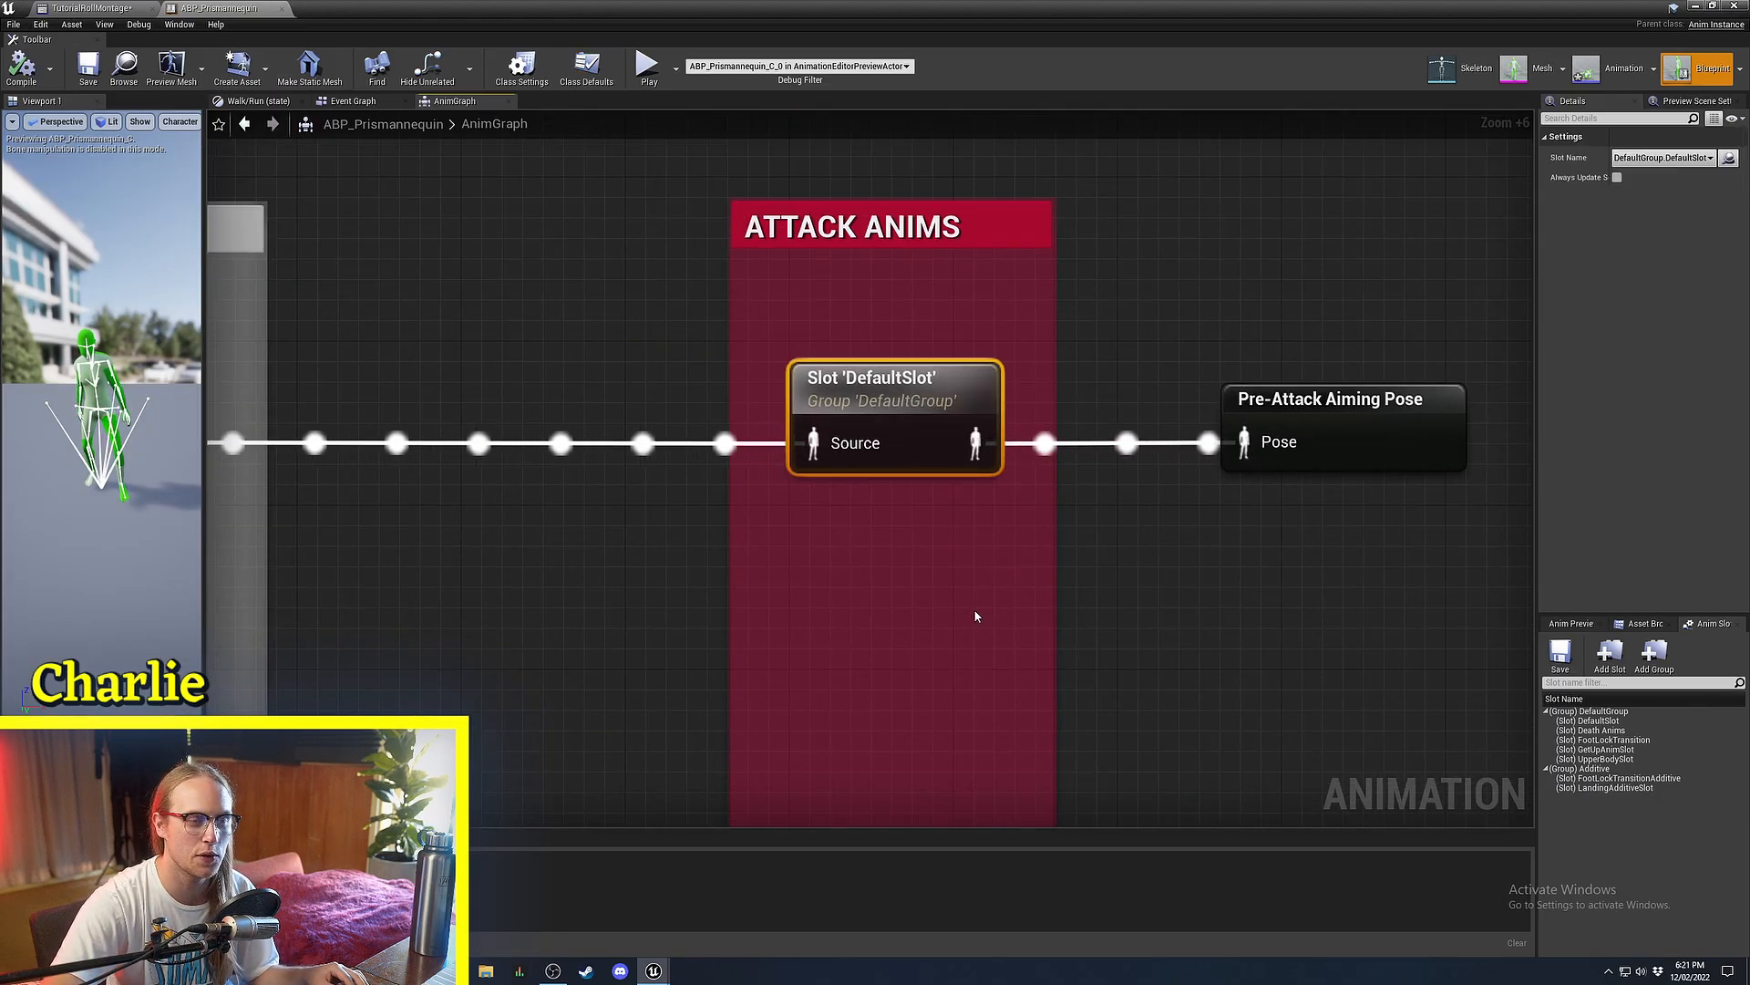
scroll(894, 501, down, 13)
right_drag(894, 529, 988, 498)
scroll(1048, 420, down, 1)
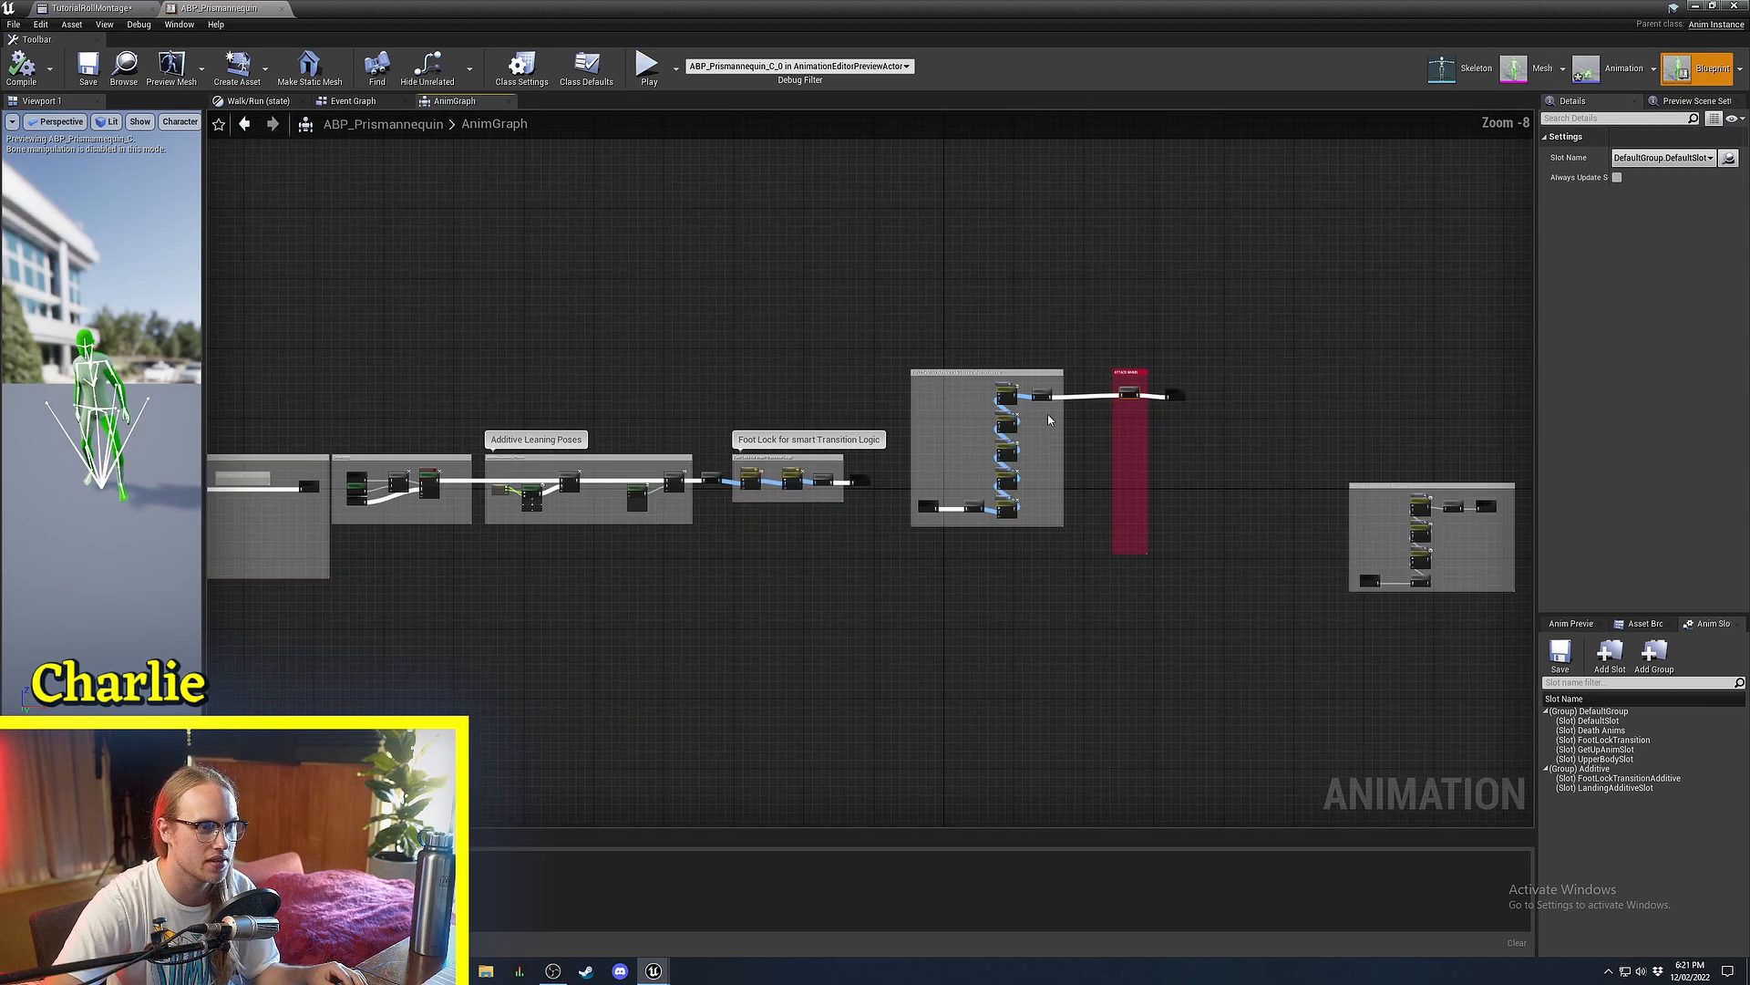
drag(1086, 271, 272, 704)
right_drag(310, 663, 208, 639)
right_drag(786, 356, 721, 356)
drag(729, 258, 1622, 398)
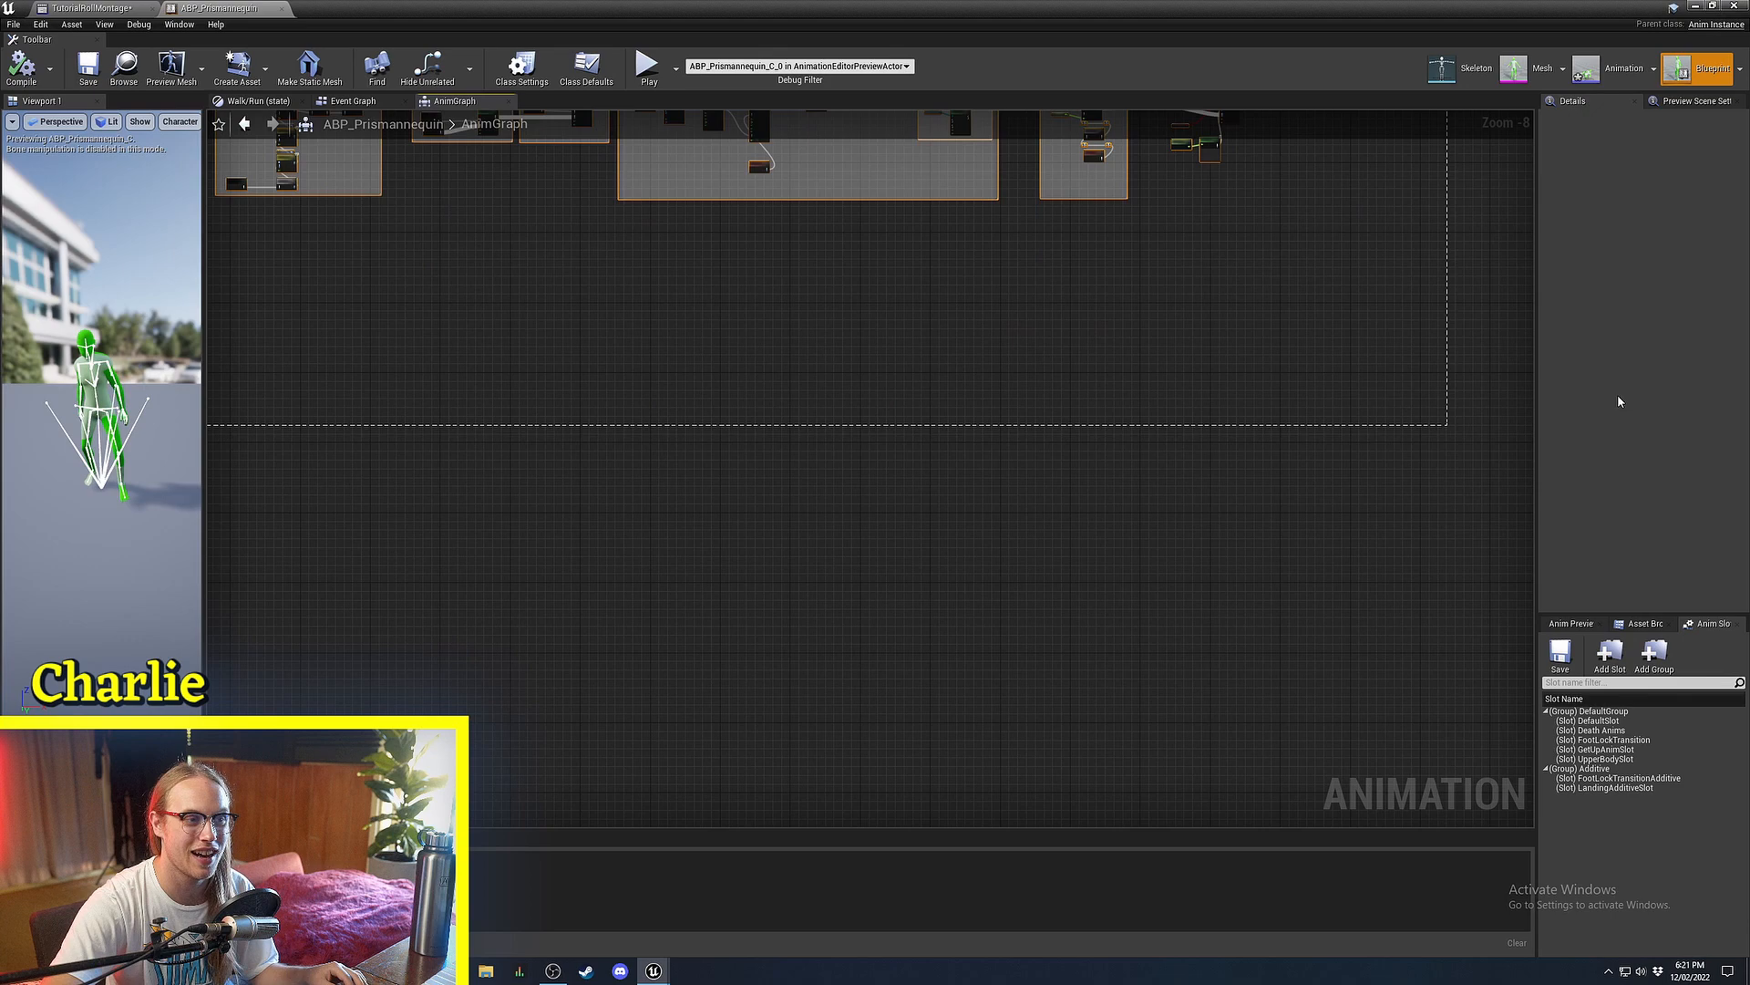
right_drag(930, 401, 1504, 648)
right_drag(708, 318, 1036, 430)
ctrl+scroll(1036, 430, up, 10)
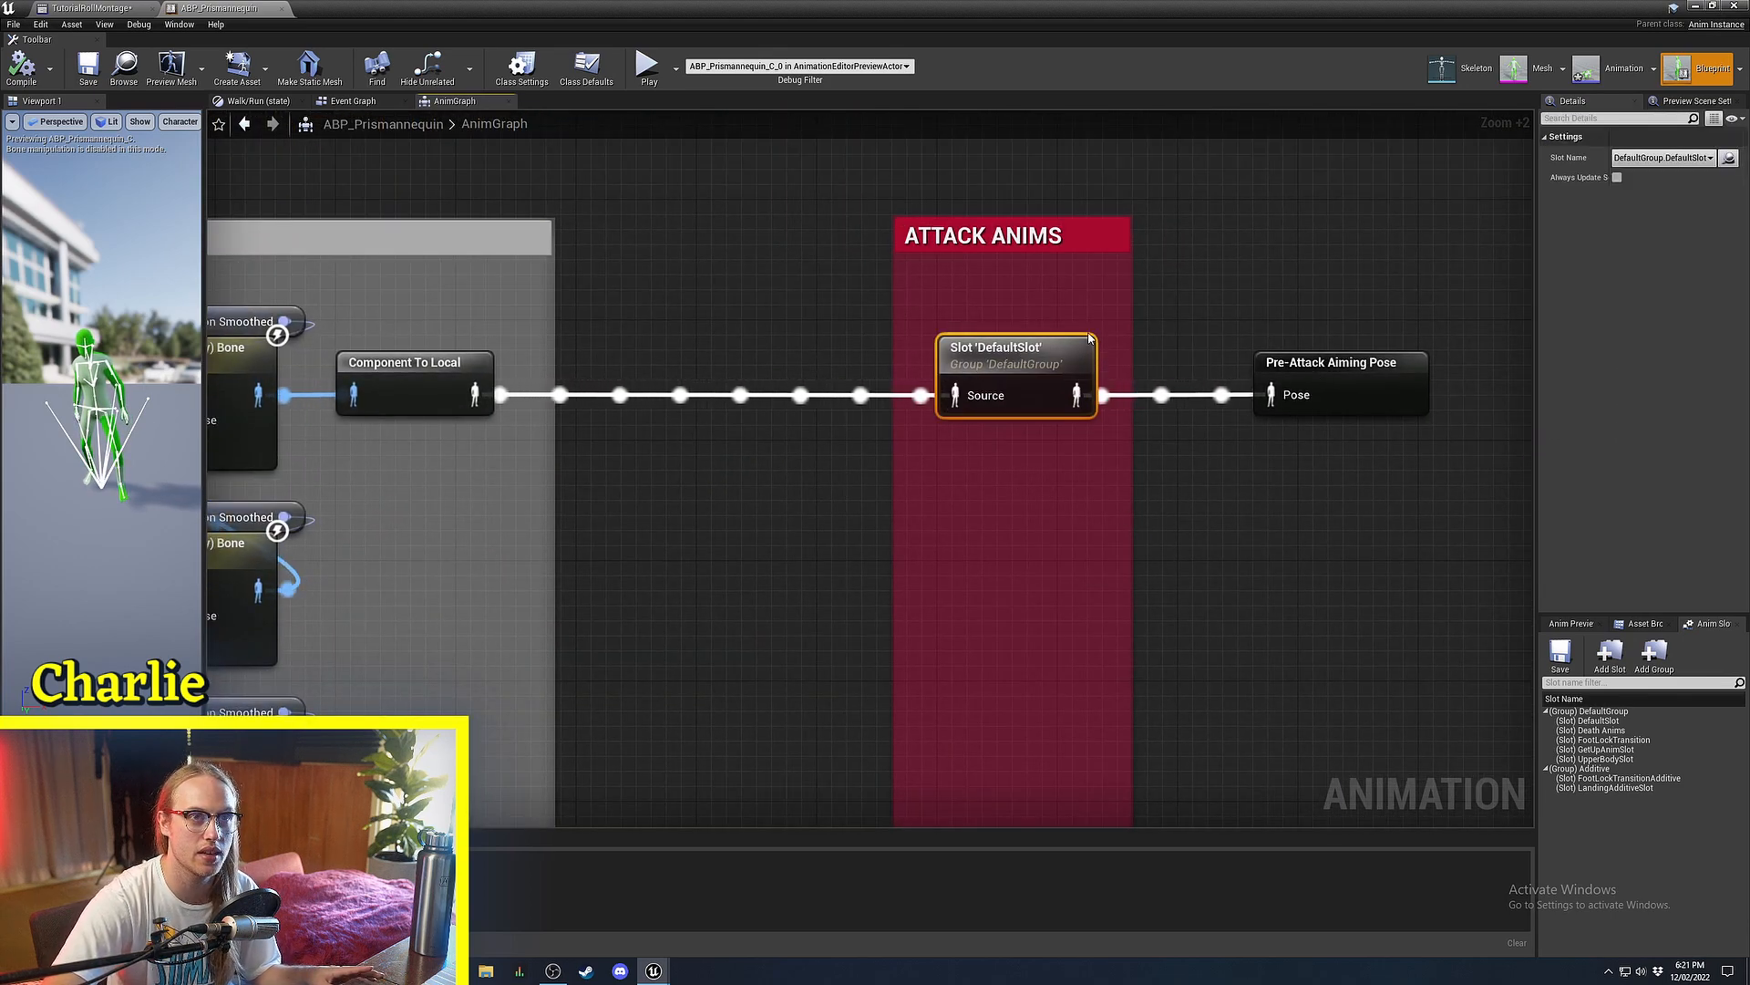
scroll(679, 444, down, 5)
Look over the Torso Twist, Foot Lock, Additive Leaning Poses and Torso States groups.
right_drag(679, 444, 1273, 316)
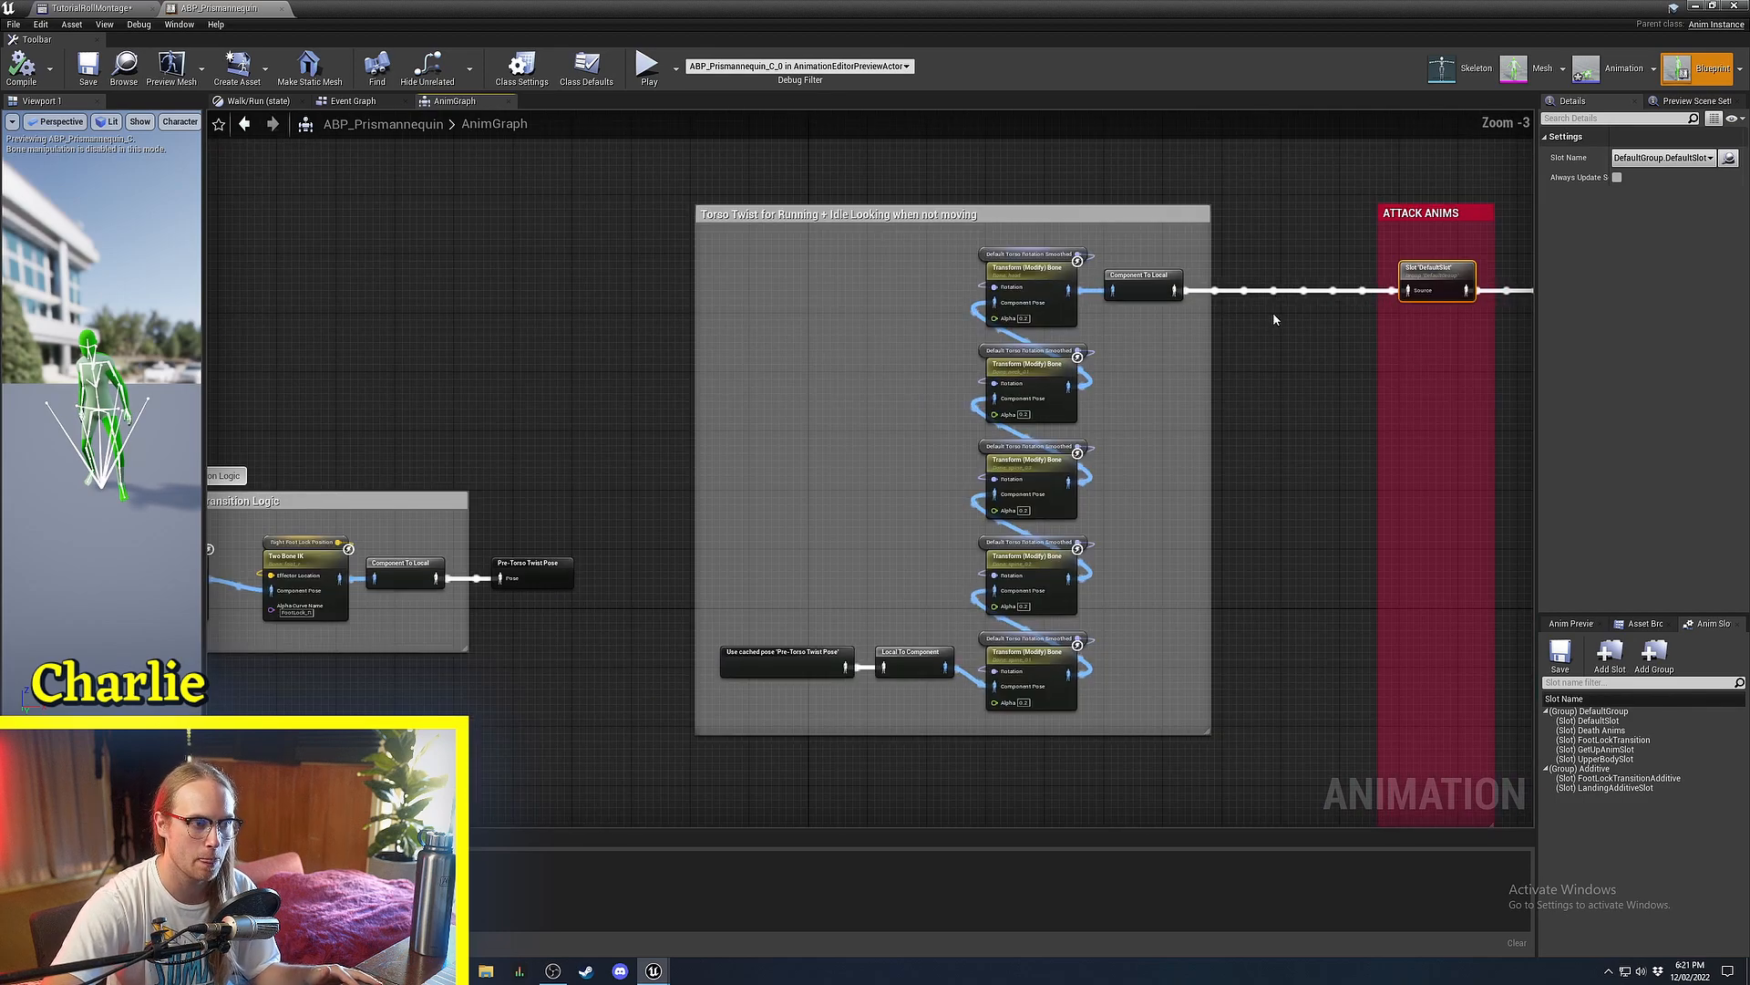
drag(1306, 169, 376, 679)
right_drag(879, 528, 671, 749)
ctrl+scroll(805, 538, up, 5)
click(805, 538)
click(877, 244)
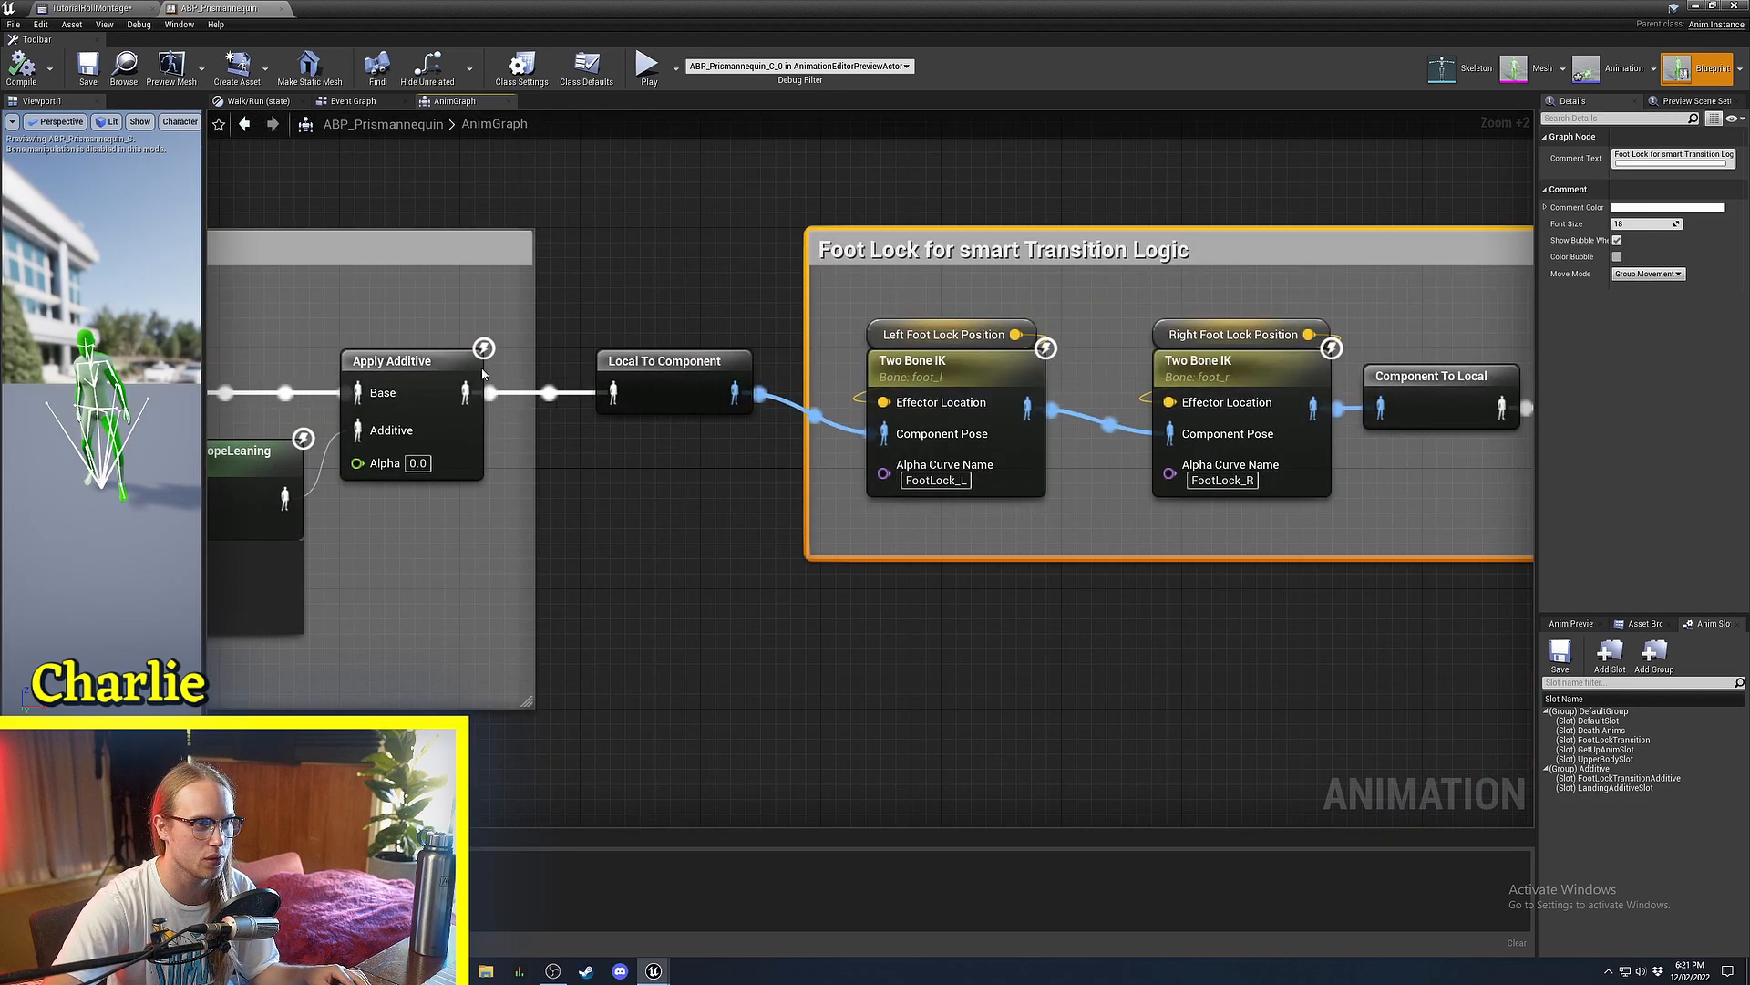
right_drag(877, 244, 1253, 295)
scroll(1252, 295, down, 2)
right_drag(402, 512, 914, 456)
scroll(915, 457, down, 1)
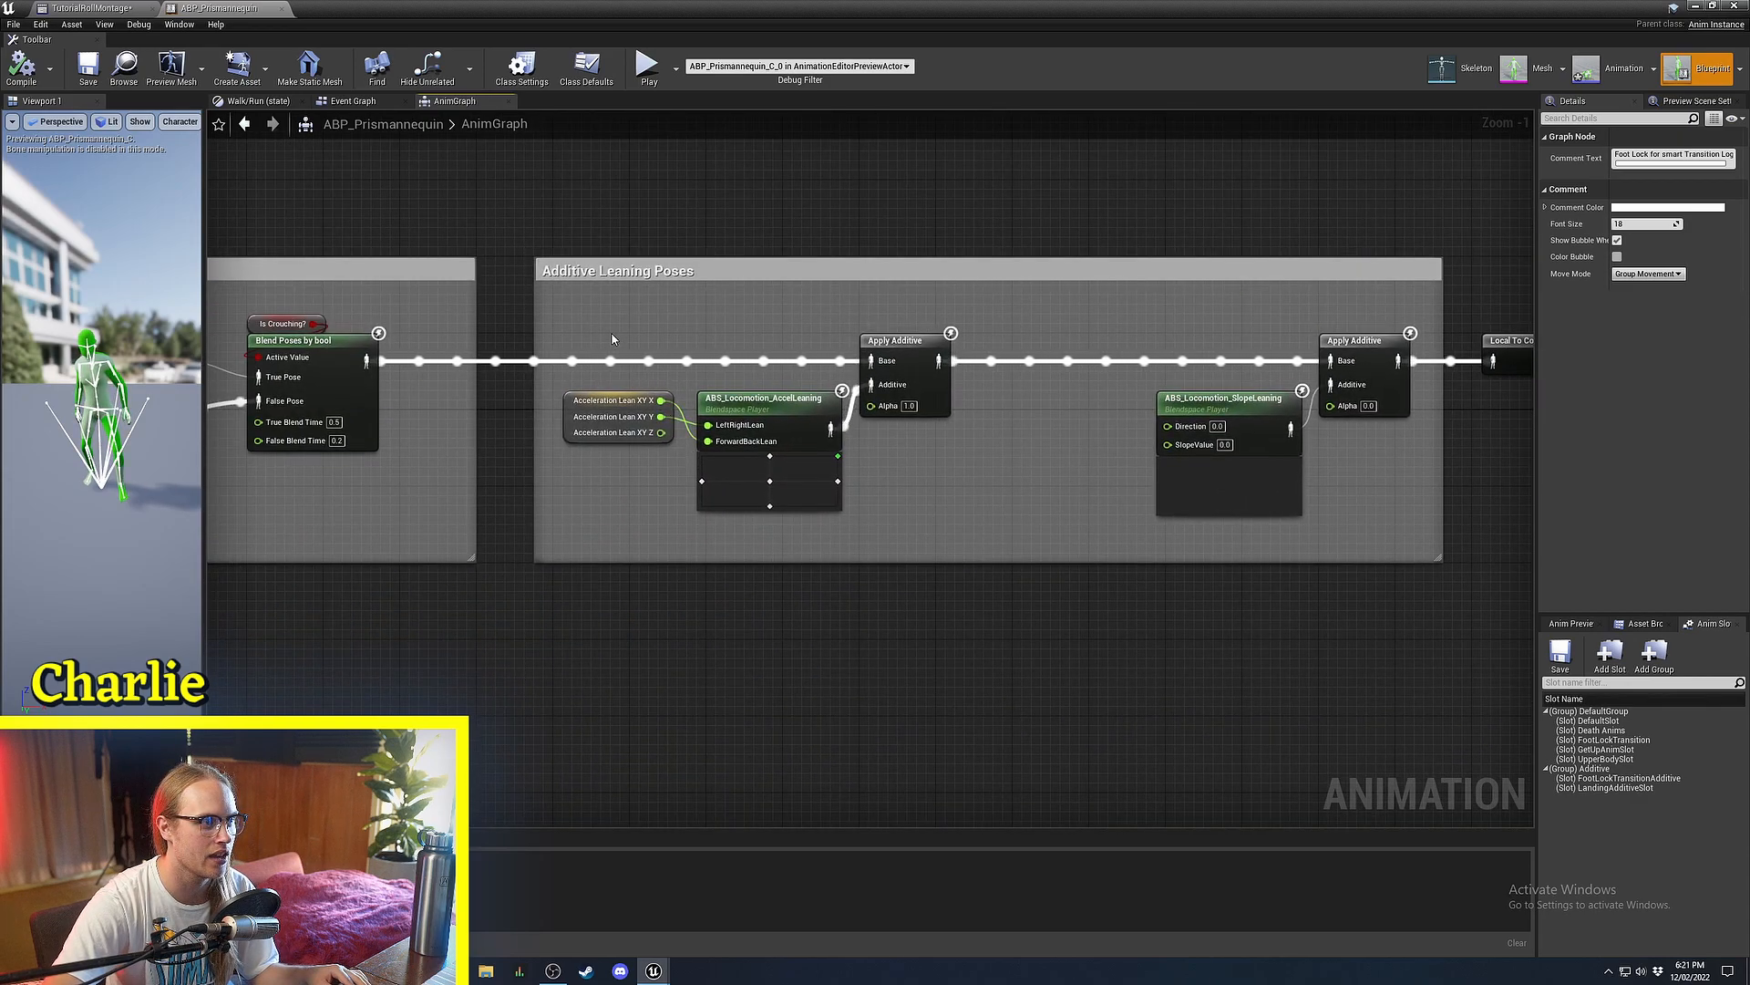
right_drag(612, 339, 694, 354)
scroll(684, 285, up, 3)
drag(753, 186, 517, 607)
right_drag(517, 607, 1174, 620)
scroll(1174, 620, down, 5)
right_drag(771, 451, 889, 380)
drag(1179, 316, 629, 511)
right_drag(399, 581, 1348, 523)
right_drag(1239, 535, 1080, 519)
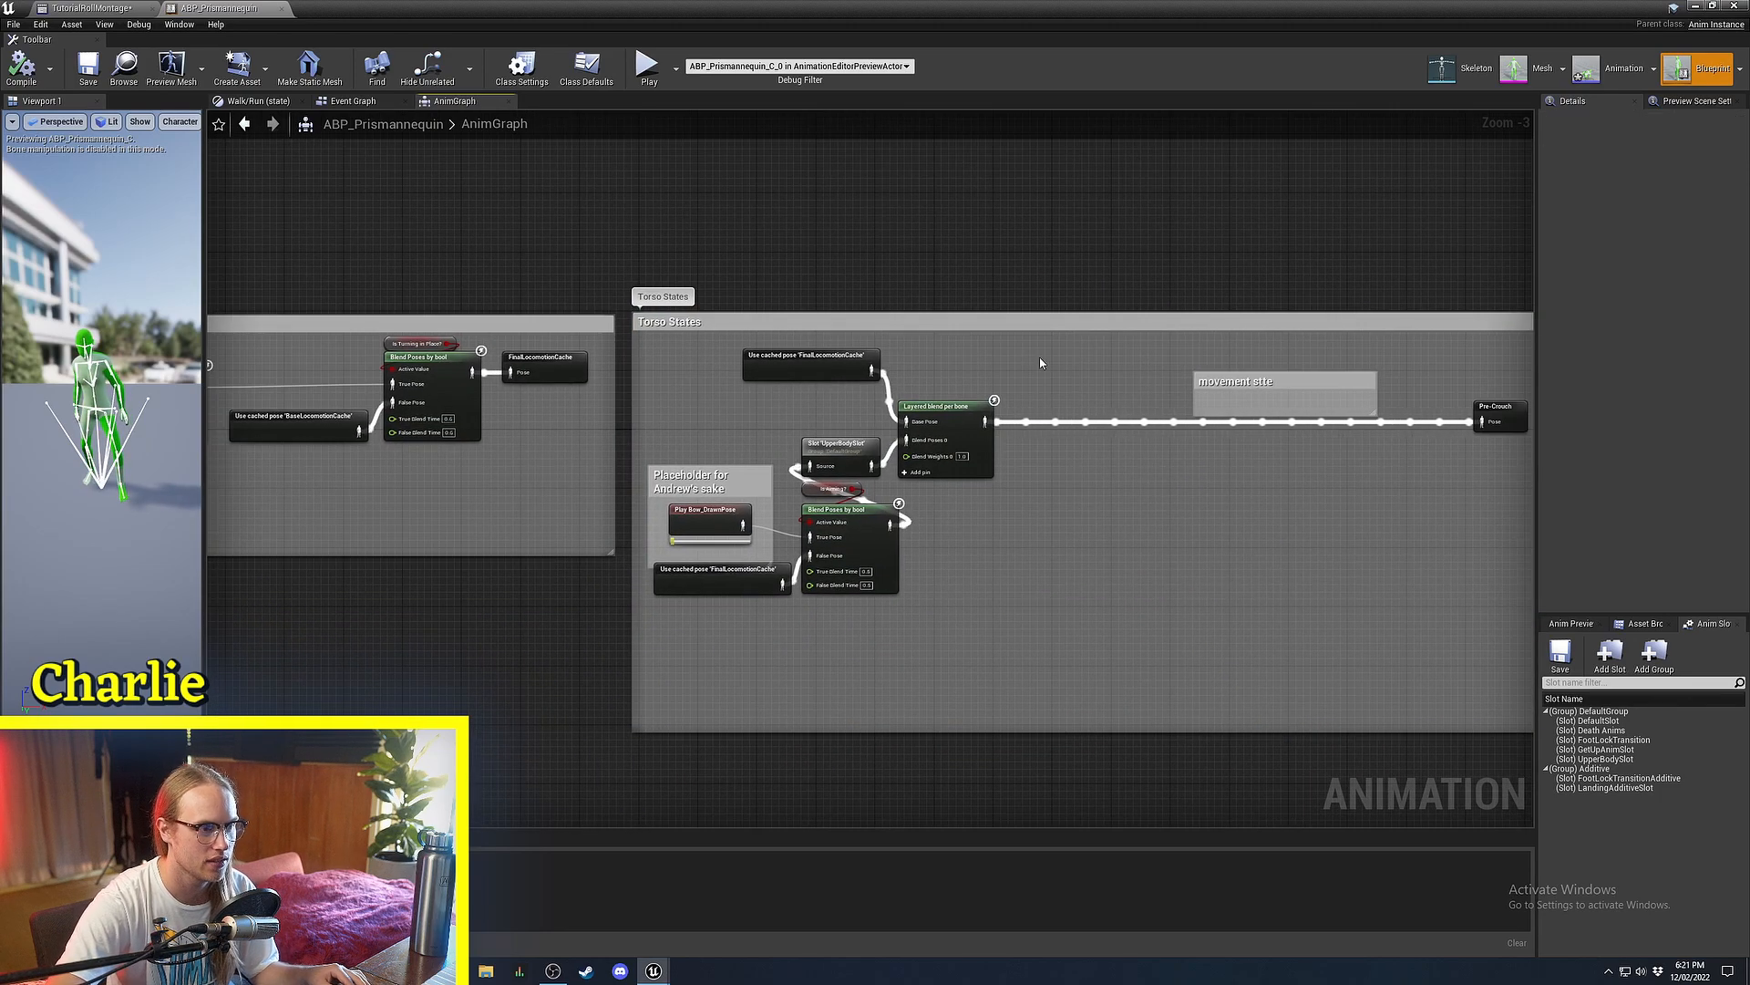
Recenter on the Attack Anims DefaultSlot node, minimize the blueprint editor, and start Play In Editor.
click(1082, 621)
right_drag(571, 604, 219, 707)
scroll(515, 513, down, 8)
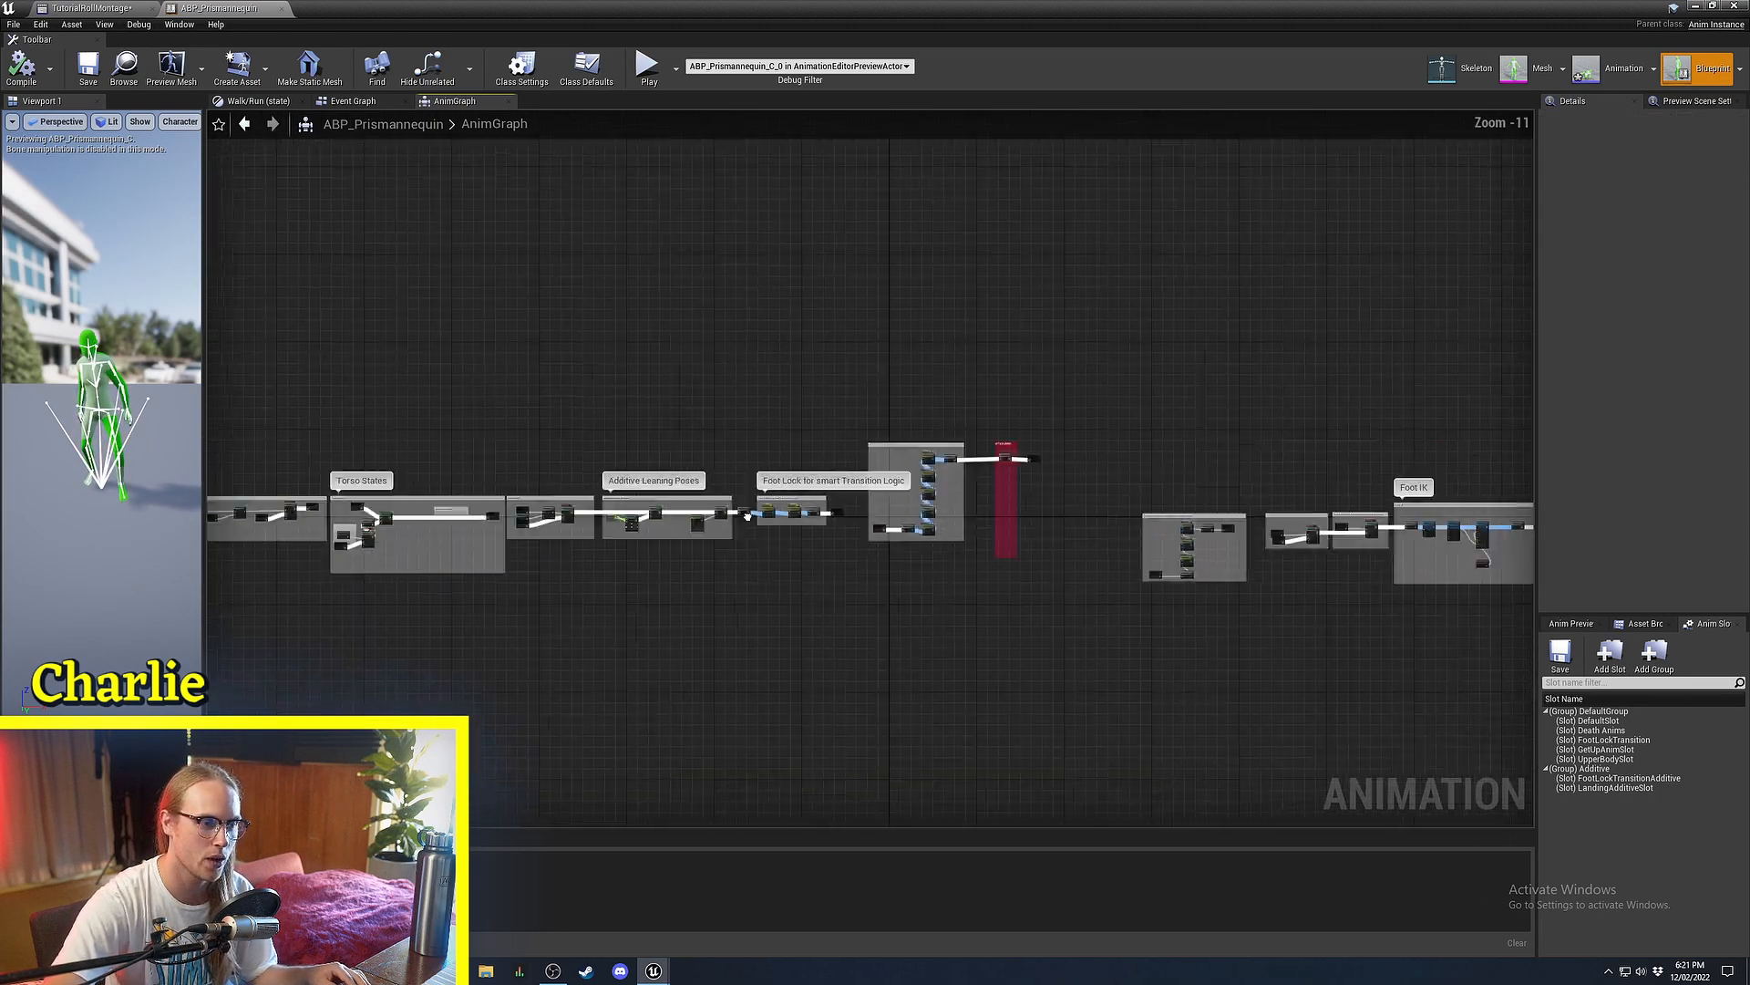
right_drag(886, 481, 764, 430)
scroll(764, 430, up, 7)
scroll(1390, 286, up, 5)
right_drag(1104, 363, 694, 445)
scroll(694, 445, up, 6)
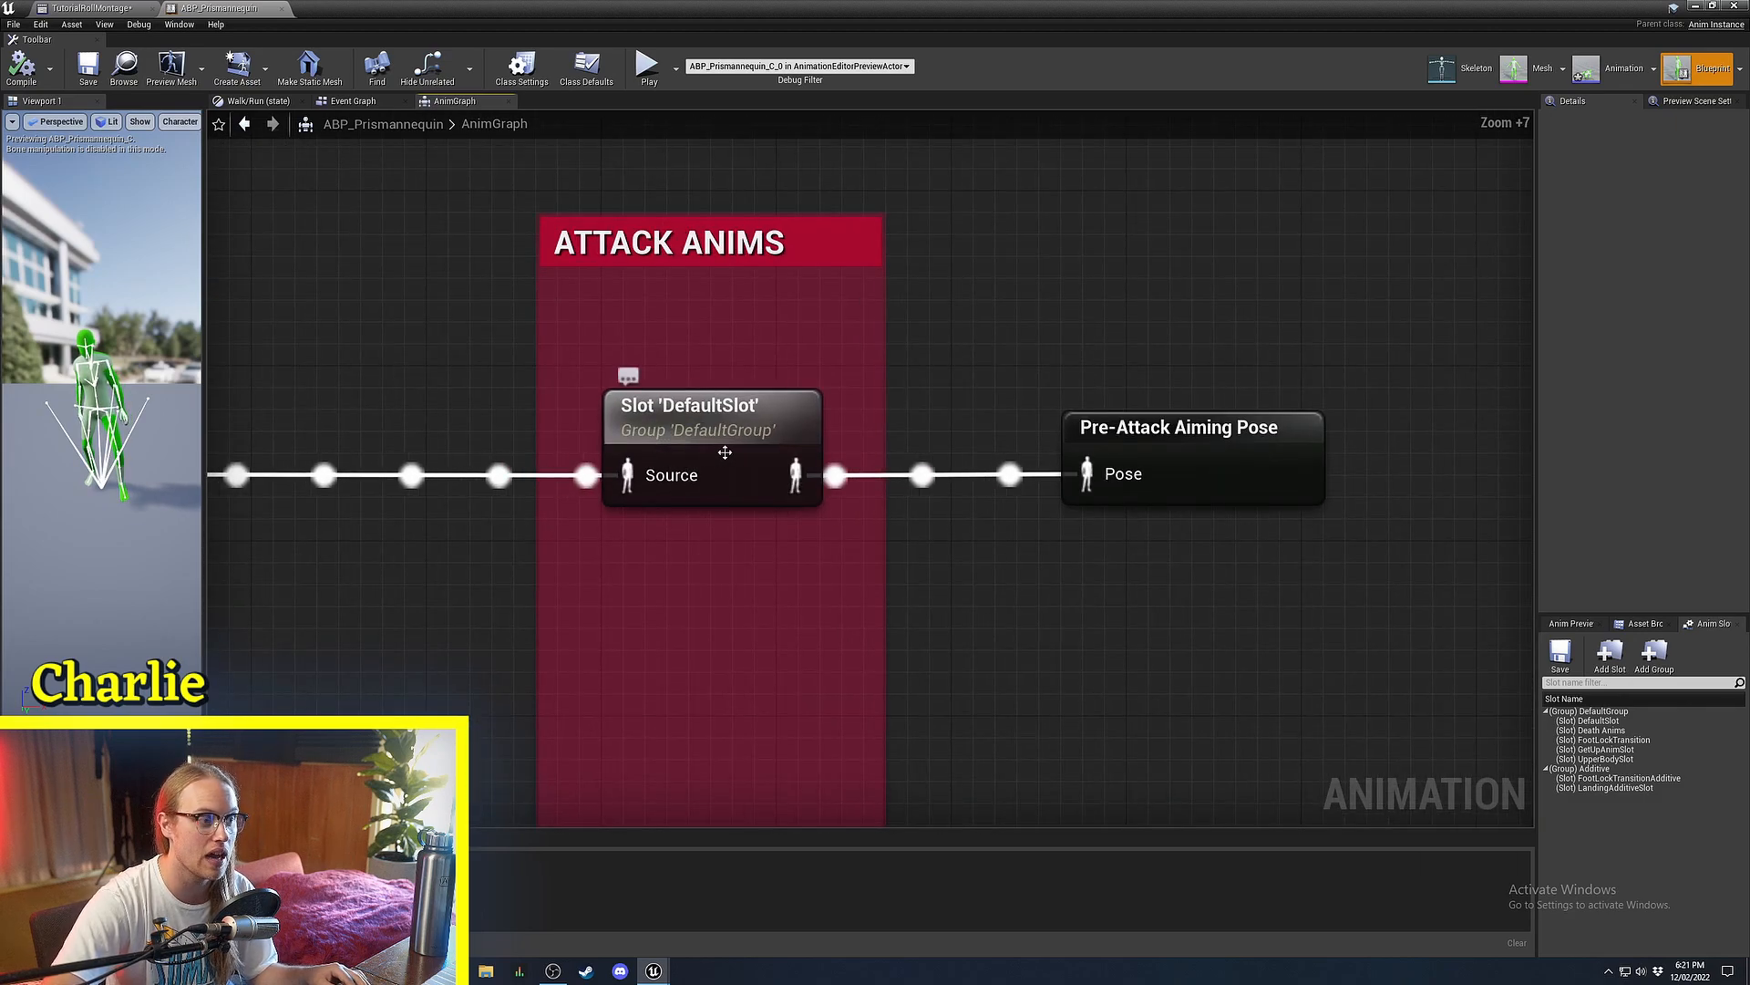
click(694, 445)
drag(695, 445, 742, 451)
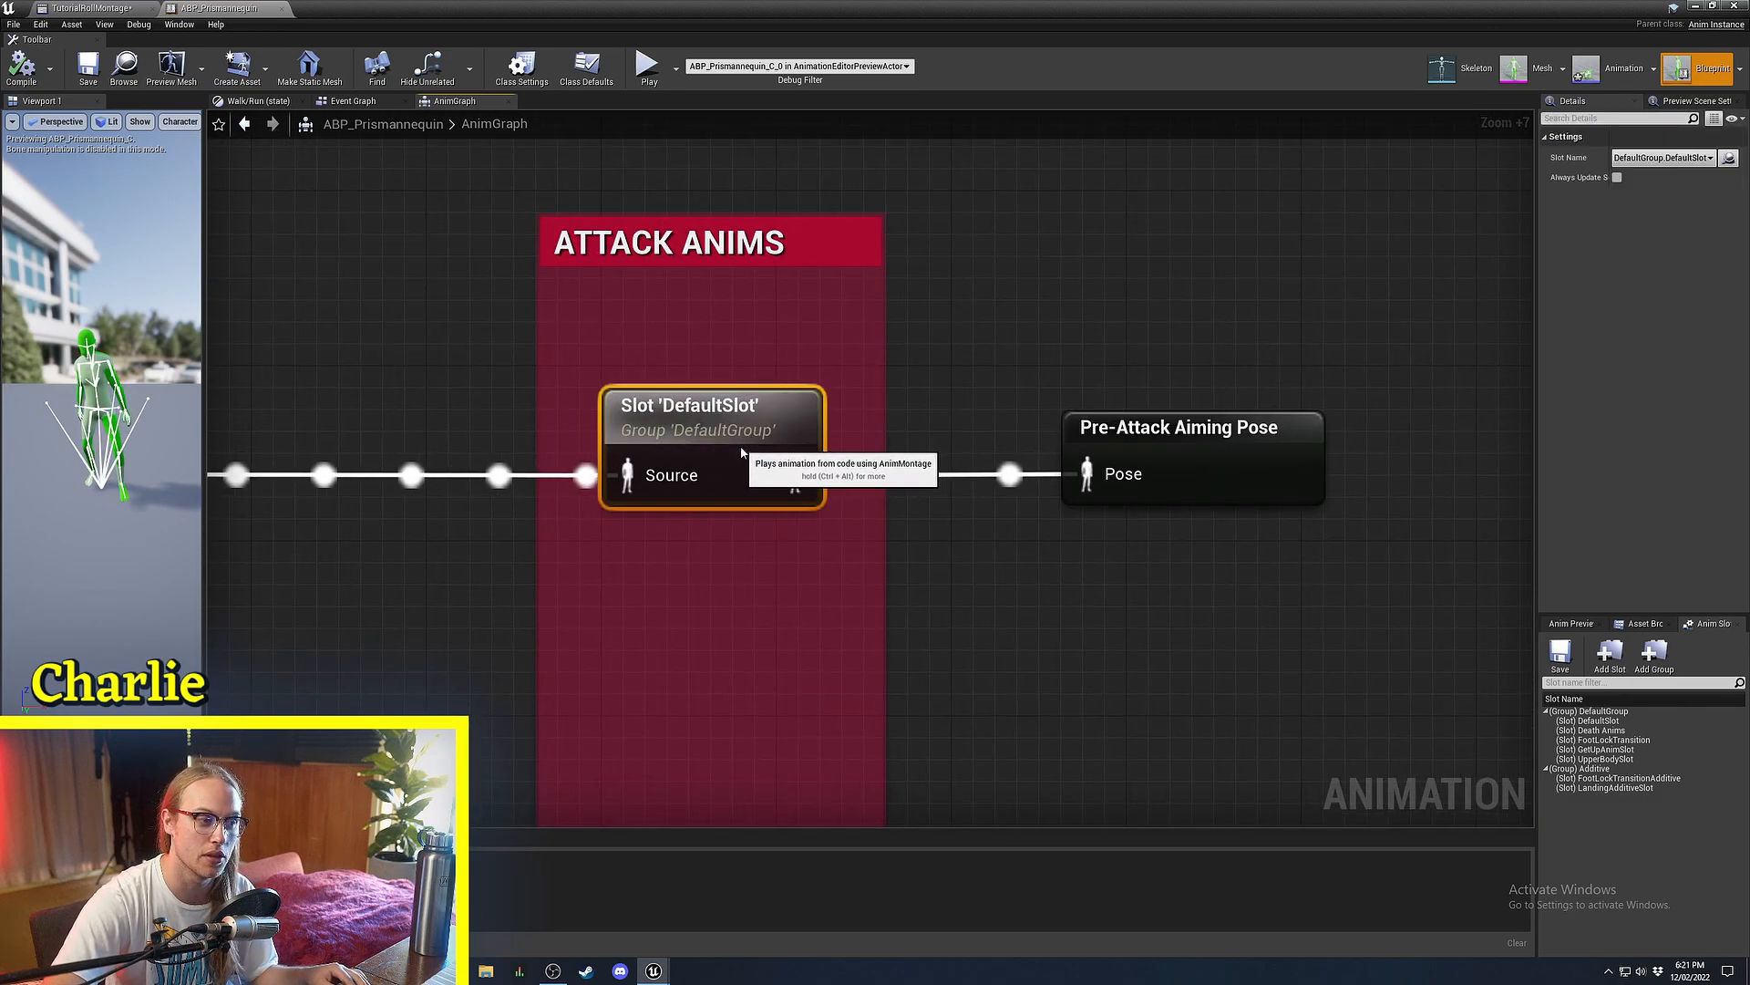
click(1700, 6)
click(782, 54)
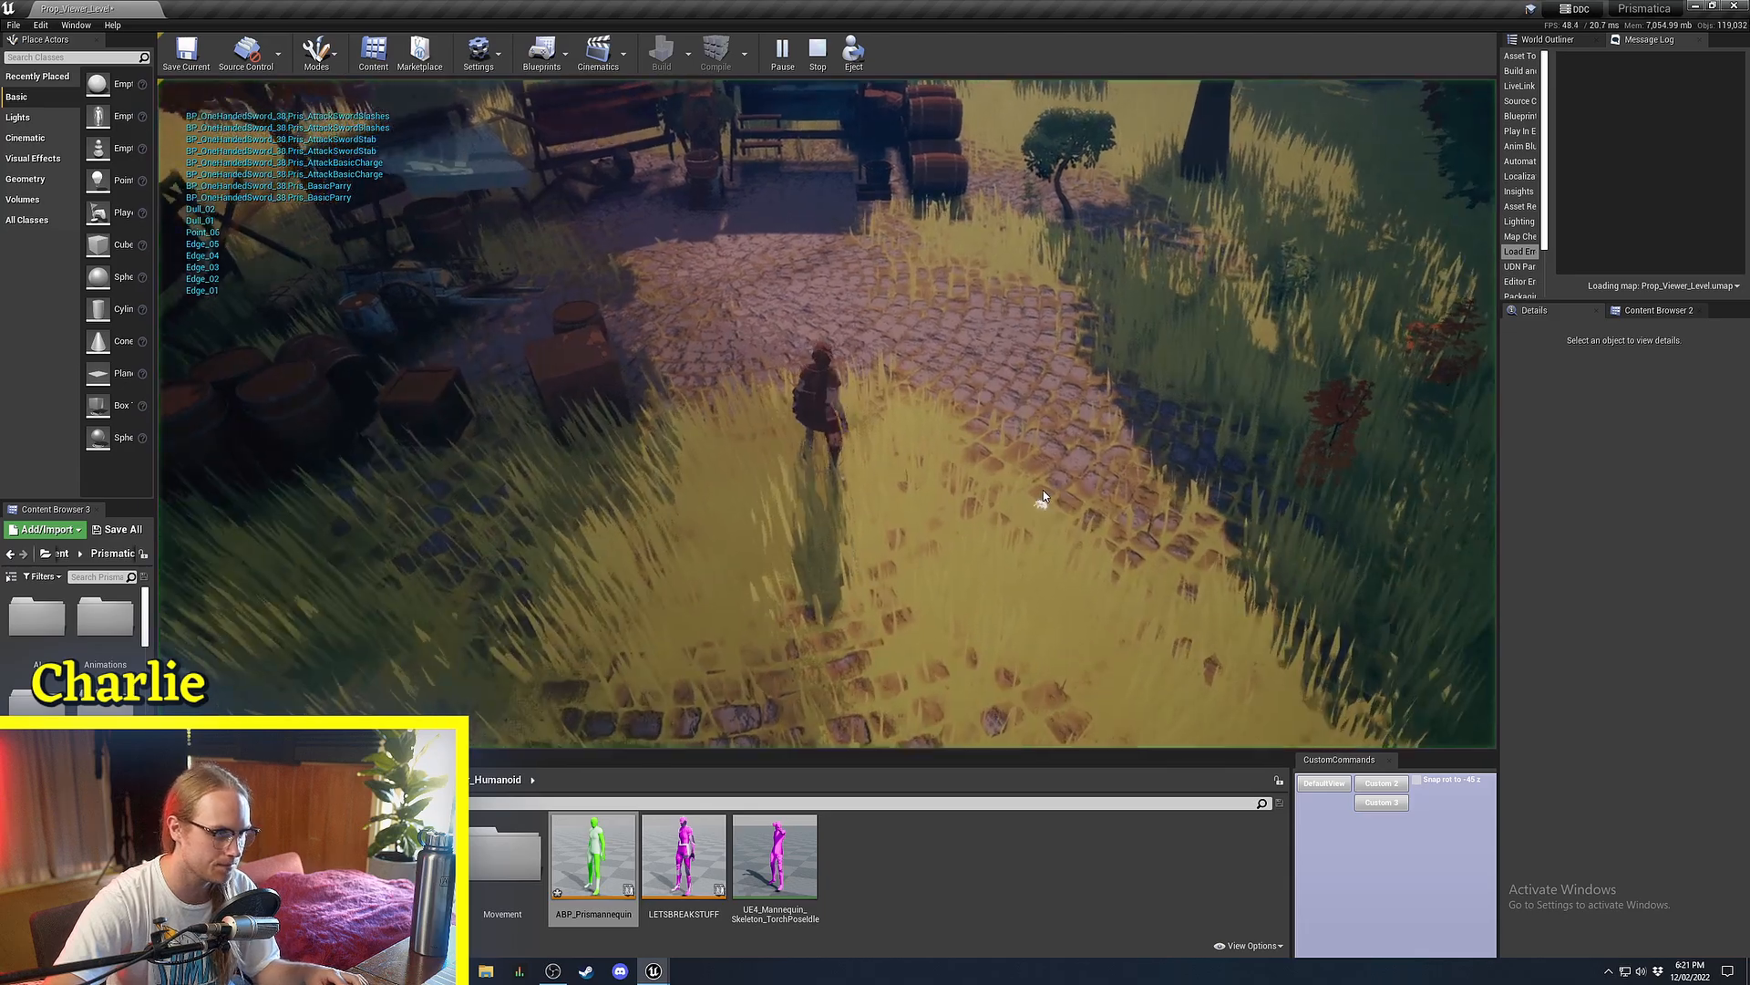
Throw two unarmed attacks, equip the sword with key 1, and swing it three times.
click(1139, 401)
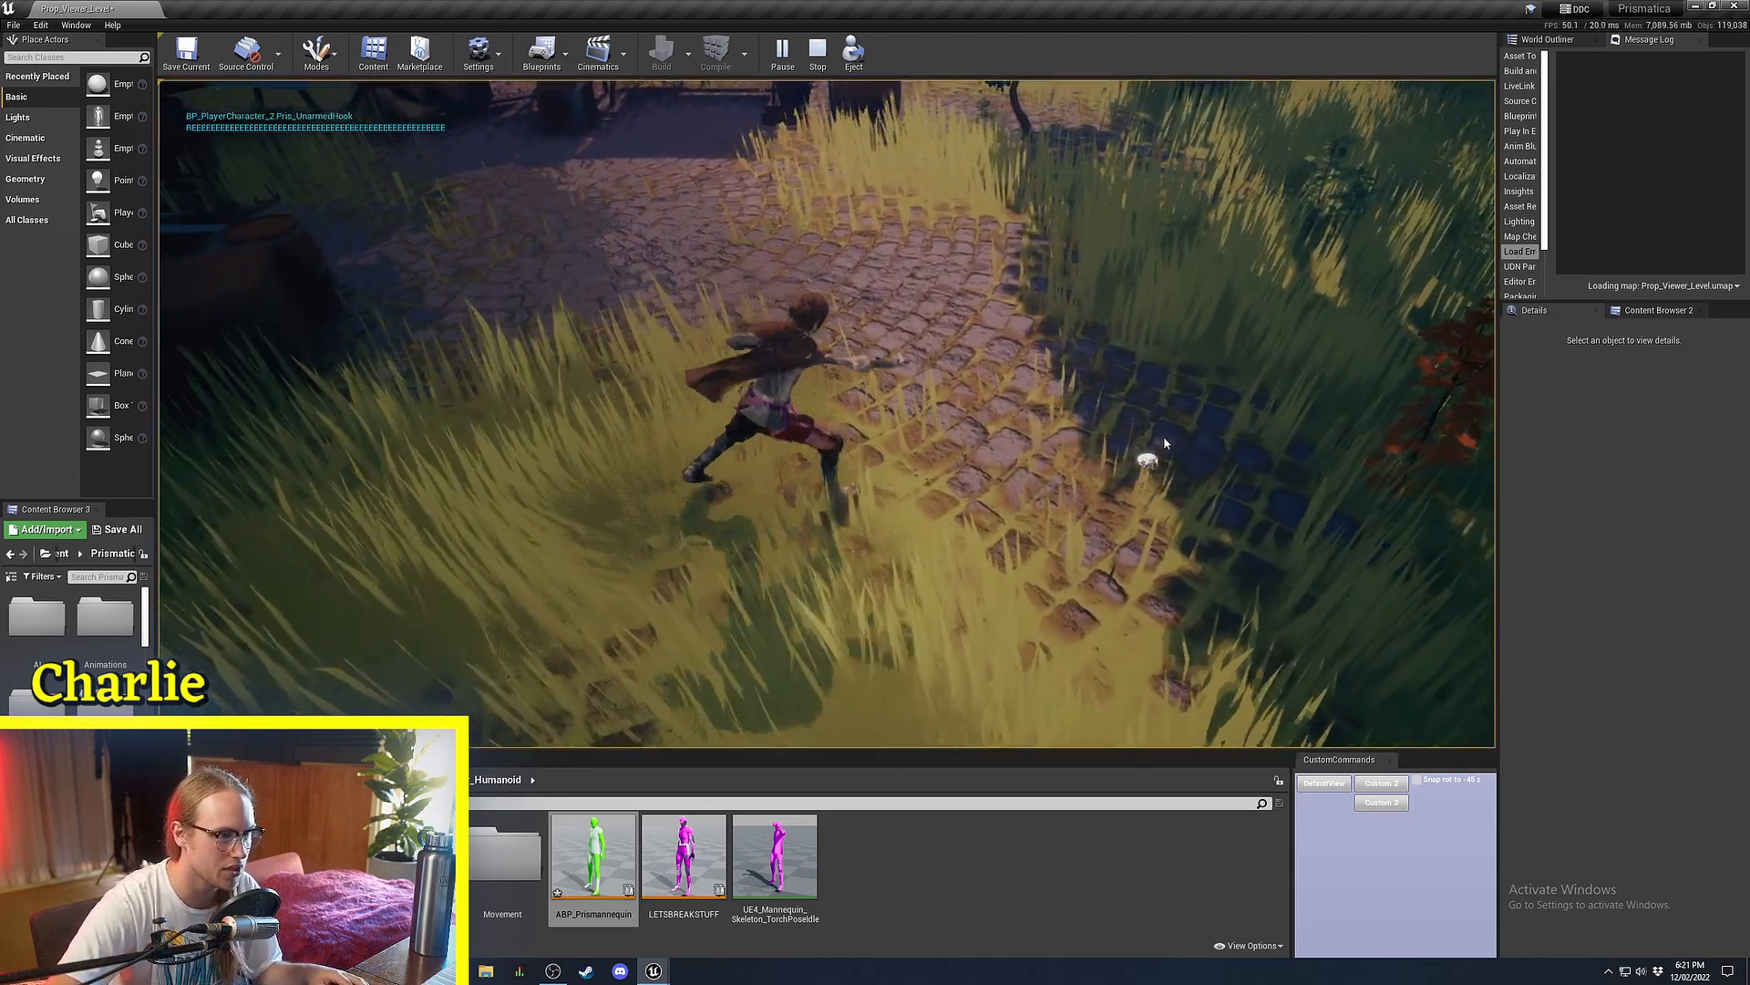
click(898, 279)
key(1)
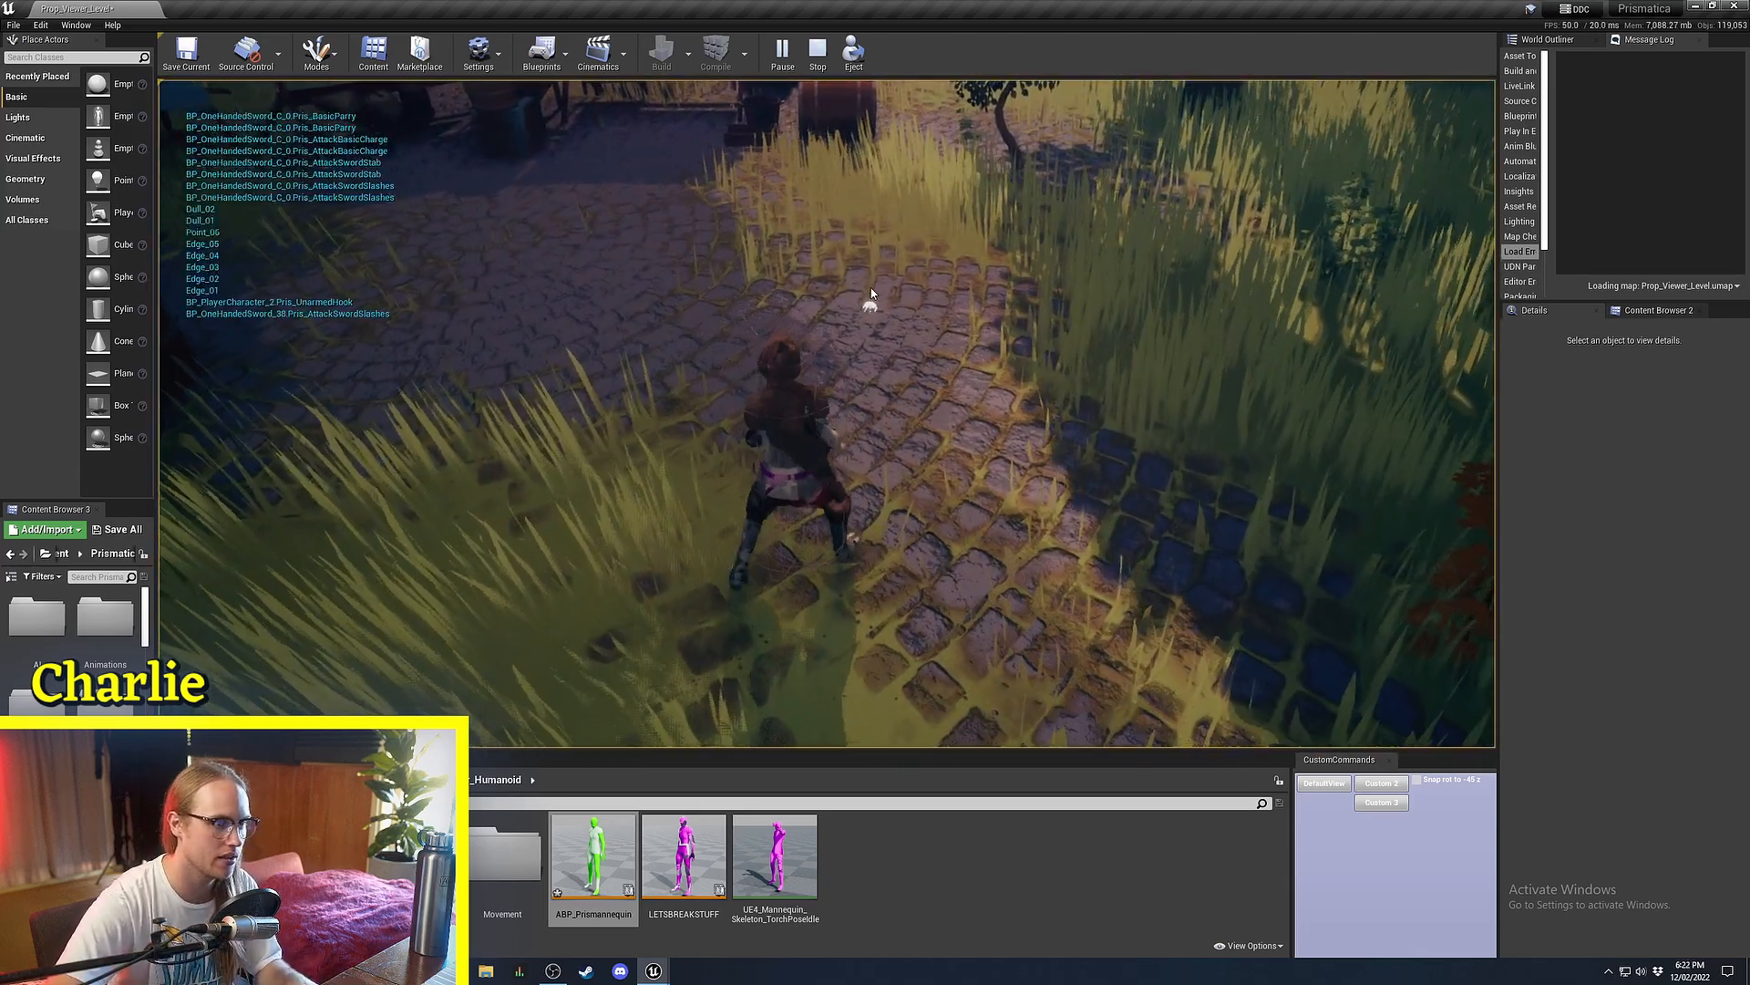
click(903, 258)
click(495, 492)
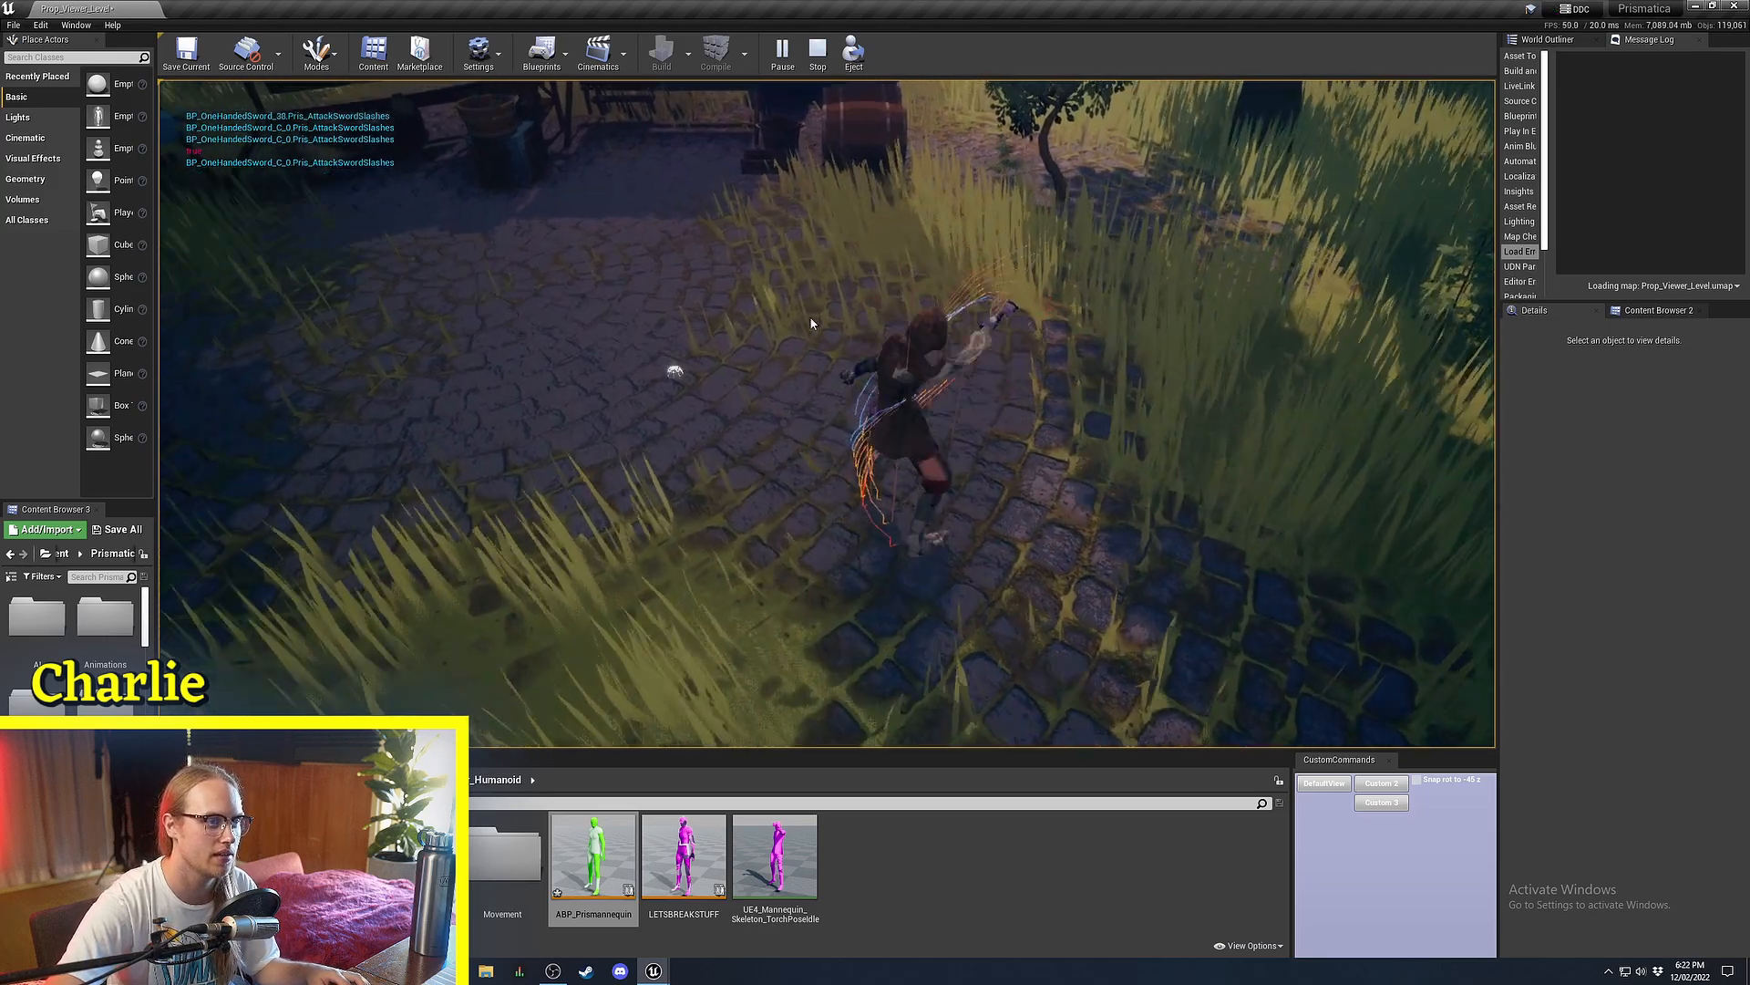
click(871, 233)
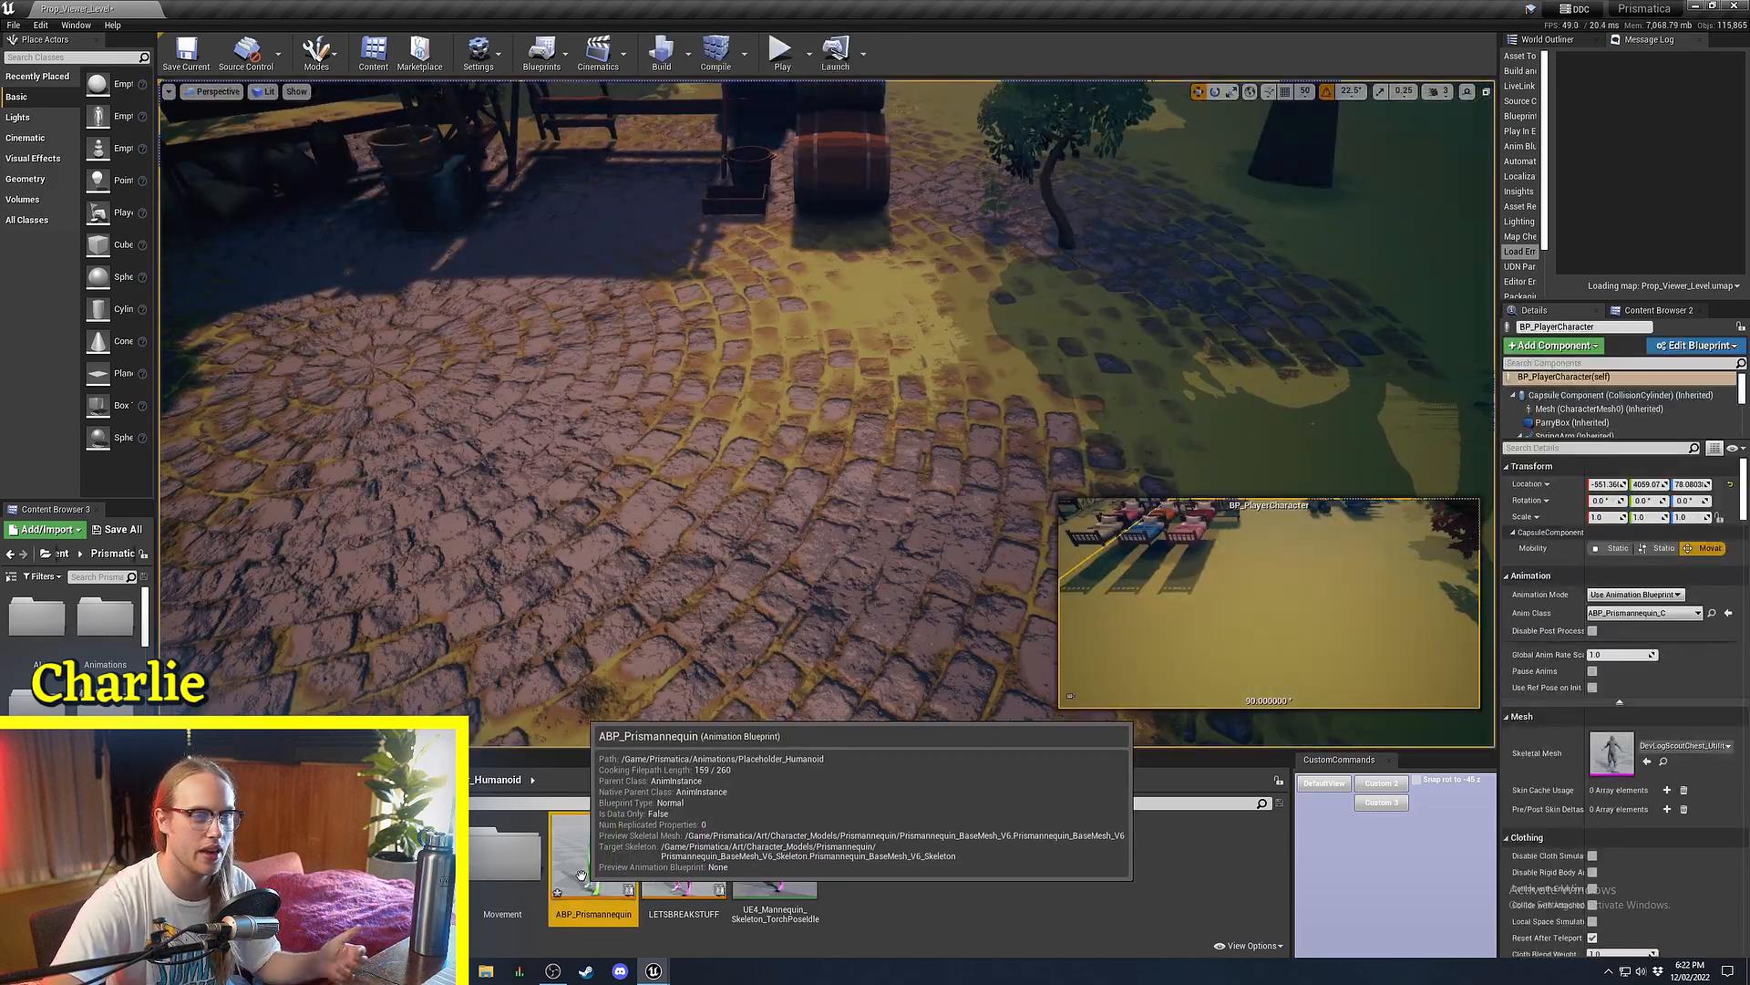
Open ABP_Prismannequin and undo an accidental move of the ATTACK ANIMS comment box.
double_click(593, 861)
scroll(912, 497, down, 5)
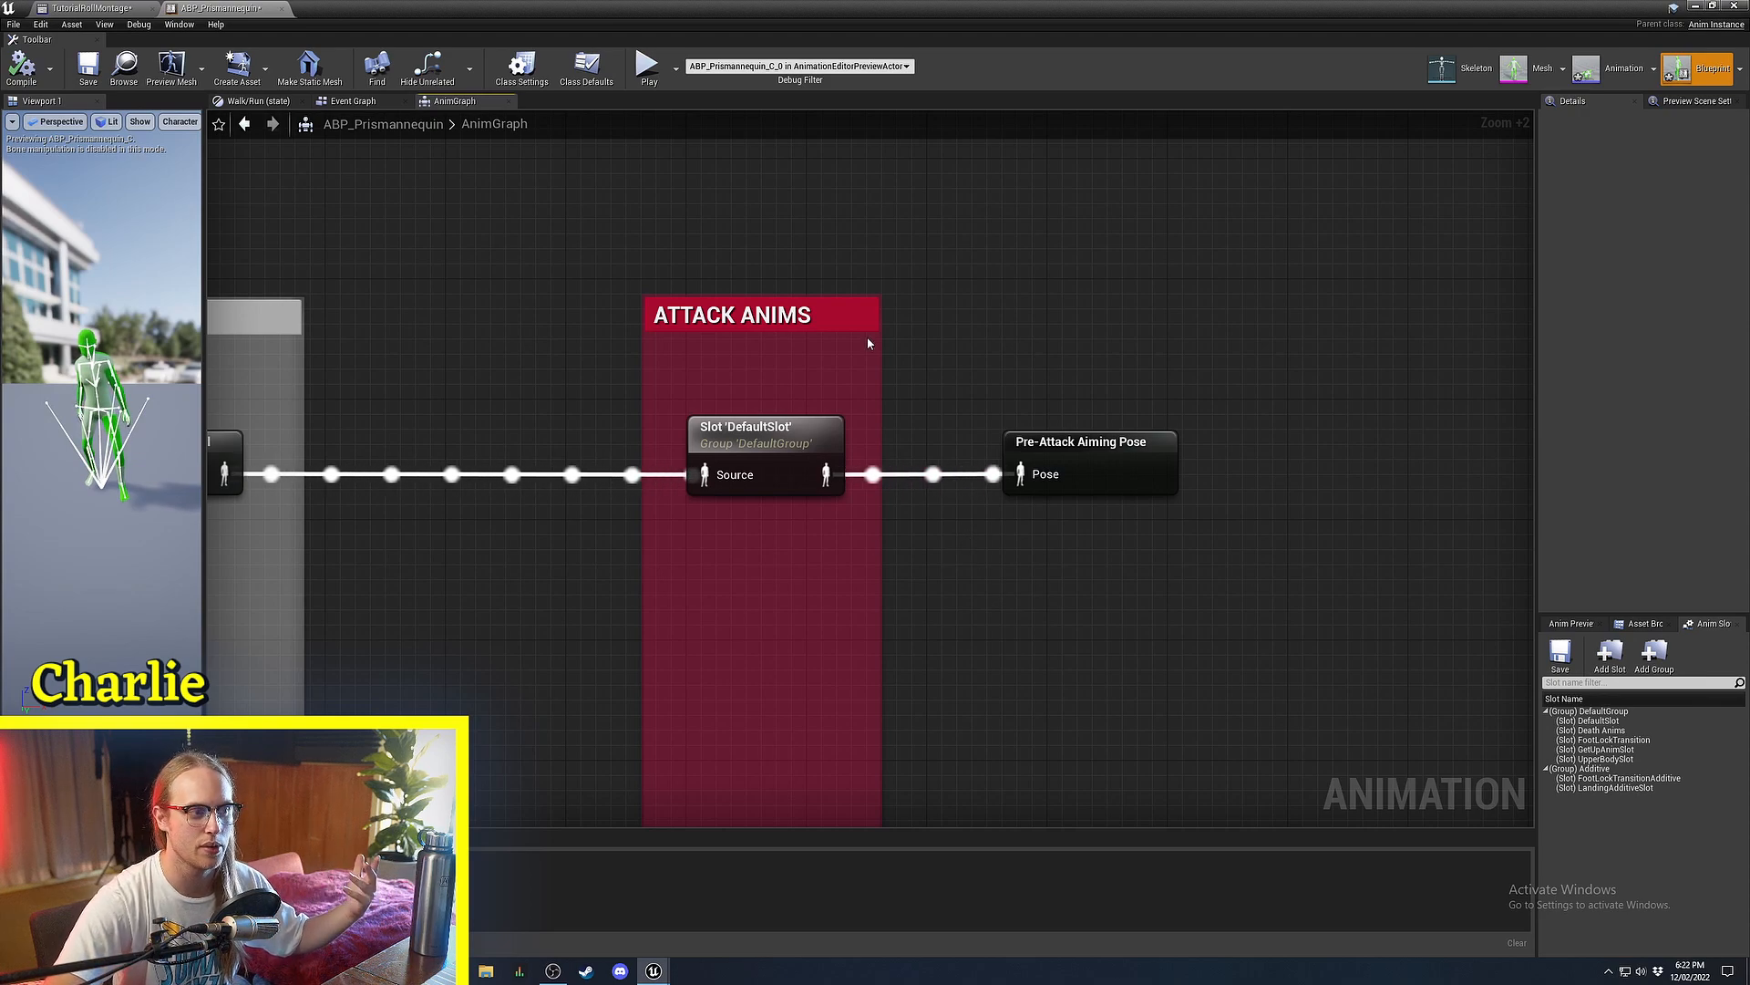
drag(866, 324, 671, 595)
key(ctrl+z)
scroll(823, 530, down, 3)
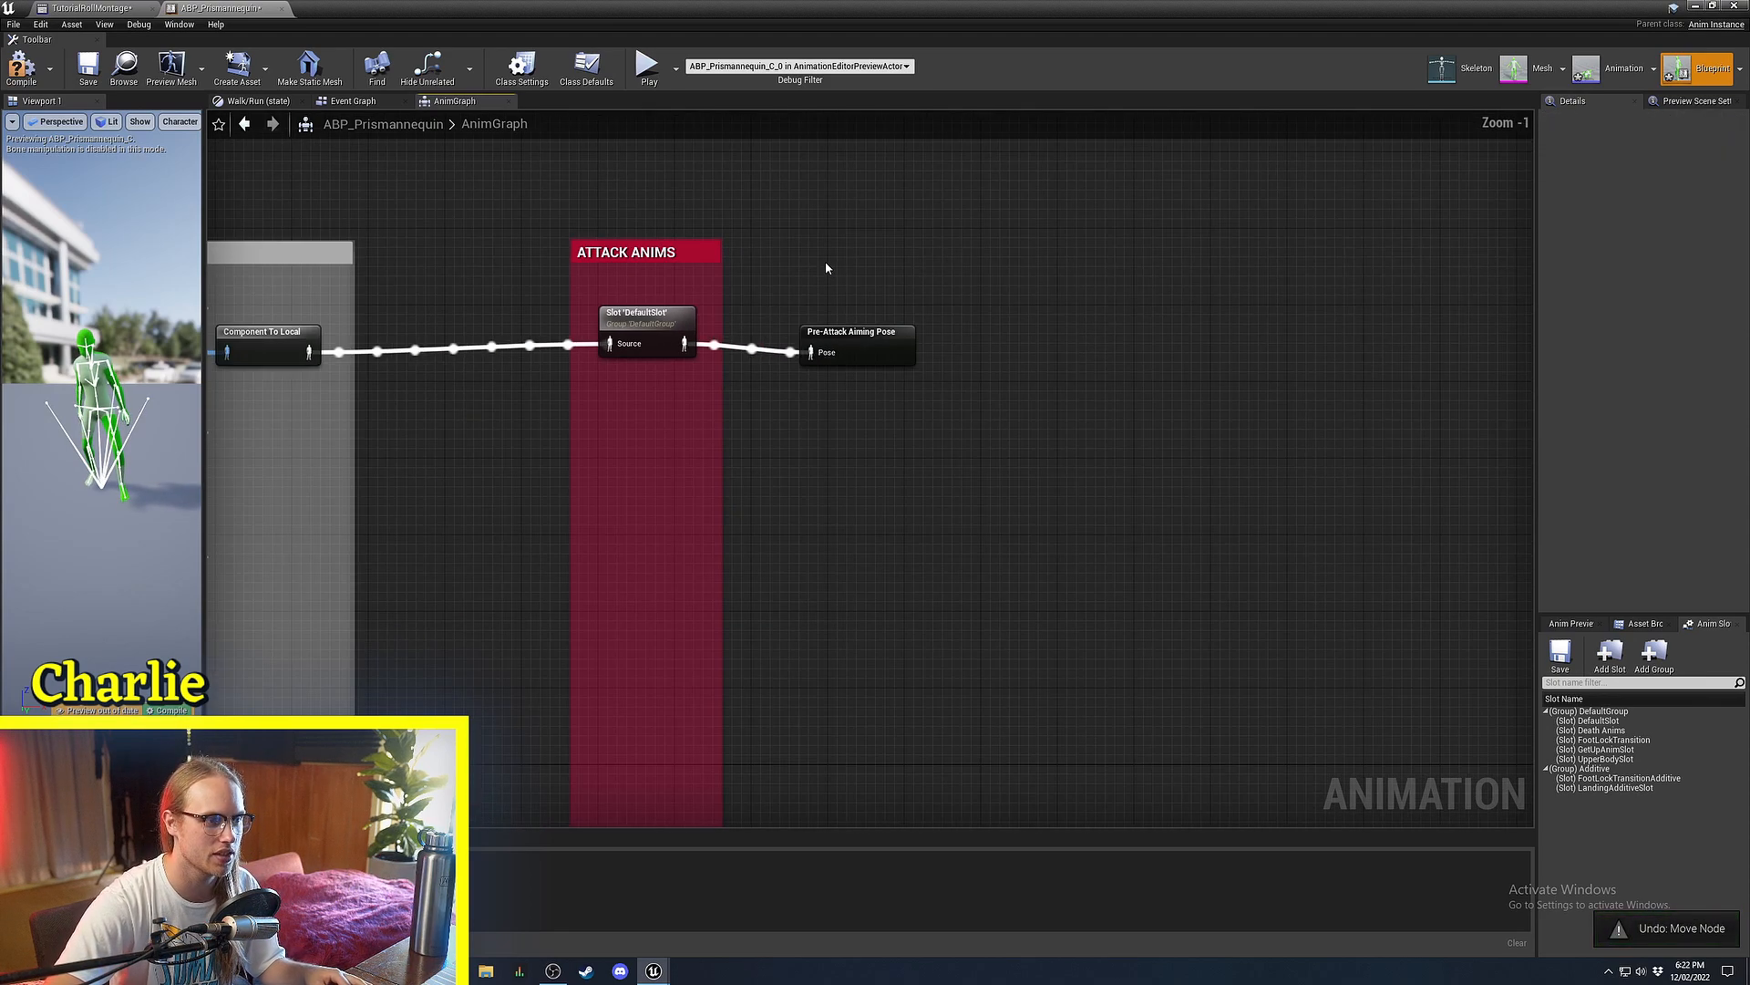
Pan through the AnimGraph to the torso aim comment boxes and nodes.
right_drag(1415, 414, 523, 407)
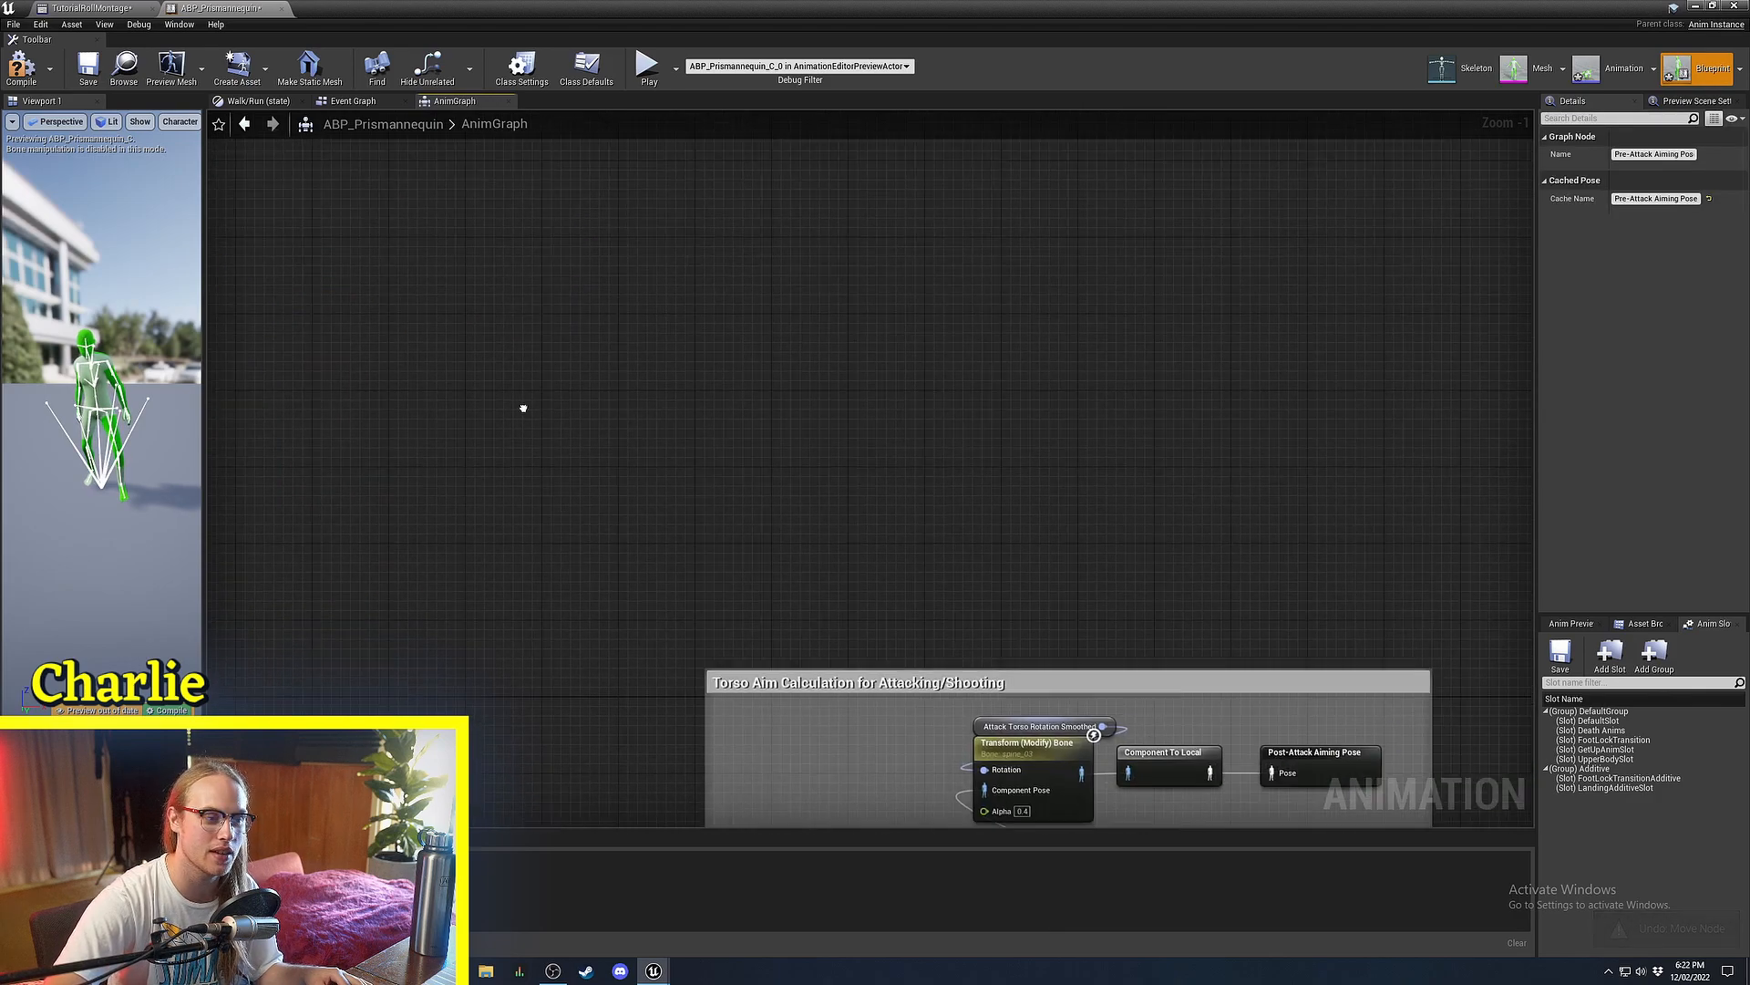
right_drag(847, 518, 527, 243)
right_drag(872, 378, 820, 170)
scroll(1174, 537, down, 1)
right_drag(1173, 537, 792, 576)
click(977, 551)
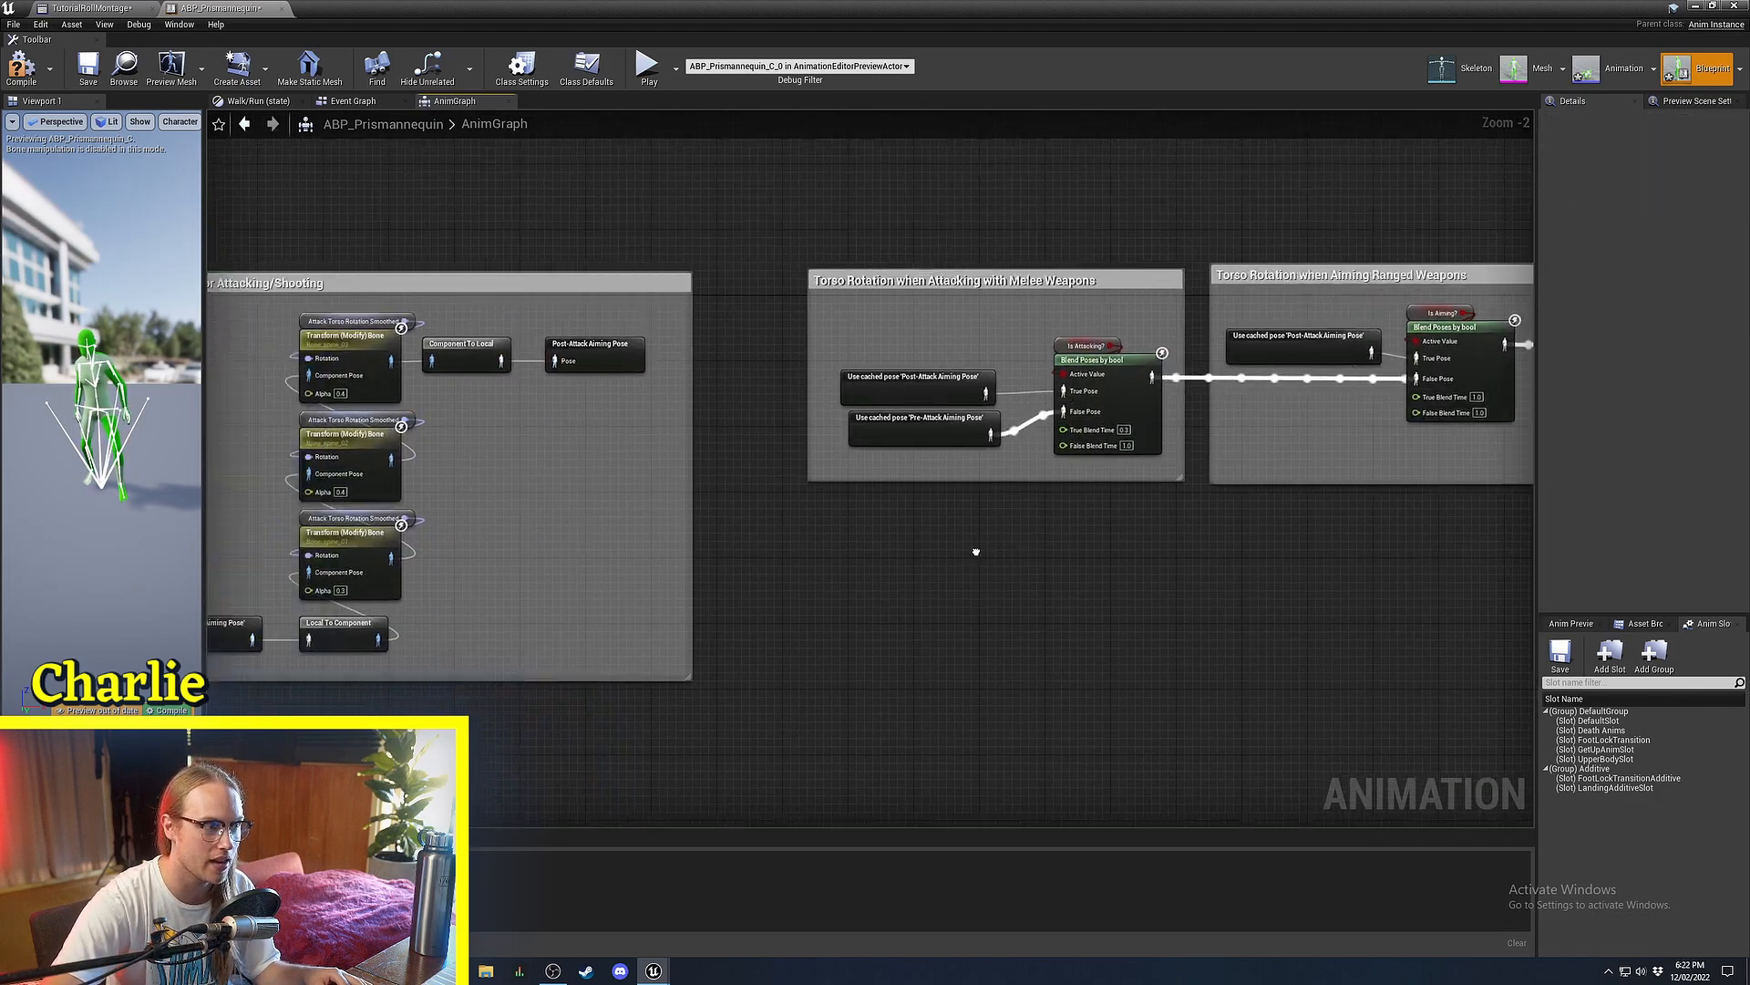
right_drag(428, 643, 996, 535)
ctrl+scroll(996, 536, up, 6)
right_drag(801, 588, 967, 709)
scroll(968, 709, down, 3)
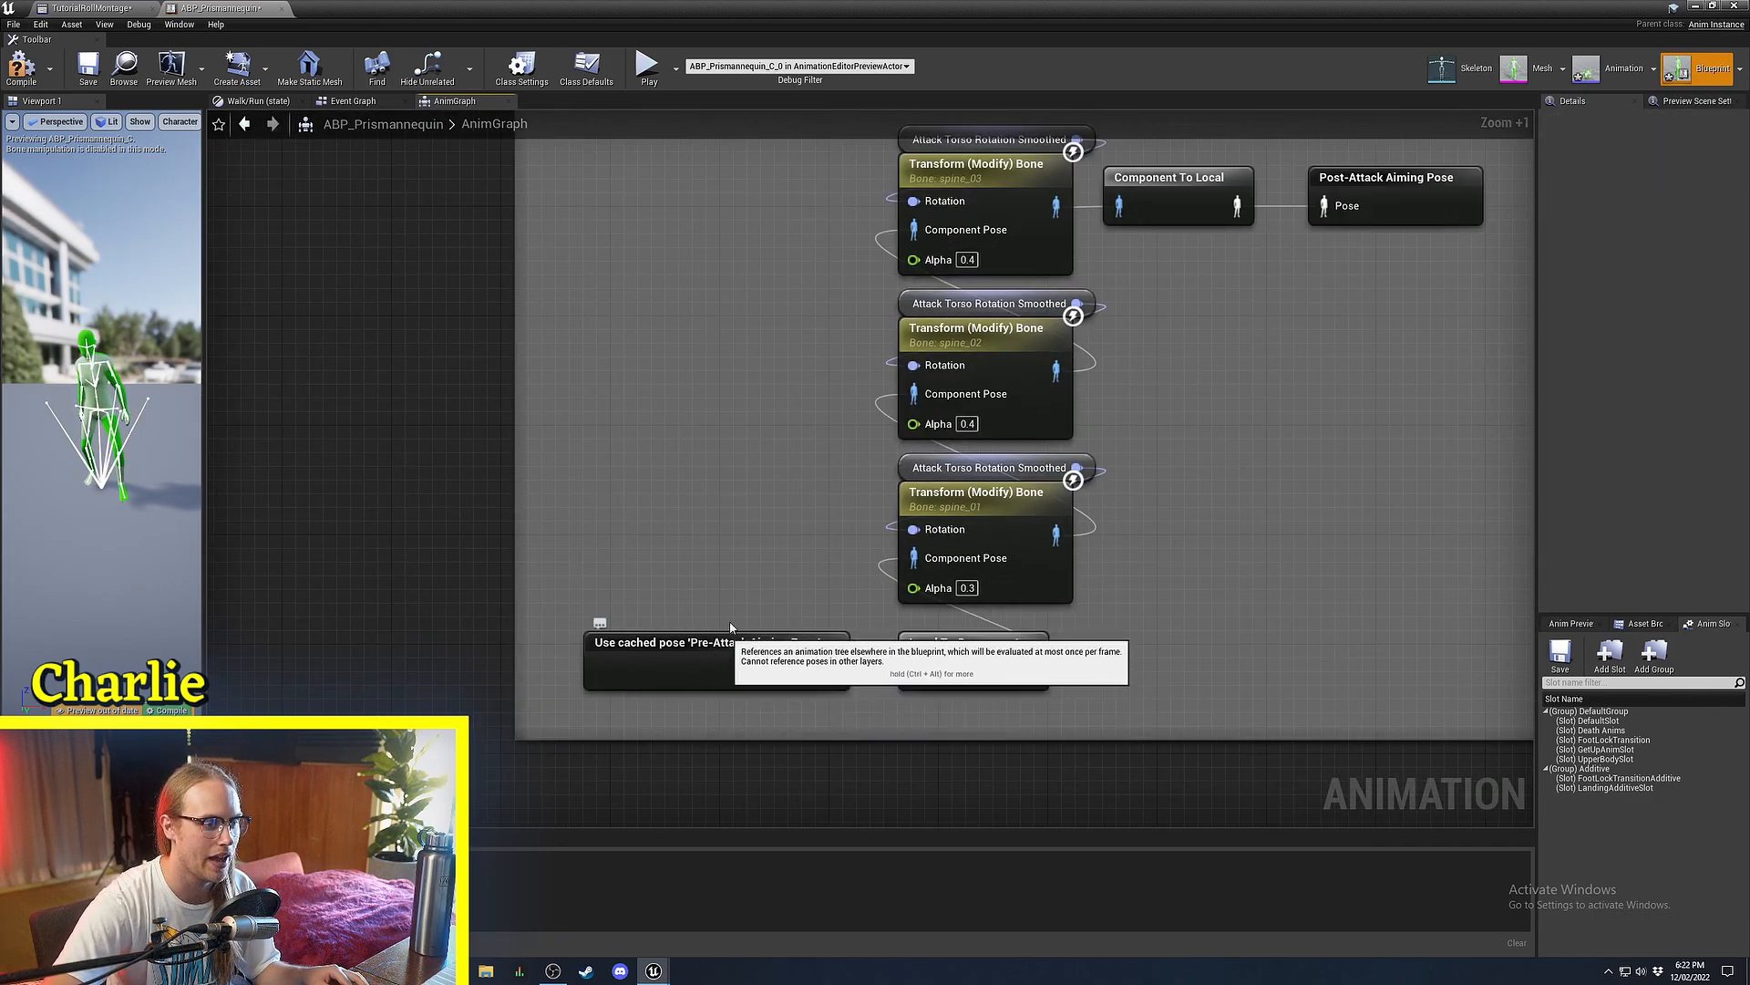
scroll(674, 694, down, 1)
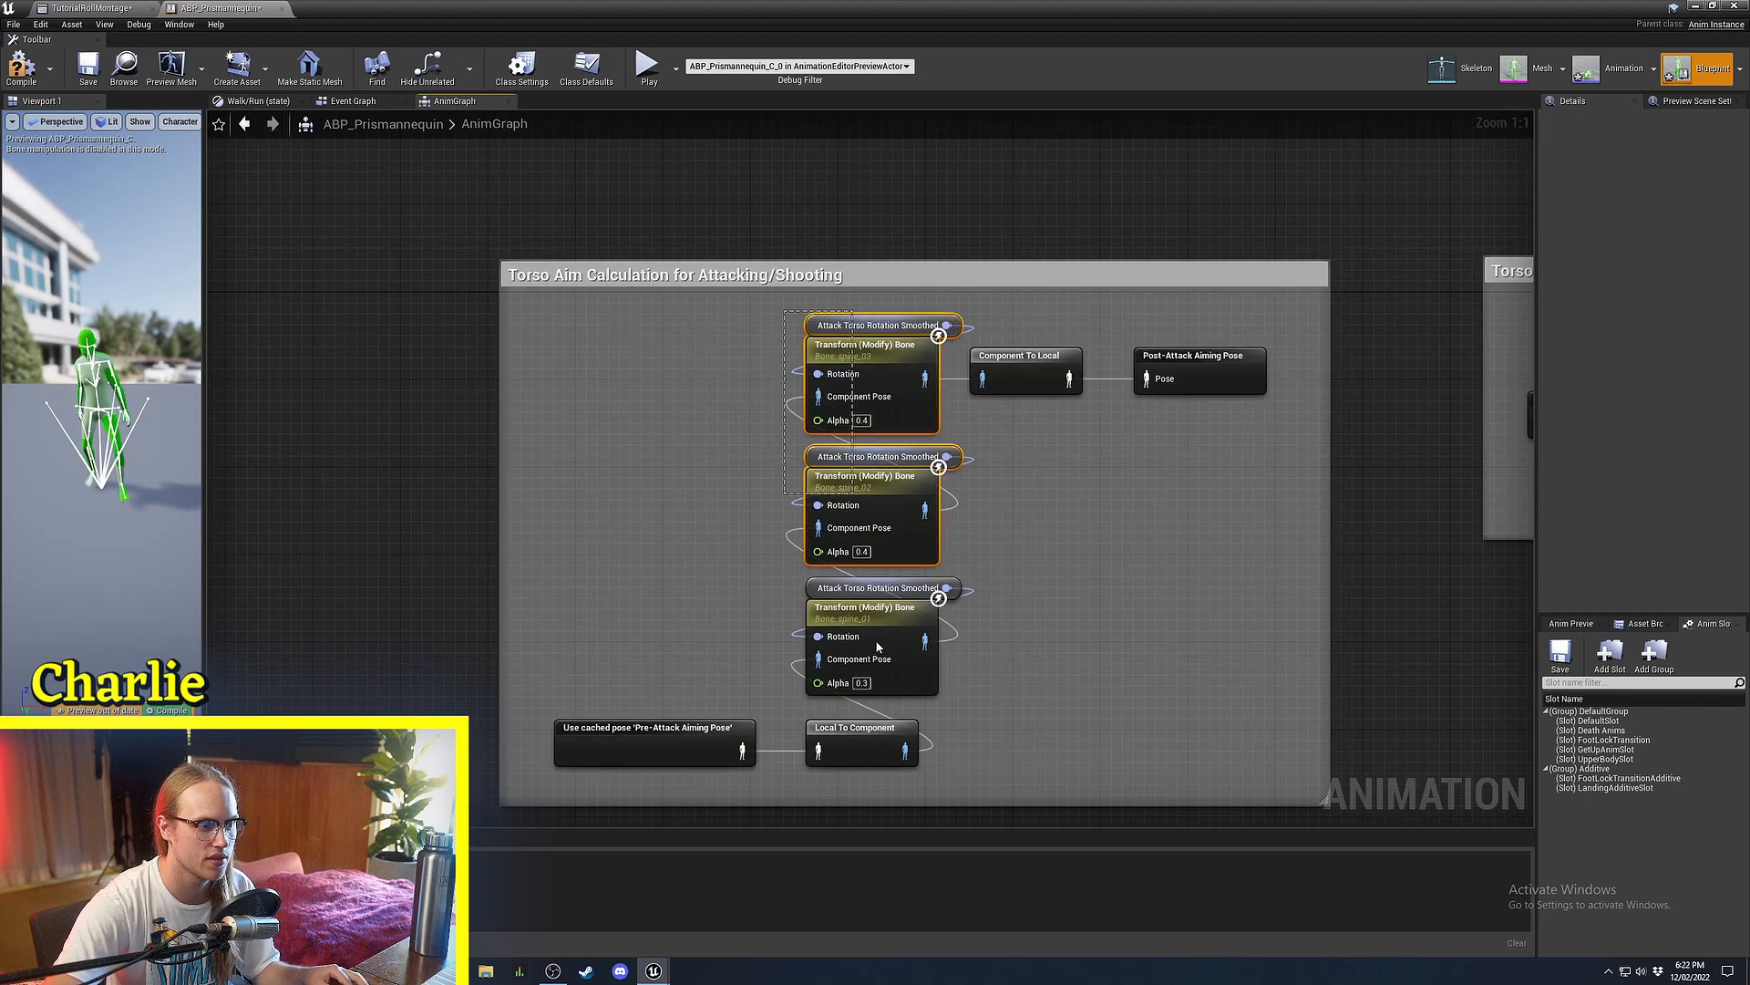
Browse the melee torso rotation, ranged aiming, Foot IK and Landing Compression sections.
right_drag(1064, 609, 447, 639)
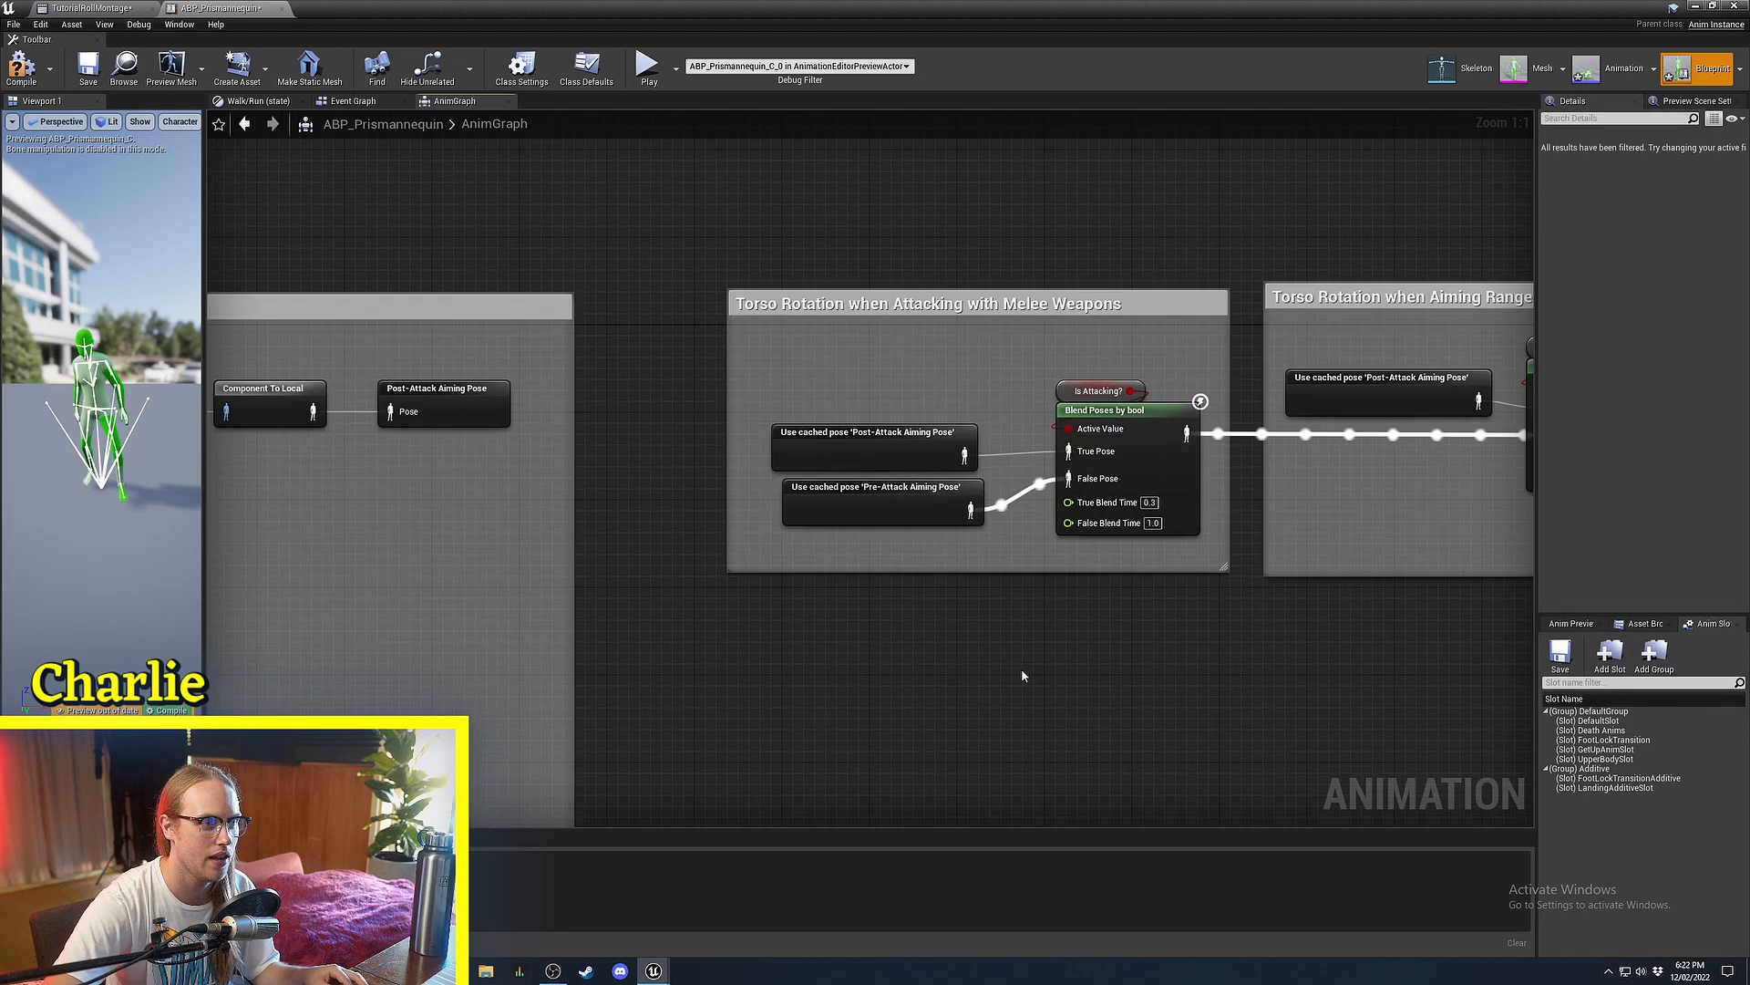
right_drag(1022, 675, 655, 679)
scroll(655, 678, down, 2)
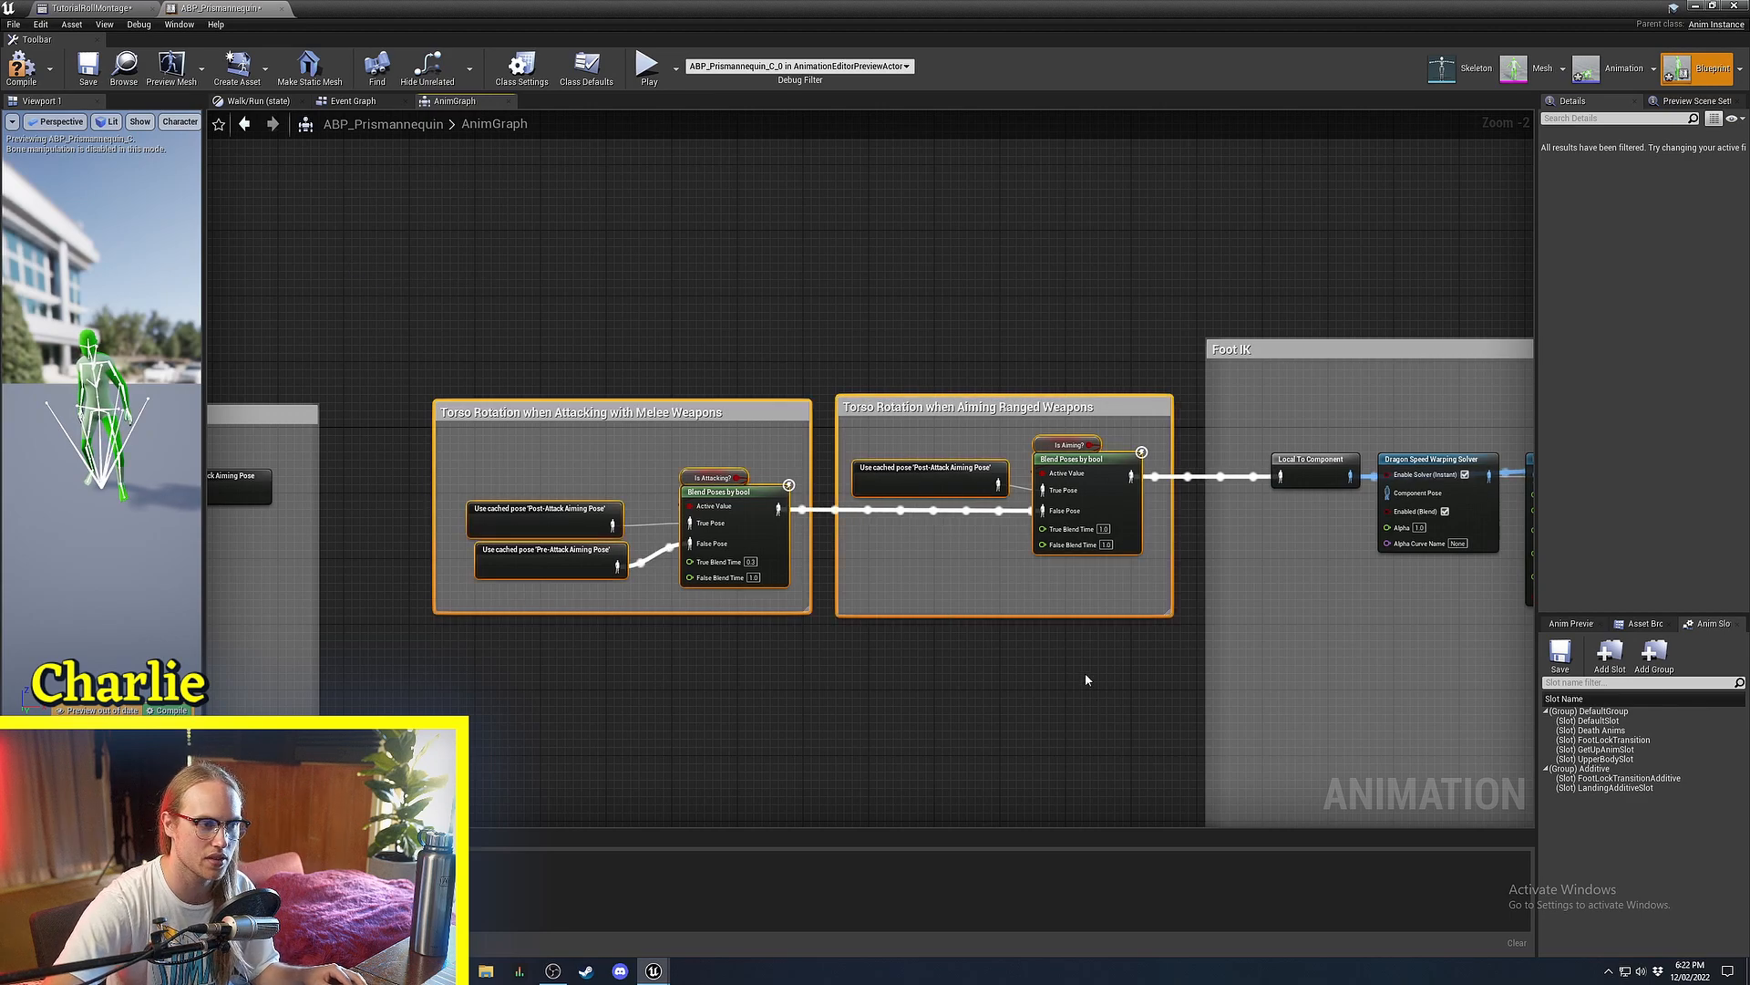
right_drag(1085, 674, 881, 609)
right_drag(991, 328, 288, 330)
click(876, 456)
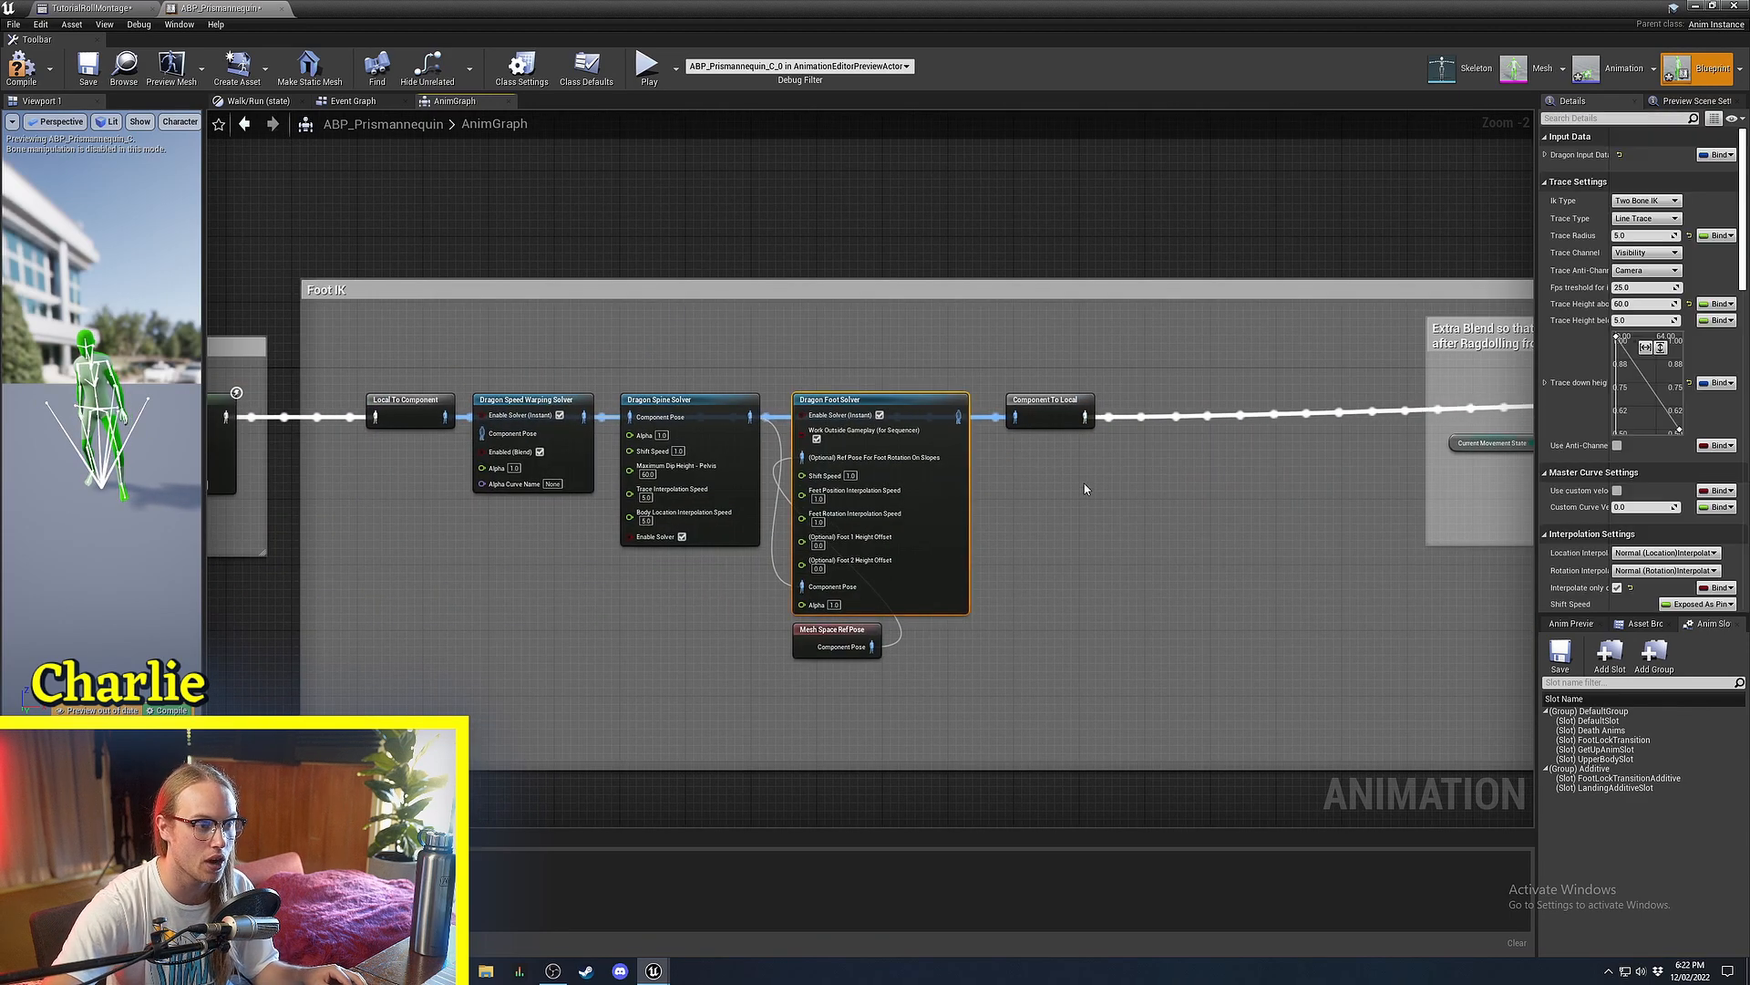
right_drag(1259, 504, 489, 500)
click(930, 606)
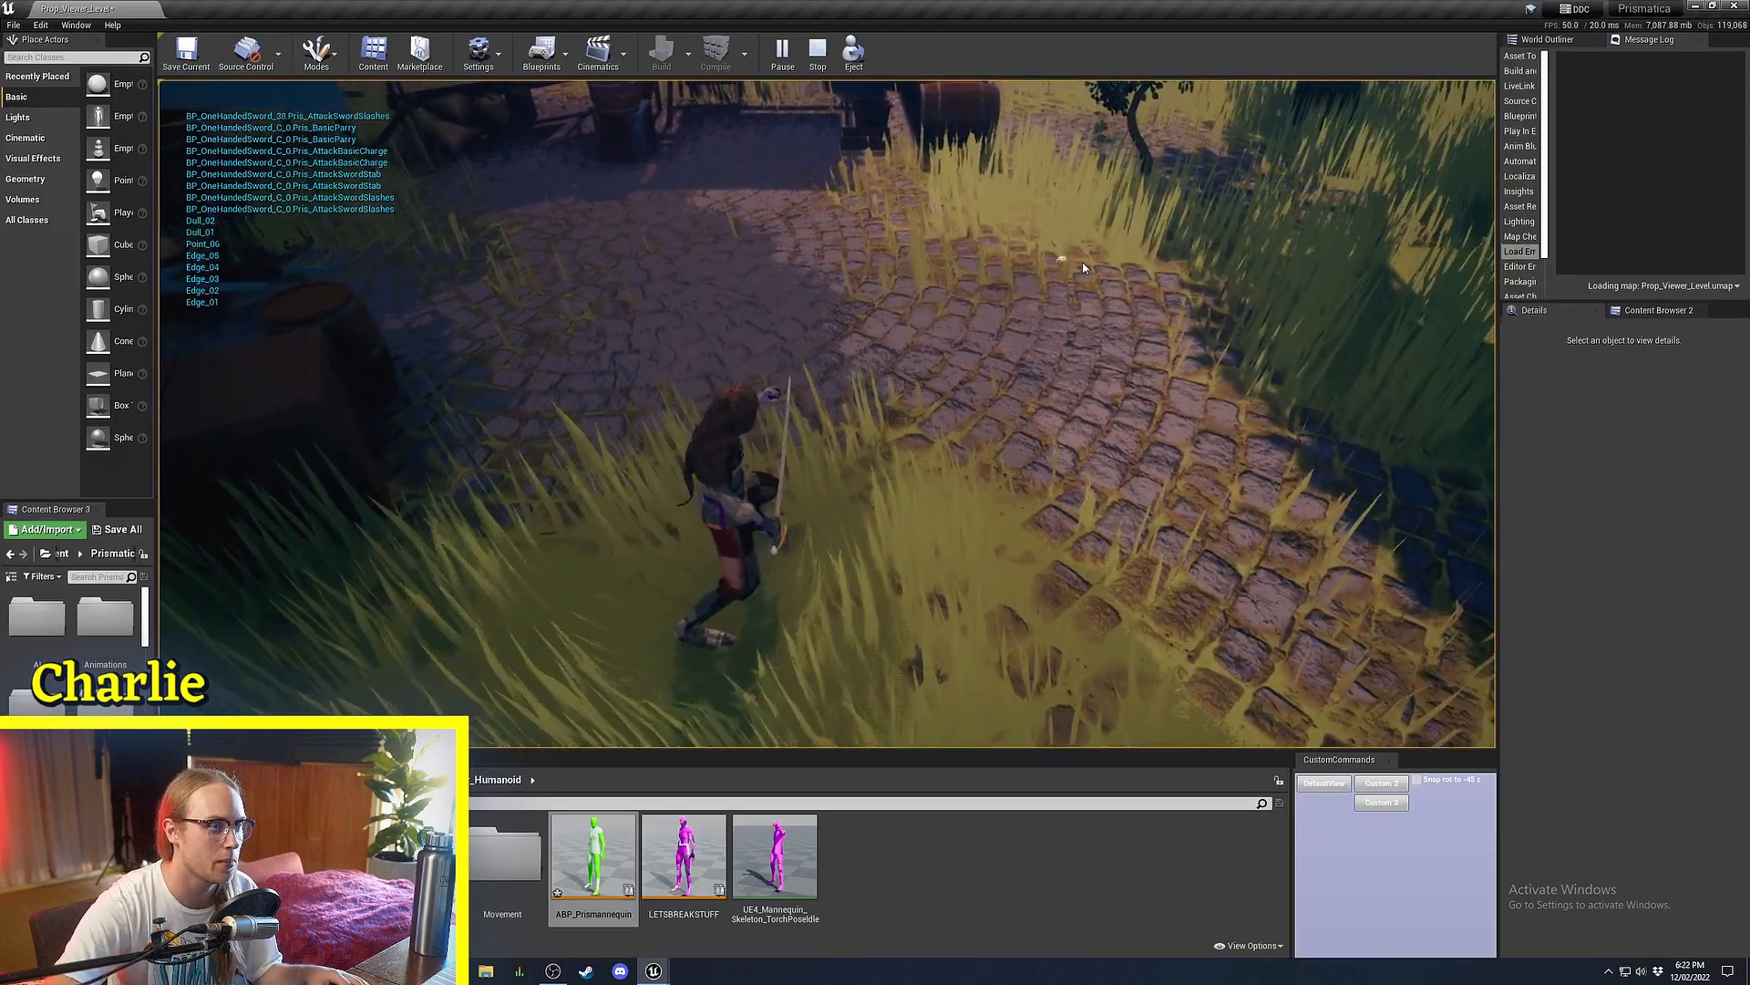
Walk the character back and chain a series of sword slashes toward the target.
key(s)
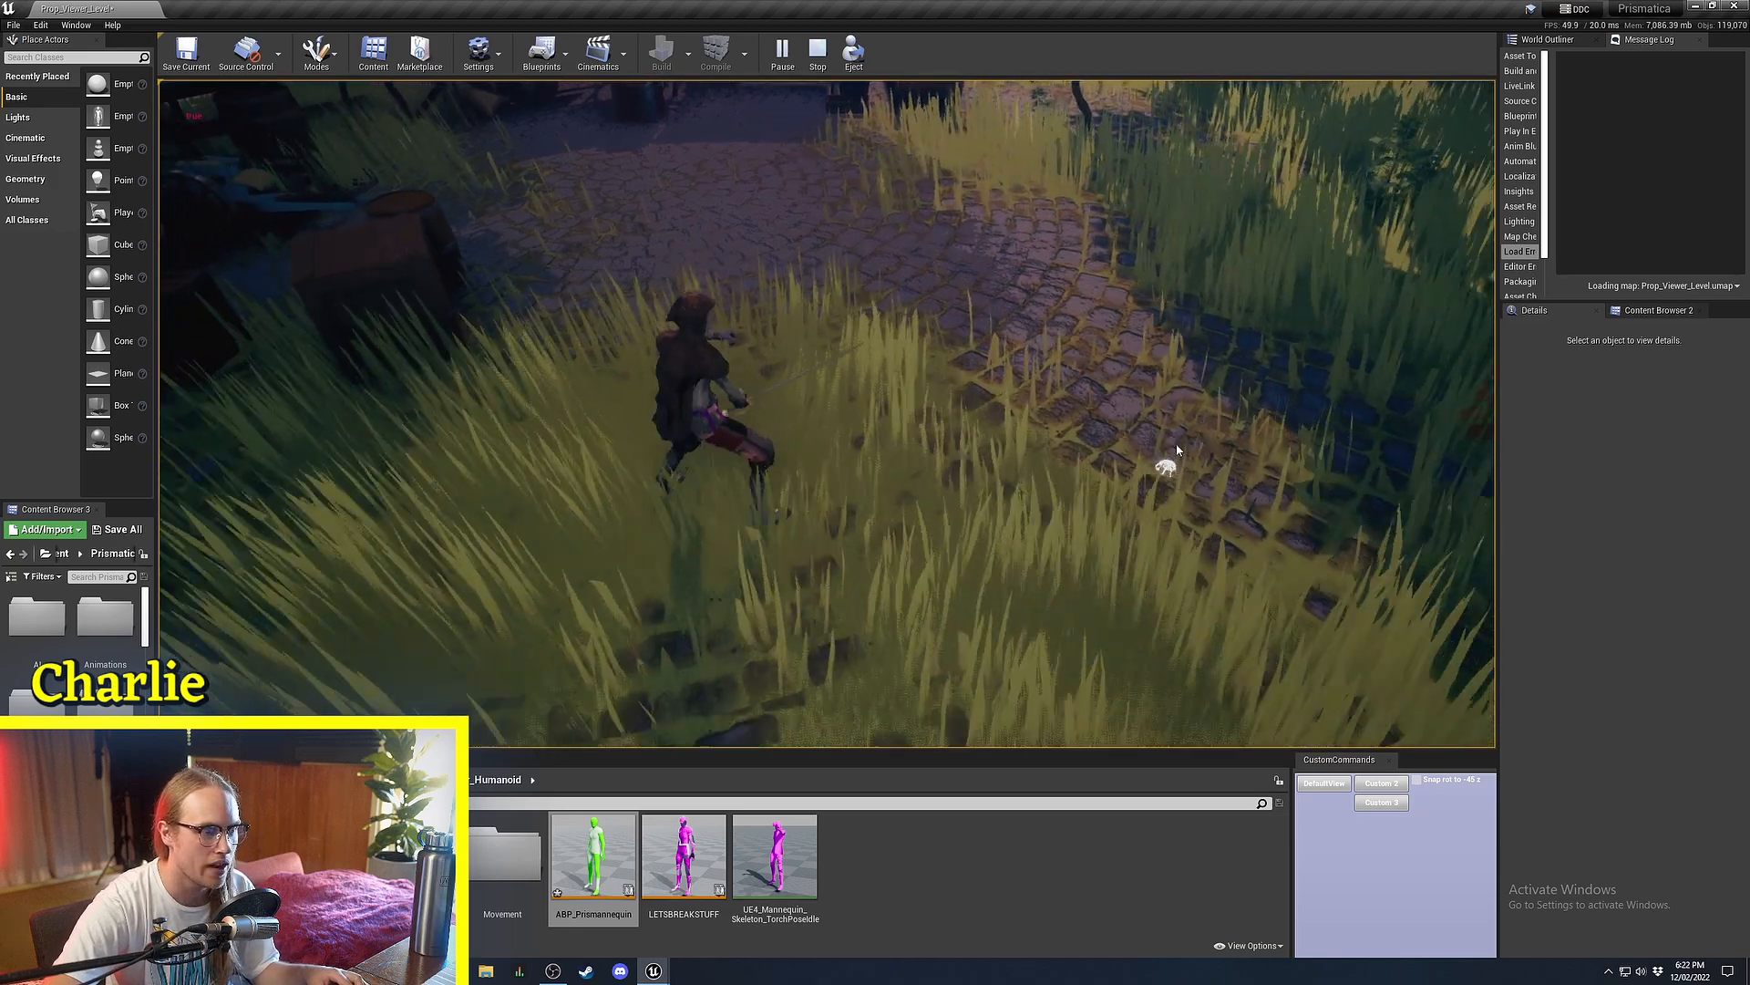
click(1173, 443)
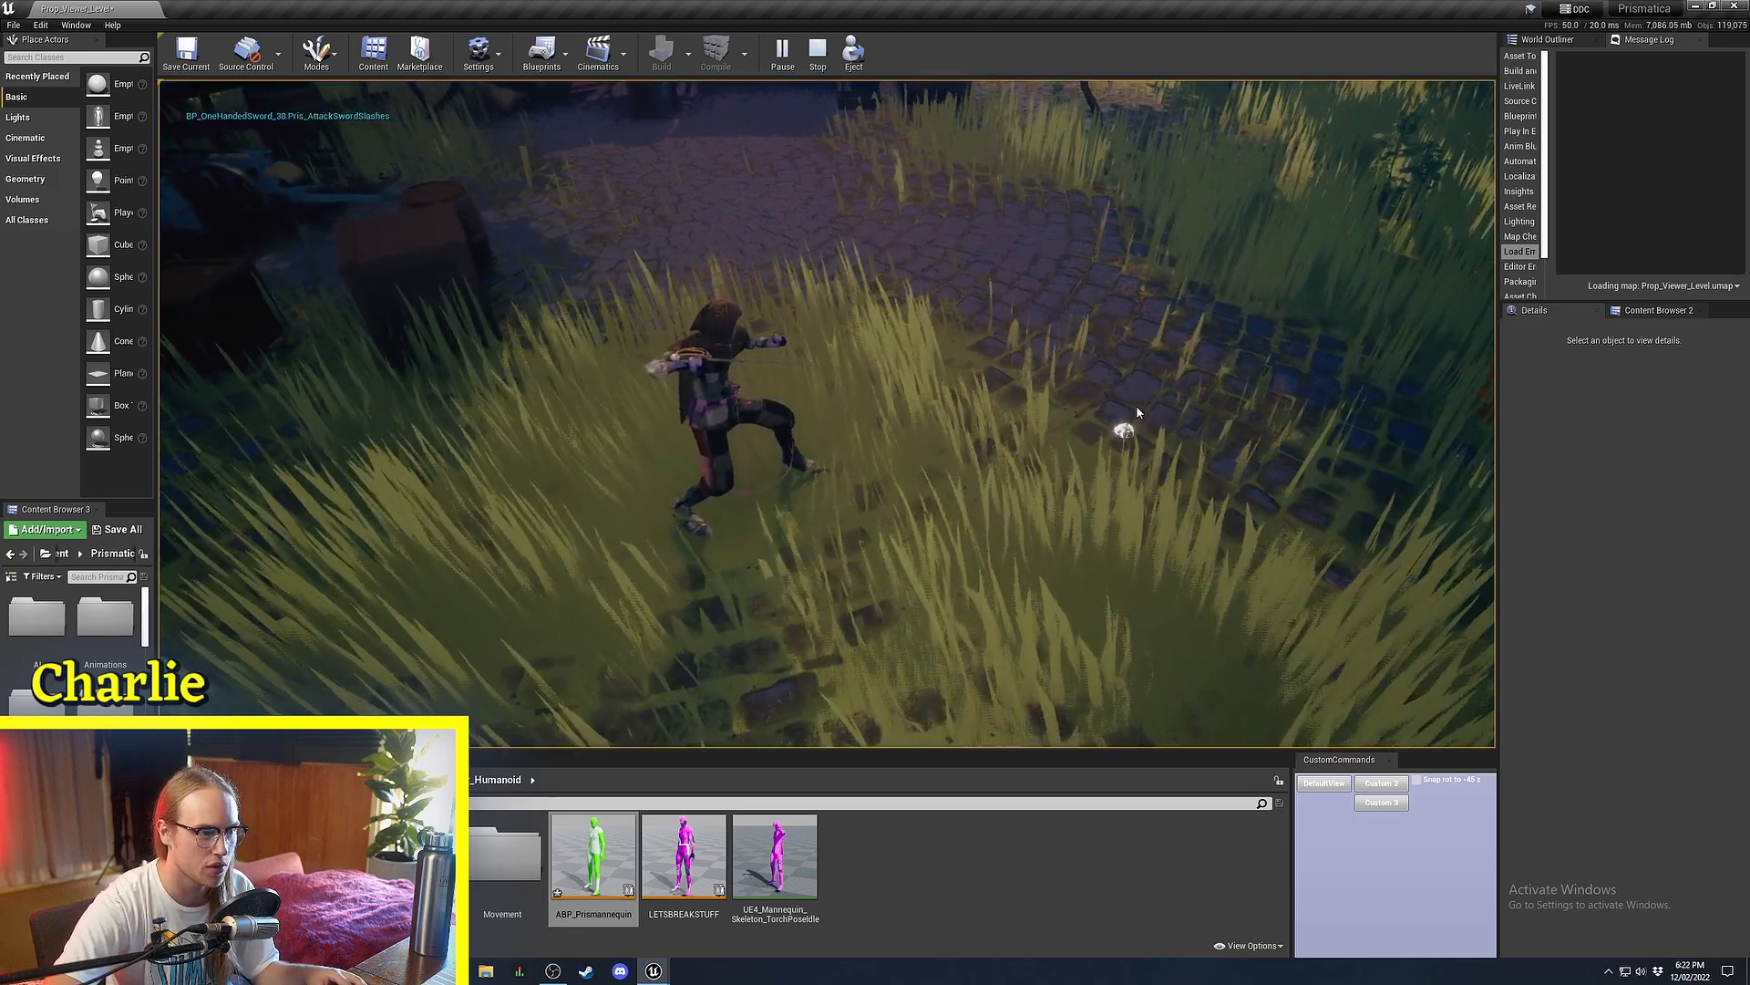
click(1139, 409)
click(1114, 344)
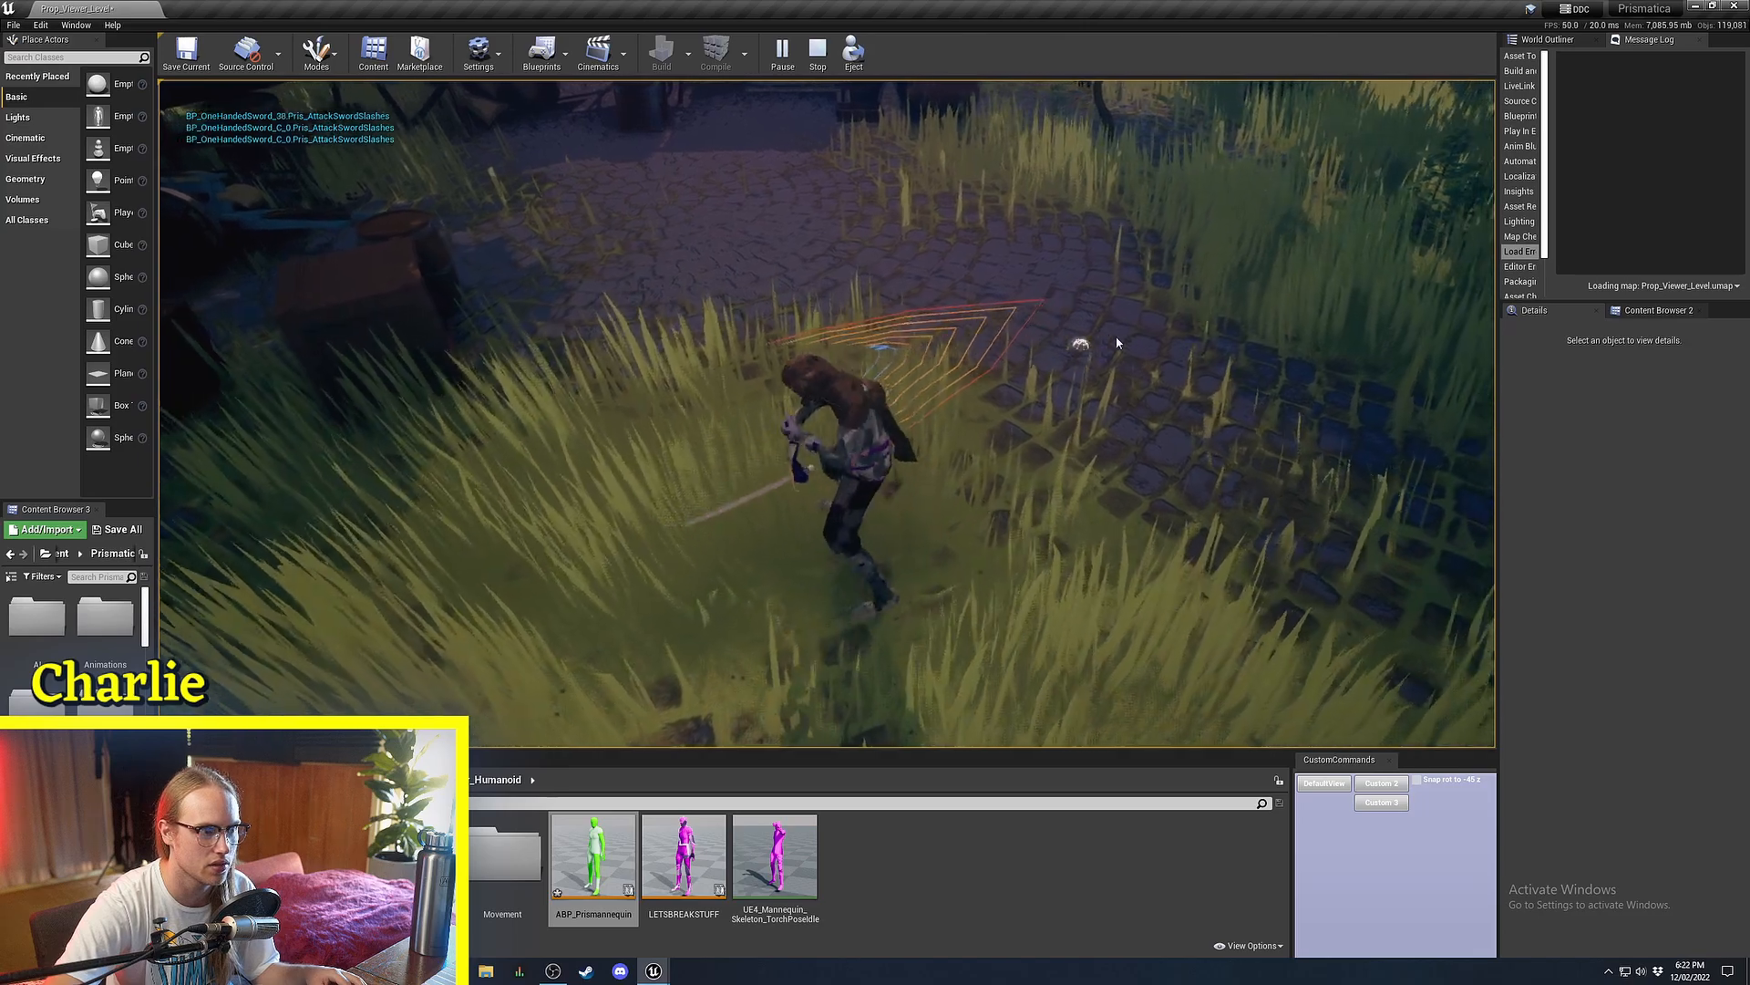
click(539, 285)
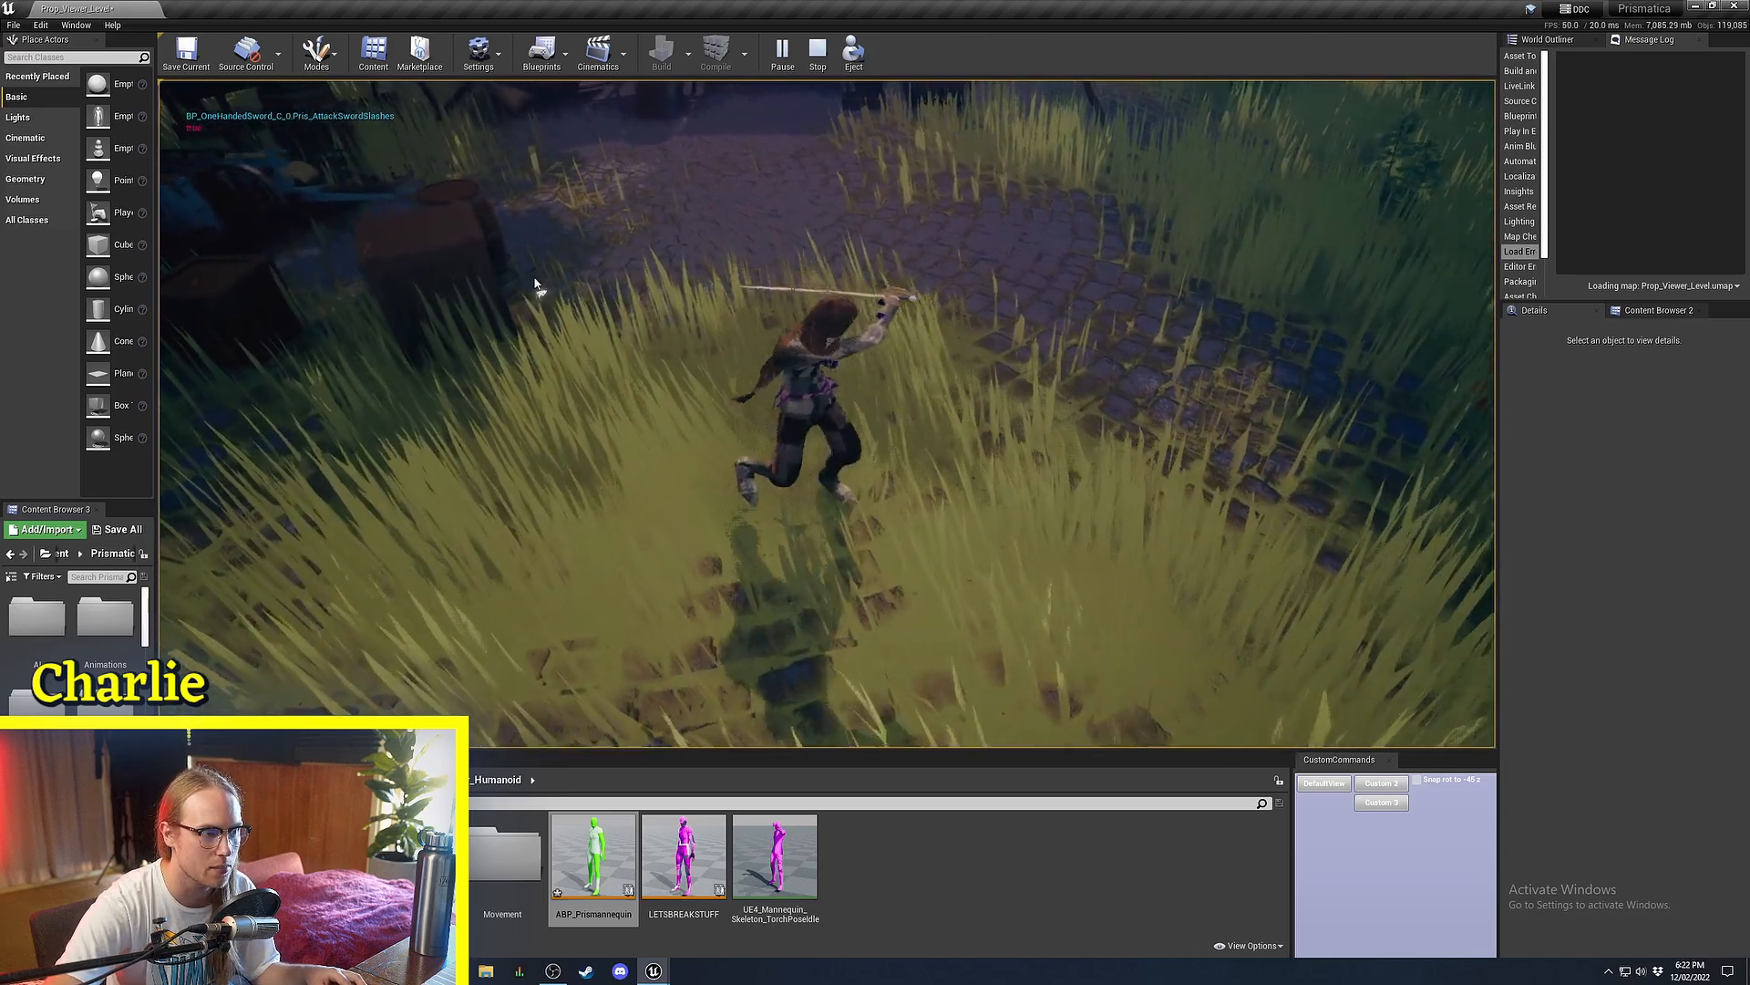
click(829, 332)
click(456, 432)
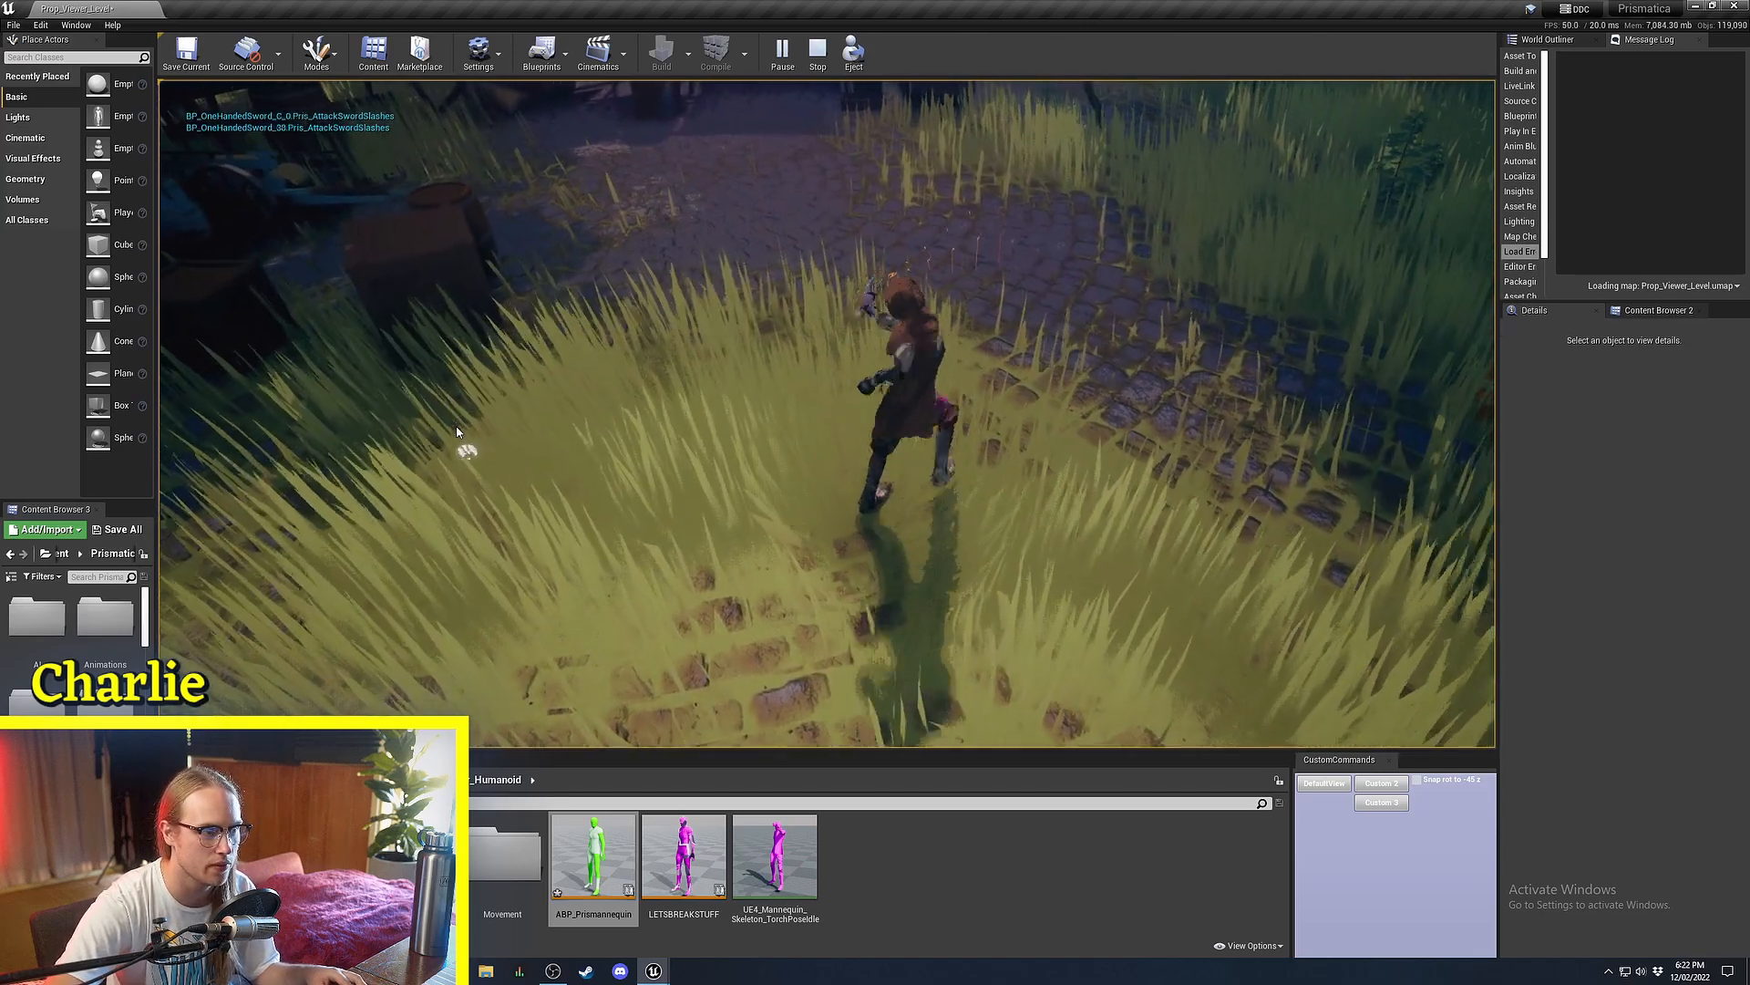
click(458, 433)
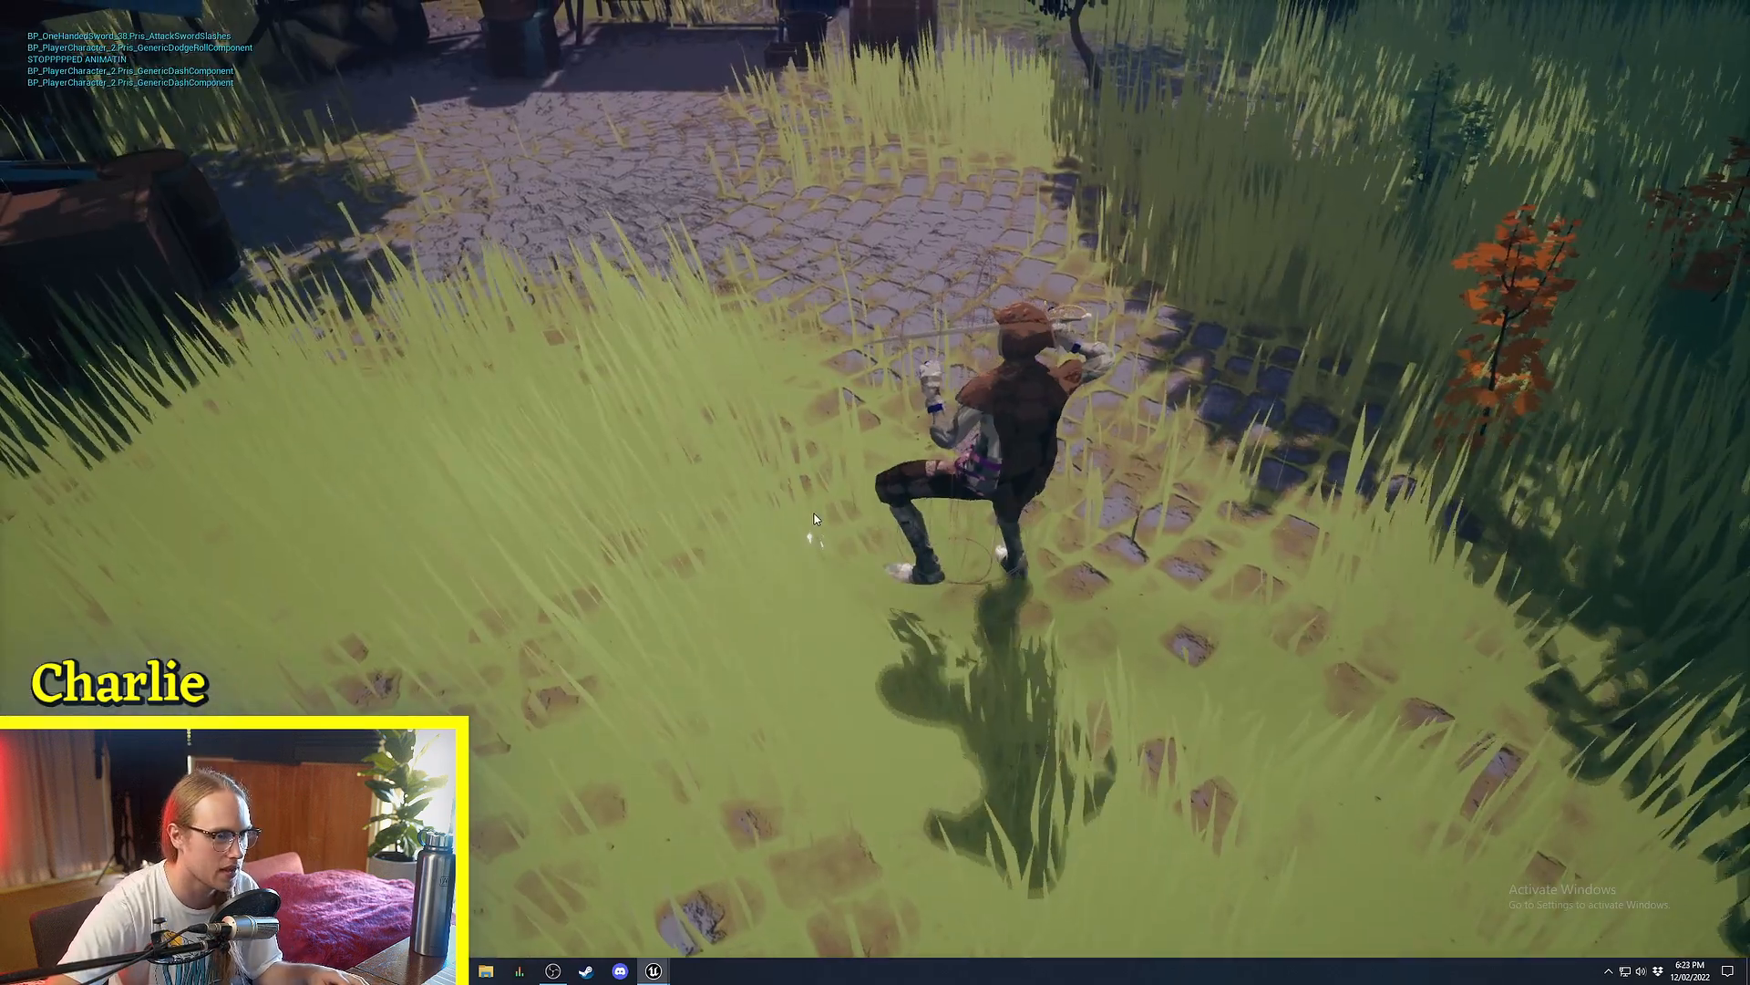
click(828, 558)
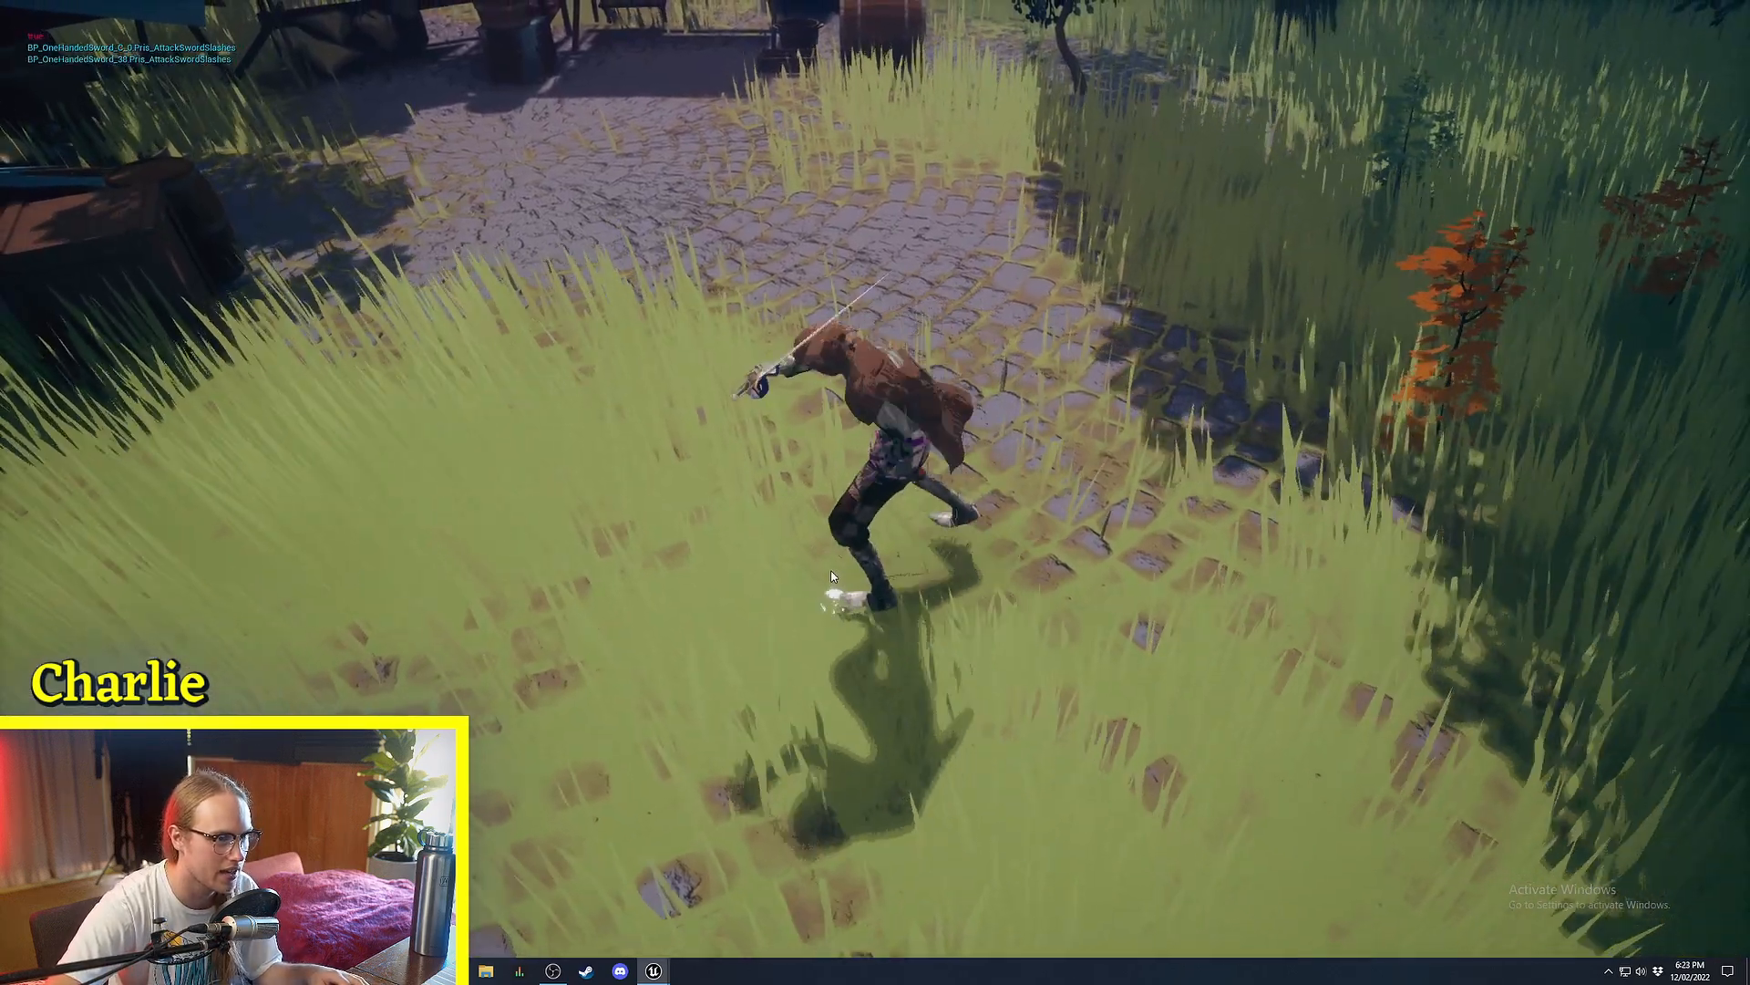
click(821, 583)
Walk toward the market stalls slashing, dash with Space, then stop play with Escape.
click(430, 228)
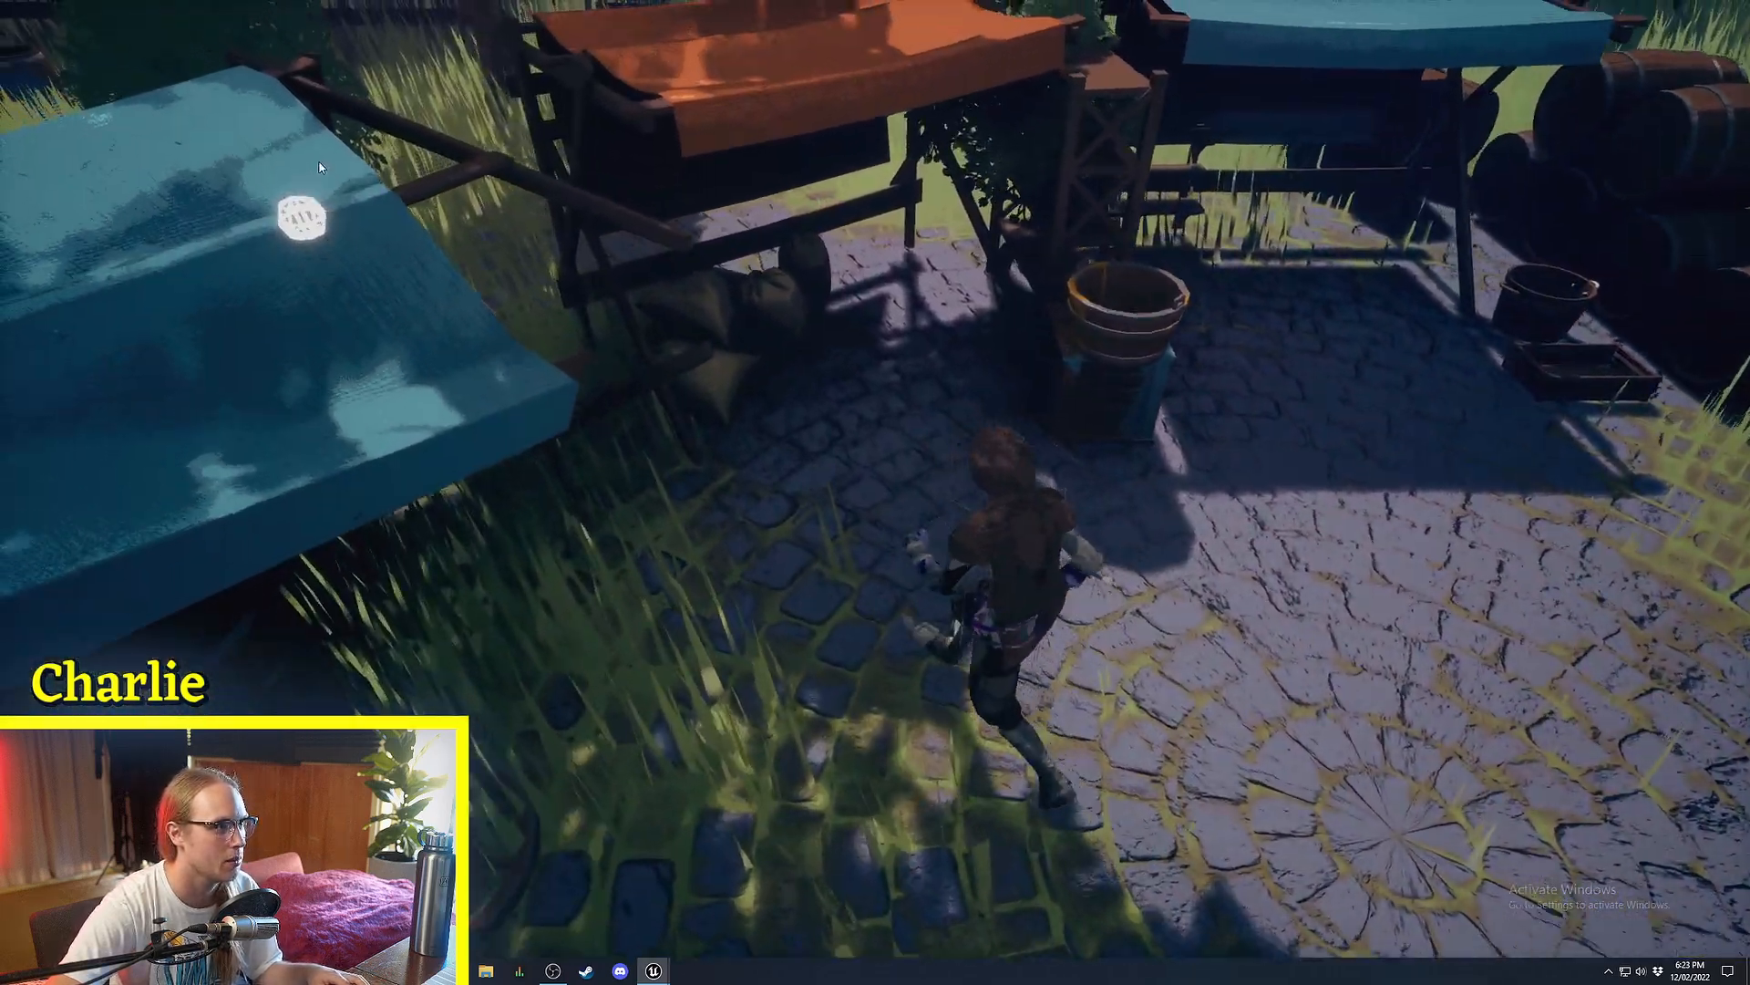
click(388, 169)
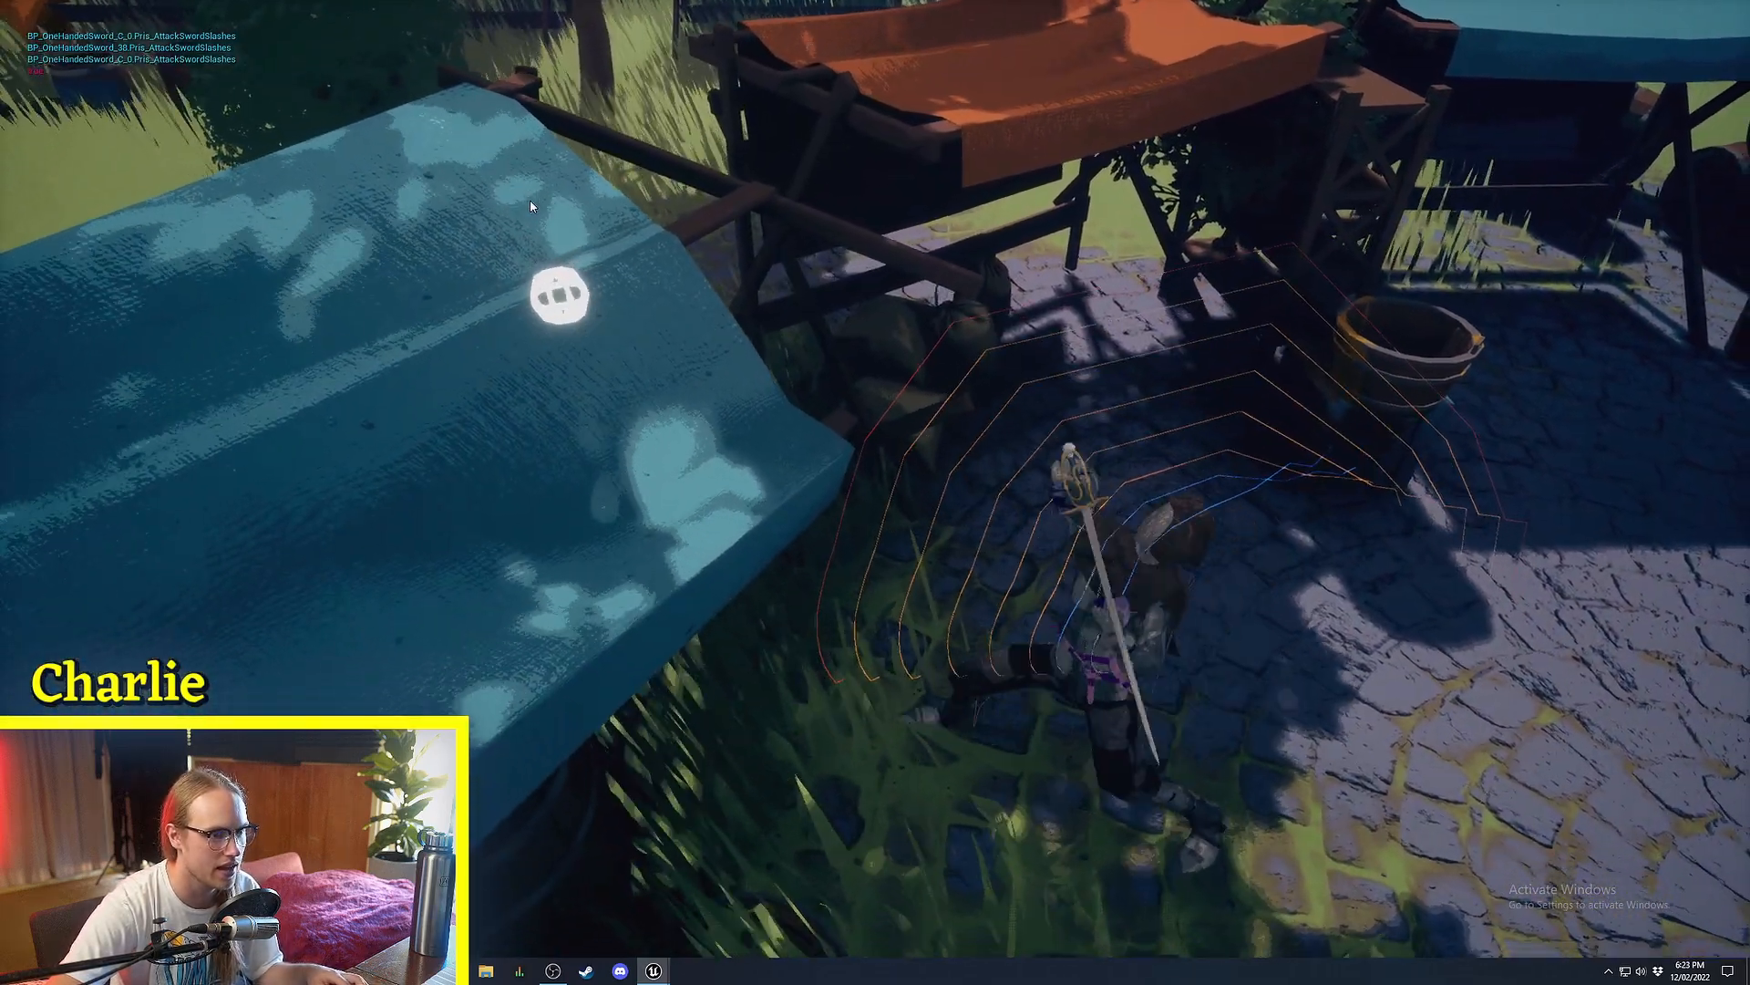
click(546, 210)
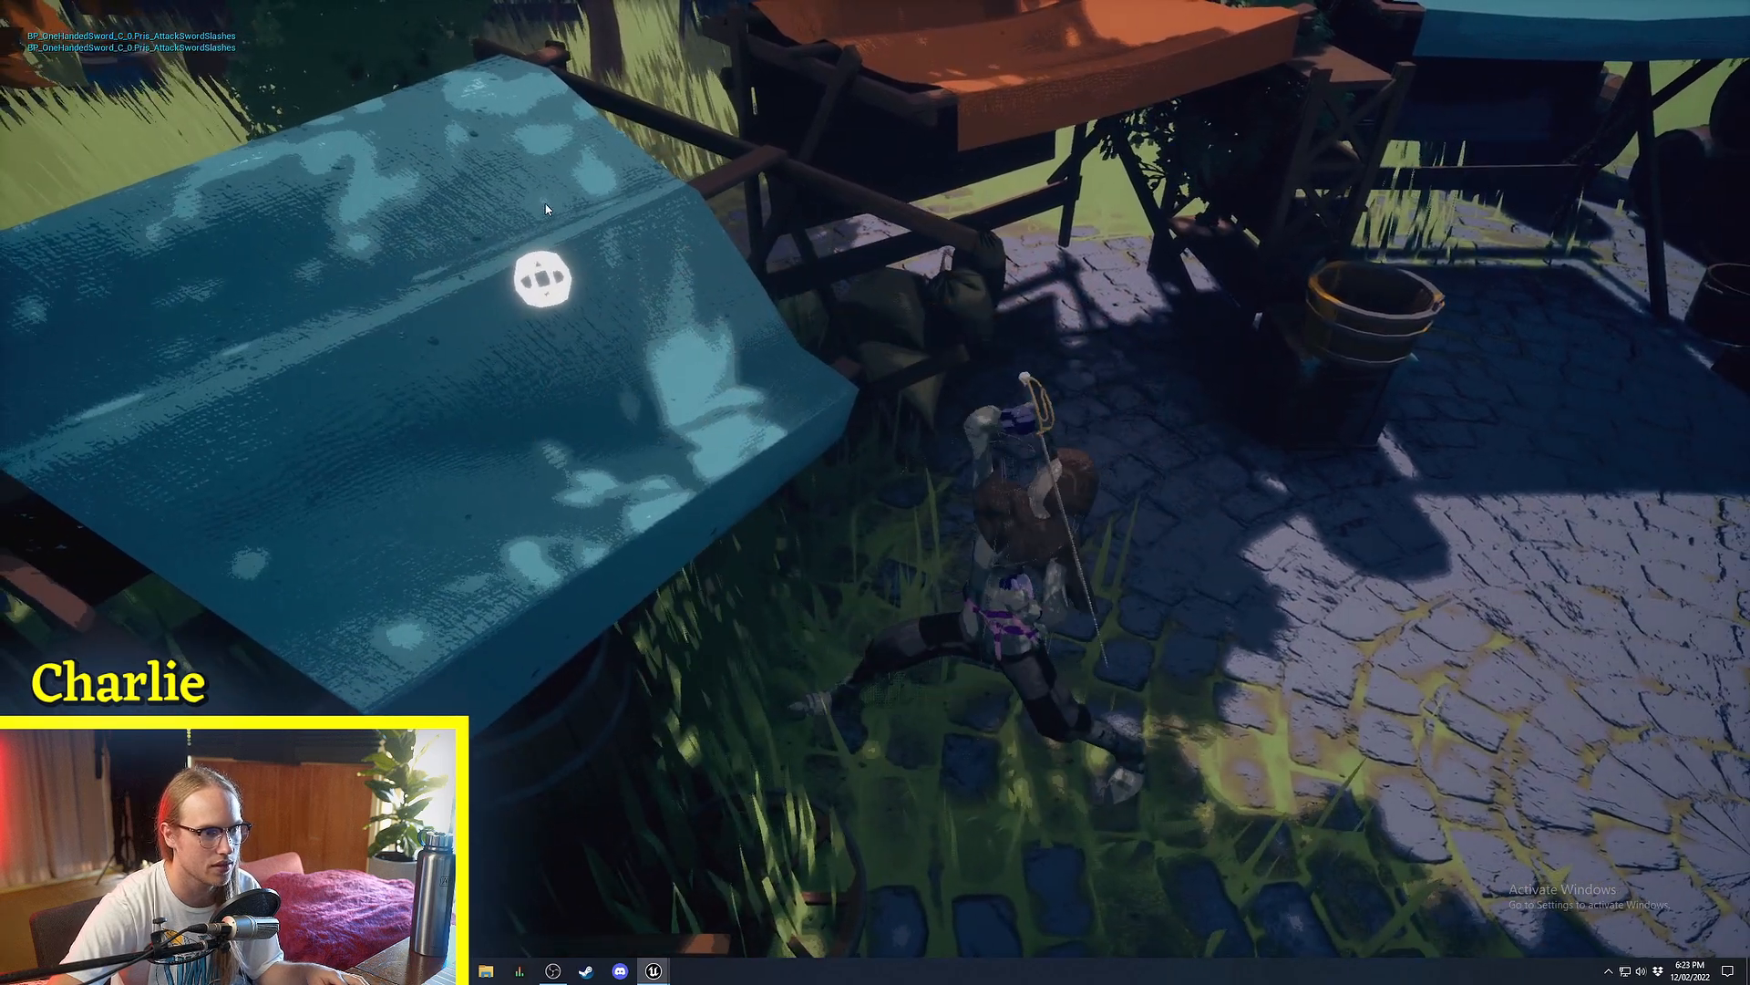
click(545, 208)
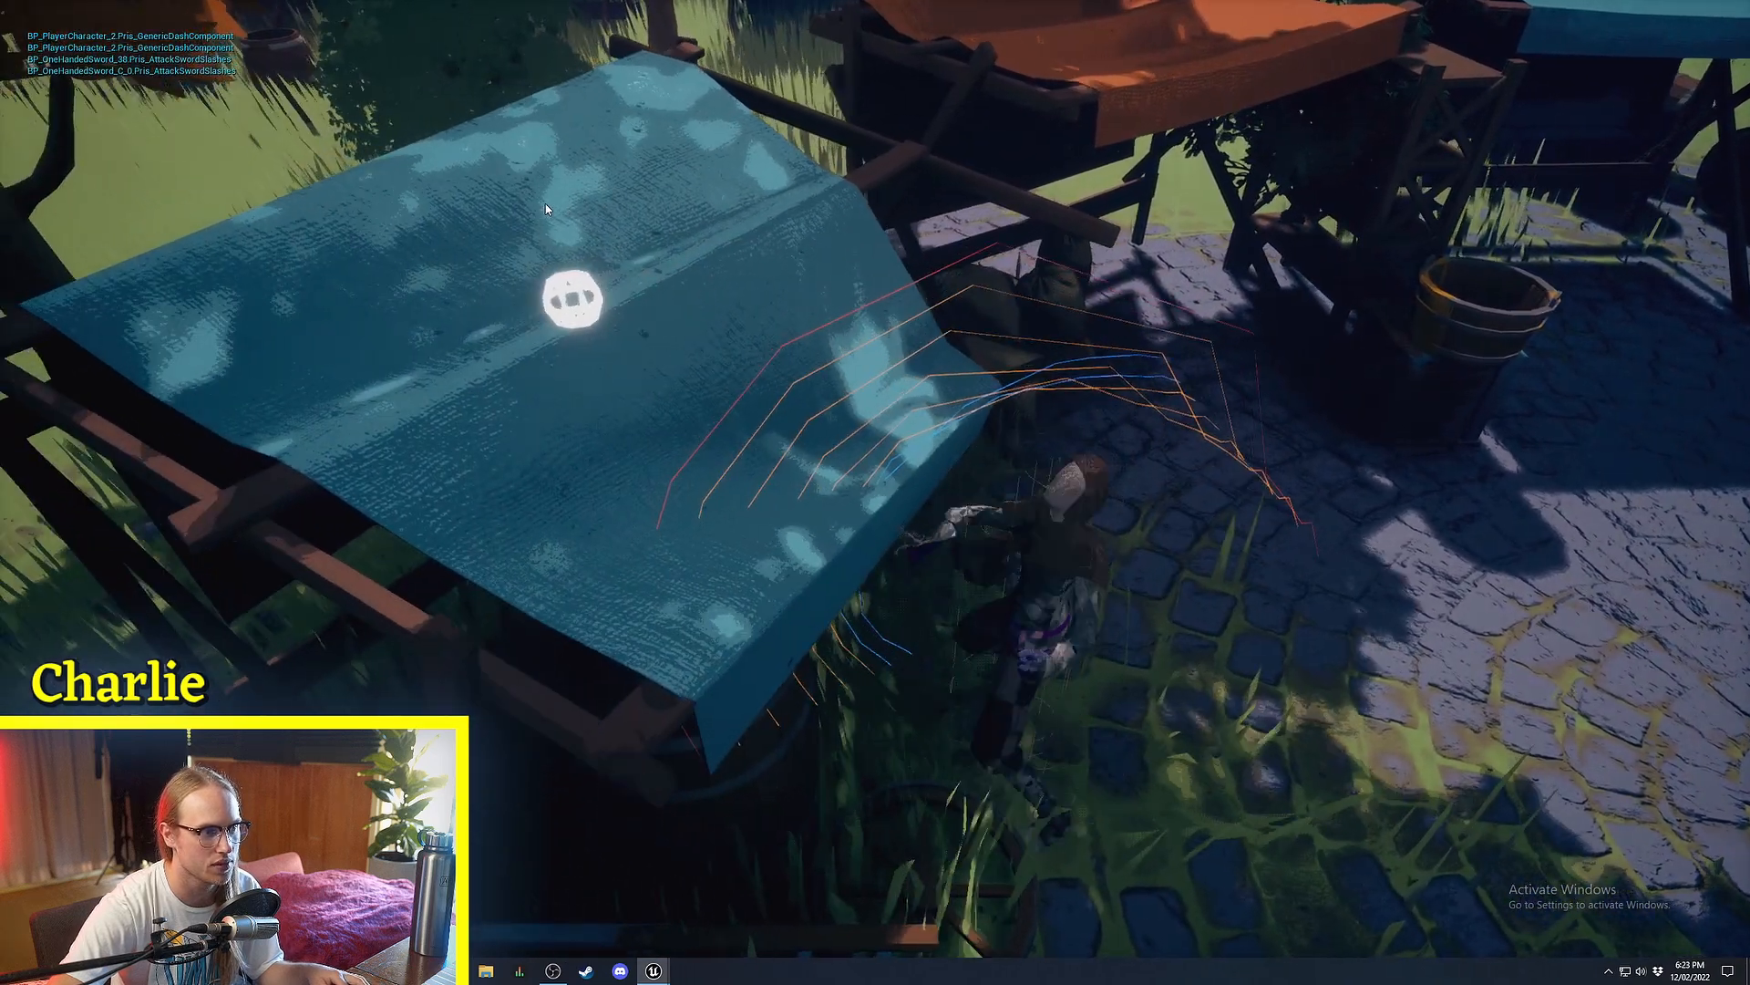
key(space)
key(Escape)
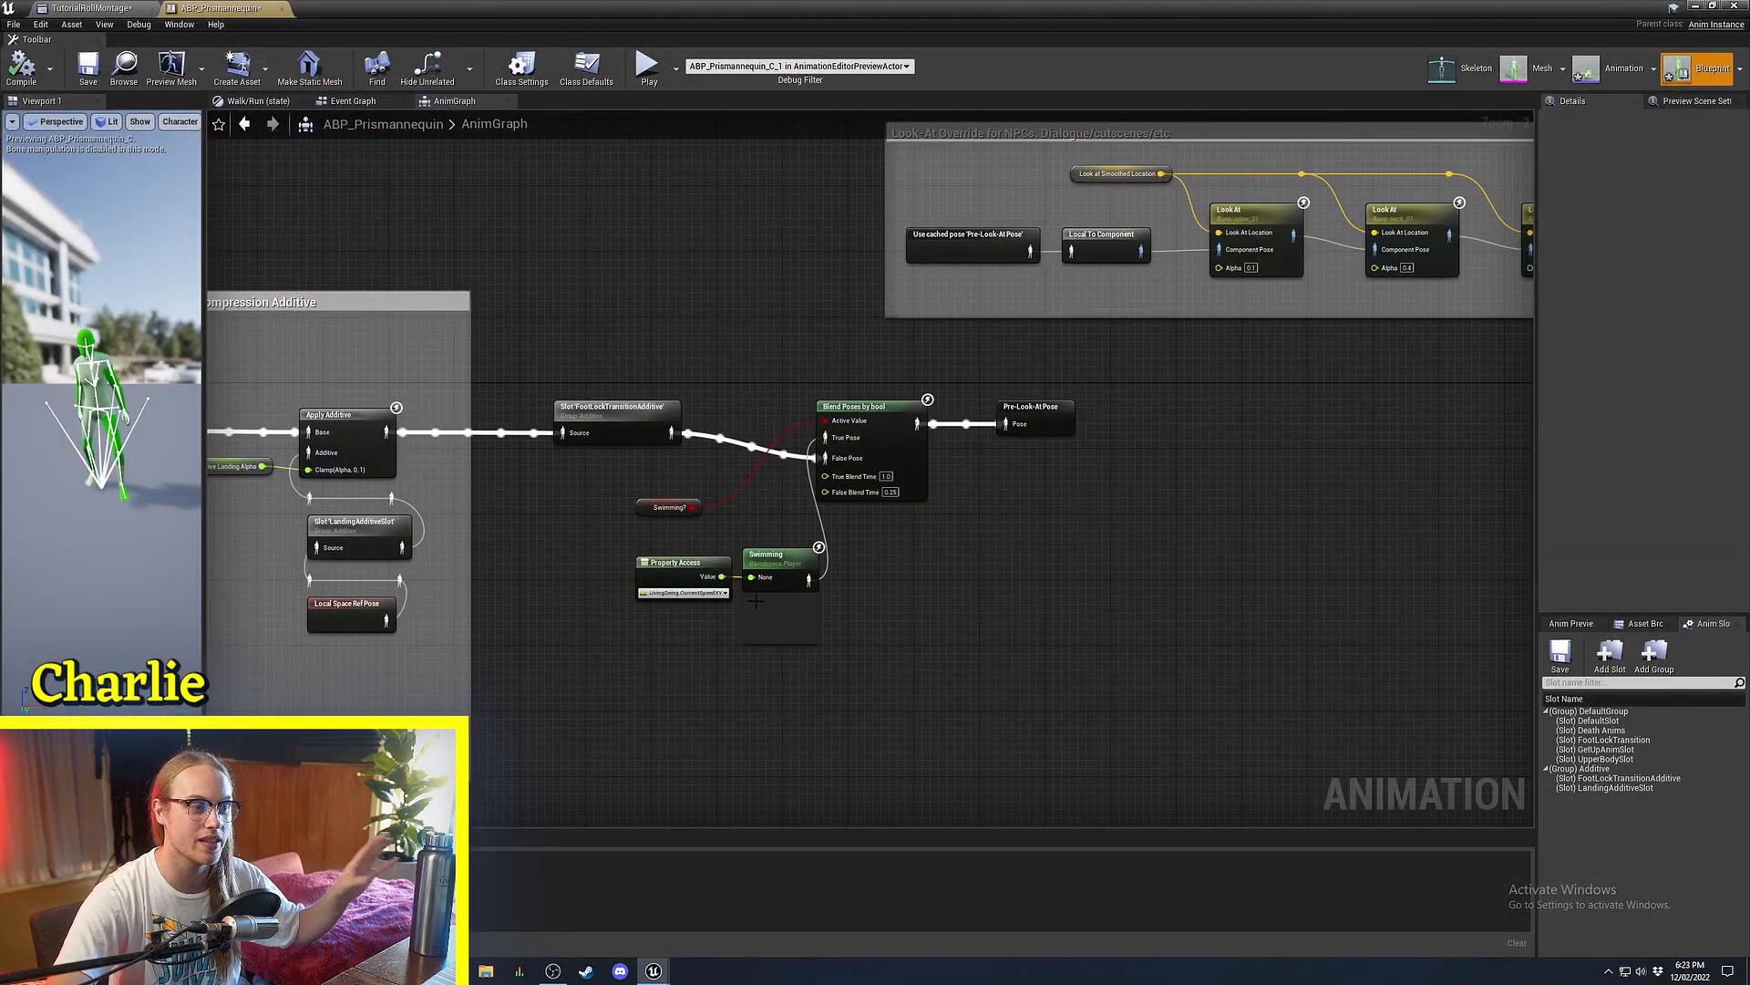
right_drag(638, 474, 867, 511)
right_drag(821, 456, 889, 579)
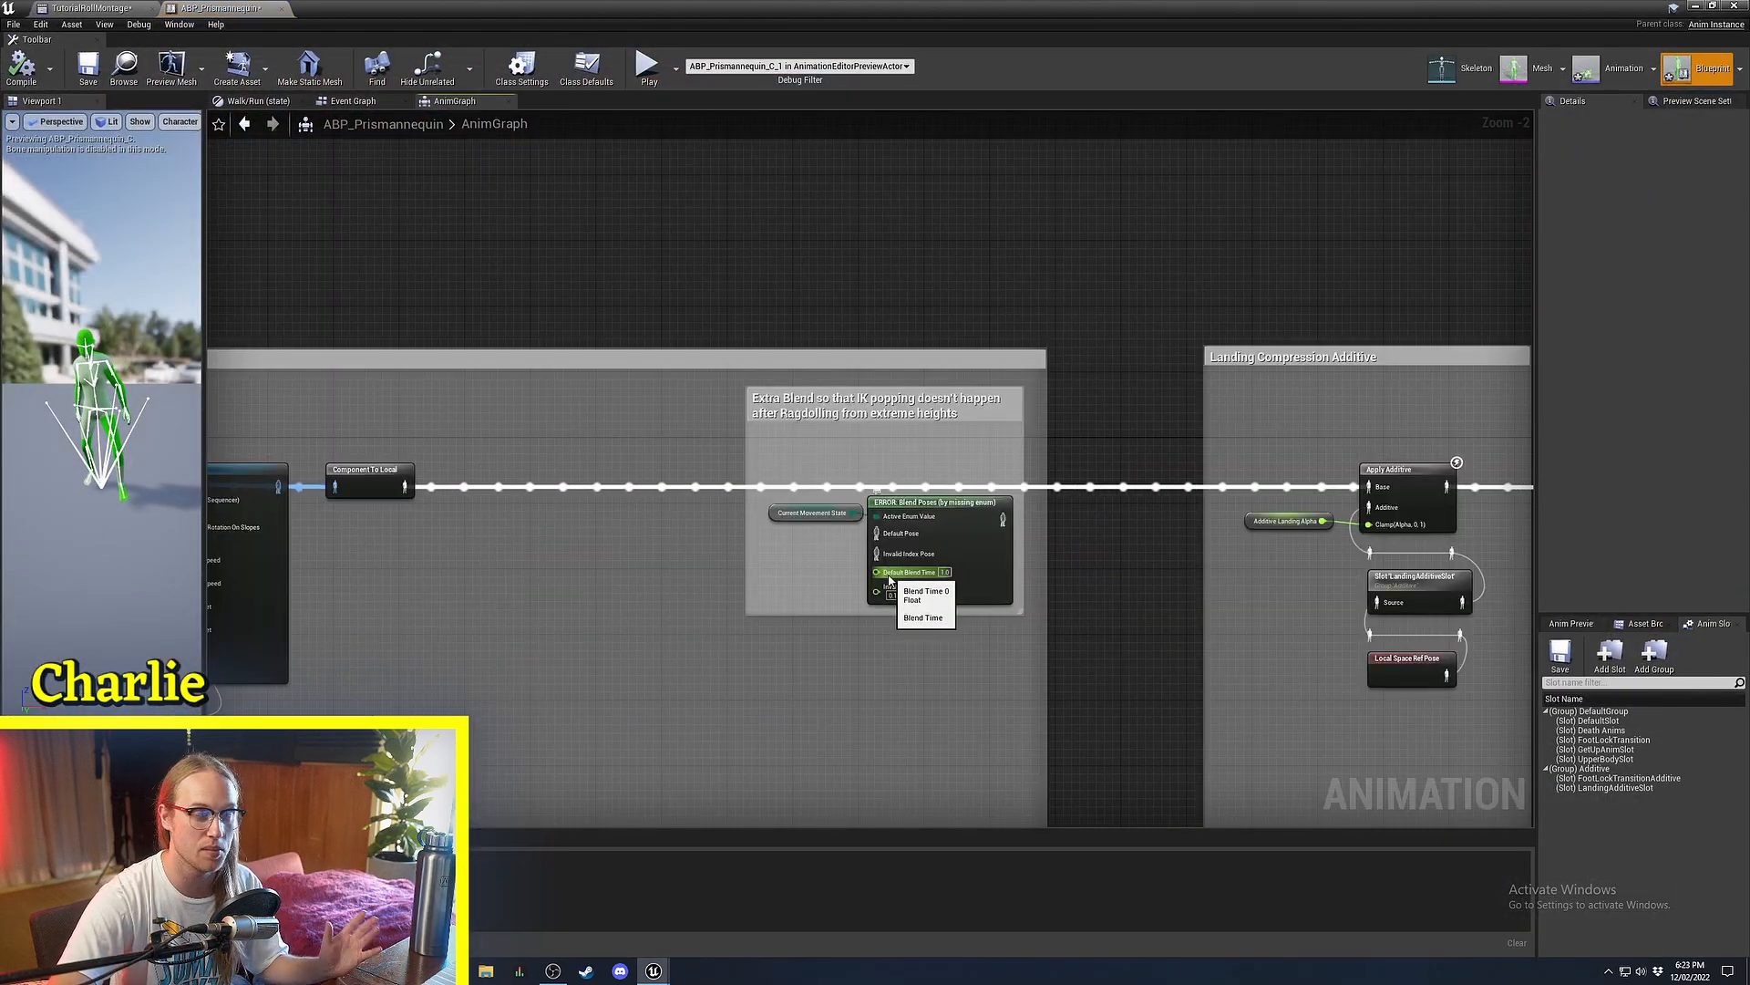
right_drag(579, 571, 1144, 511)
scroll(1144, 512, down, 3)
right_drag(680, 531, 1147, 568)
right_drag(967, 580, 1267, 578)
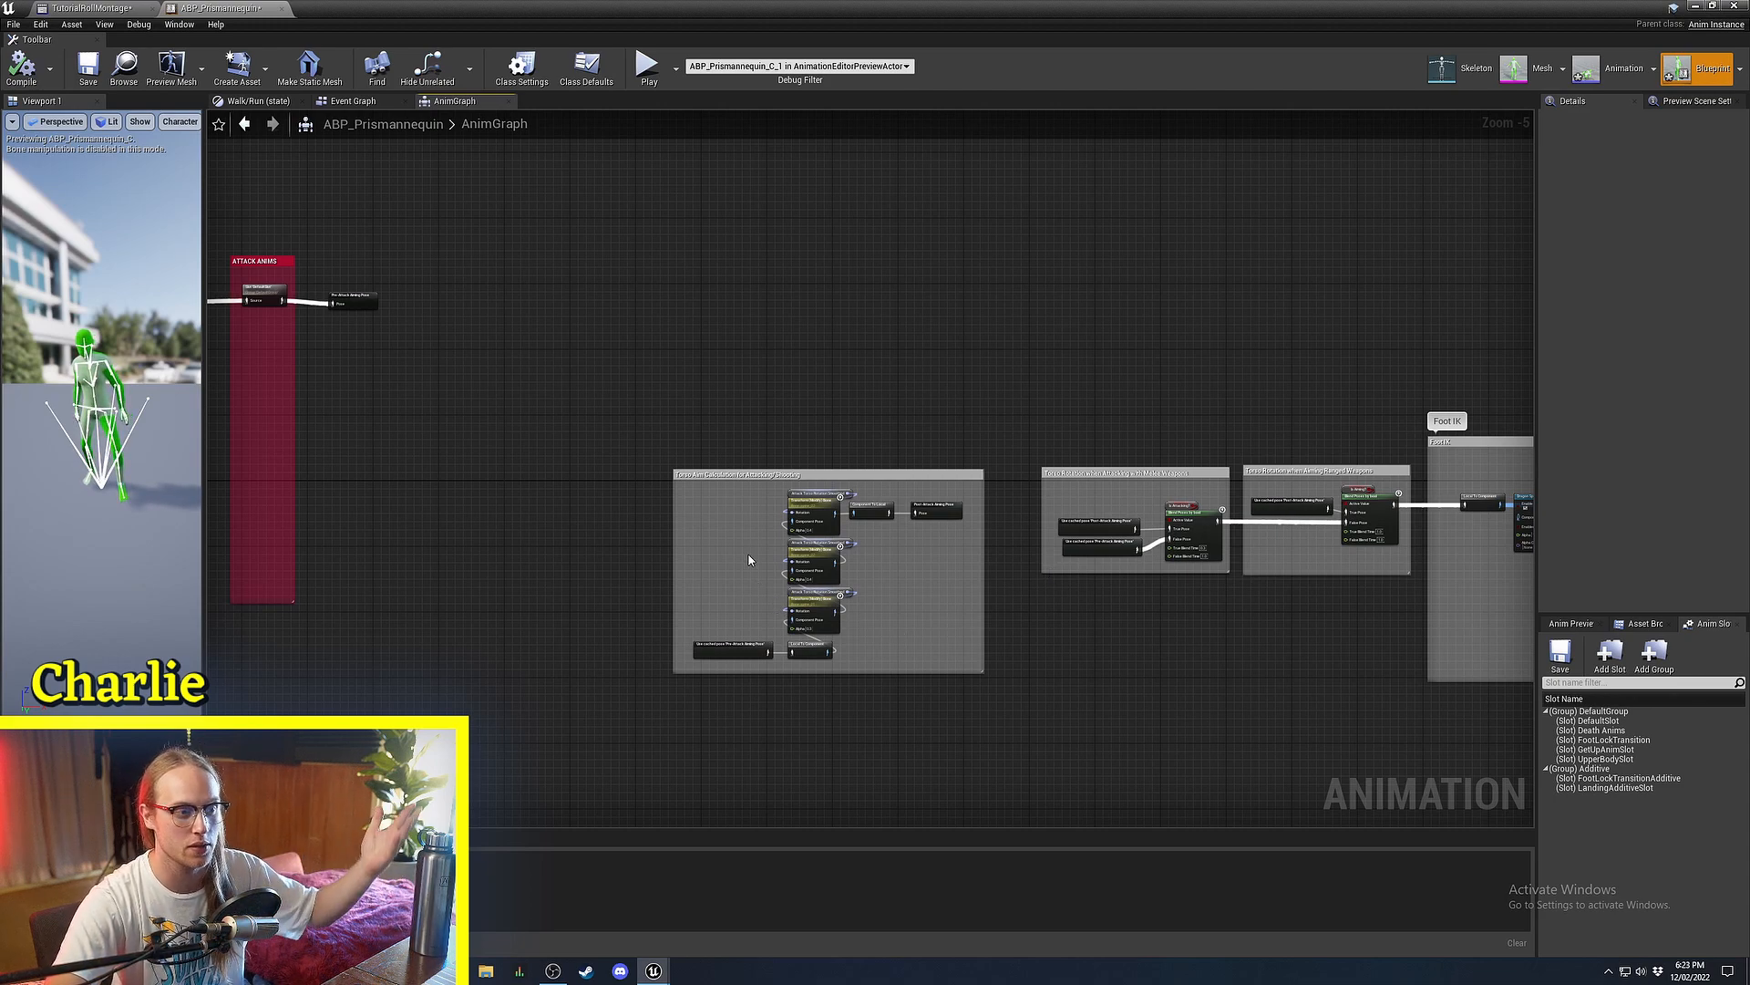
scroll(717, 567, up, 11)
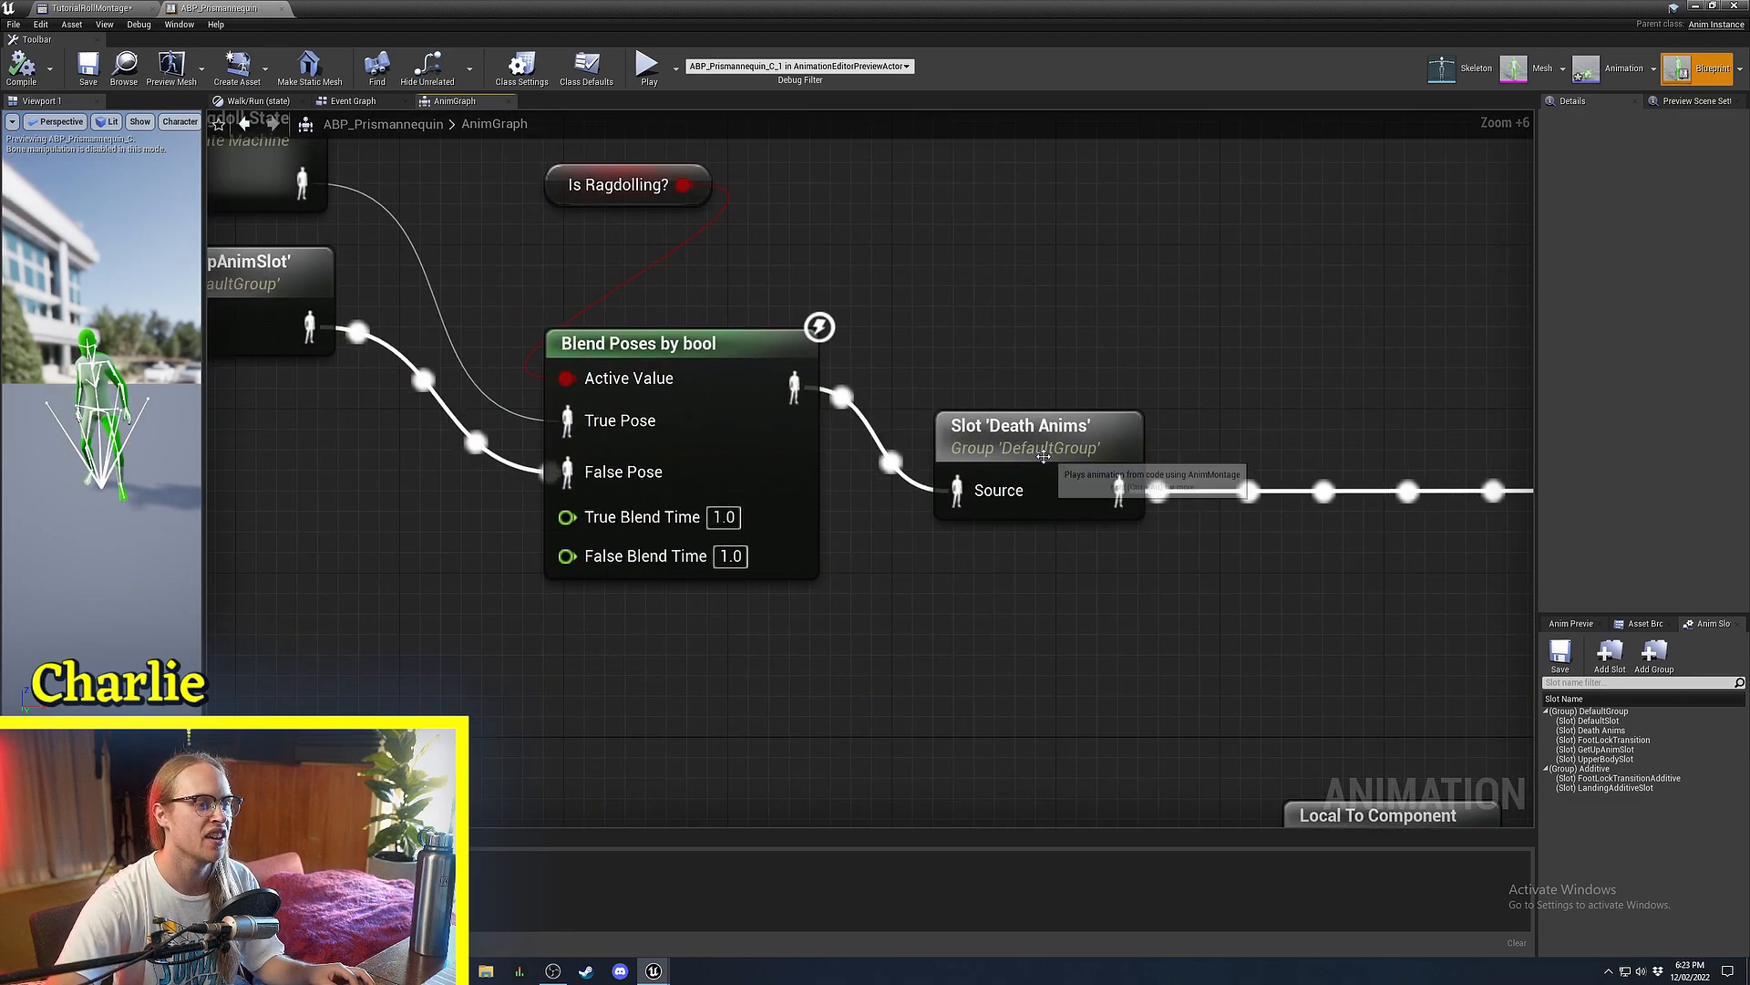
click(1044, 455)
right_drag(276, 348, 644, 351)
click(574, 304)
right_drag(574, 304, 322, 329)
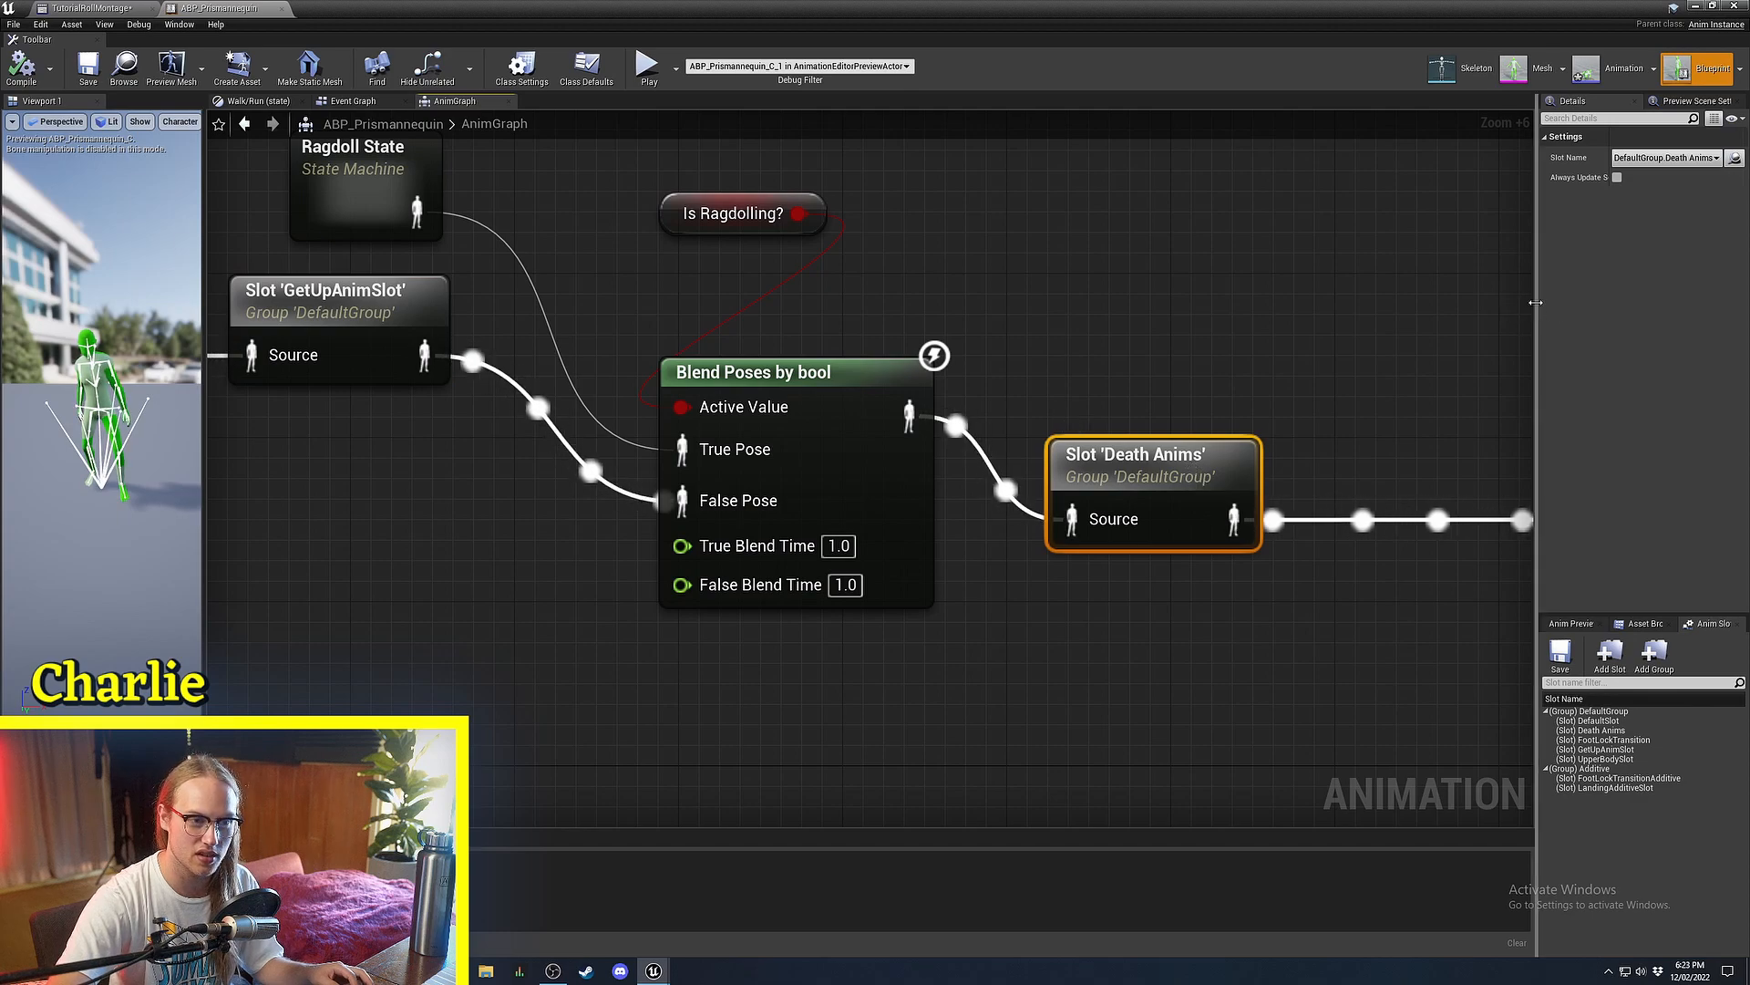
drag(1537, 306, 1502, 301)
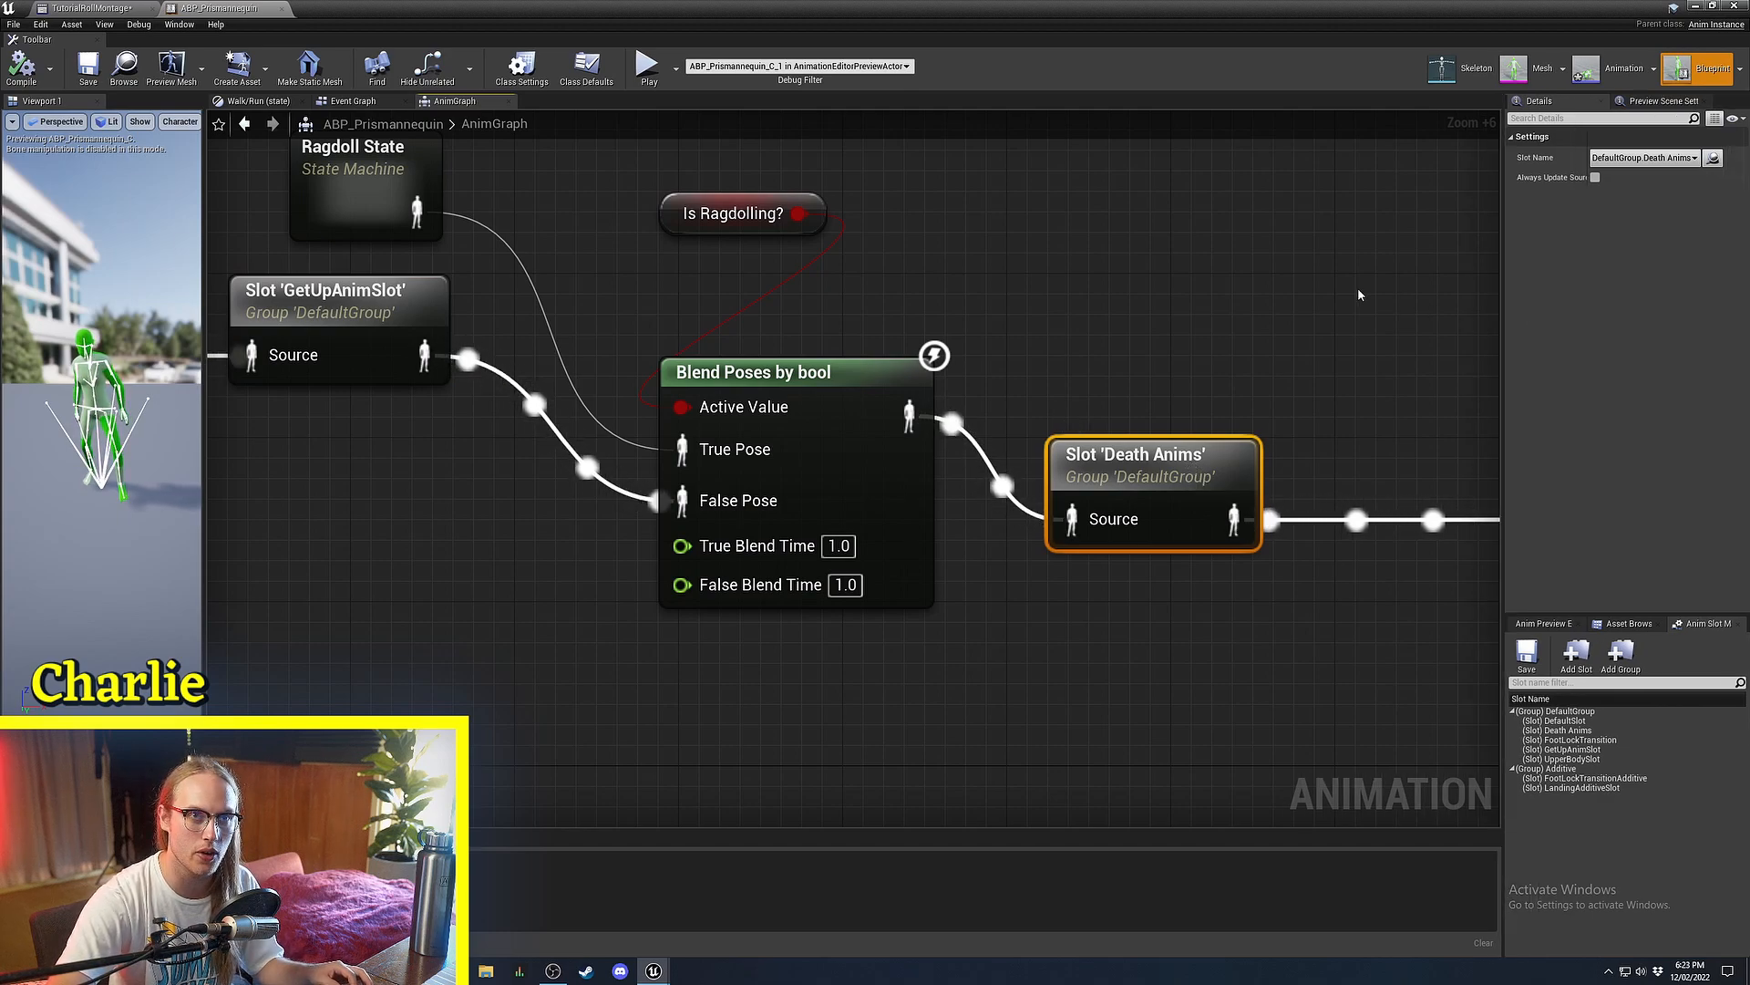
click(1358, 295)
right_drag(1070, 329, 969, 293)
right_drag(219, 351, 807, 385)
scroll(807, 385, down, 2)
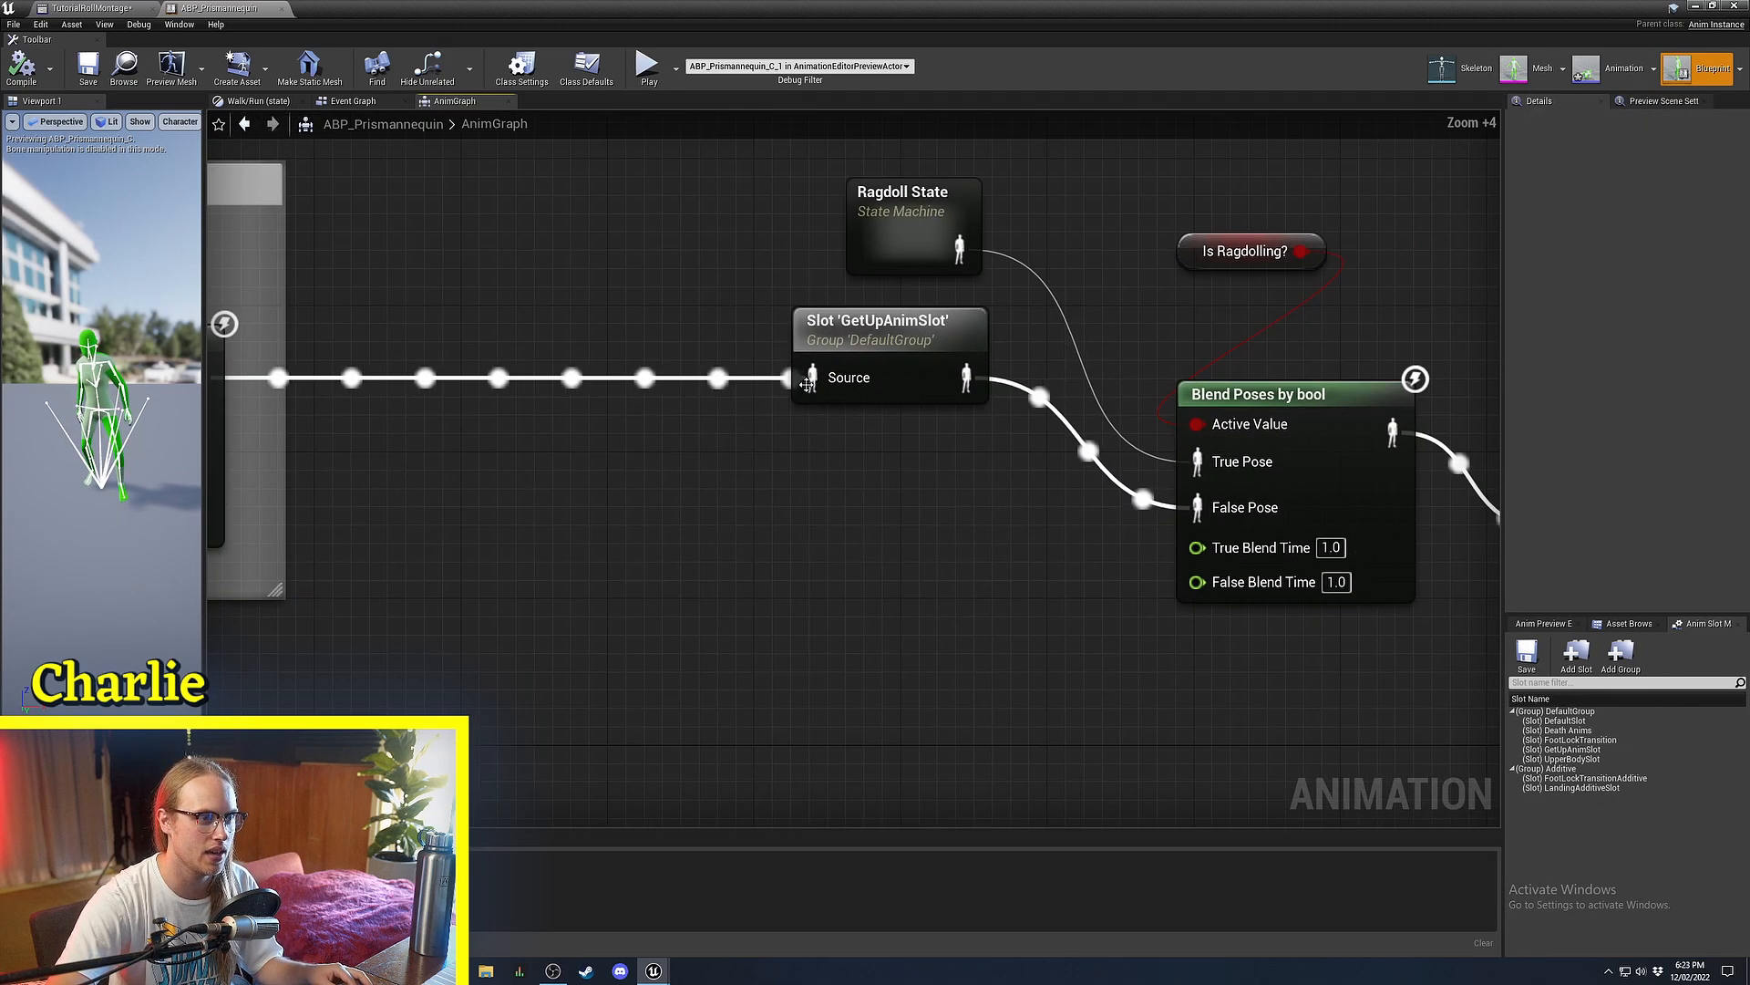
click(909, 362)
right_drag(910, 363, 211, 301)
right_drag(676, 445, 1184, 467)
scroll(1183, 467, down, 3)
click(731, 465)
right_drag(730, 466, 940, 526)
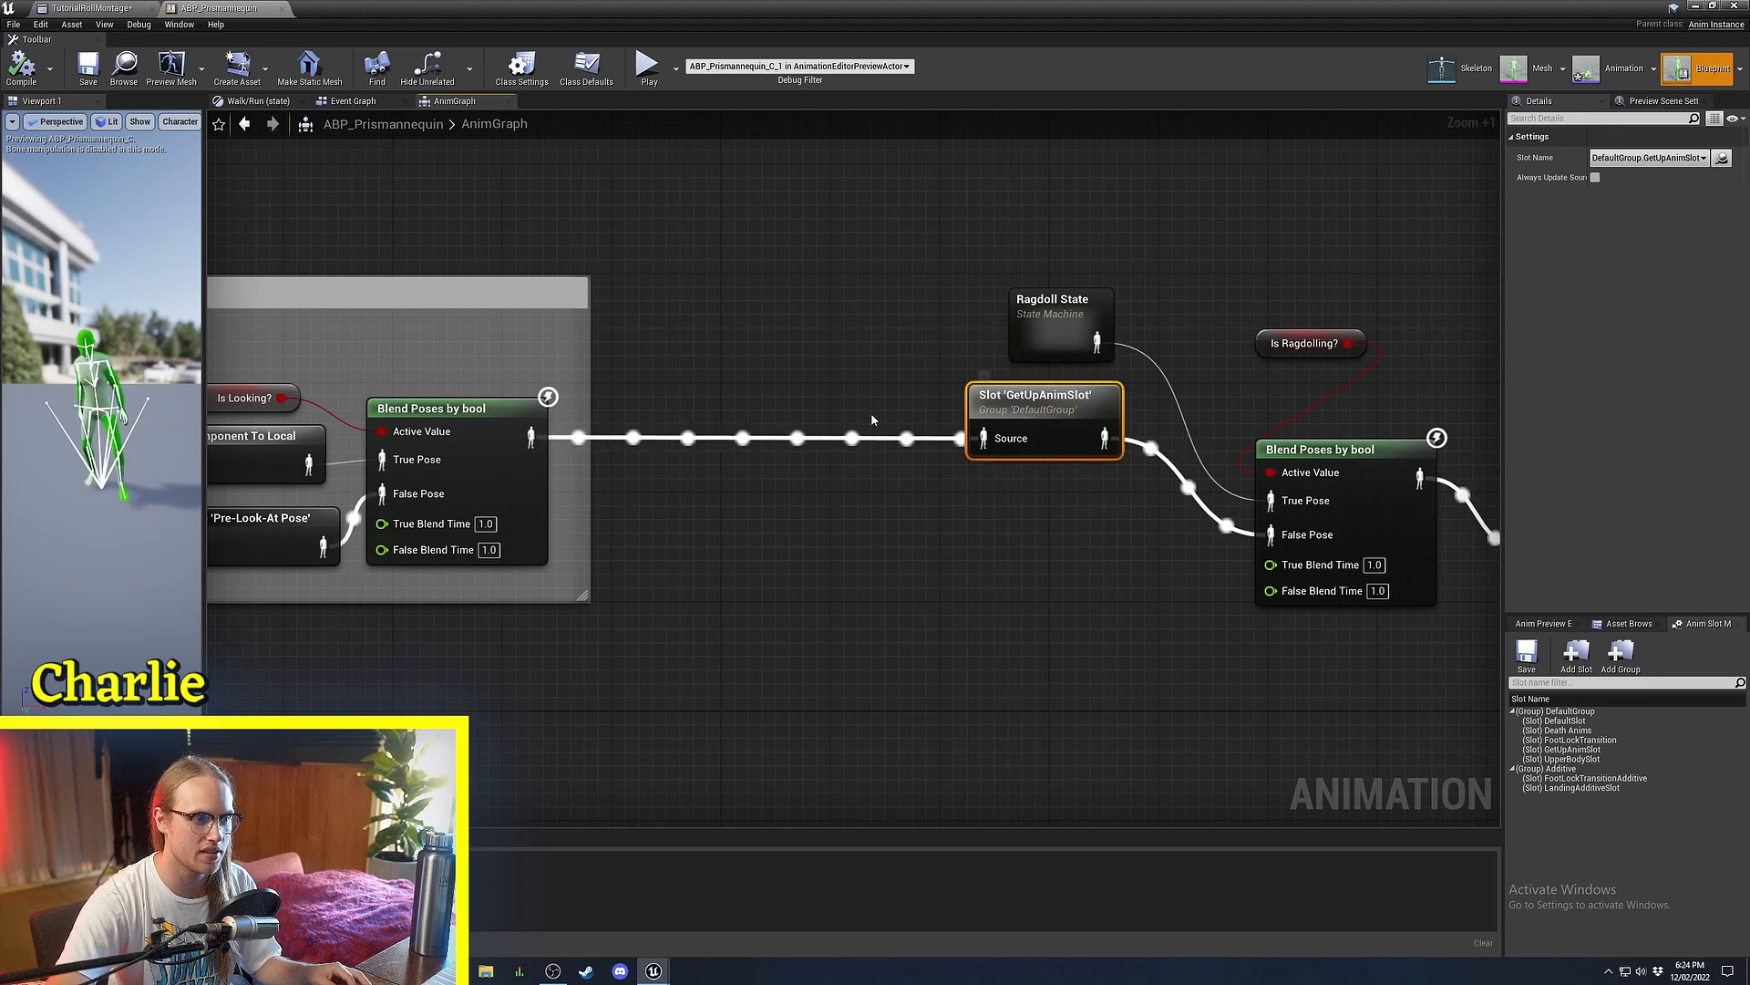
right_drag(762, 373, 1444, 259)
scroll(1290, 317, down, 2)
scroll(1444, 259, down, 1)
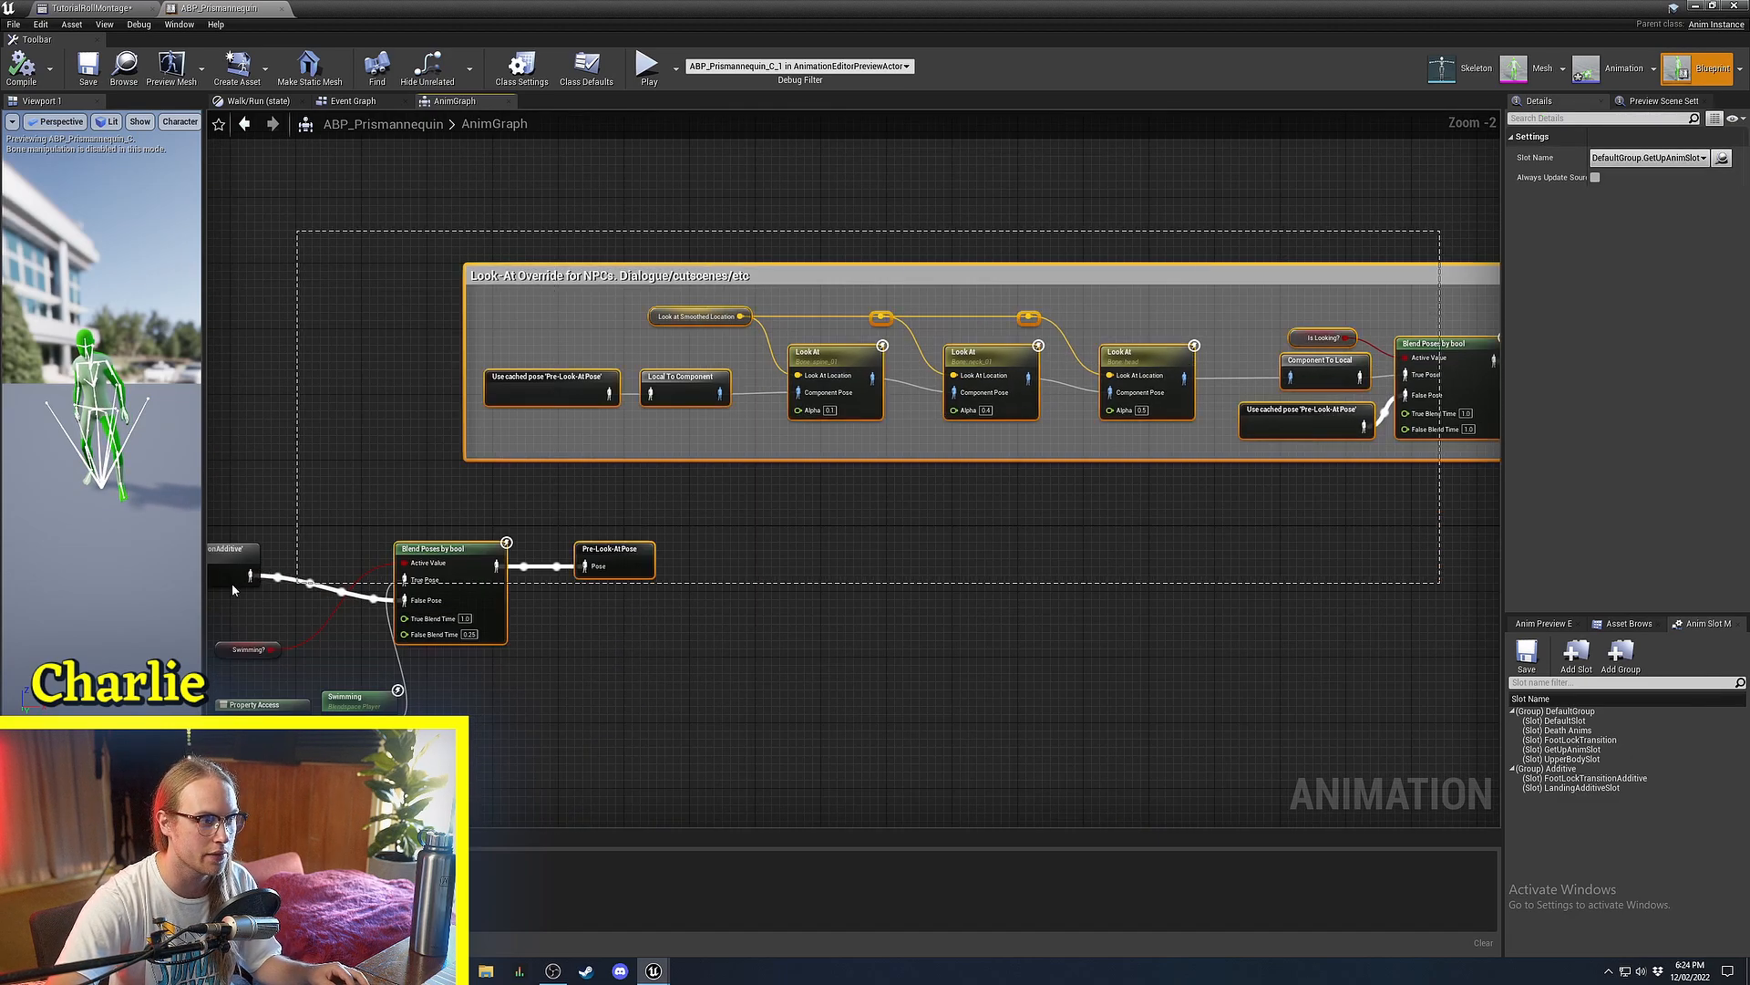
right_drag(840, 375, 1102, 277)
click(1102, 277)
right_drag(702, 432, 1331, 475)
right_drag(739, 474, 237, 582)
scroll(365, 485, down, 4)
scroll(1082, 522, up, 6)
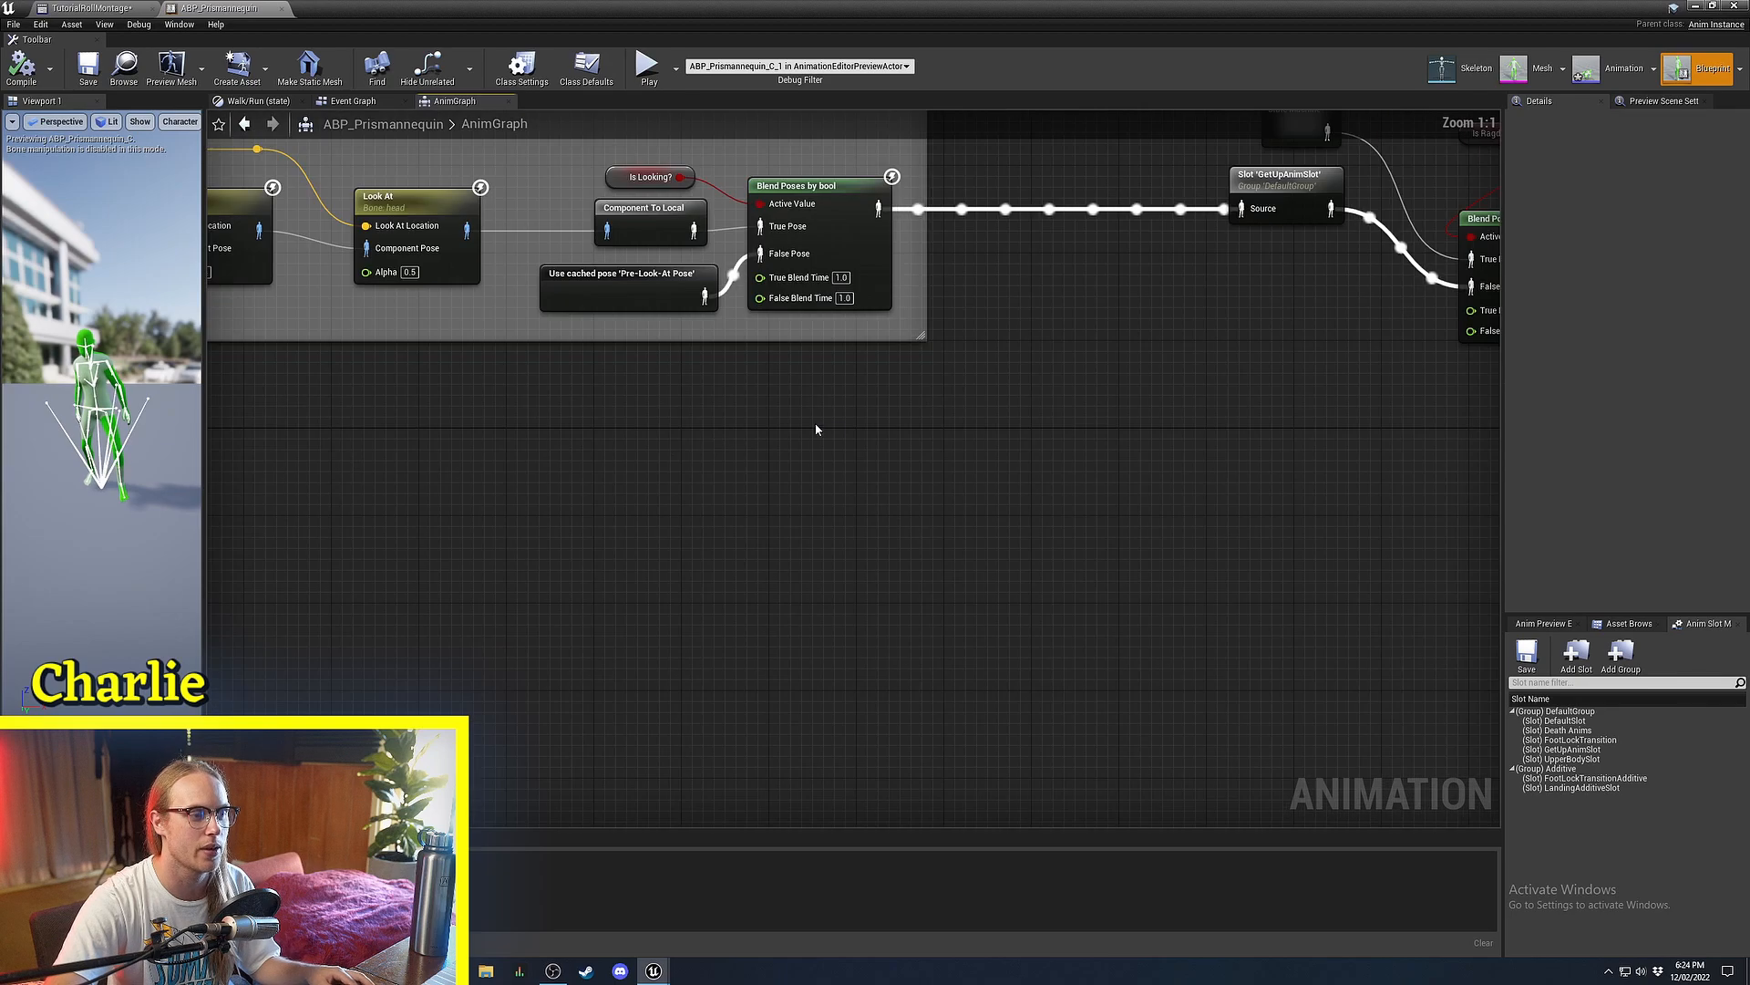
right_drag(817, 430, 557, 690)
click(1056, 432)
scroll(531, 535, down, 4)
right_drag(531, 535, 1213, 502)
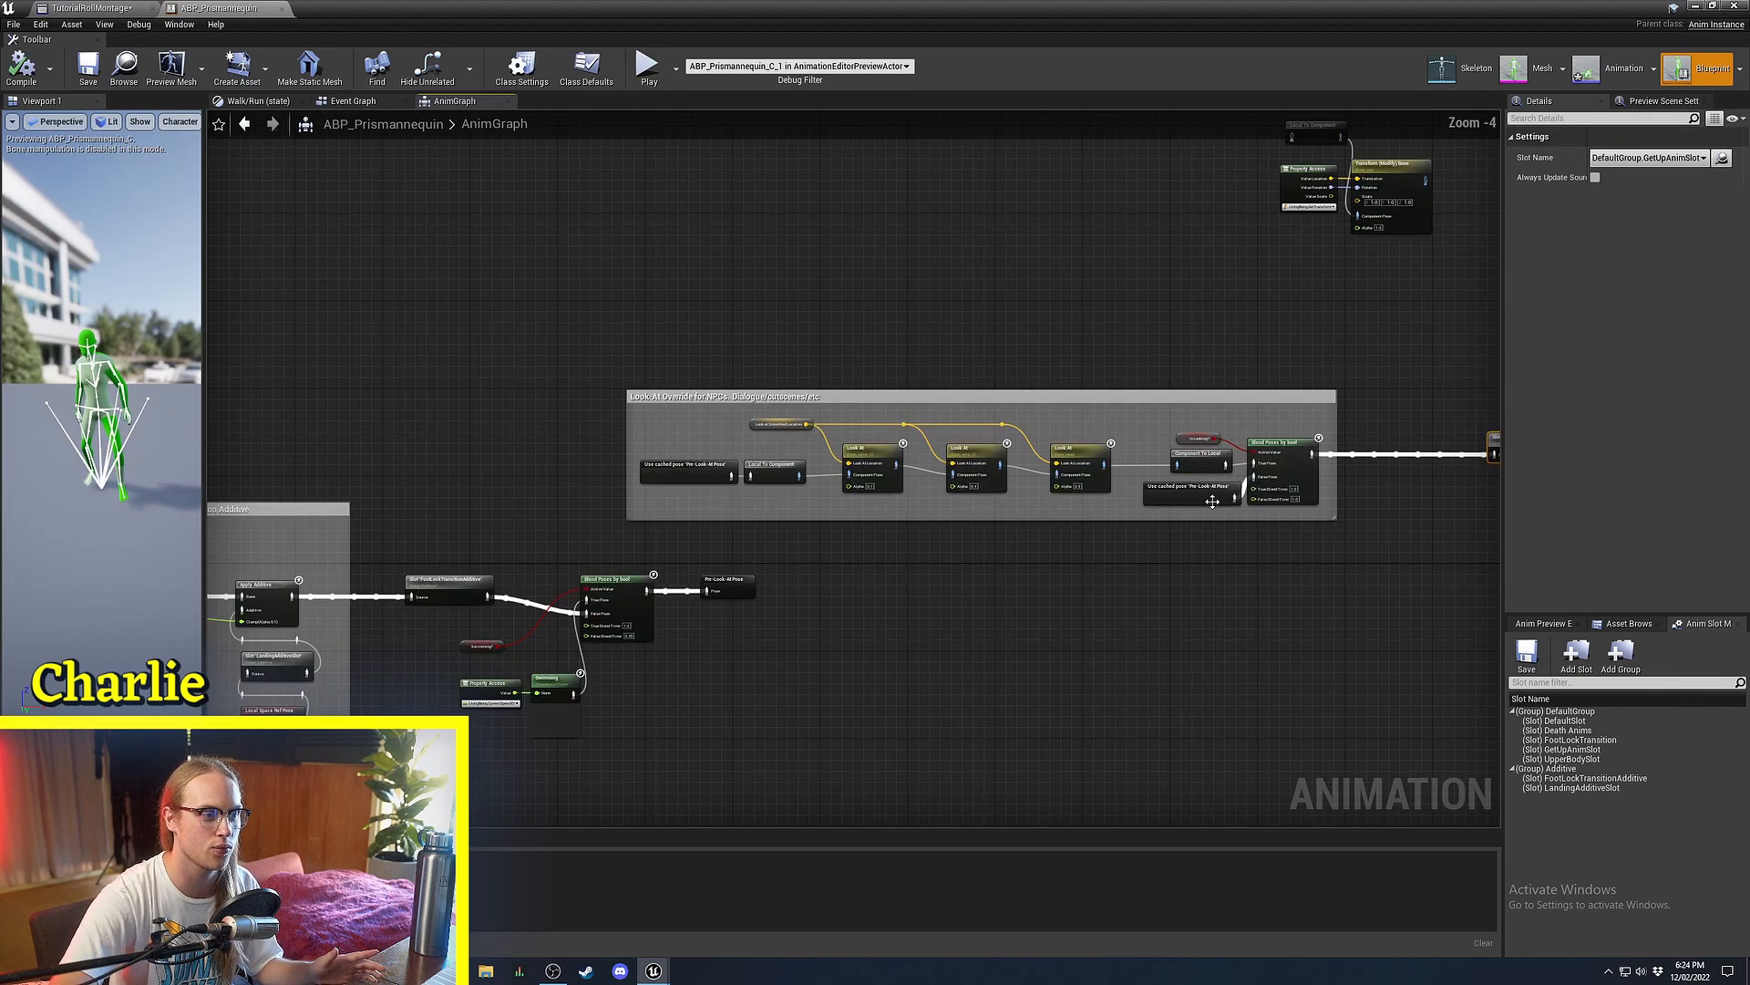
right_drag(701, 357, 1129, 233)
drag(1128, 228, 136, 725)
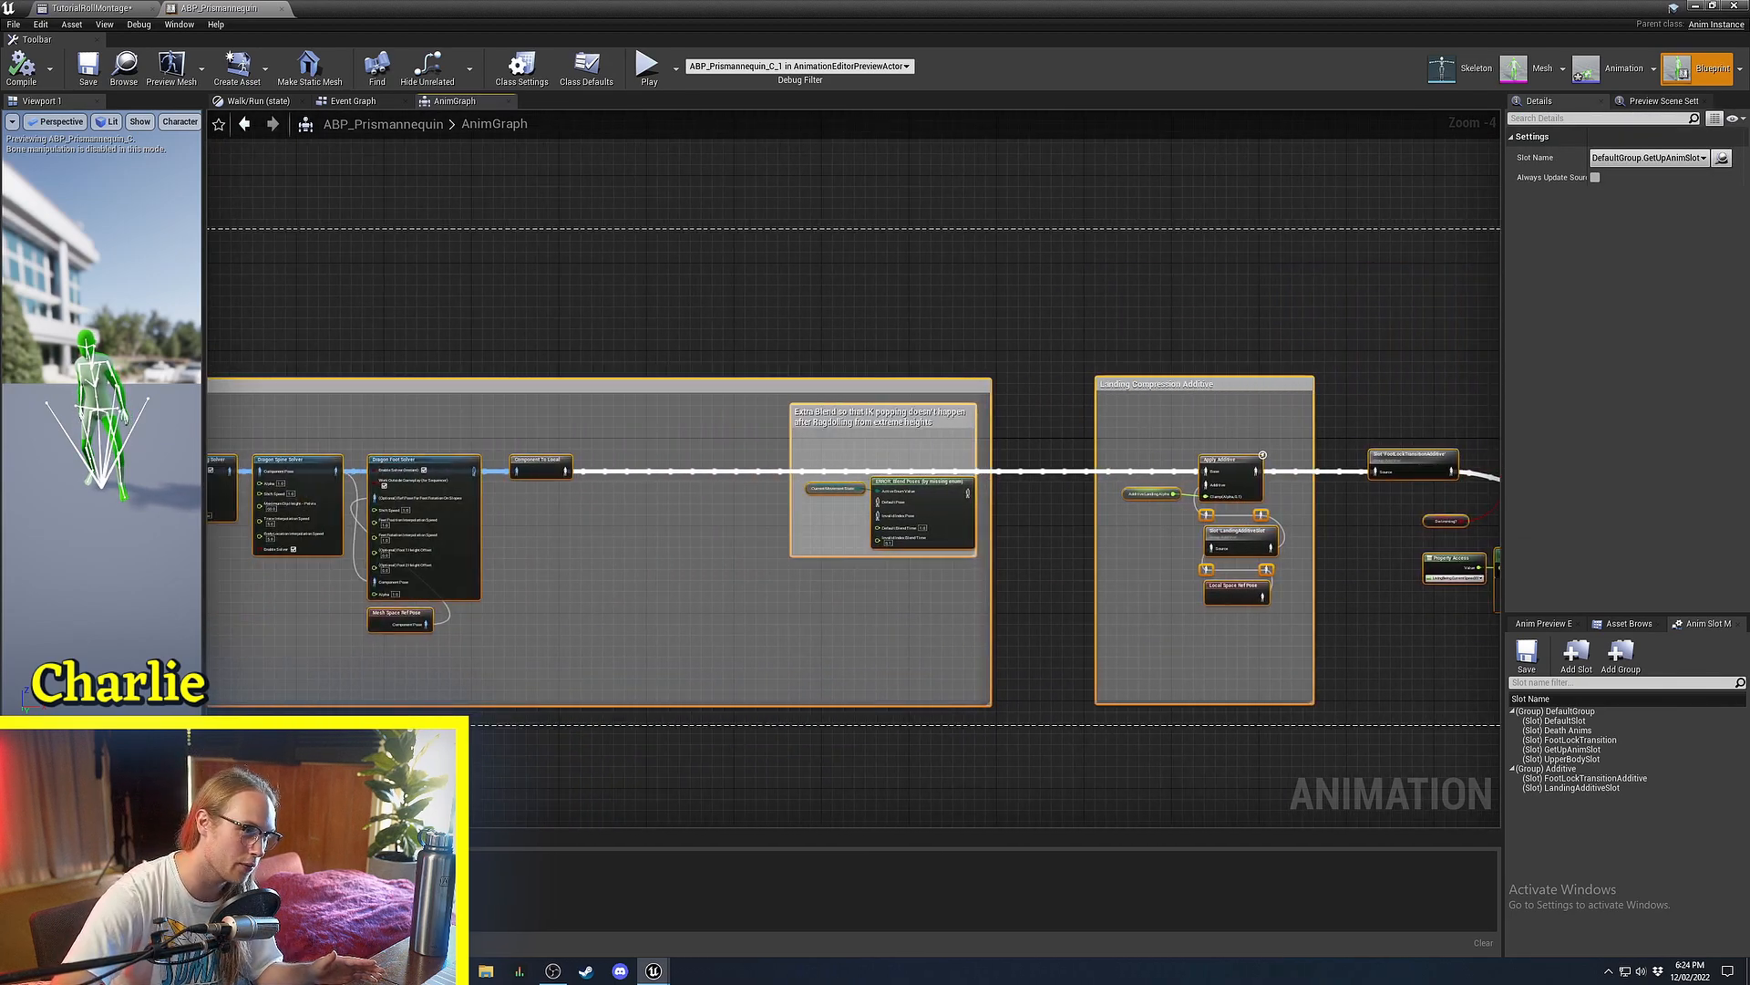
right_drag(1283, 460, 1248, 461)
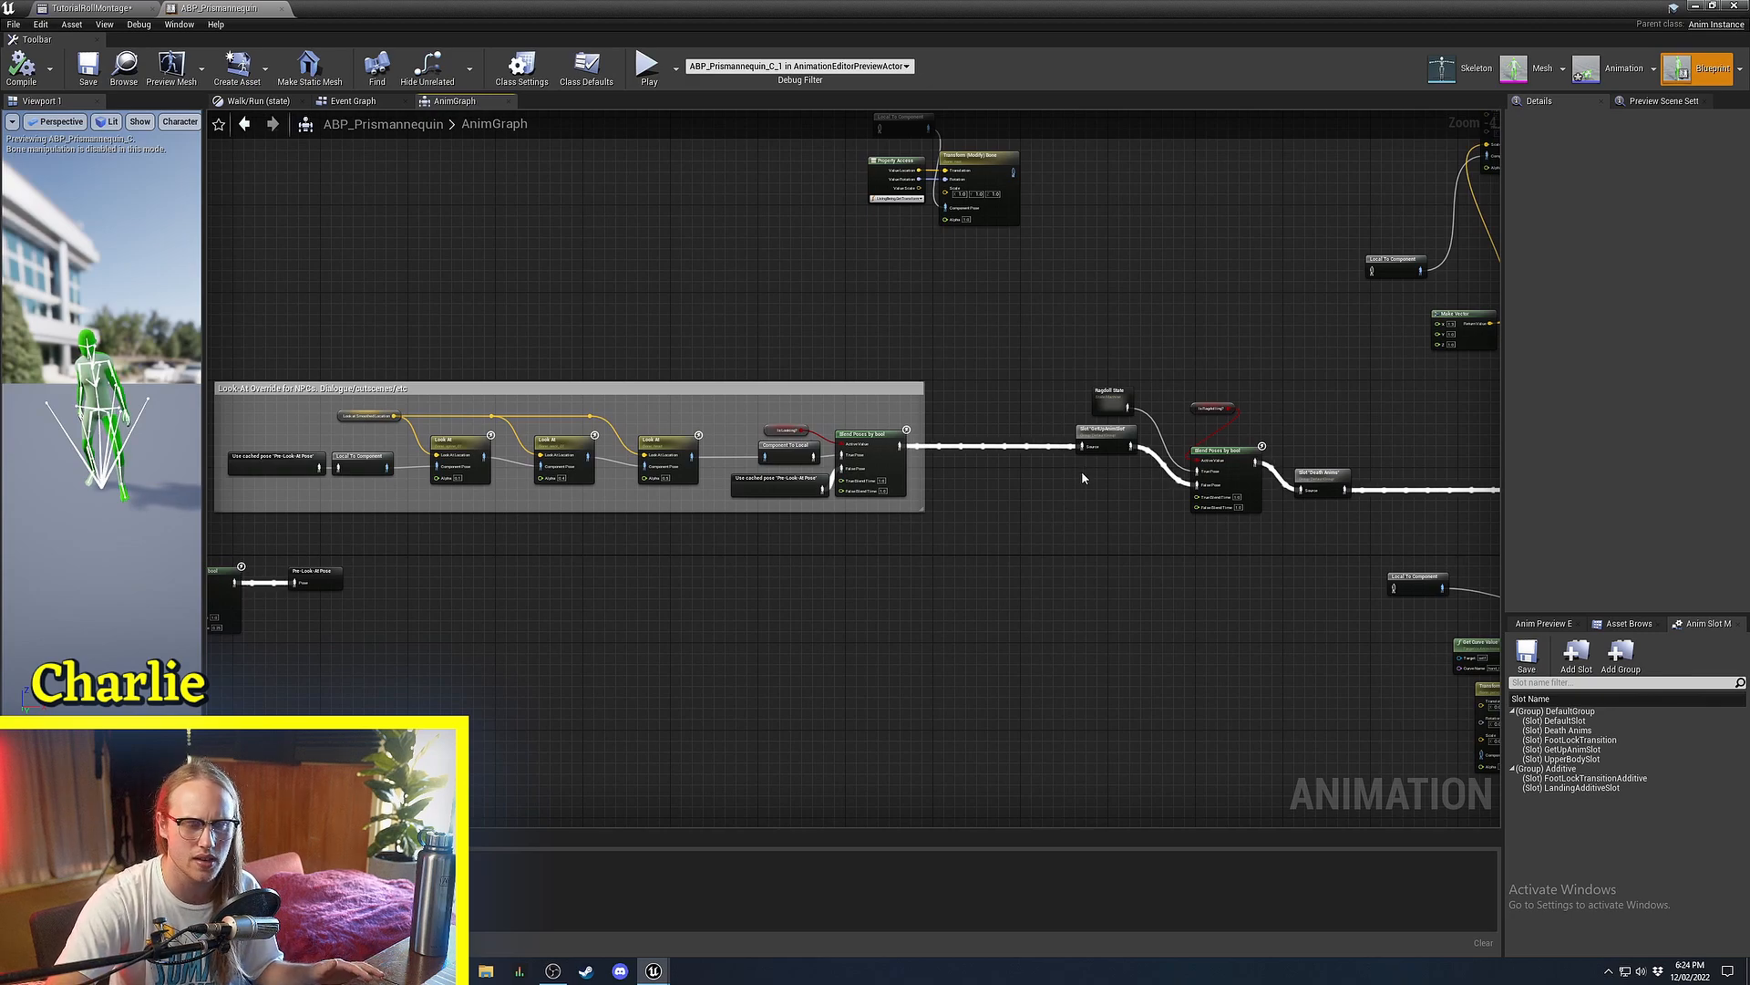
scroll(1060, 372, up, 3)
right_drag(1060, 372, 572, 328)
right_drag(1025, 530, 936, 473)
ctrl+scroll(936, 473, up, 6)
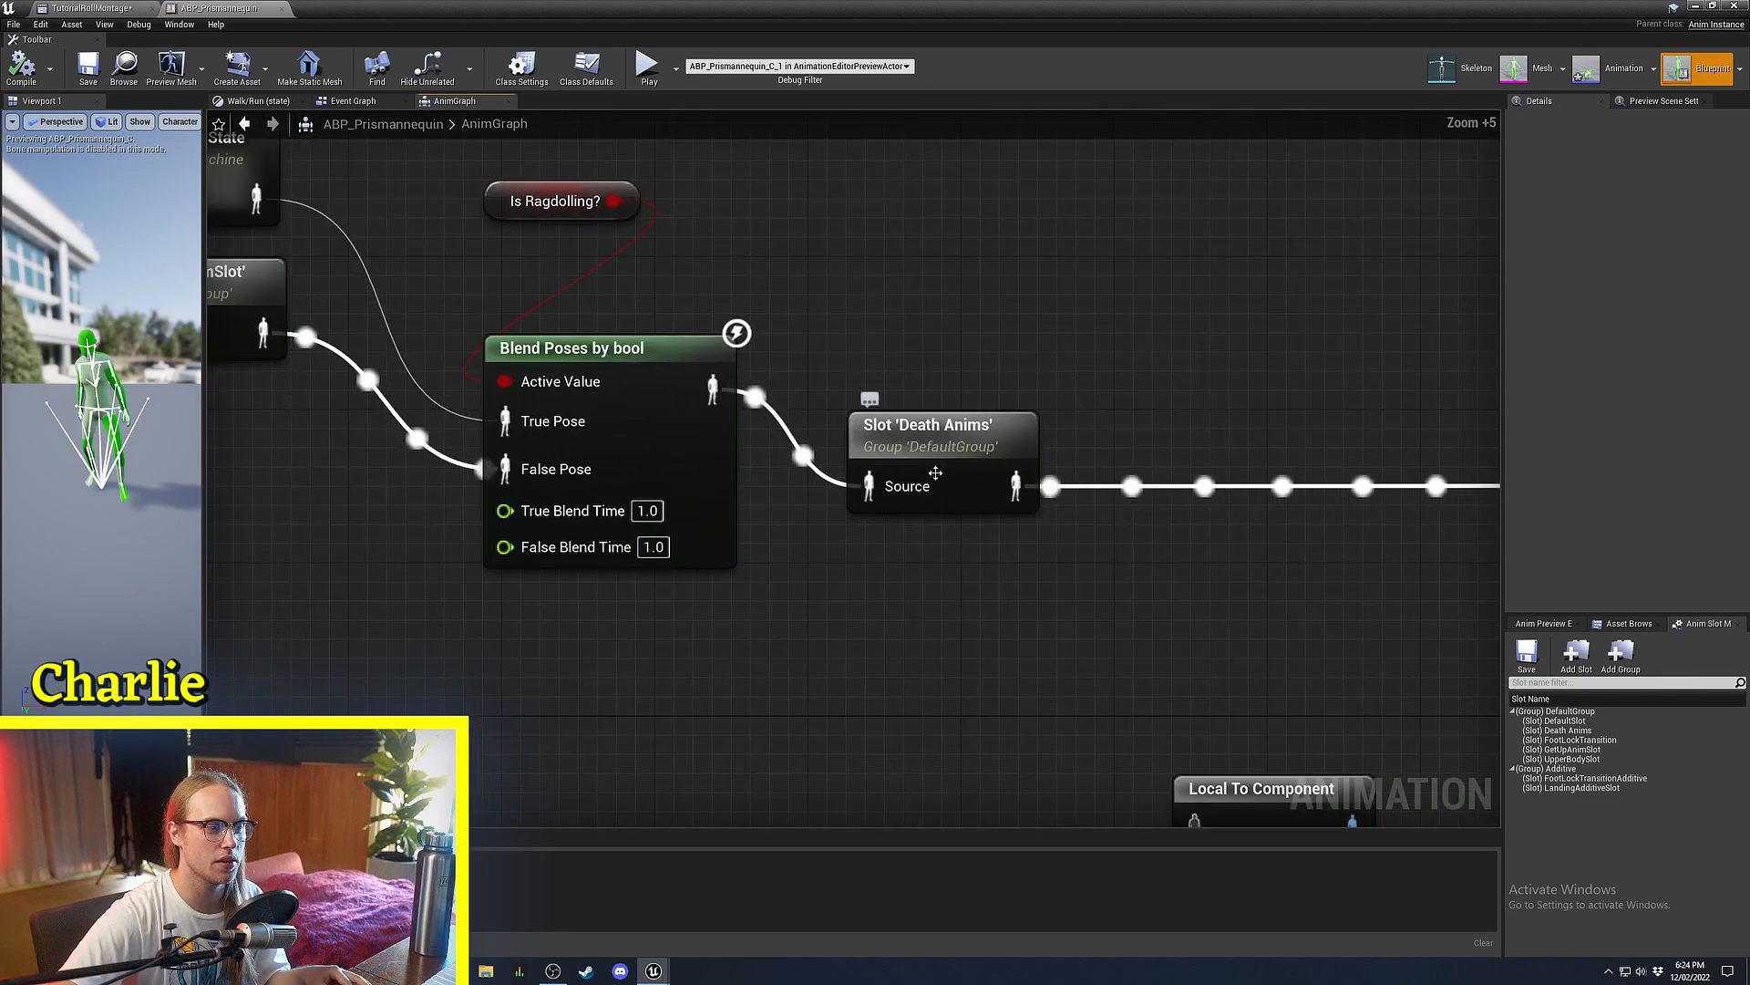
scroll(911, 443, down, 4)
click(953, 420)
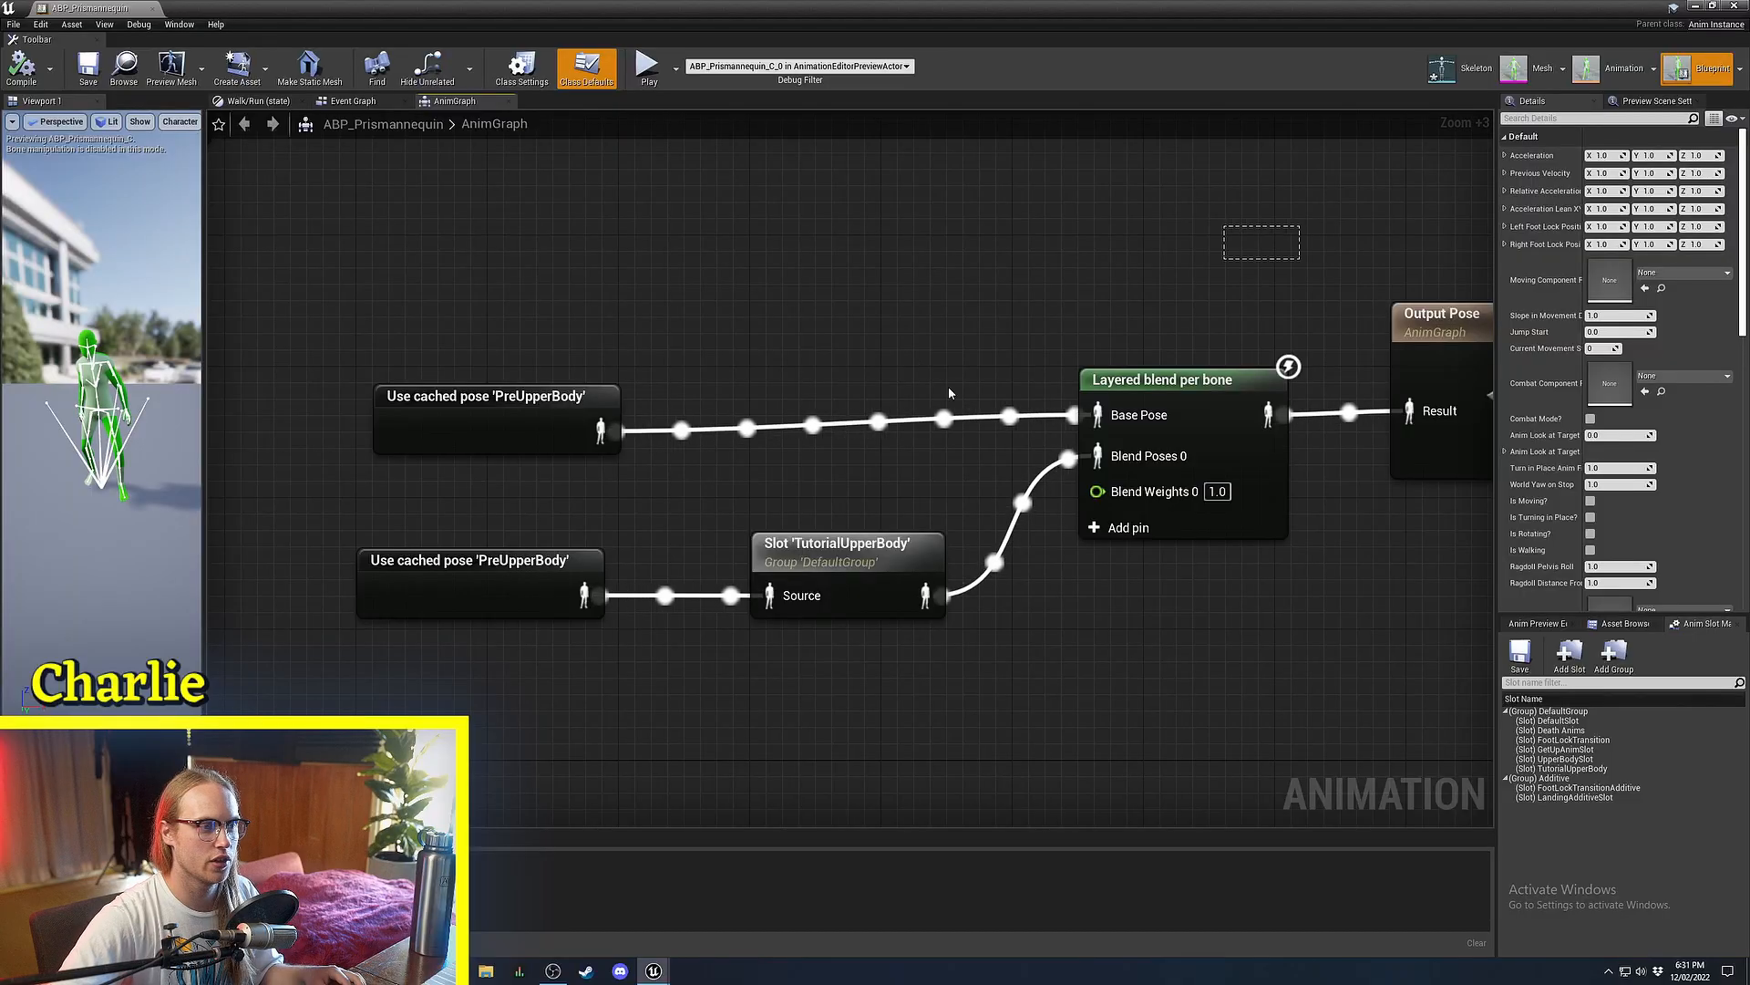
Box-select the four upper-body blend nodes and nudge the Layered blend per bone node up-right.
drag(949, 388, 197, 629)
right_drag(1398, 508, 1114, 529)
drag(1075, 294, 437, 686)
click(584, 676)
click(1112, 417)
drag(1109, 424, 1142, 408)
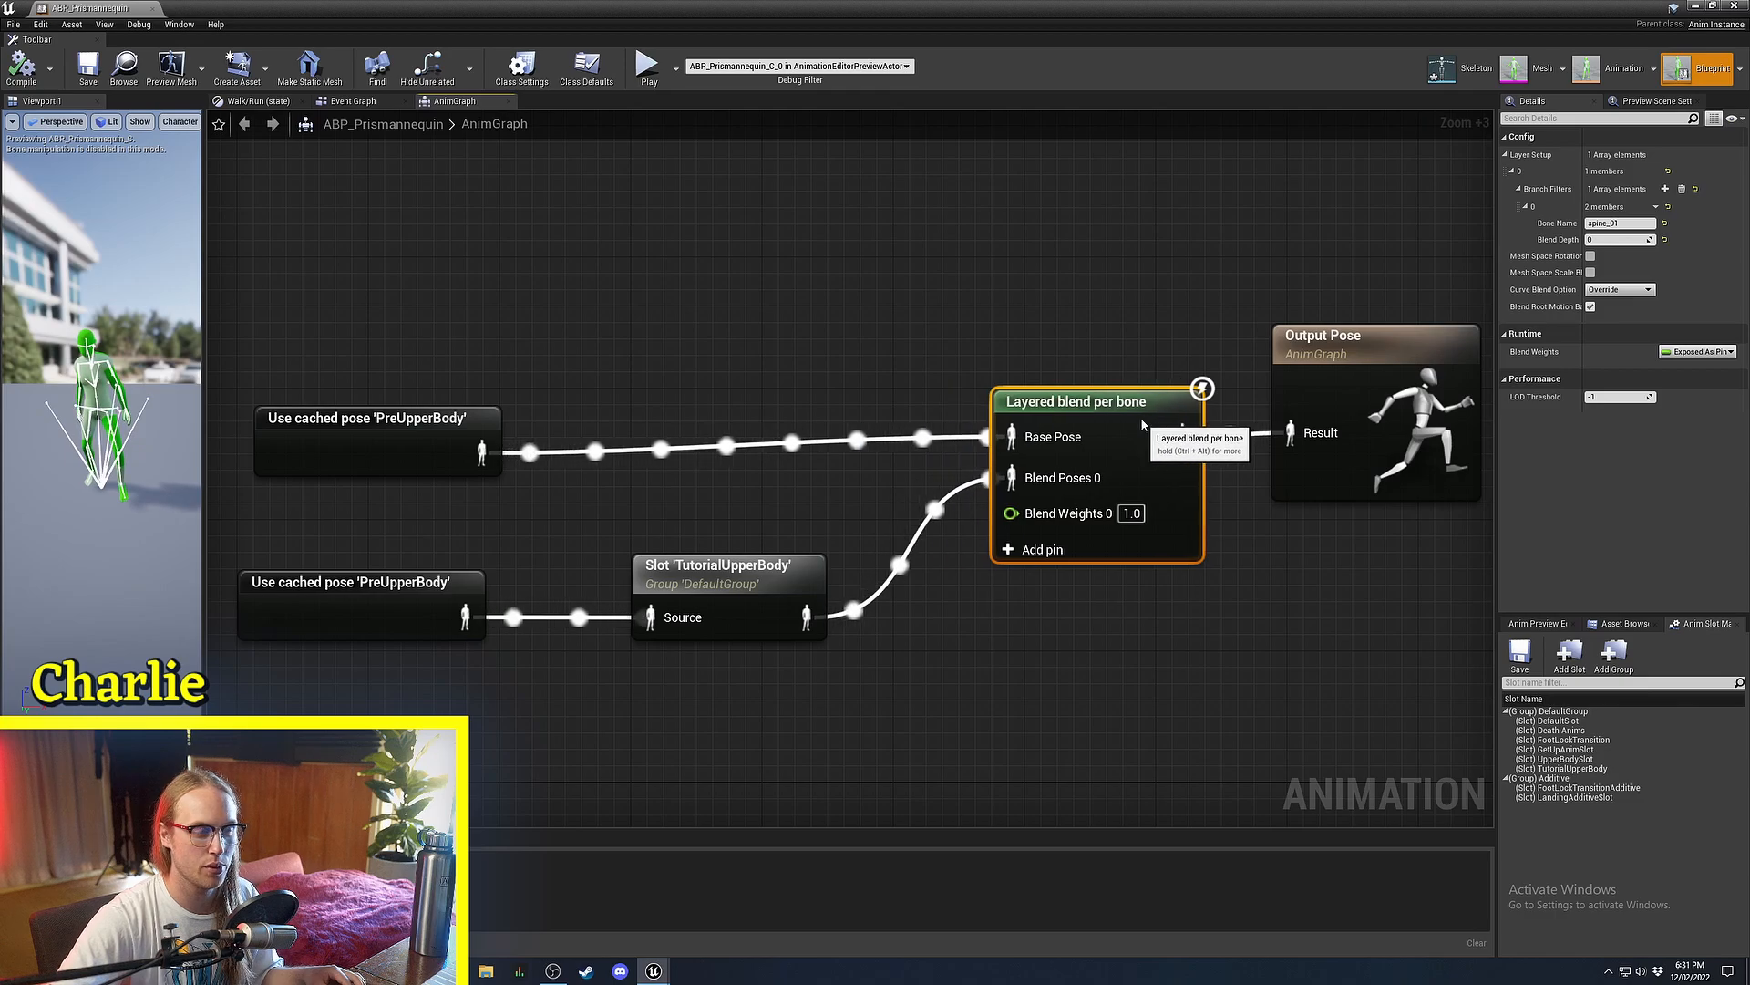
click(1100, 355)
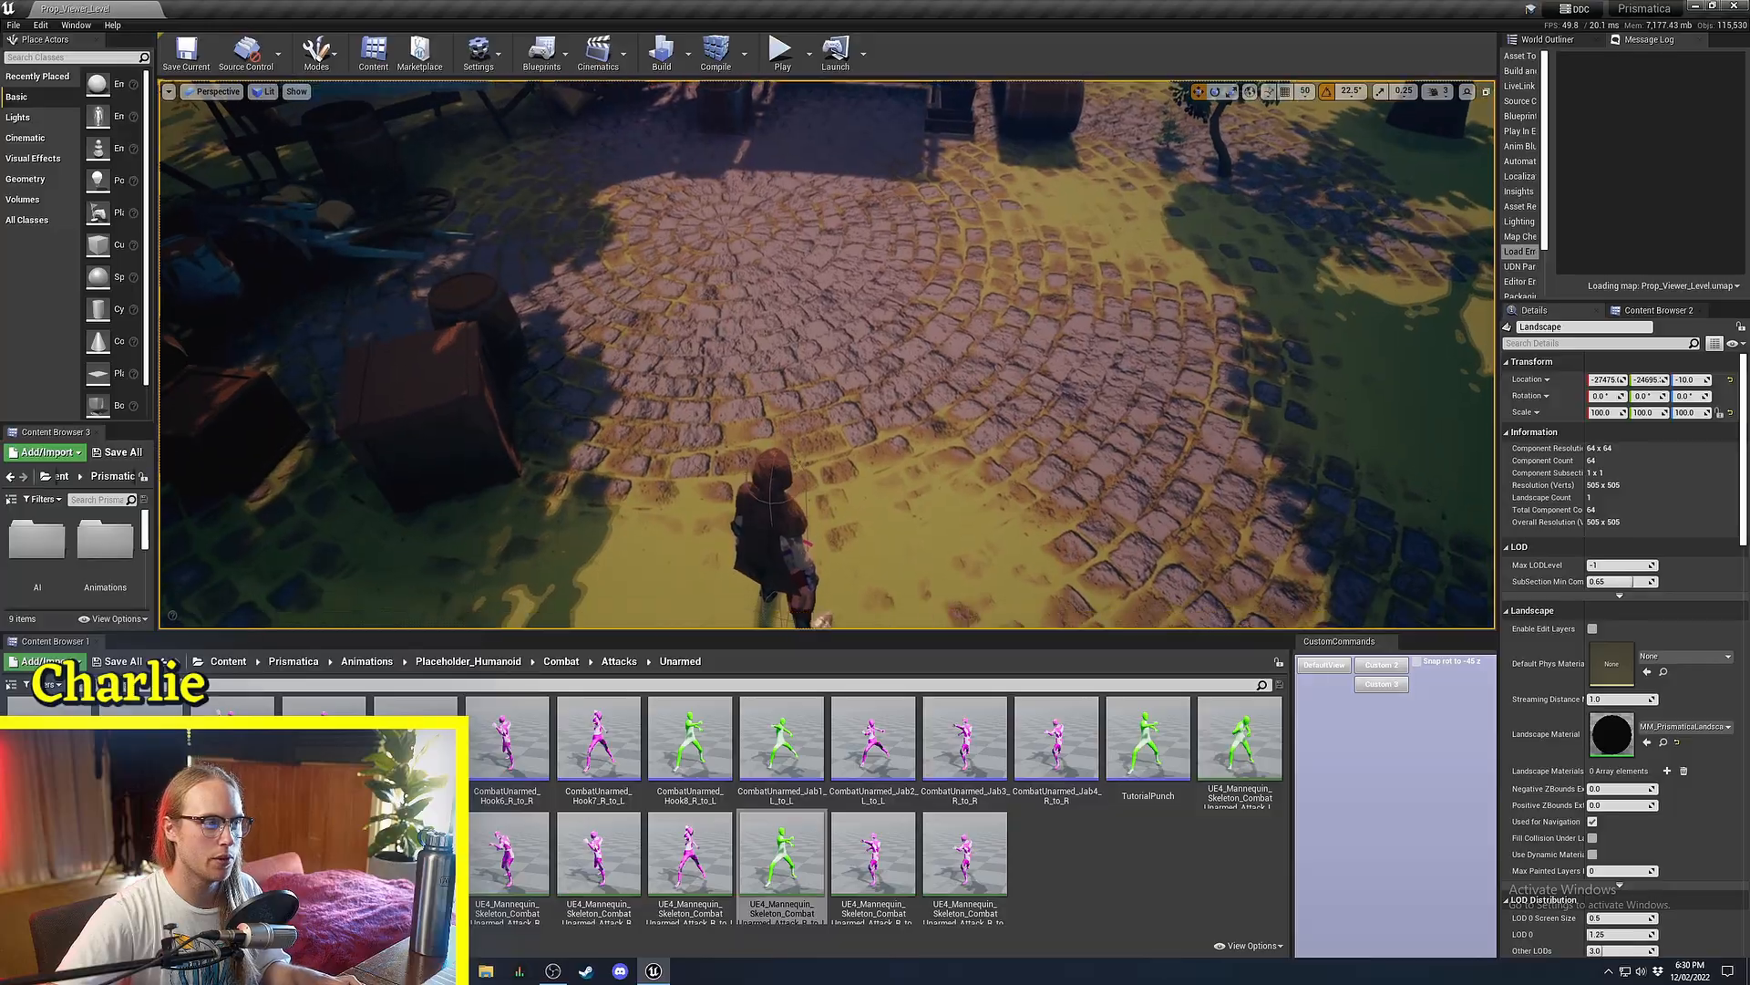
Back the level camera off, open the TutorialPunch montage, and scrub it from frame 8 to 29.
right_drag(1020, 521, 1019, 532)
key(s)
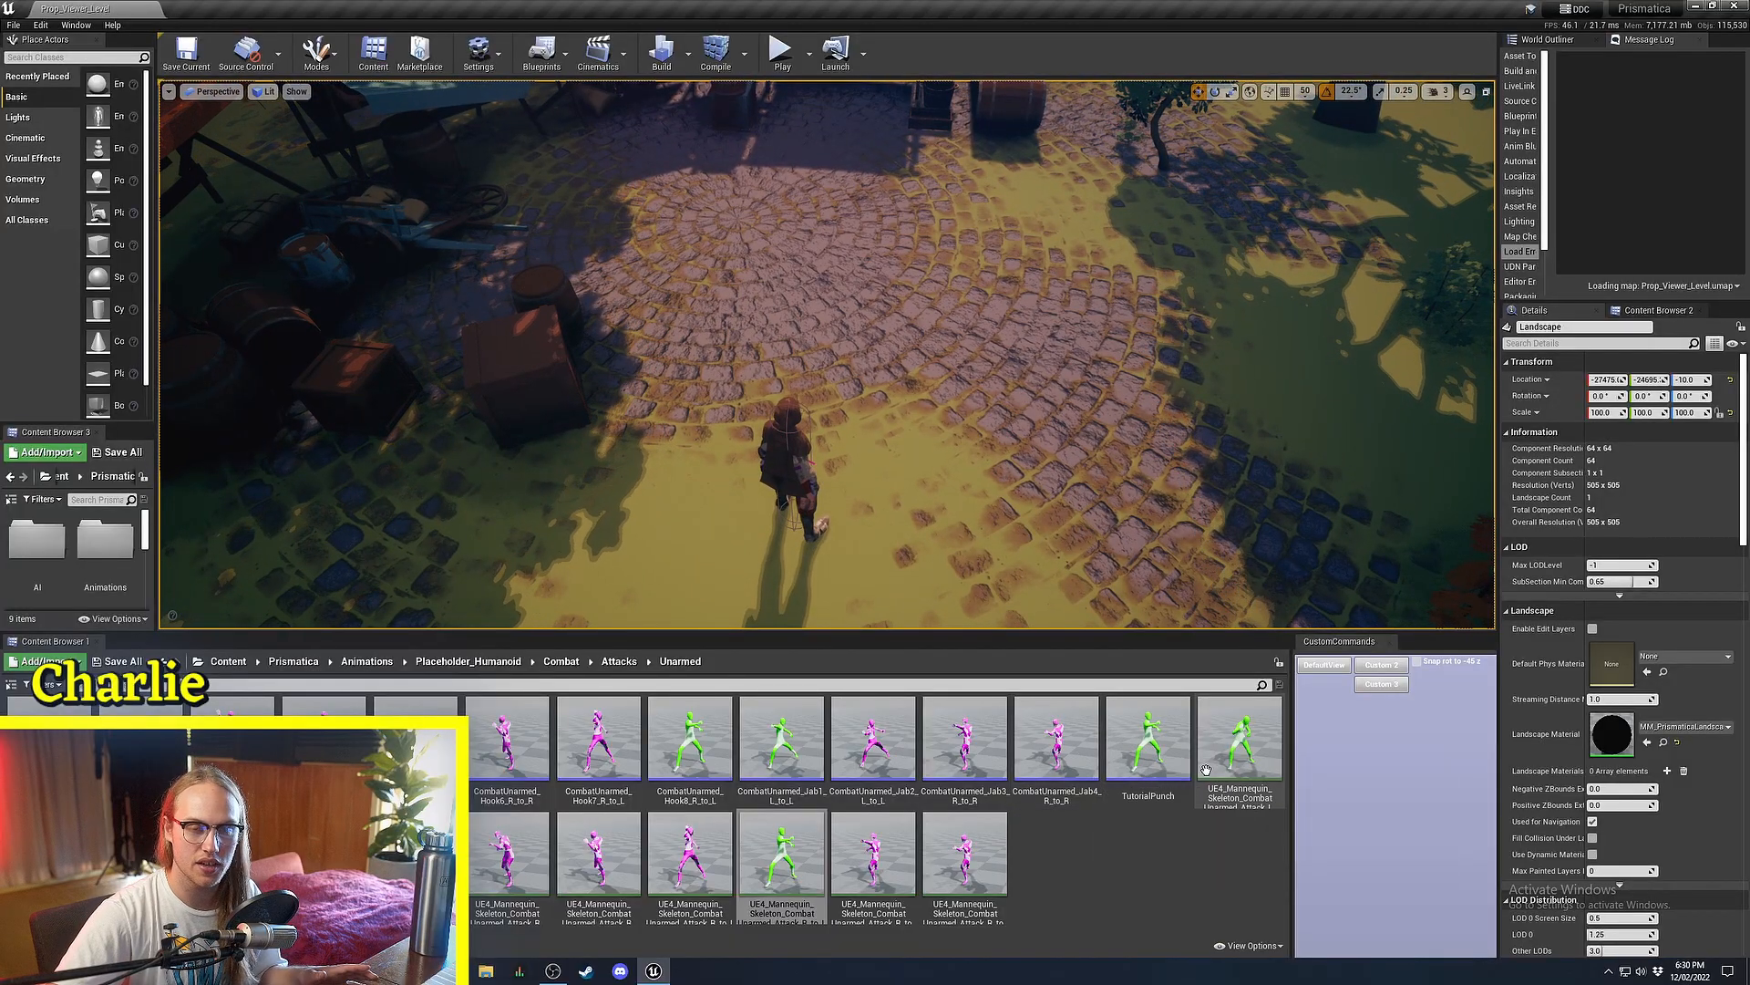
double_click(1145, 762)
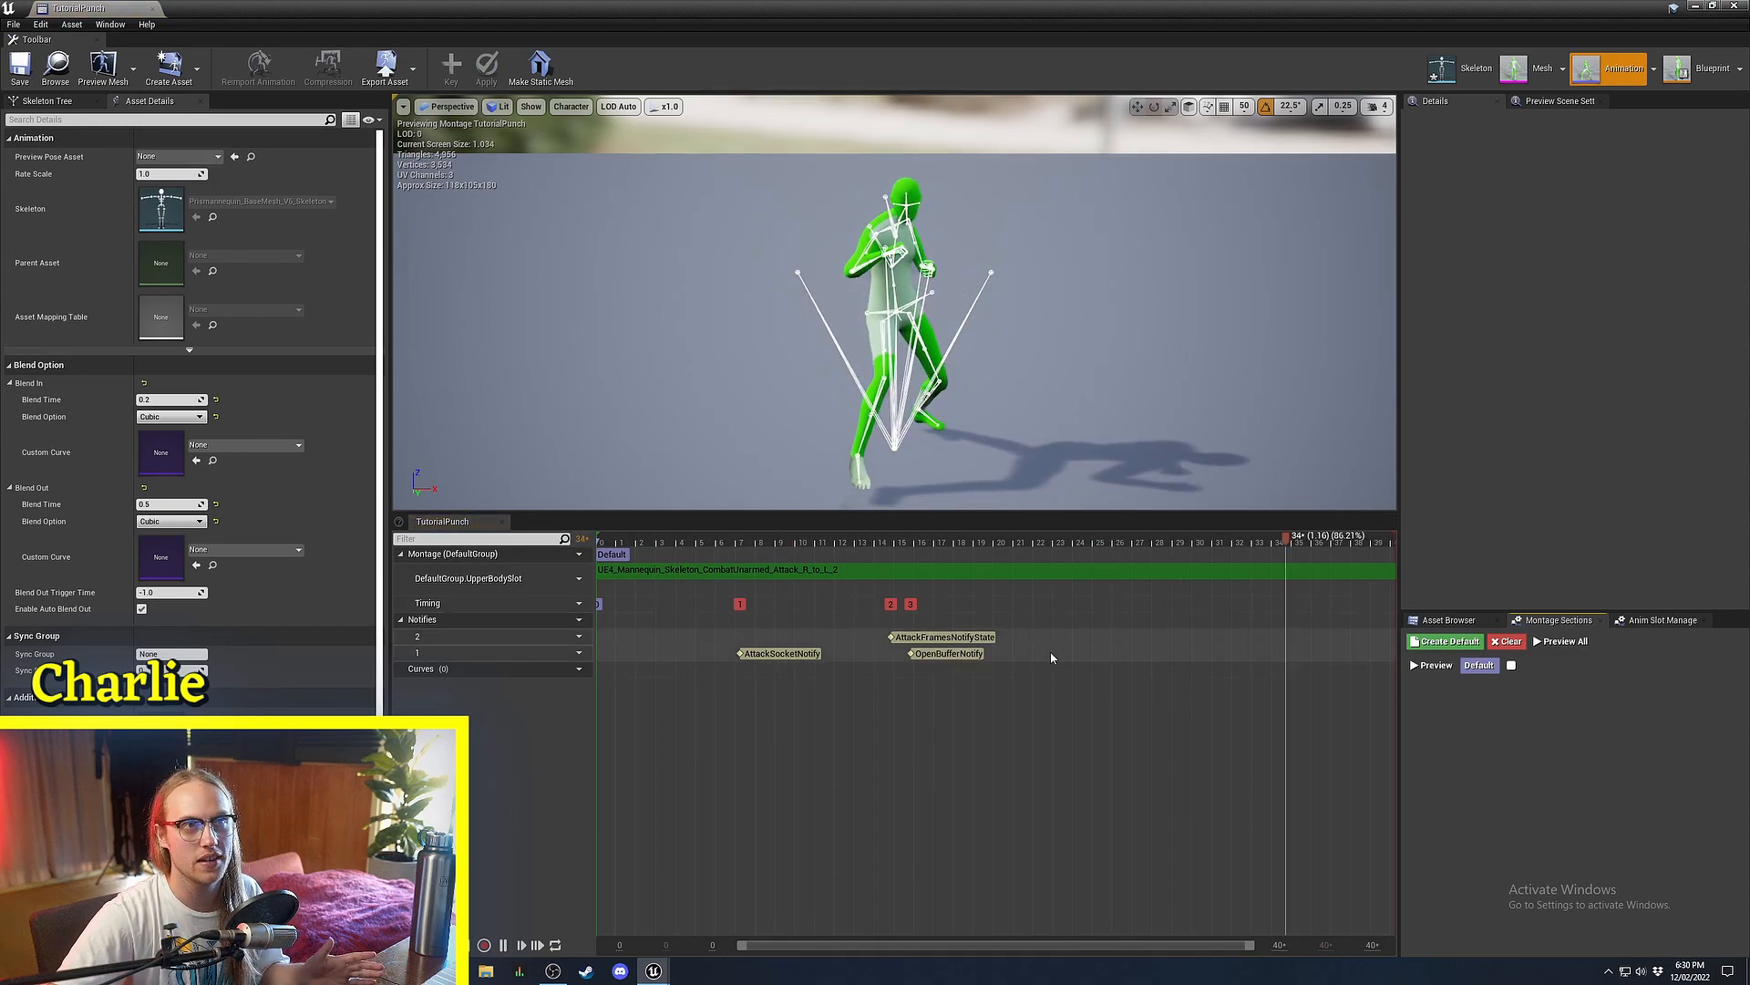
drag(1036, 664, 642, 630)
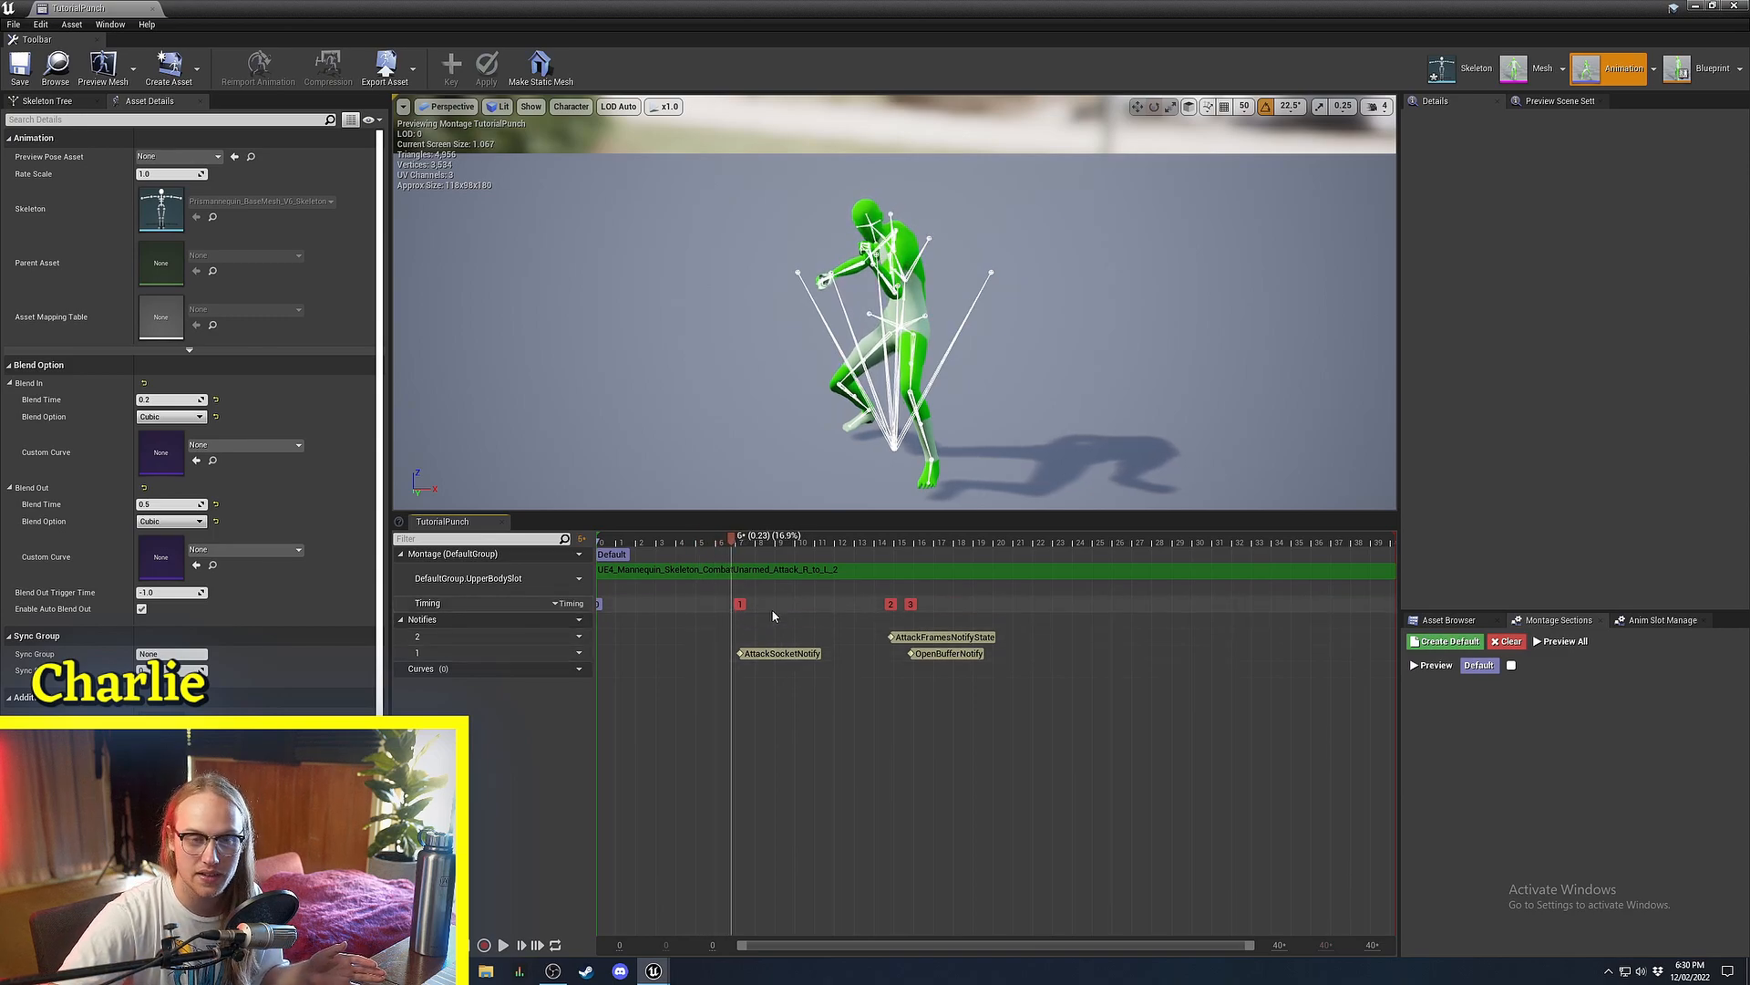
drag(770, 550, 1062, 550)
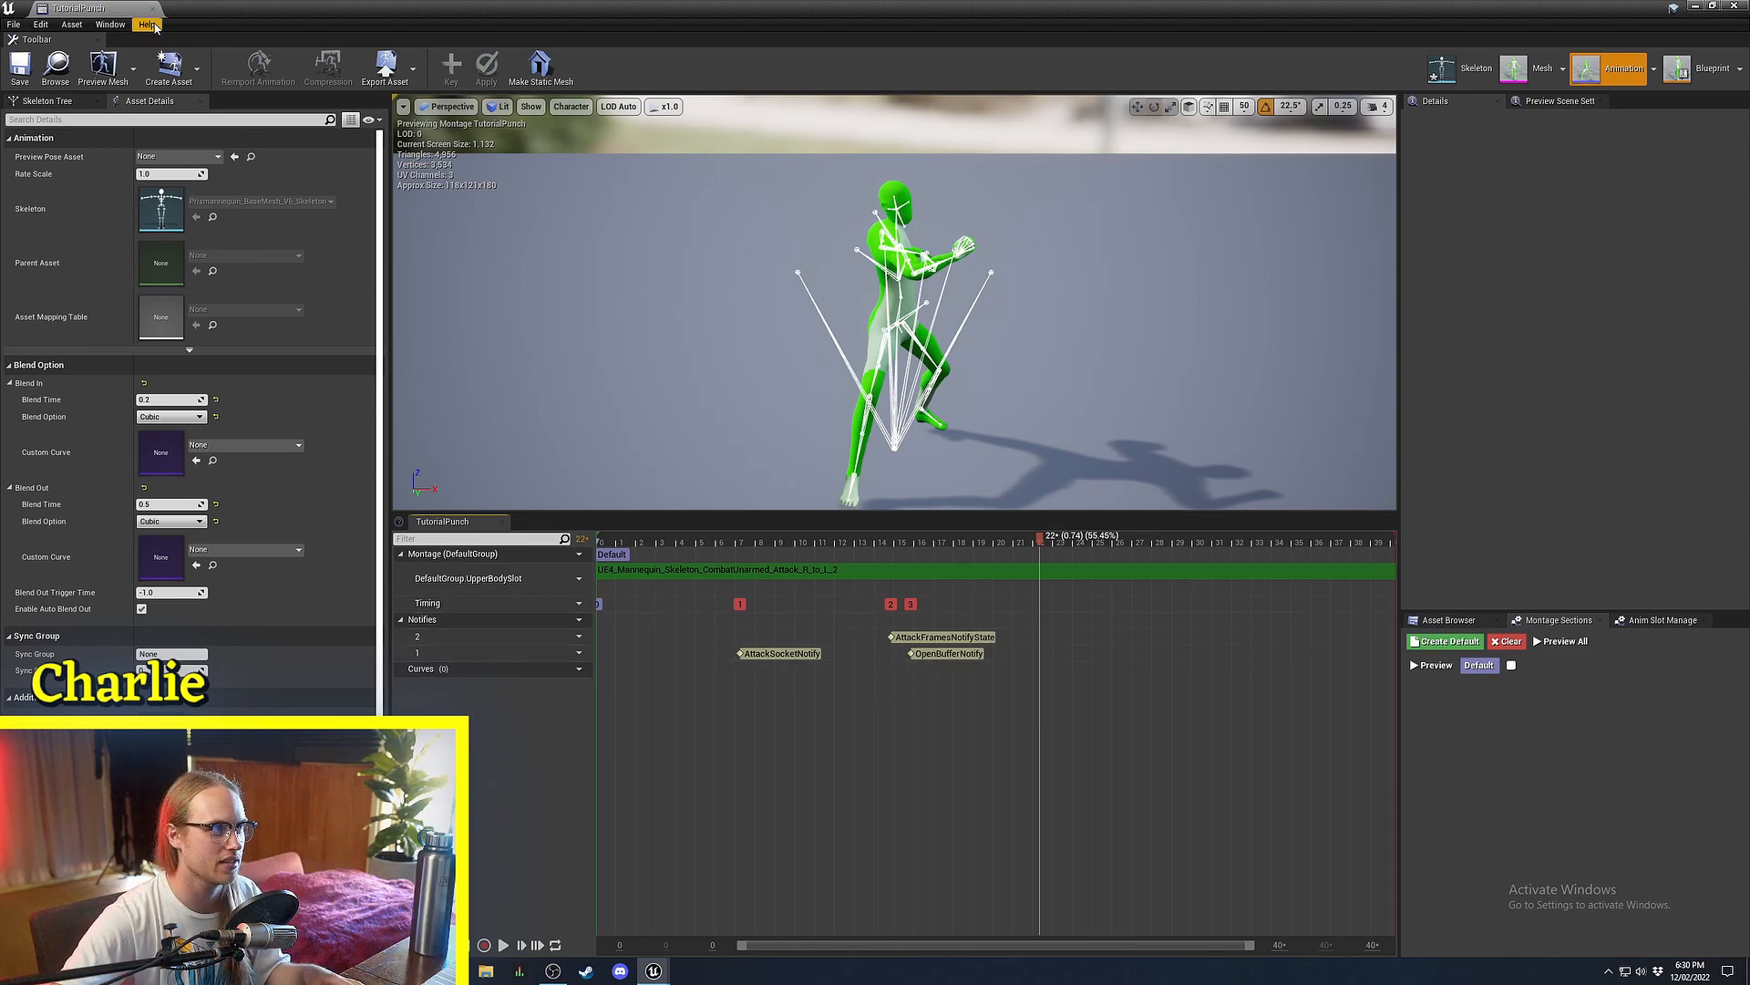
drag(764, 543, 1189, 576)
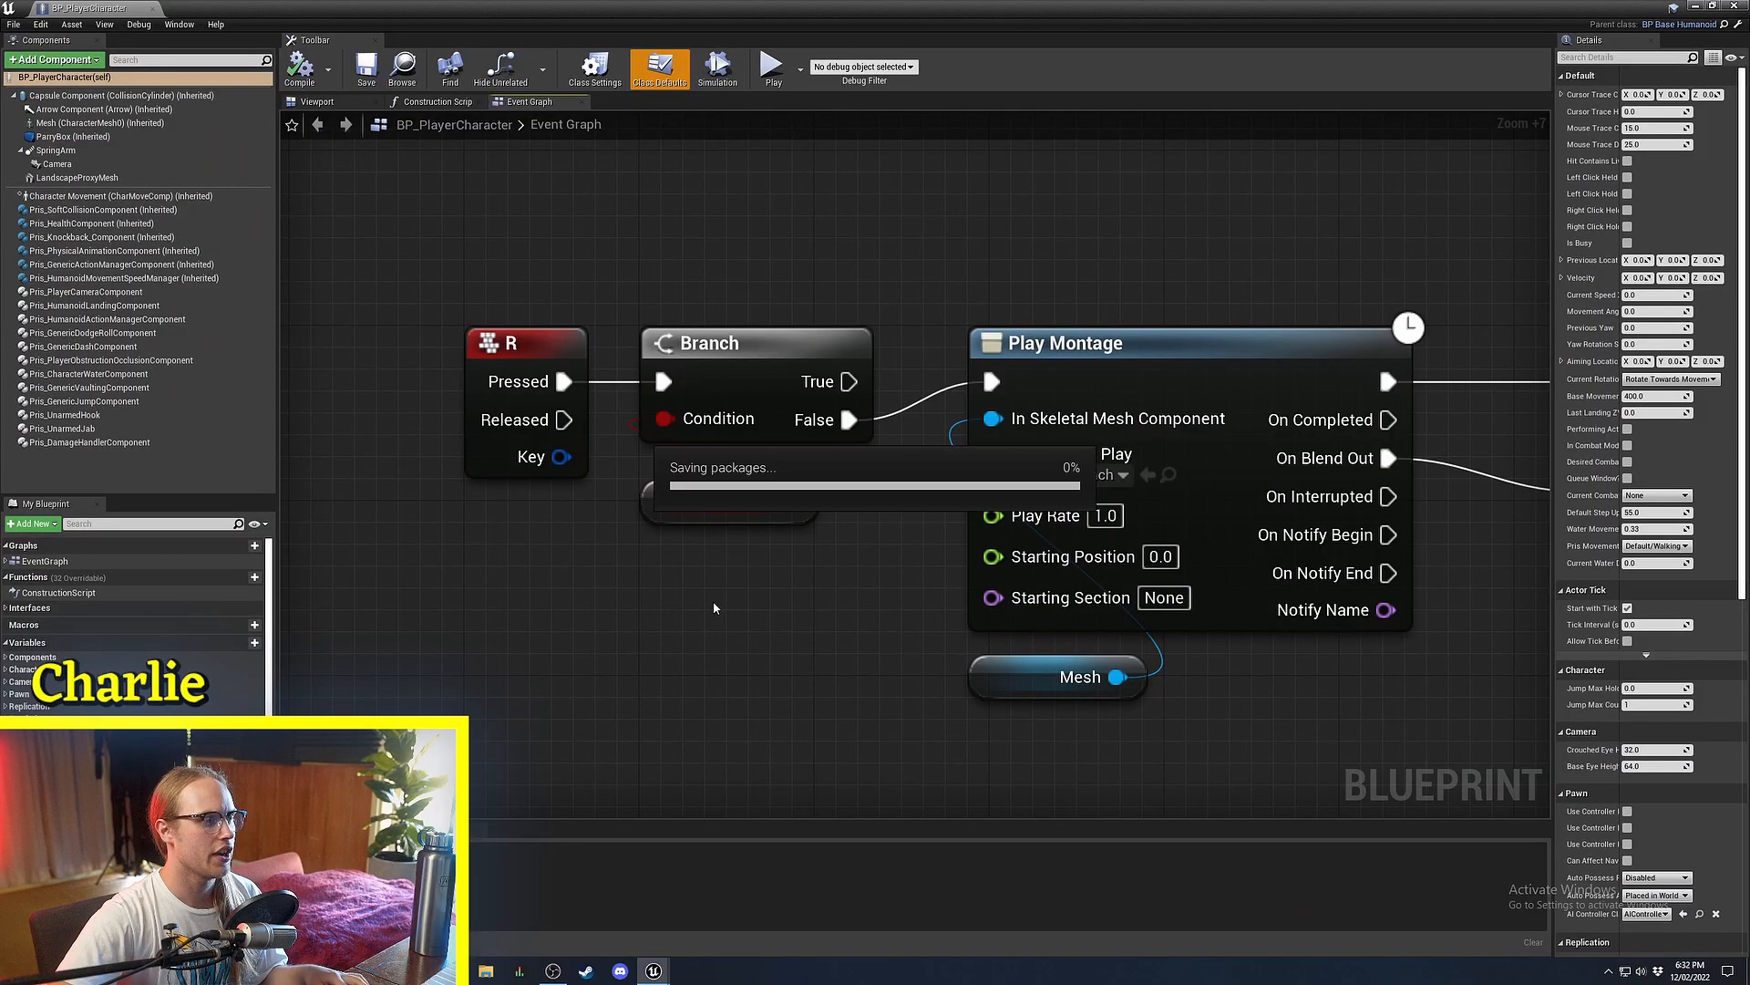
Shift the R, Branch and Is Busy nodes left to clear room before Play Montage, and save.
scroll(776, 682, down, 1)
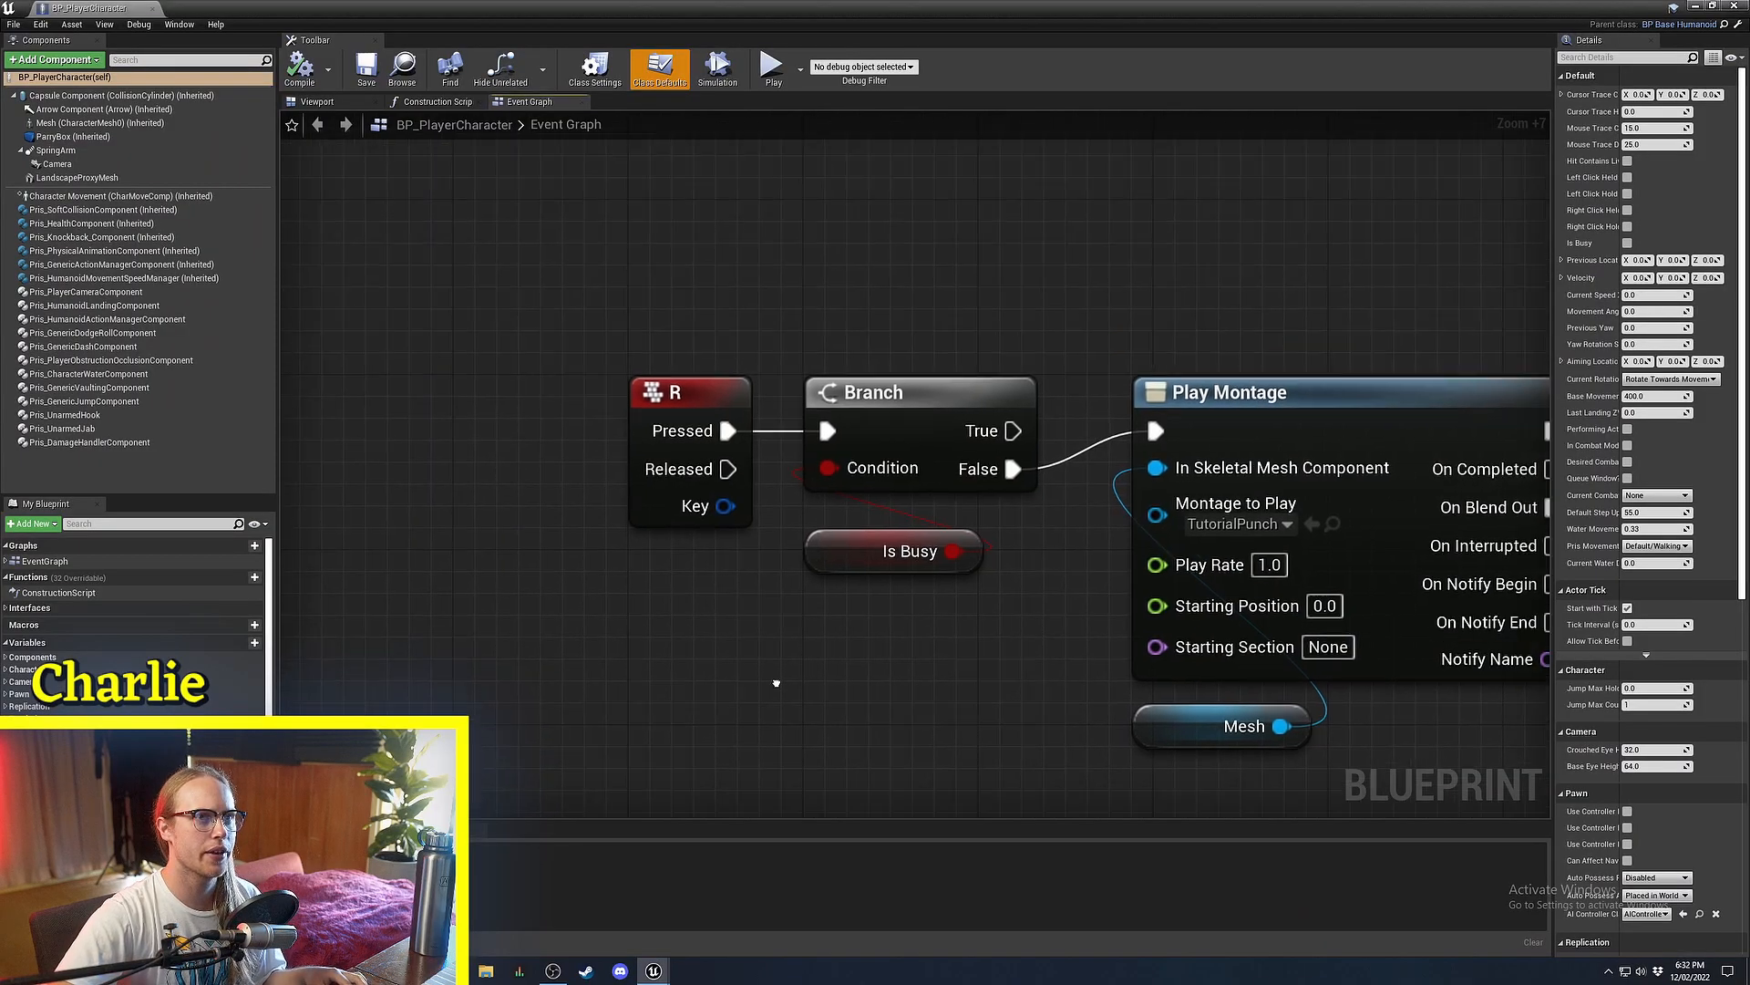
right_drag(775, 683, 827, 684)
drag(951, 358, 777, 552)
drag(970, 391, 664, 392)
click(880, 397)
right_drag(880, 402, 694, 382)
key(ctrl+s)
right_drag(720, 544, 787, 469)
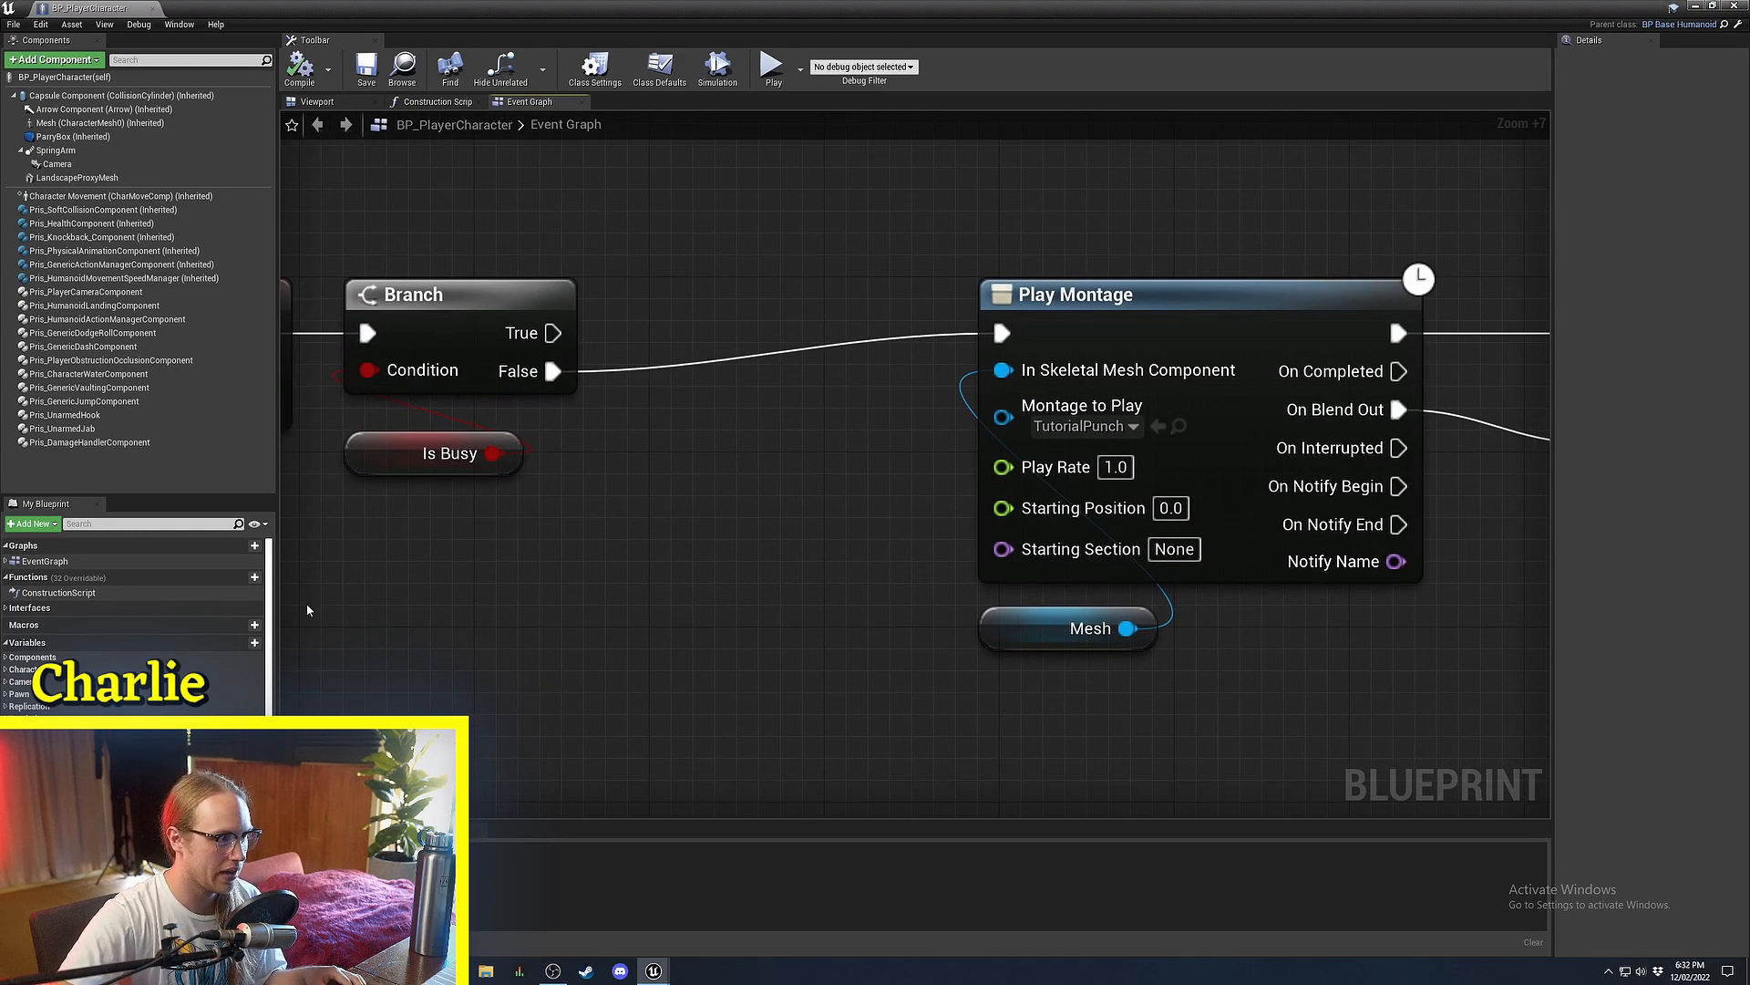
Create a CurrentMontage Anim Montage reference variable and place its SET node between Branch and Play Montage.
click(240, 642)
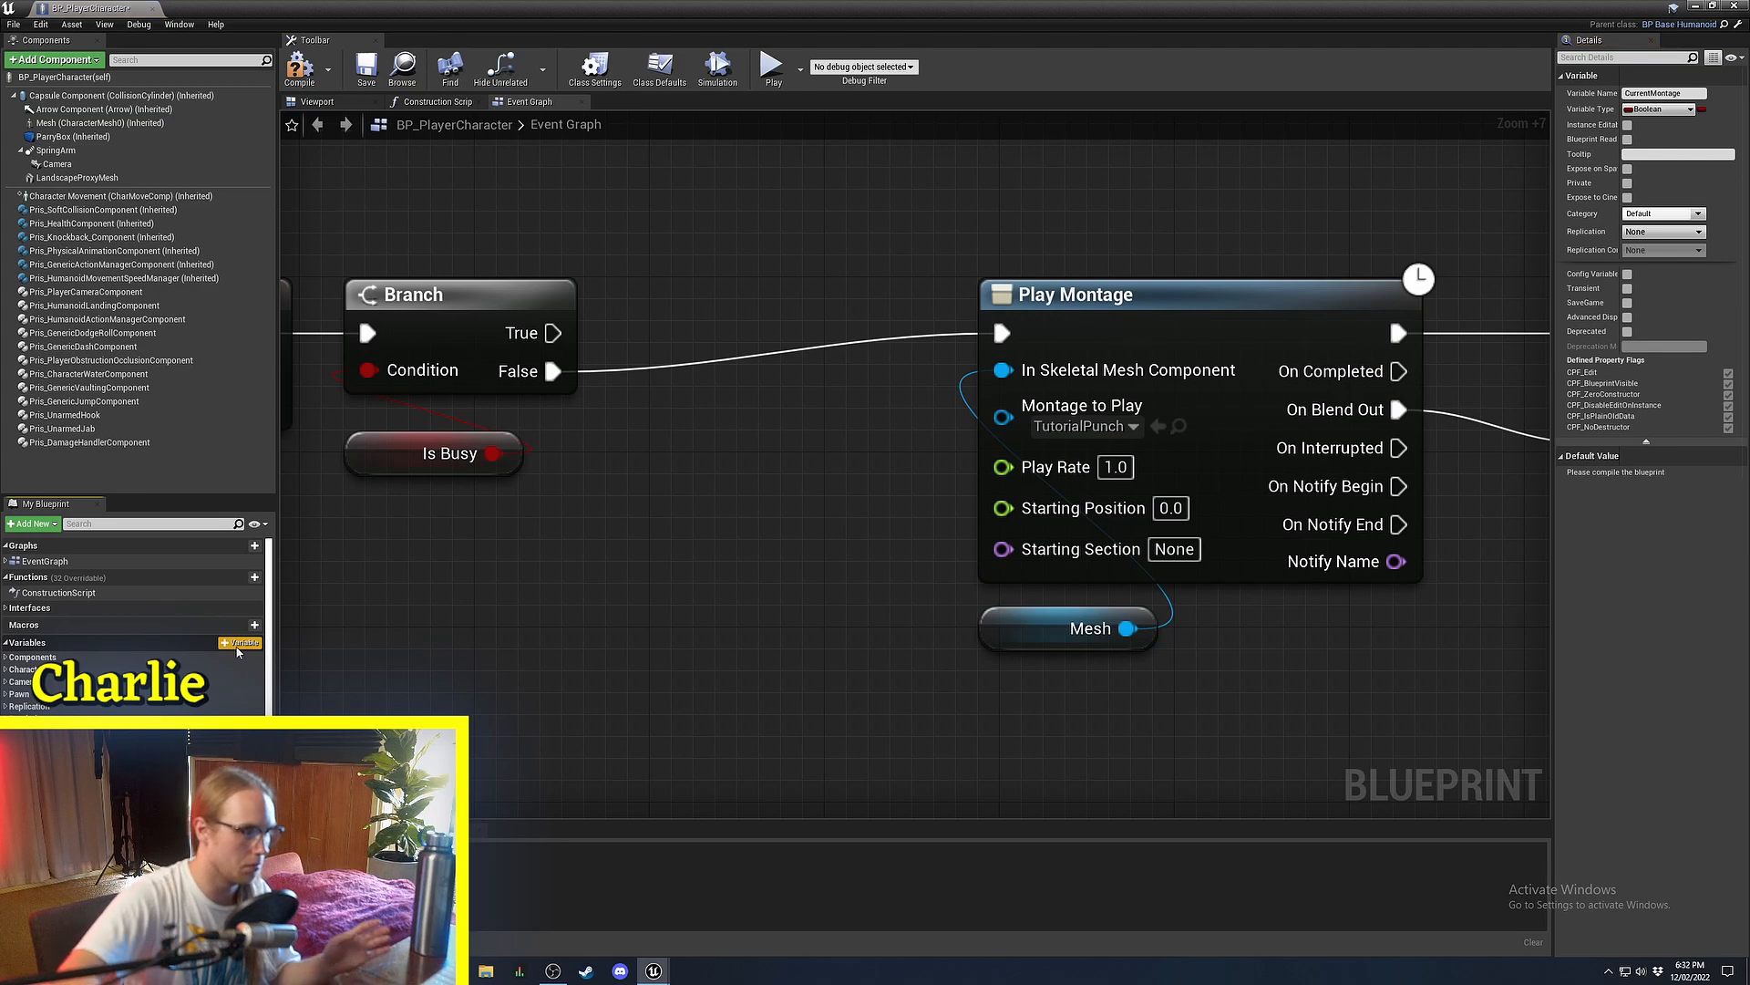
click(1650, 109)
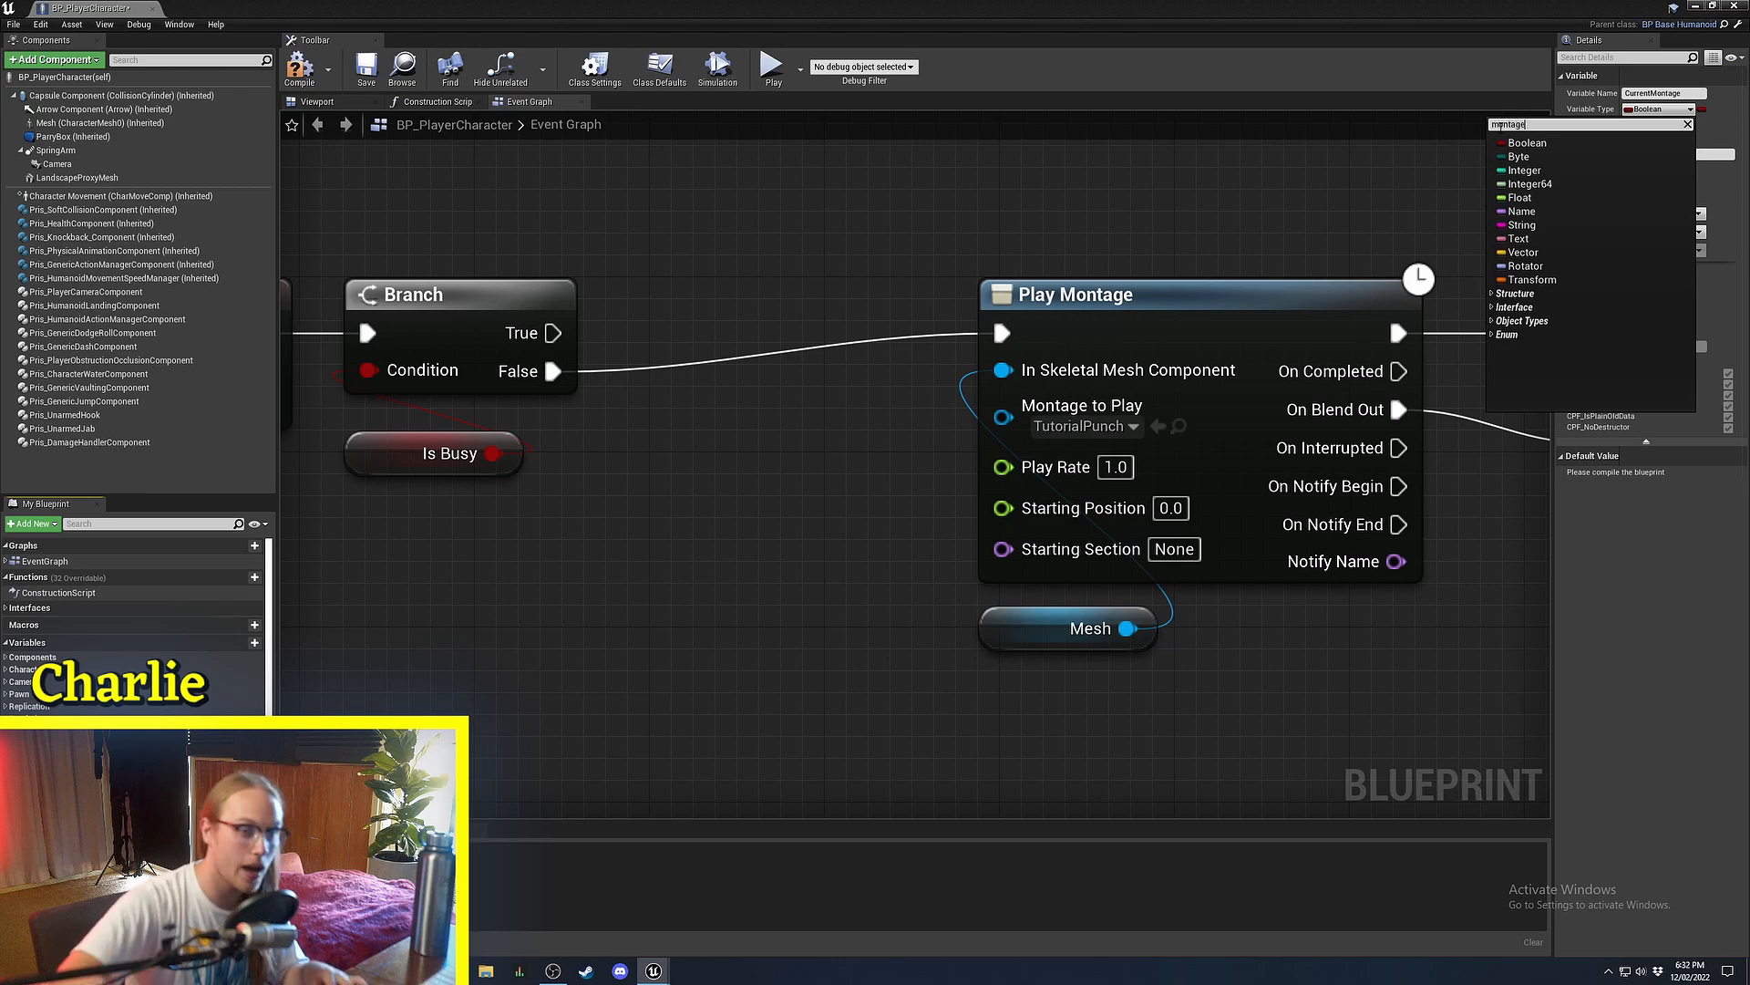
mouse_move(1544, 158)
click(1470, 157)
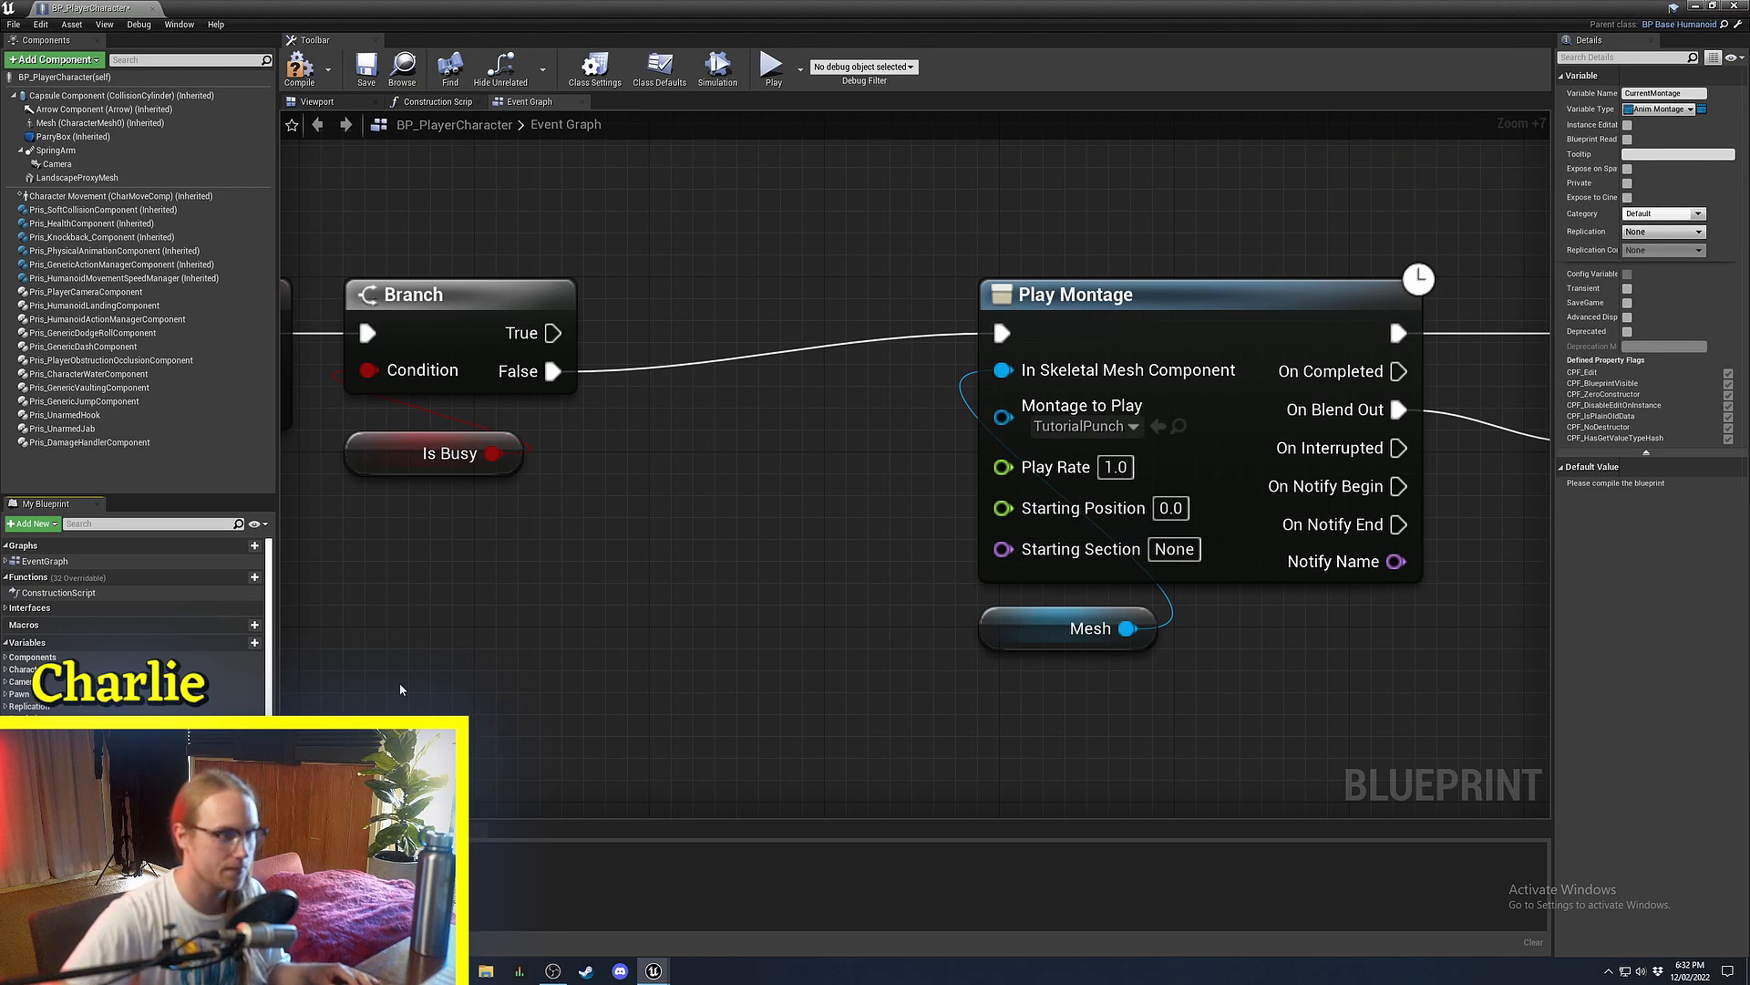
drag(797, 346, 804, 351)
click(843, 378)
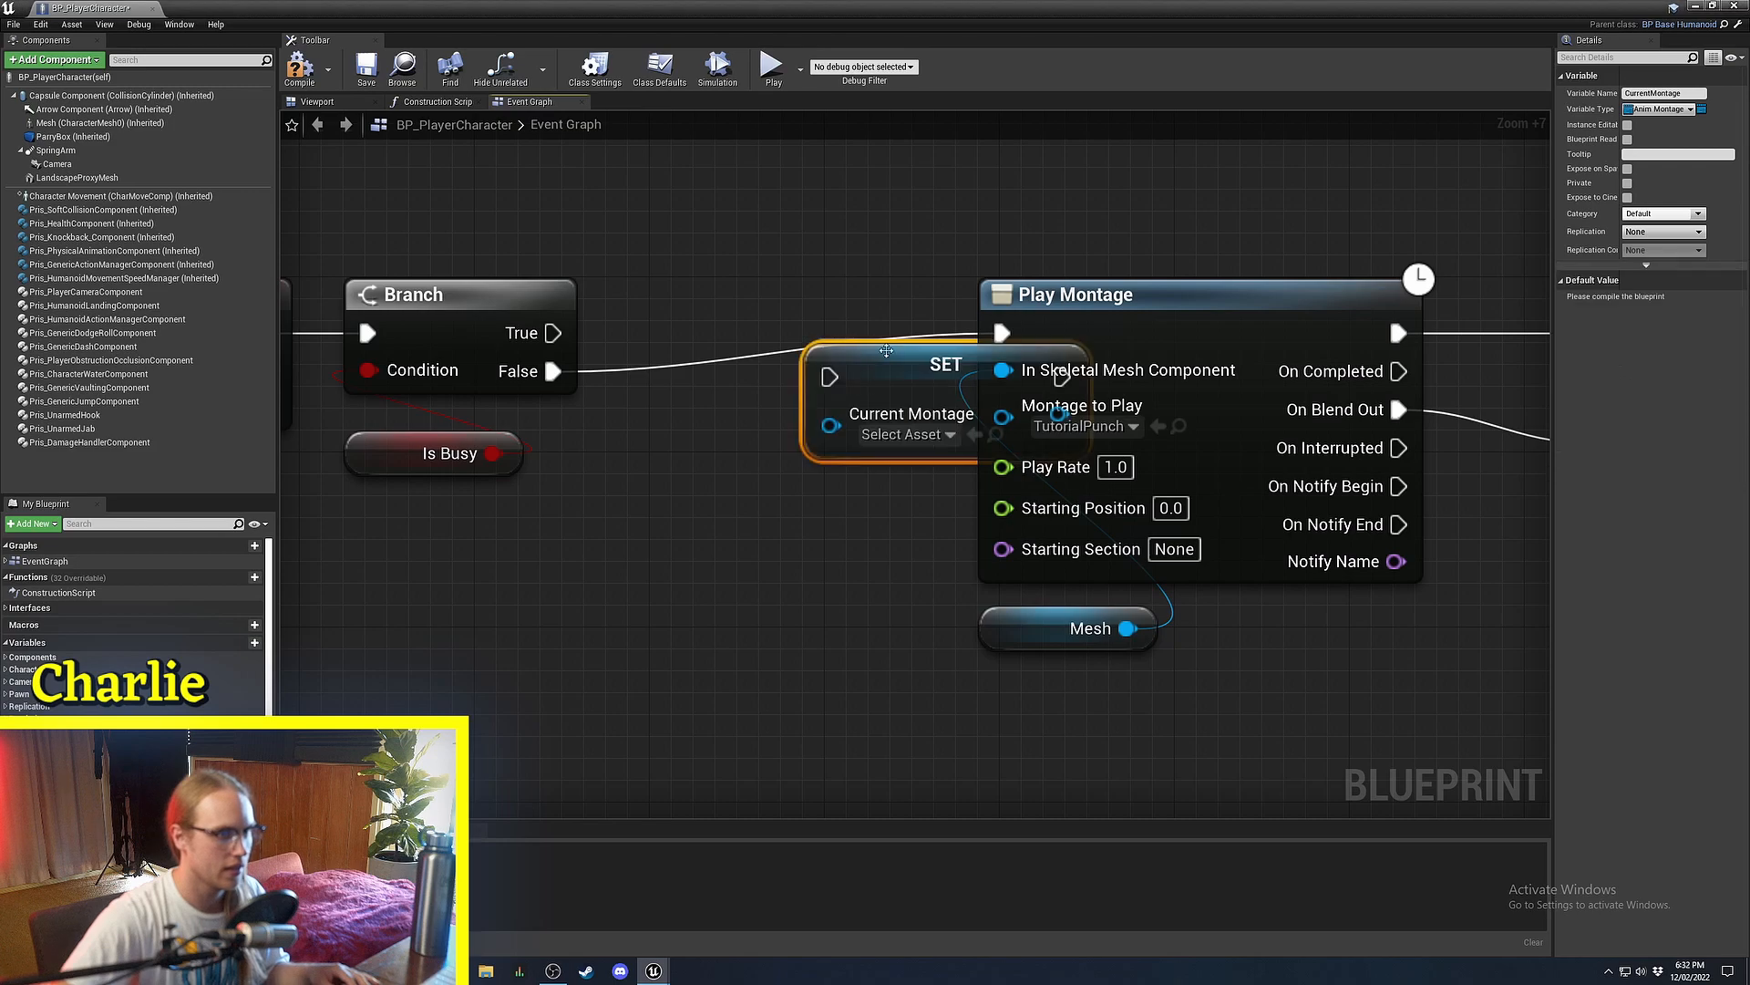
drag(898, 396, 767, 307)
right_drag(883, 310, 860, 340)
drag(860, 341, 862, 383)
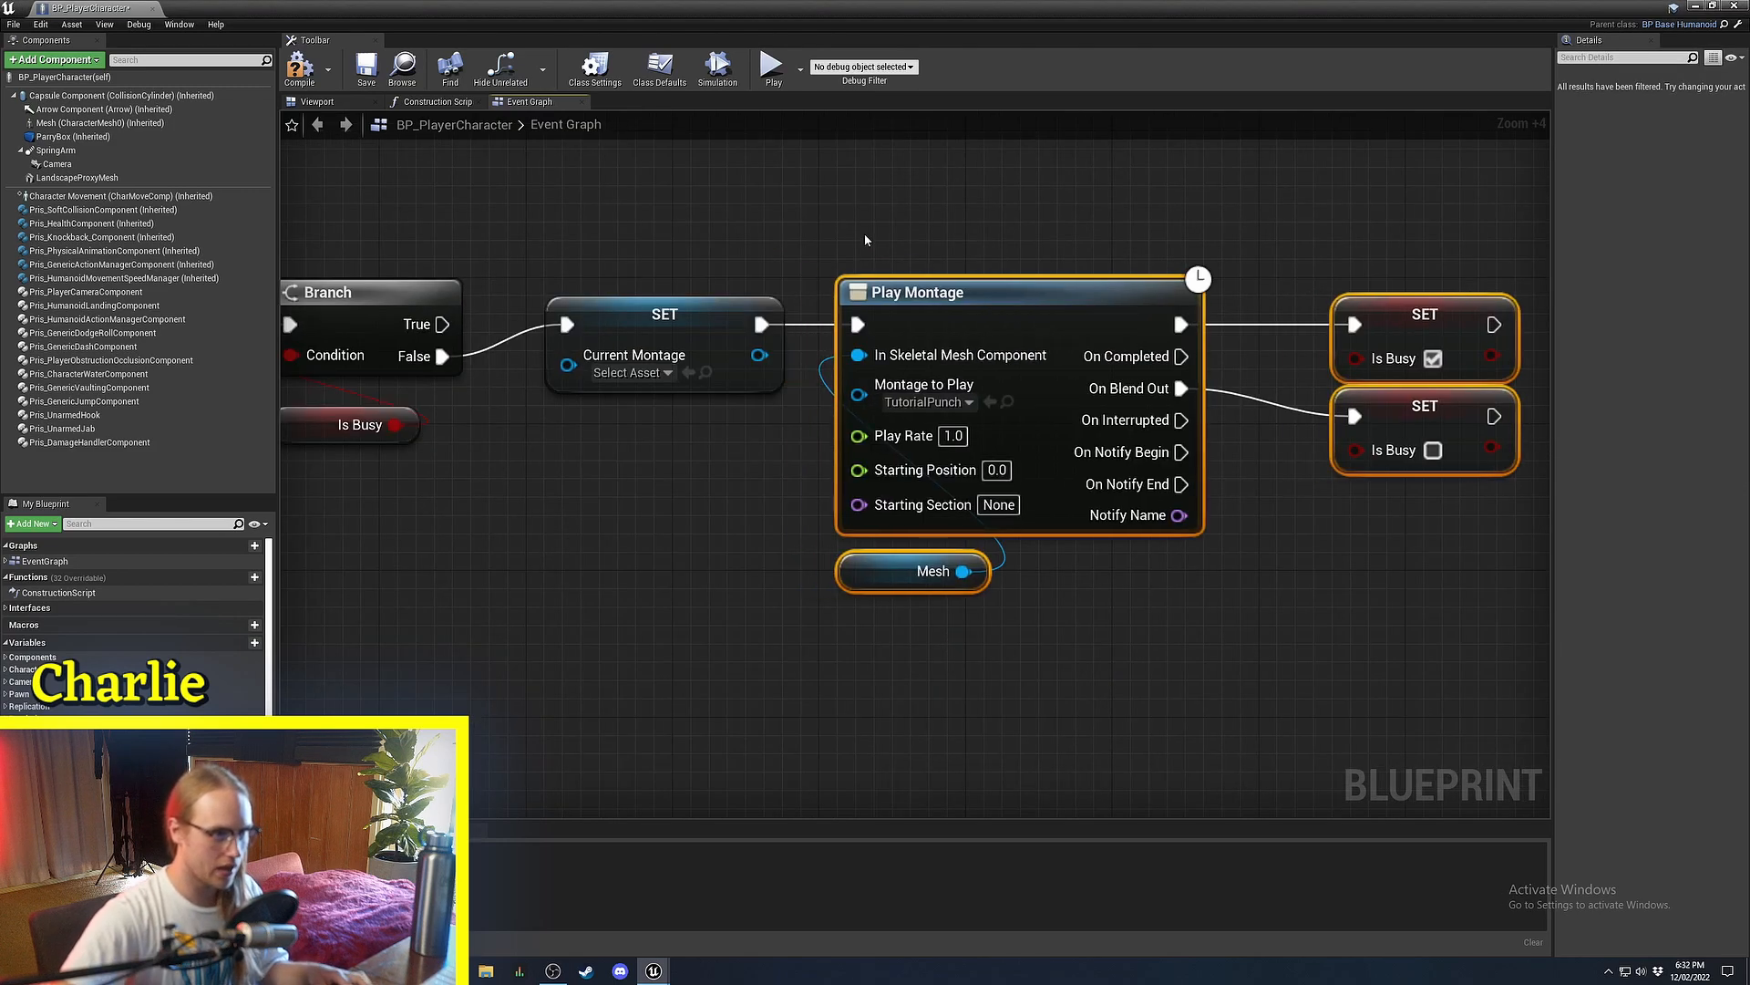
click(866, 236)
Set Current Montage to TutorialPunch, wire it into Montage to Play, and compile.
right_drag(590, 500, 675, 539)
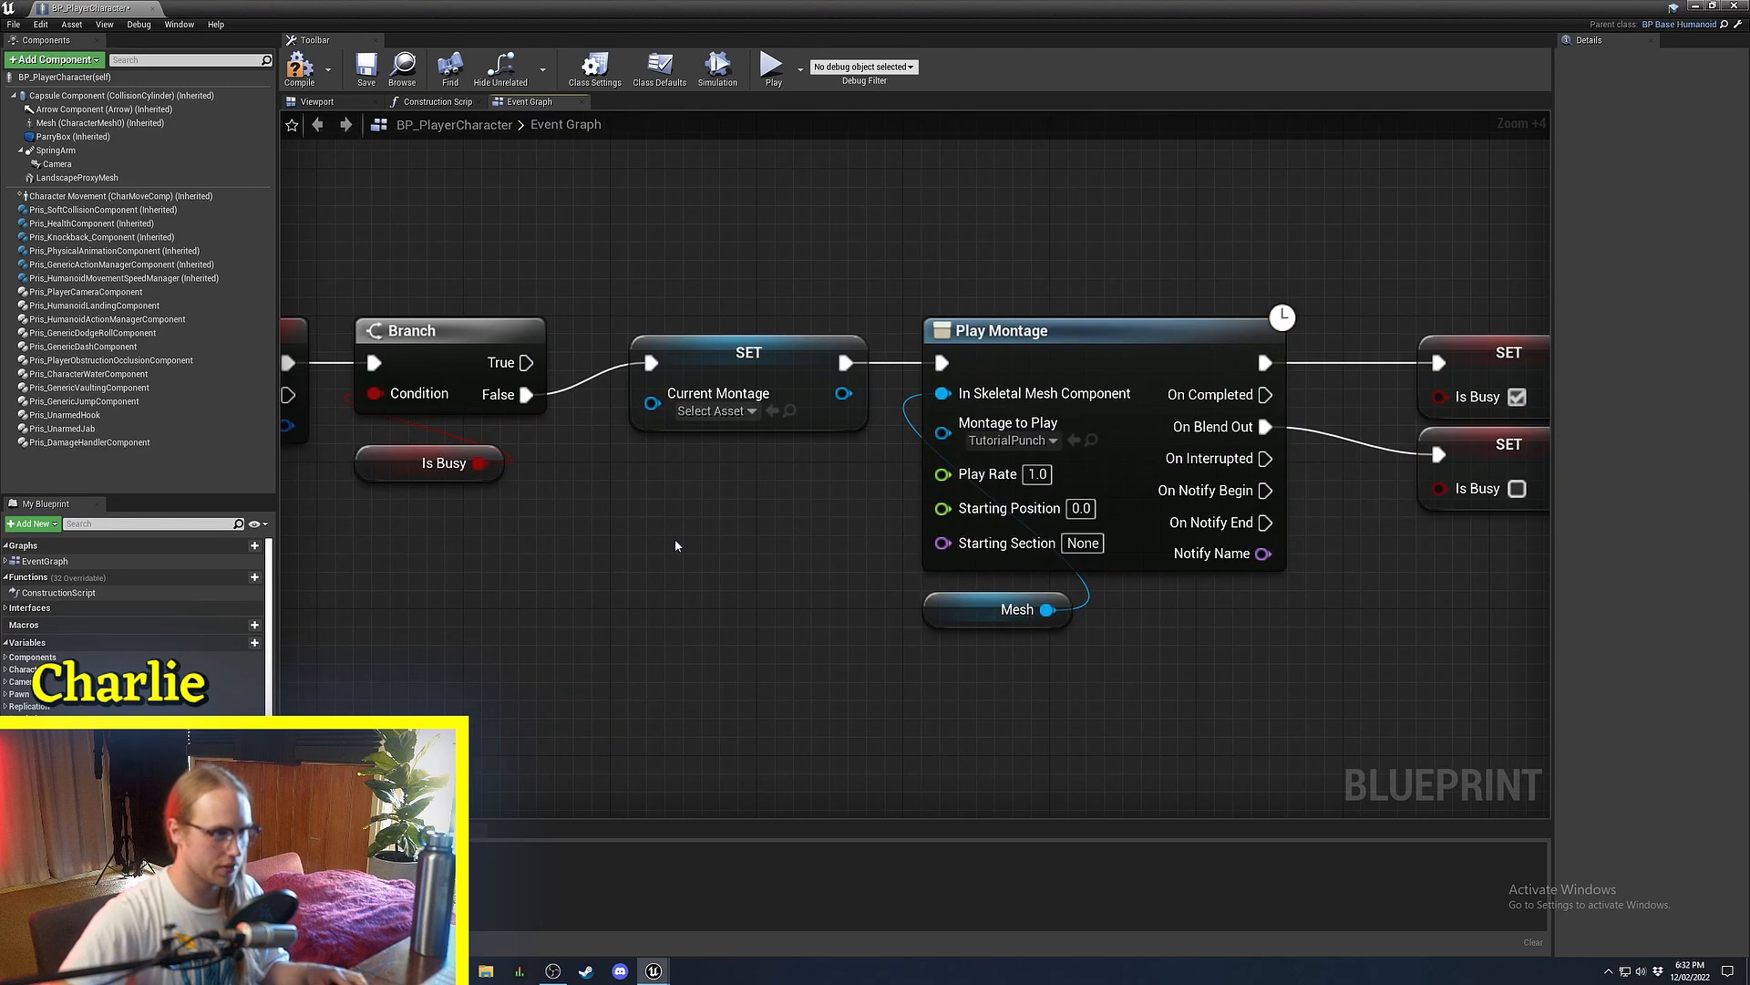
scroll(675, 536, up, 3)
click(735, 384)
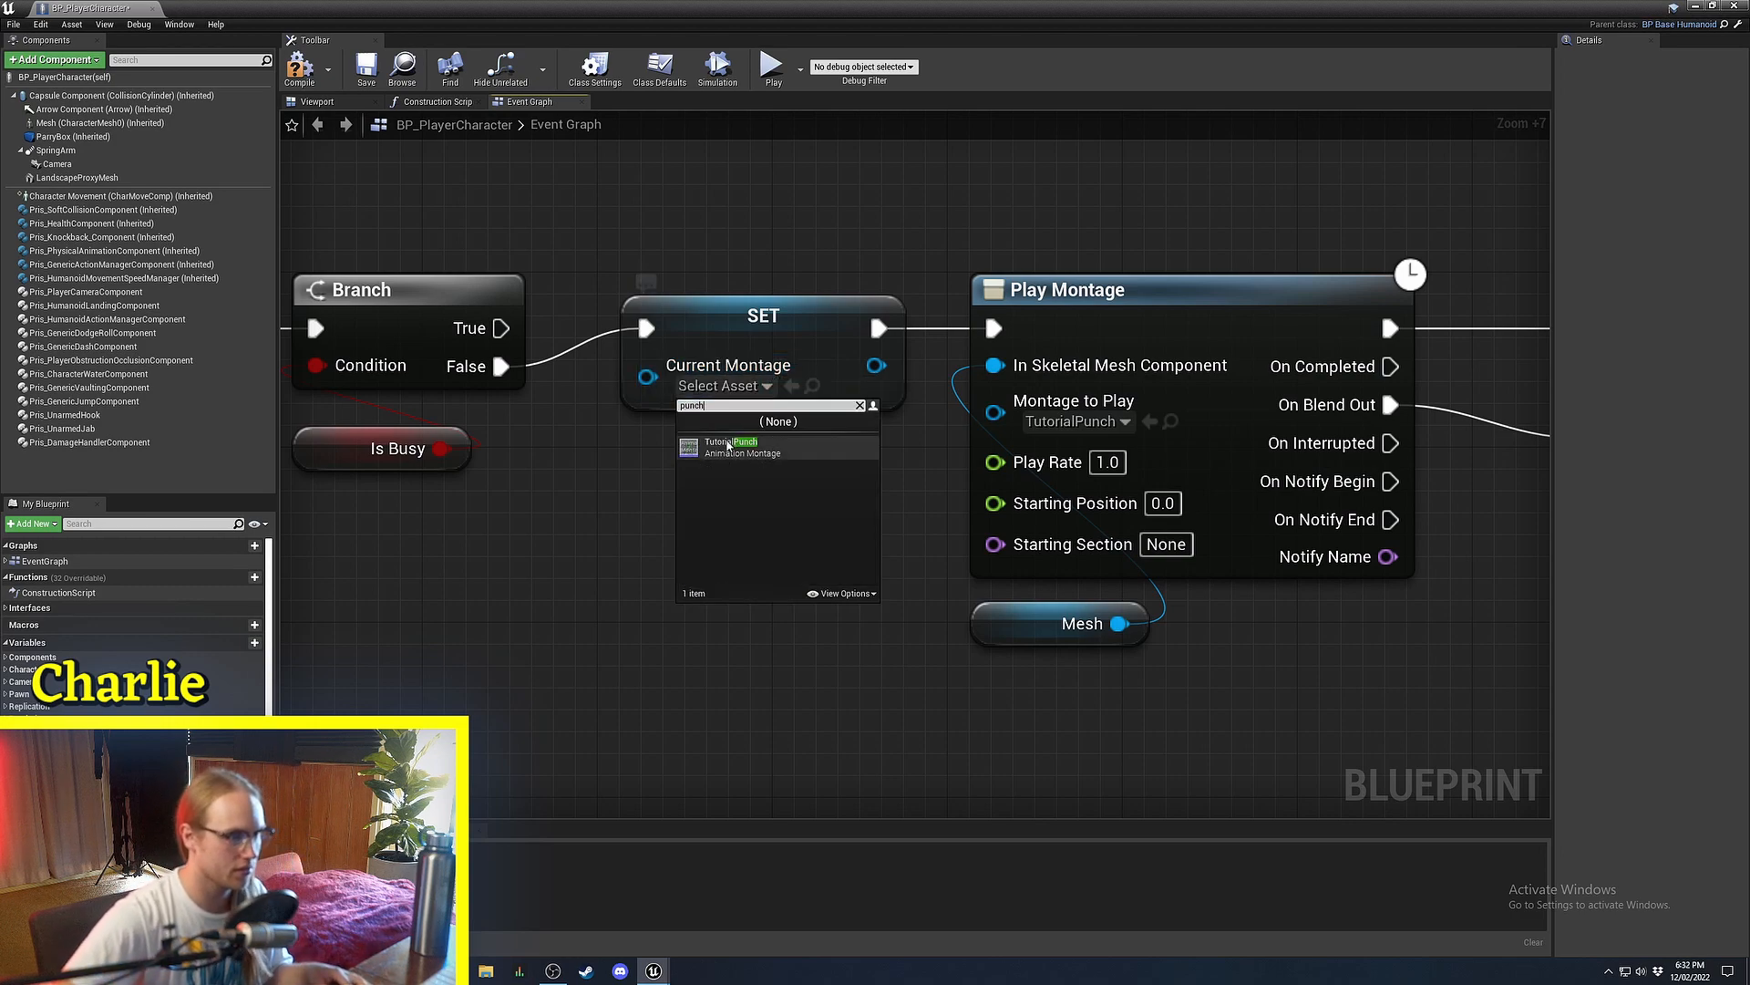
click(729, 445)
right_drag(729, 445, 604, 471)
drag(755, 392, 877, 443)
scroll(794, 362, down, 3)
click(306, 73)
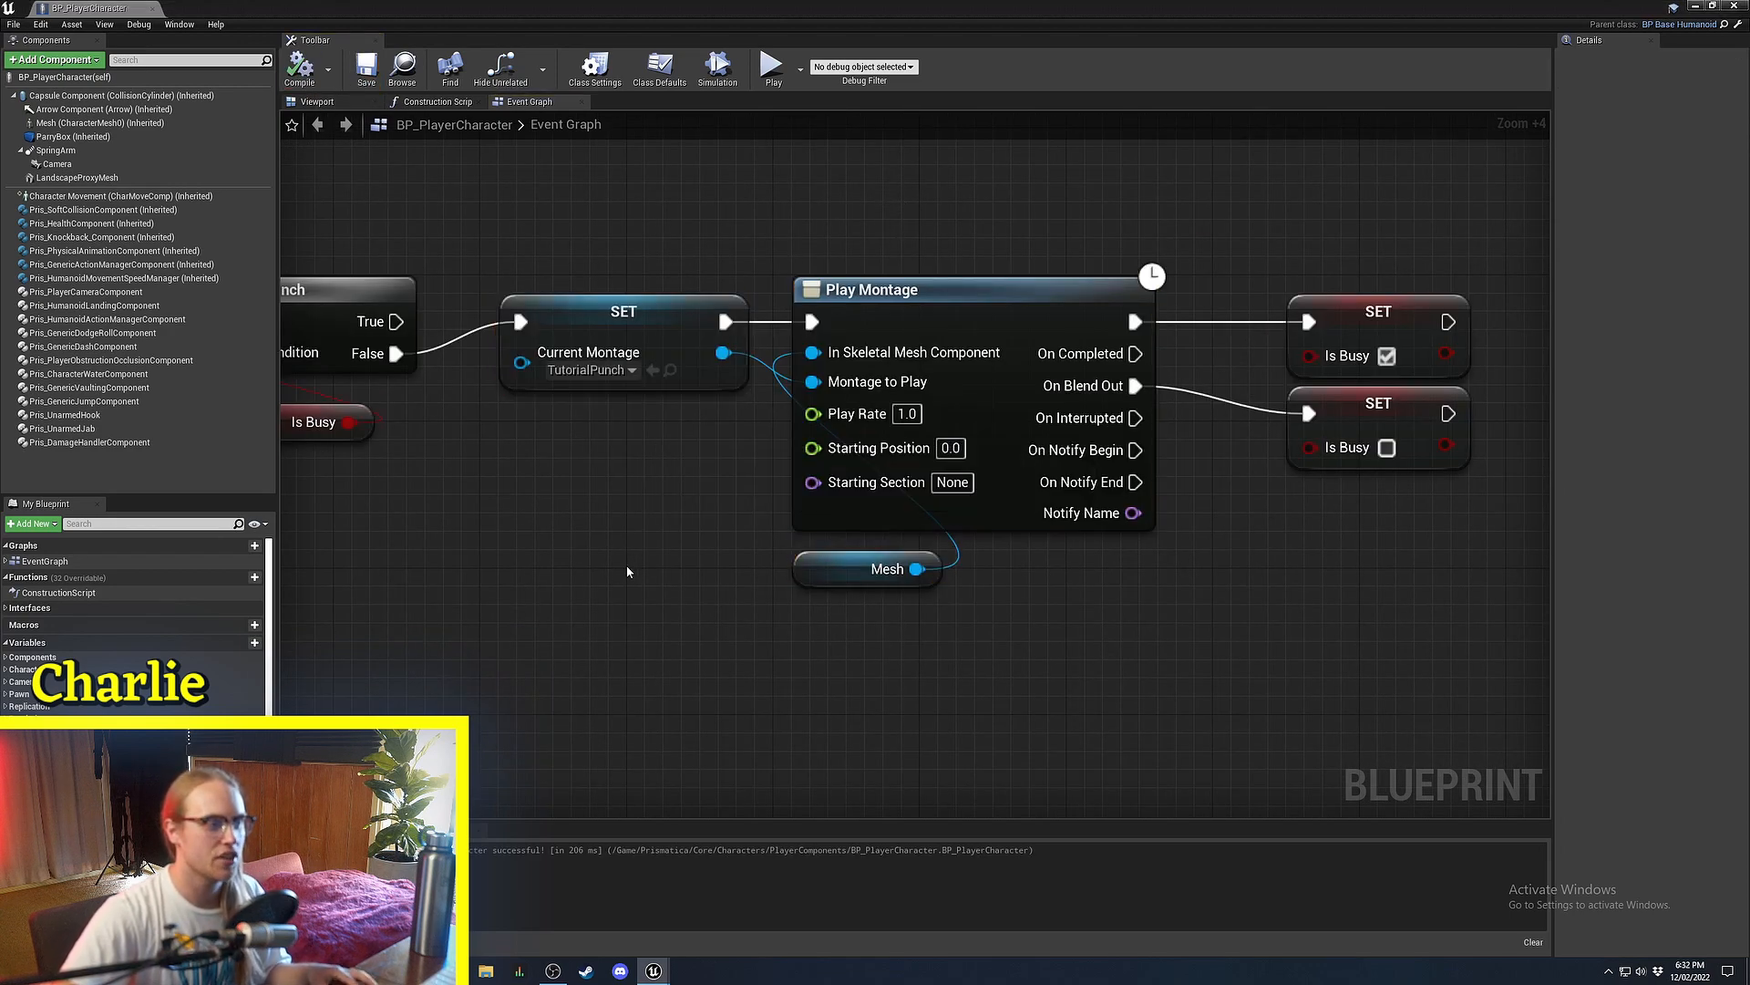
right_drag(605, 556, 764, 589)
scroll(137, 629, down, 6)
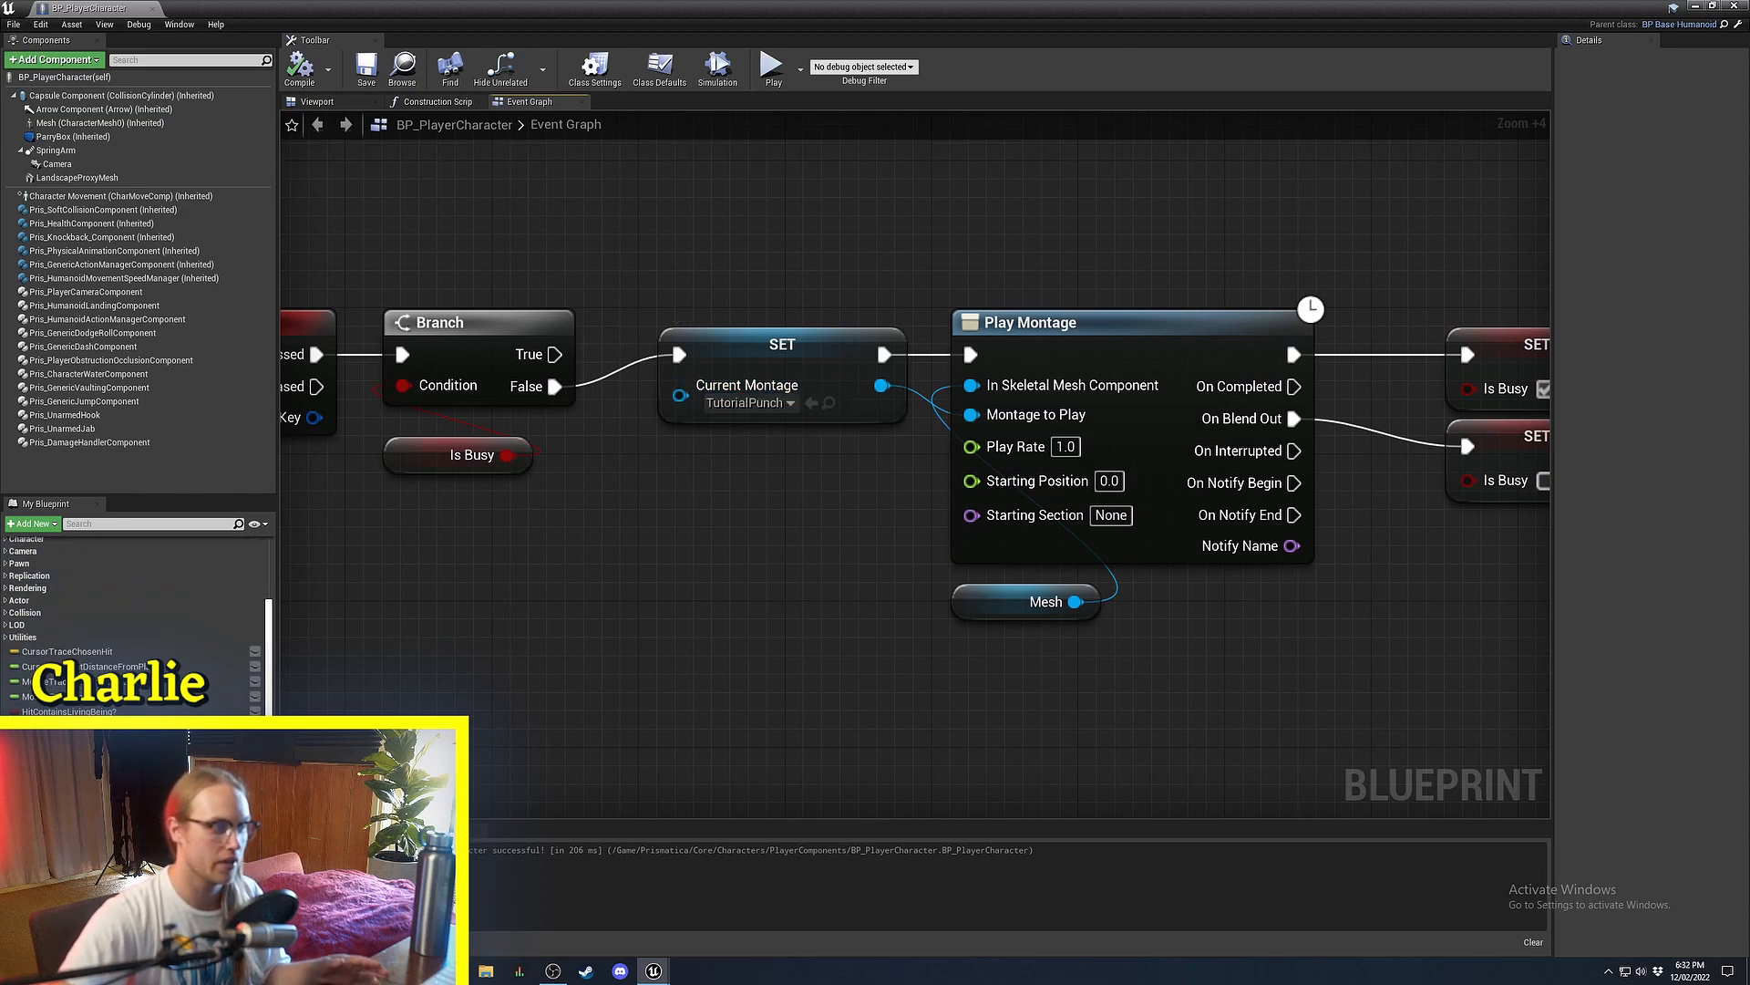
right_drag(1007, 697, 889, 638)
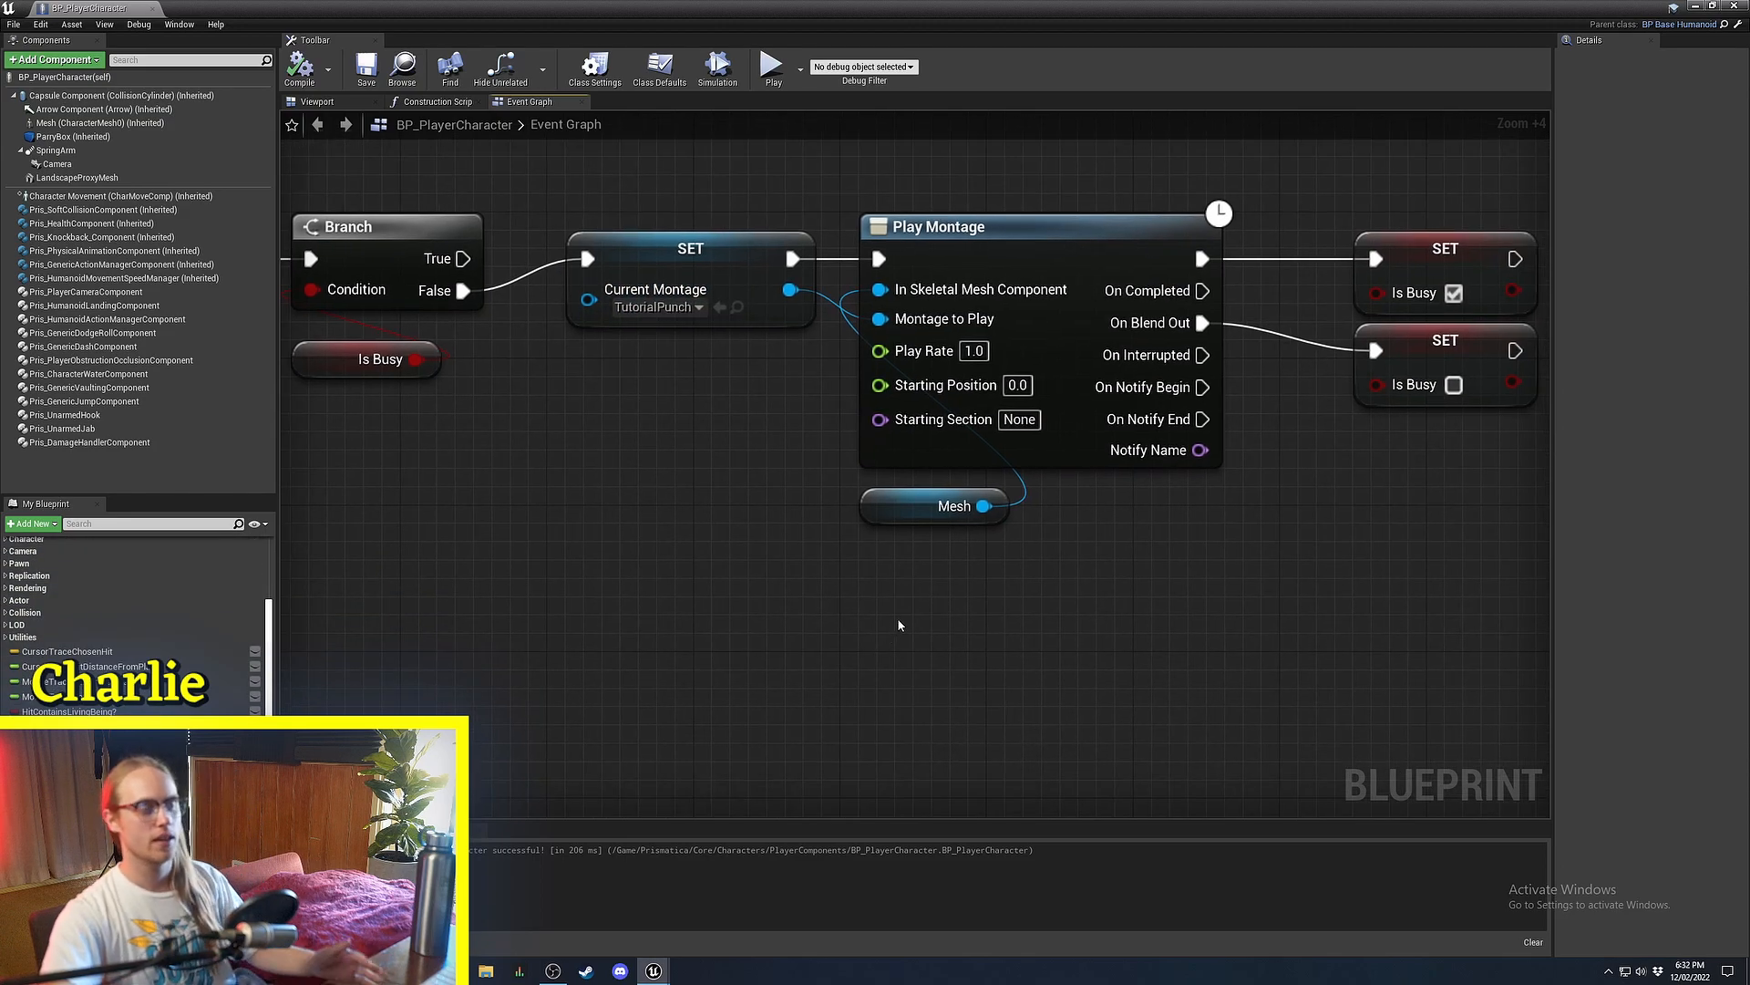
Place a Stop Anim Montage node in the player character graph via the 'stop monta' search.
right_click(752, 590)
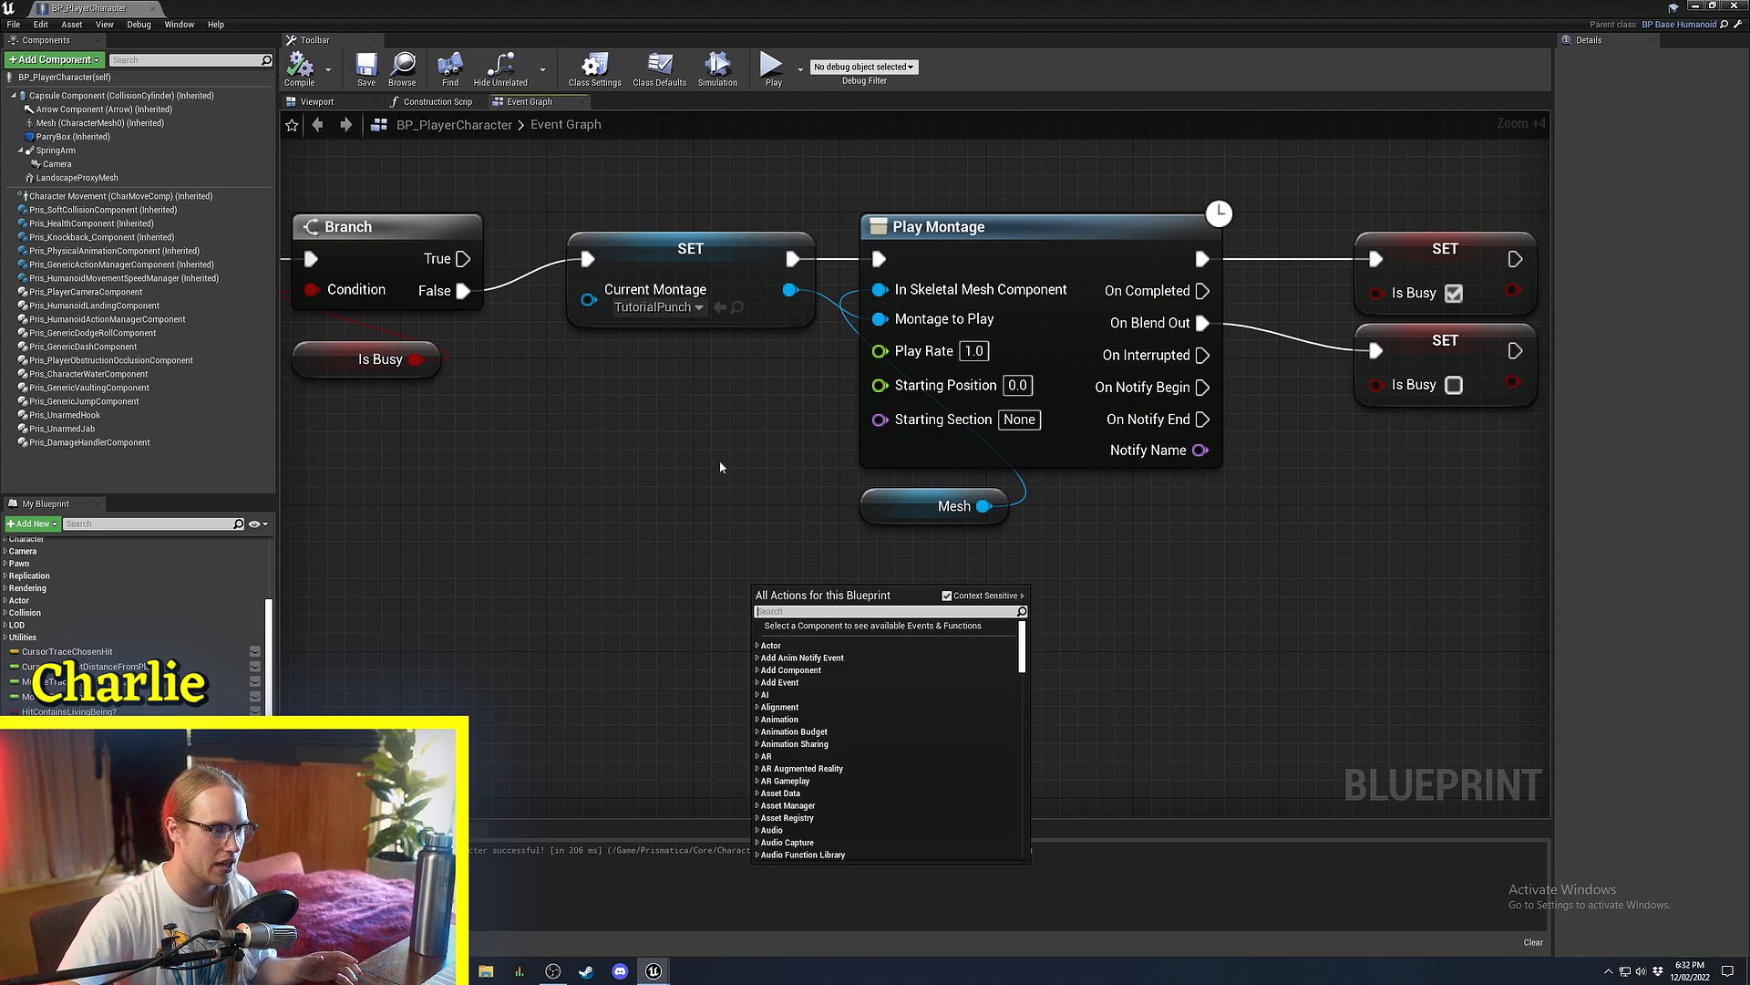
text(stop monta)
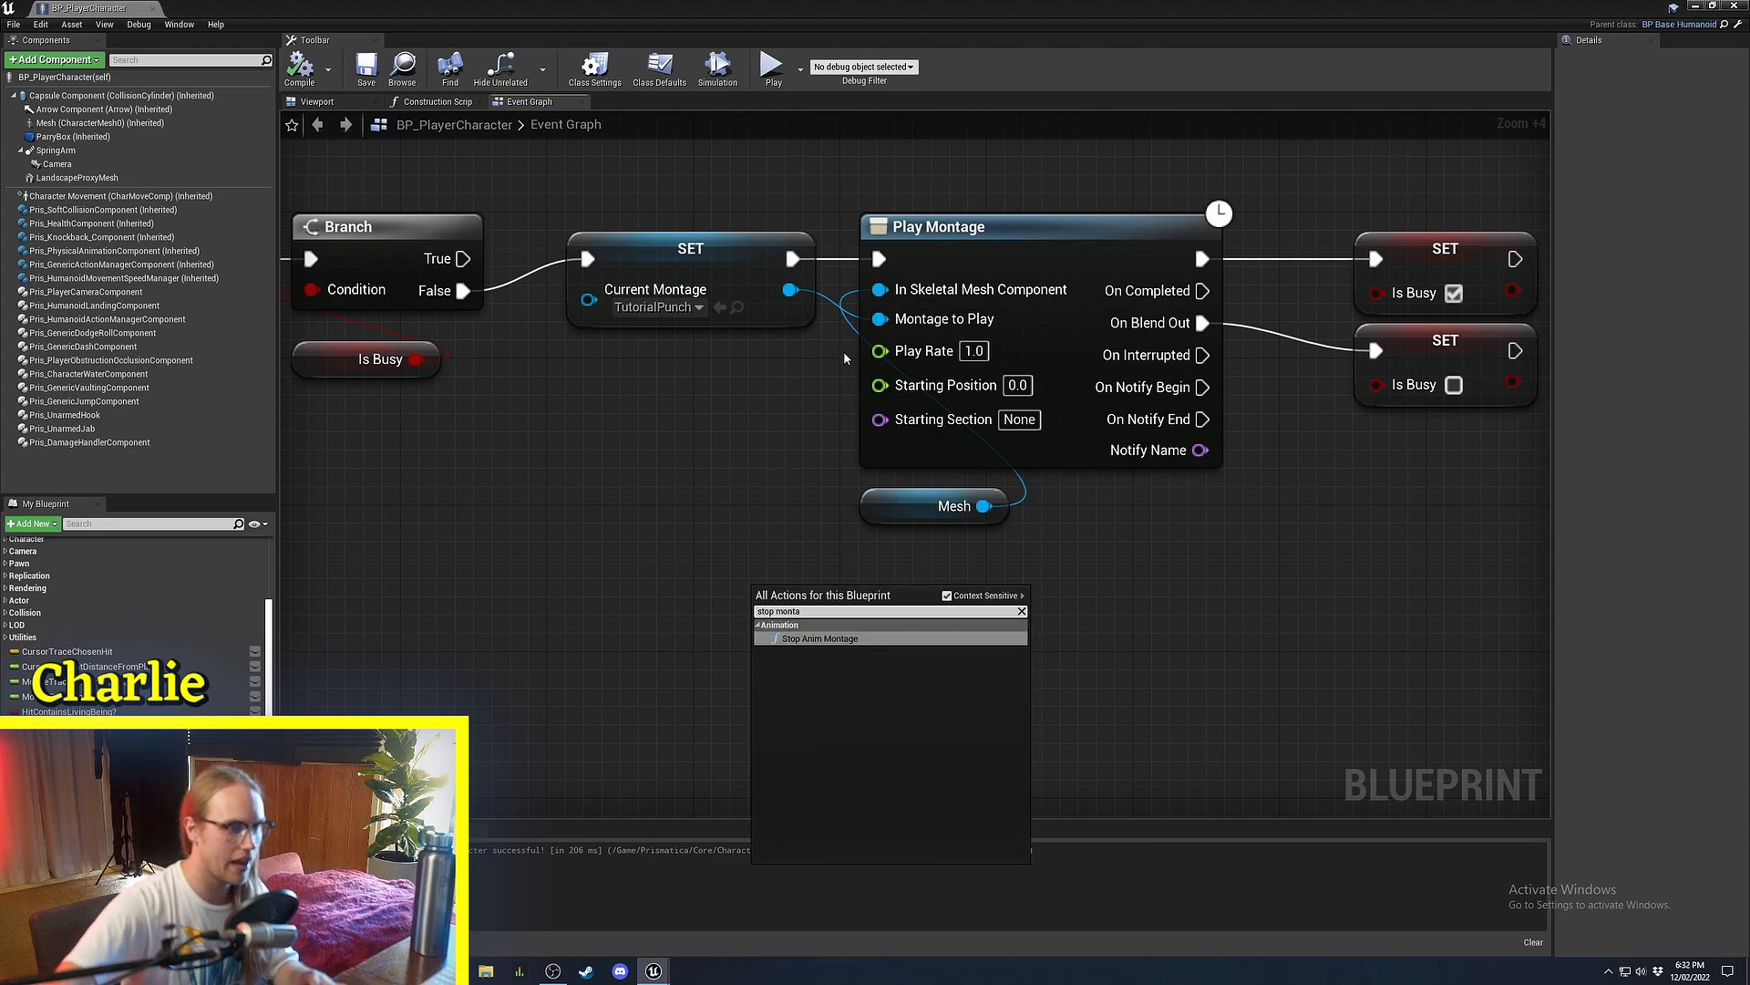
key(Return)
right_drag(1194, 241, 1067, 175)
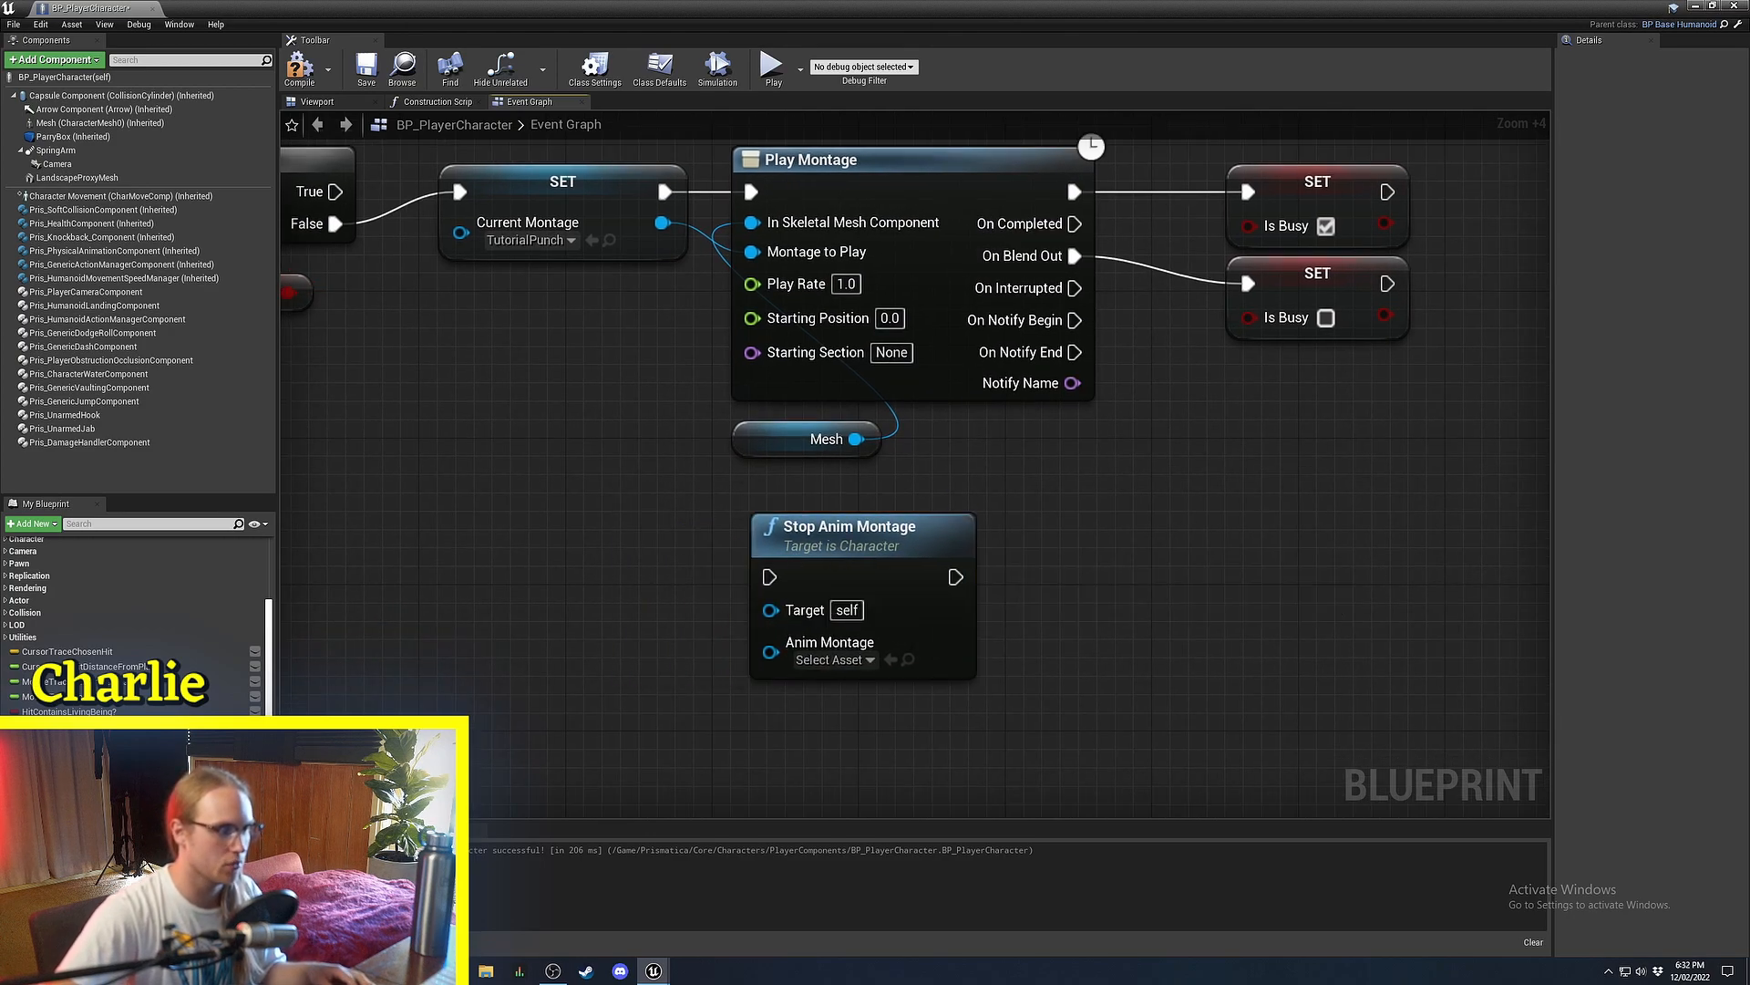
Add a Current Montage getter wired into Stop Anim Montage's Anim Montage input, and arrange both nodes.
drag(64, 802, 528, 622)
click(567, 640)
drag(664, 641, 771, 651)
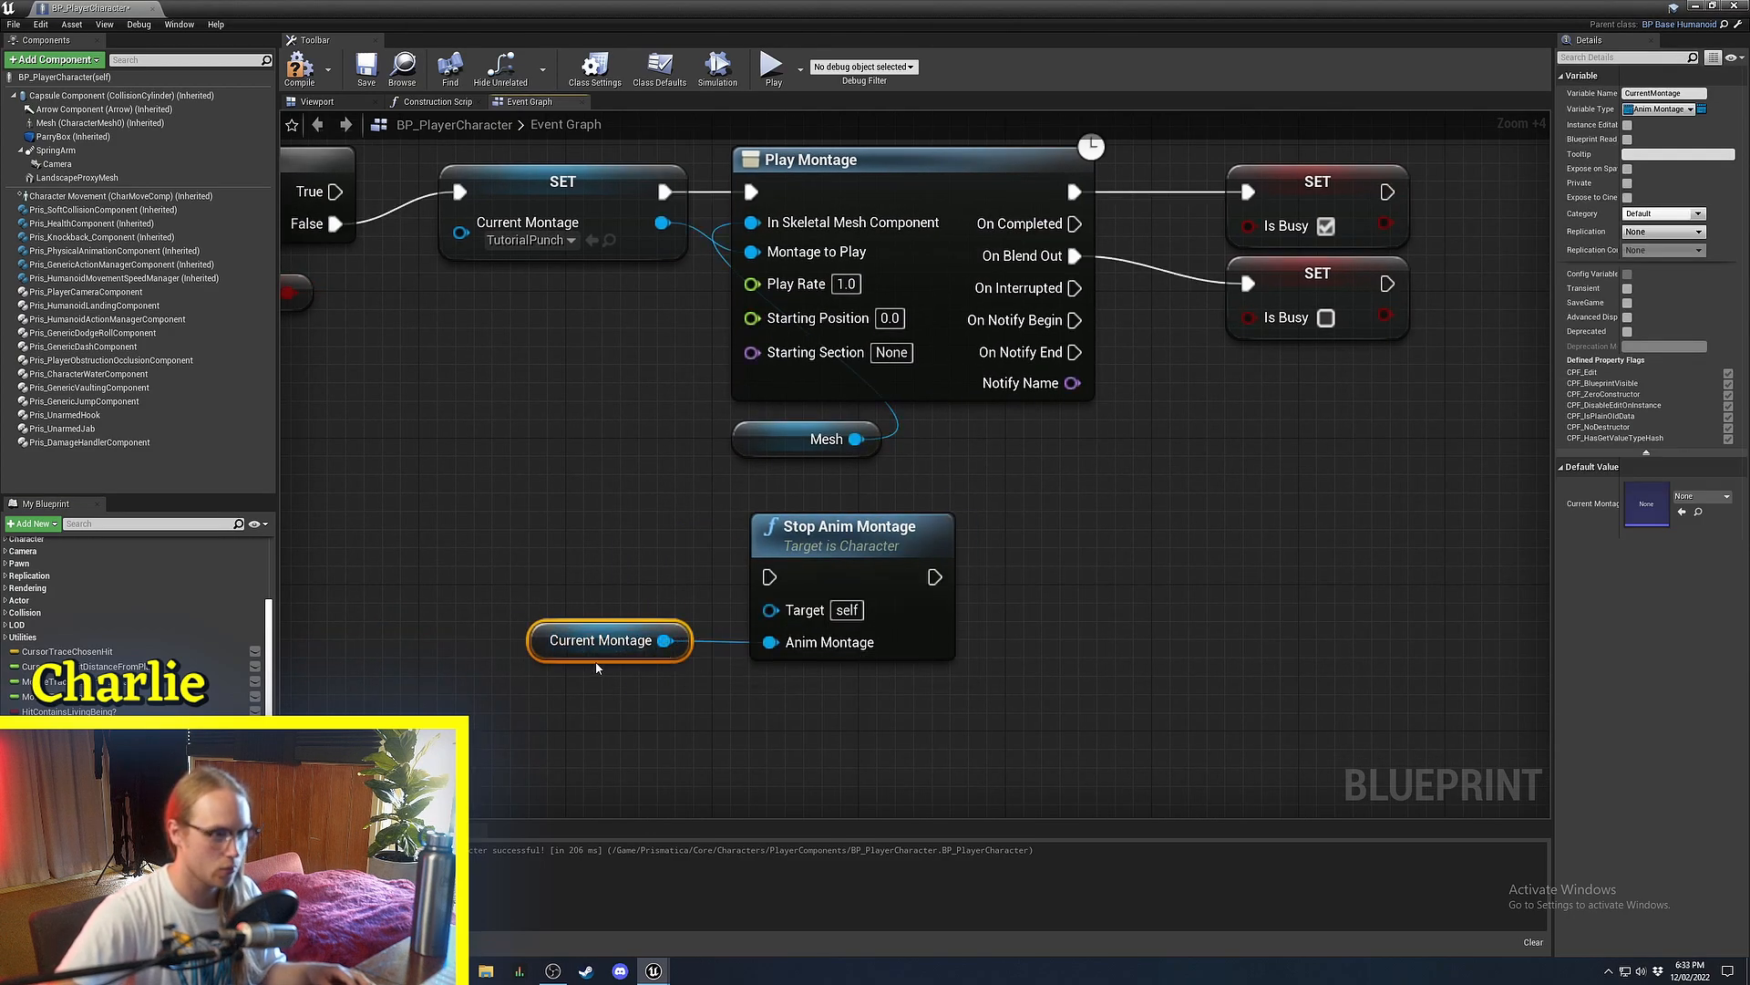
drag(606, 649, 823, 707)
scroll(875, 711, up, 3)
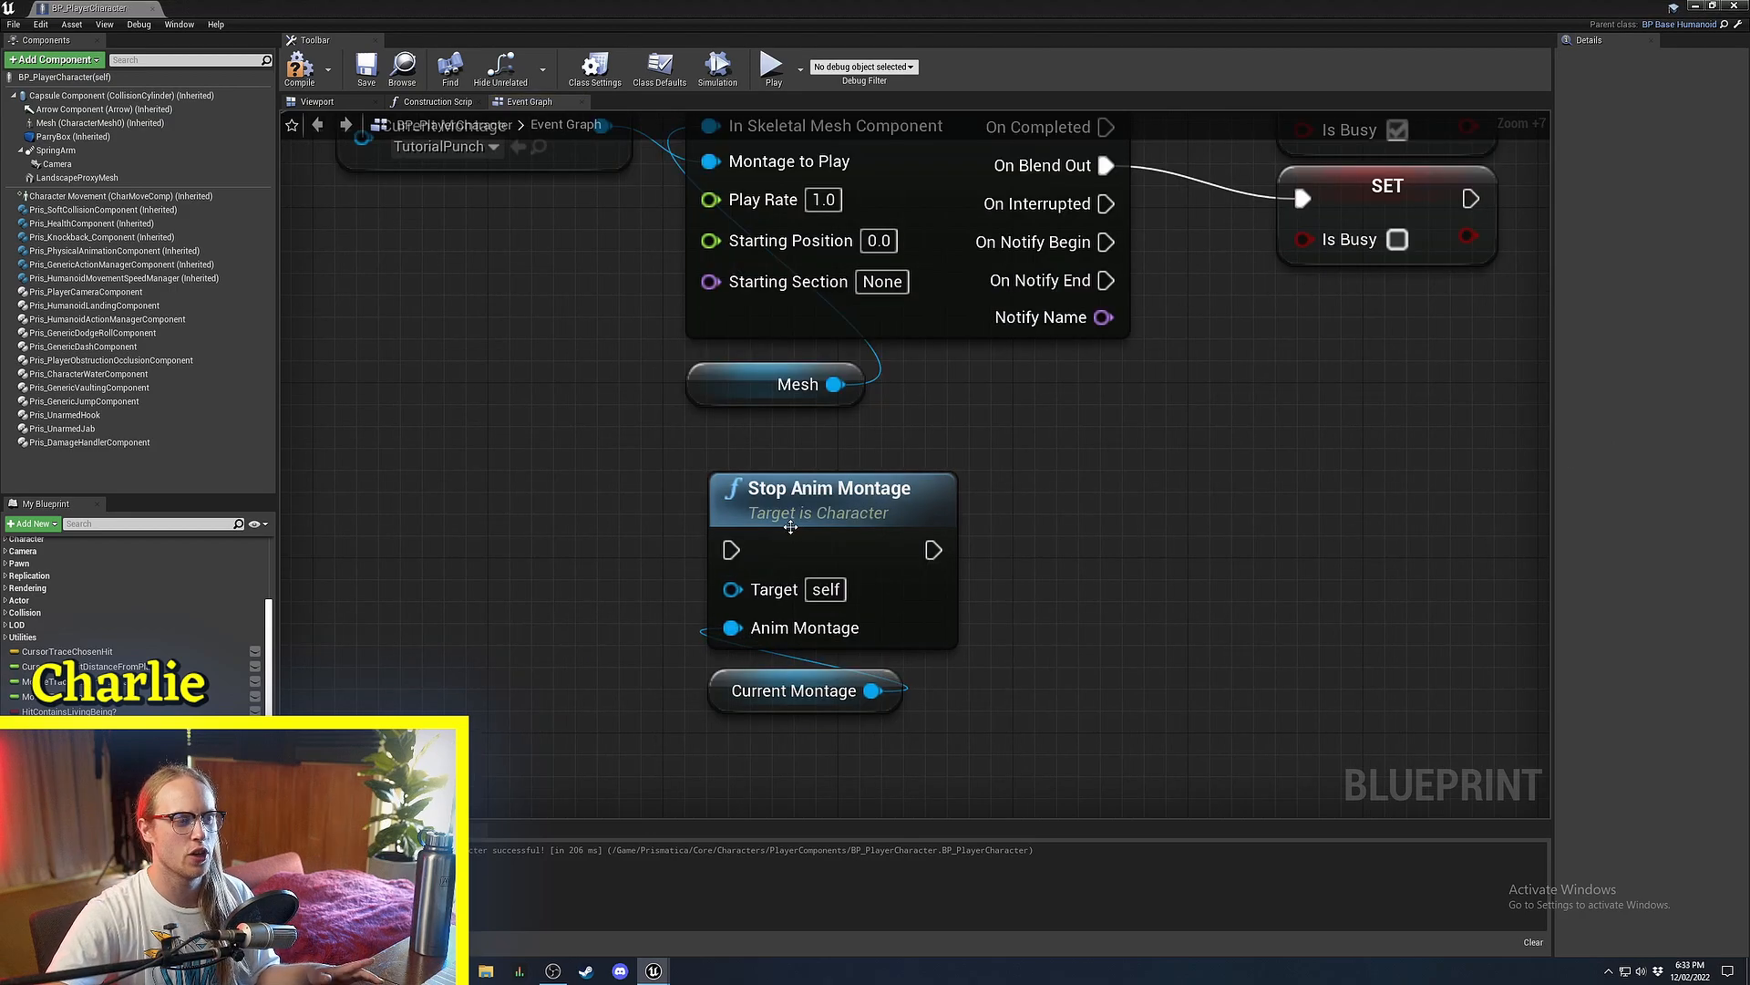
drag(790, 526, 802, 623)
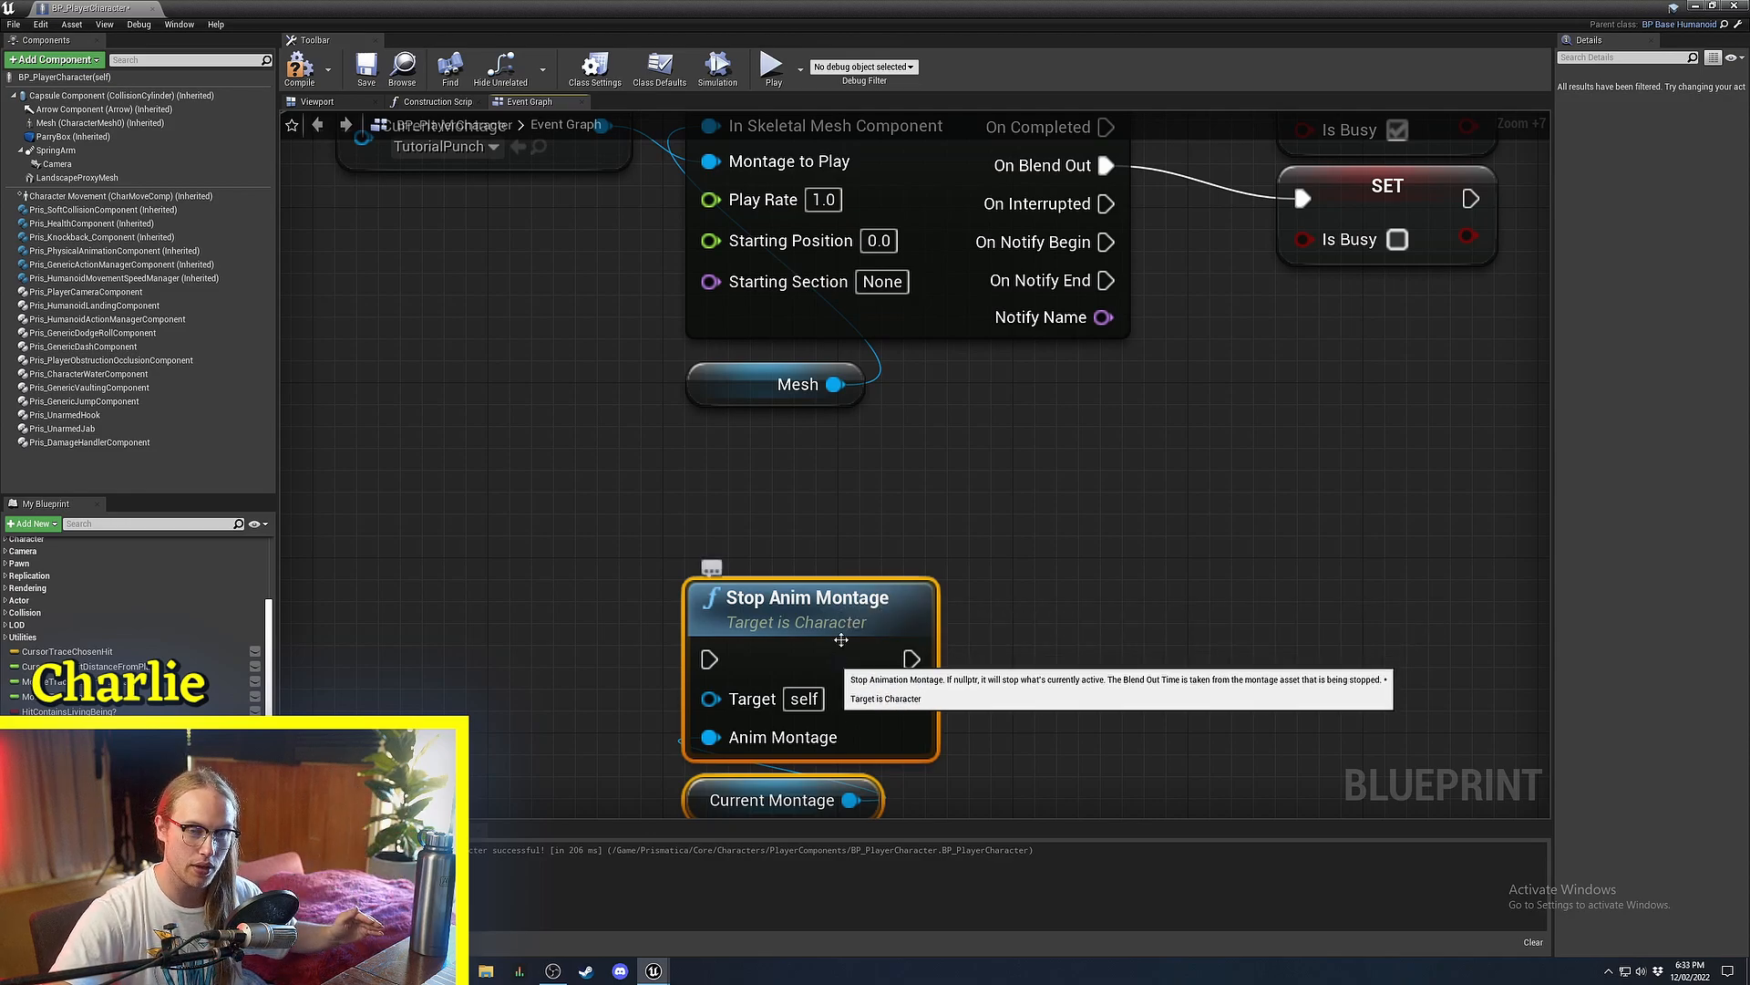
In the running game, chain several sword slashes with a dash and a move back toward the camera.
click(1730, 6)
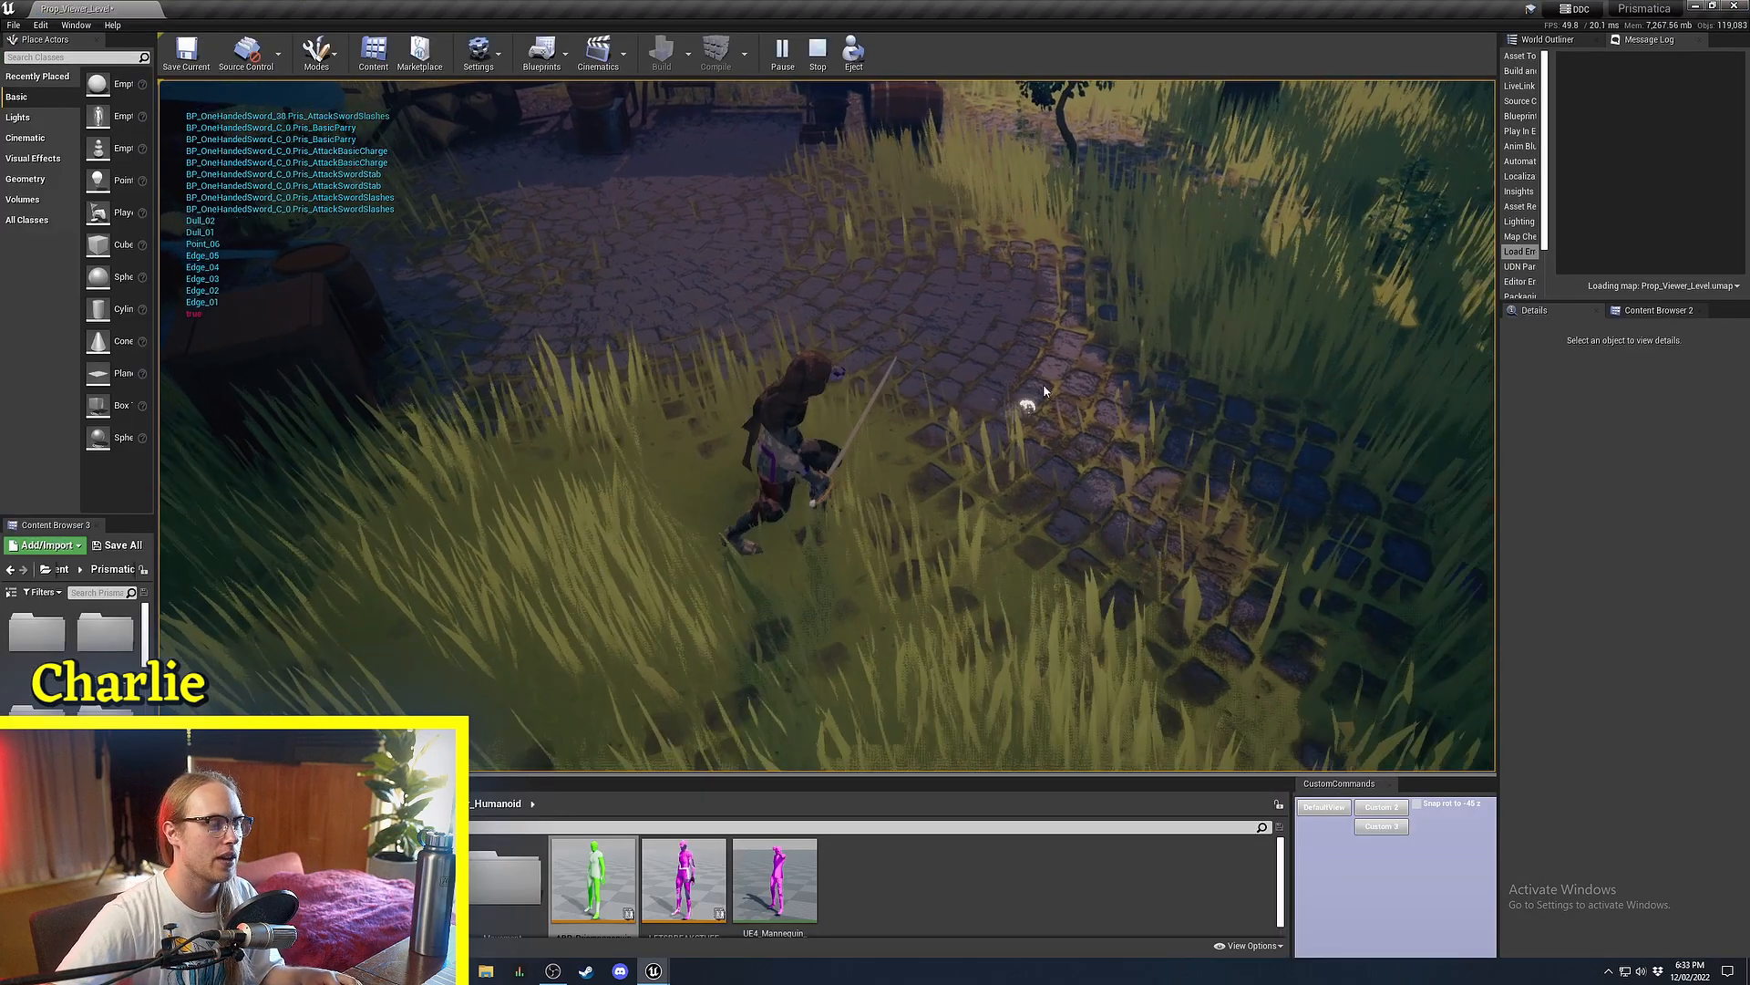
click(898, 241)
key(space)
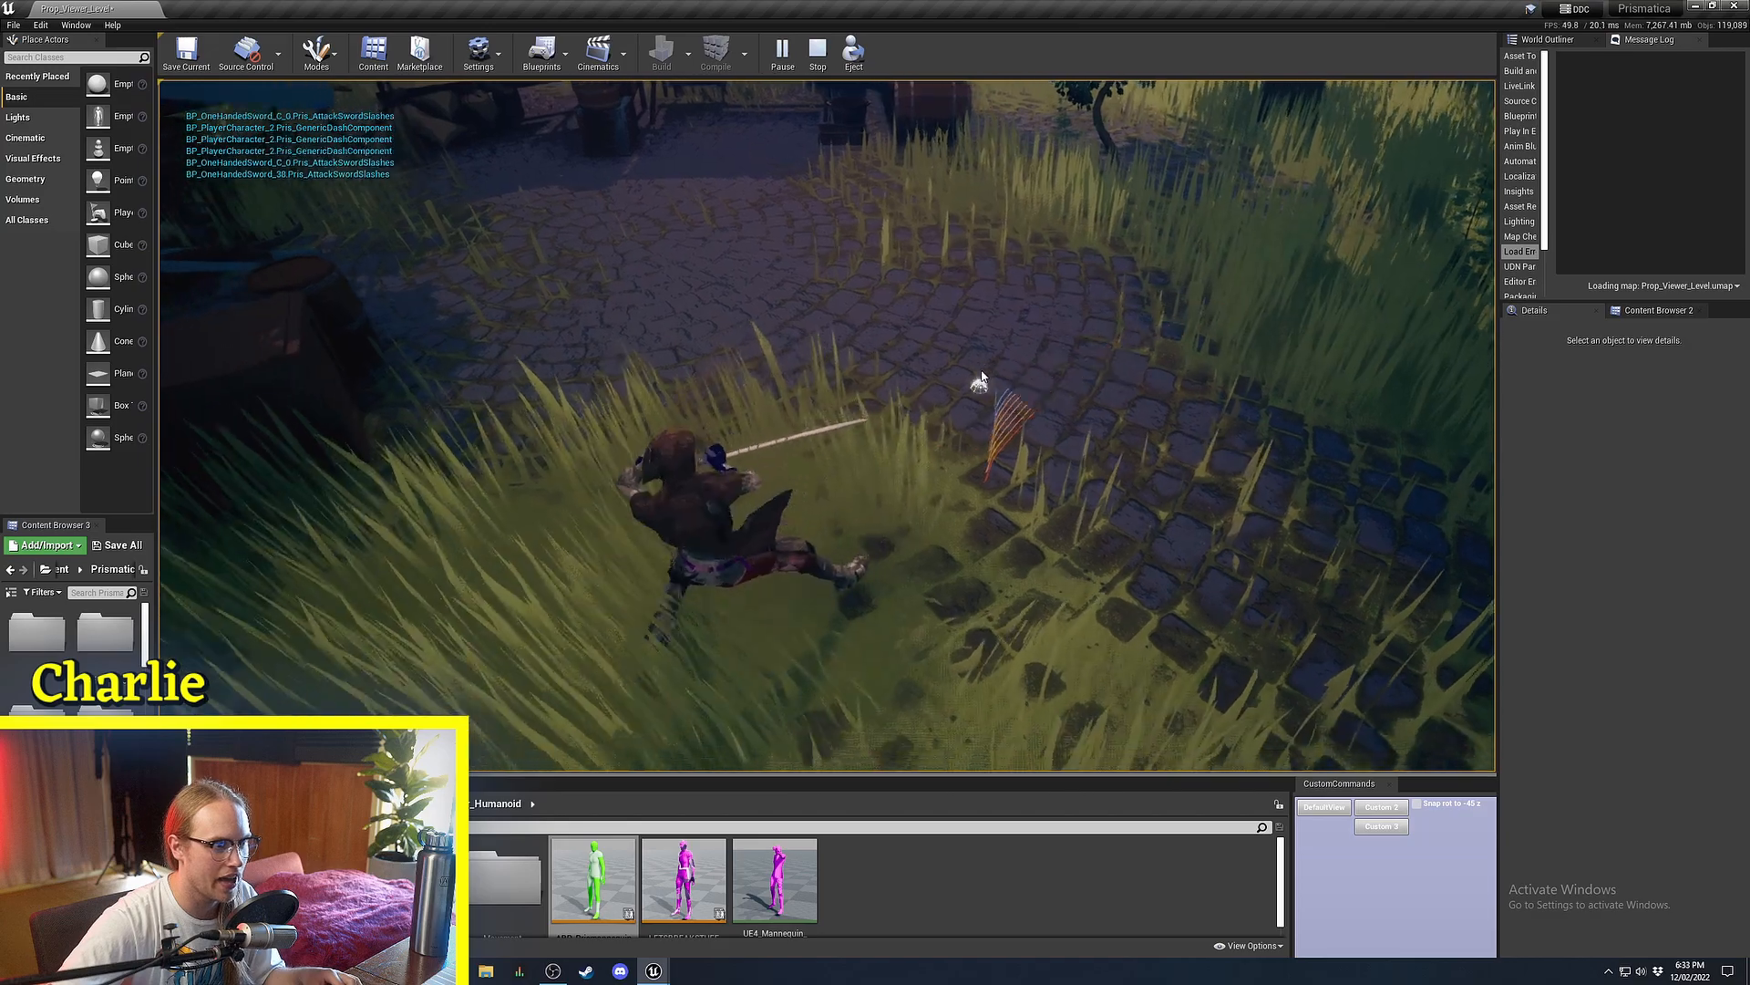
click(939, 238)
click(938, 238)
click(617, 342)
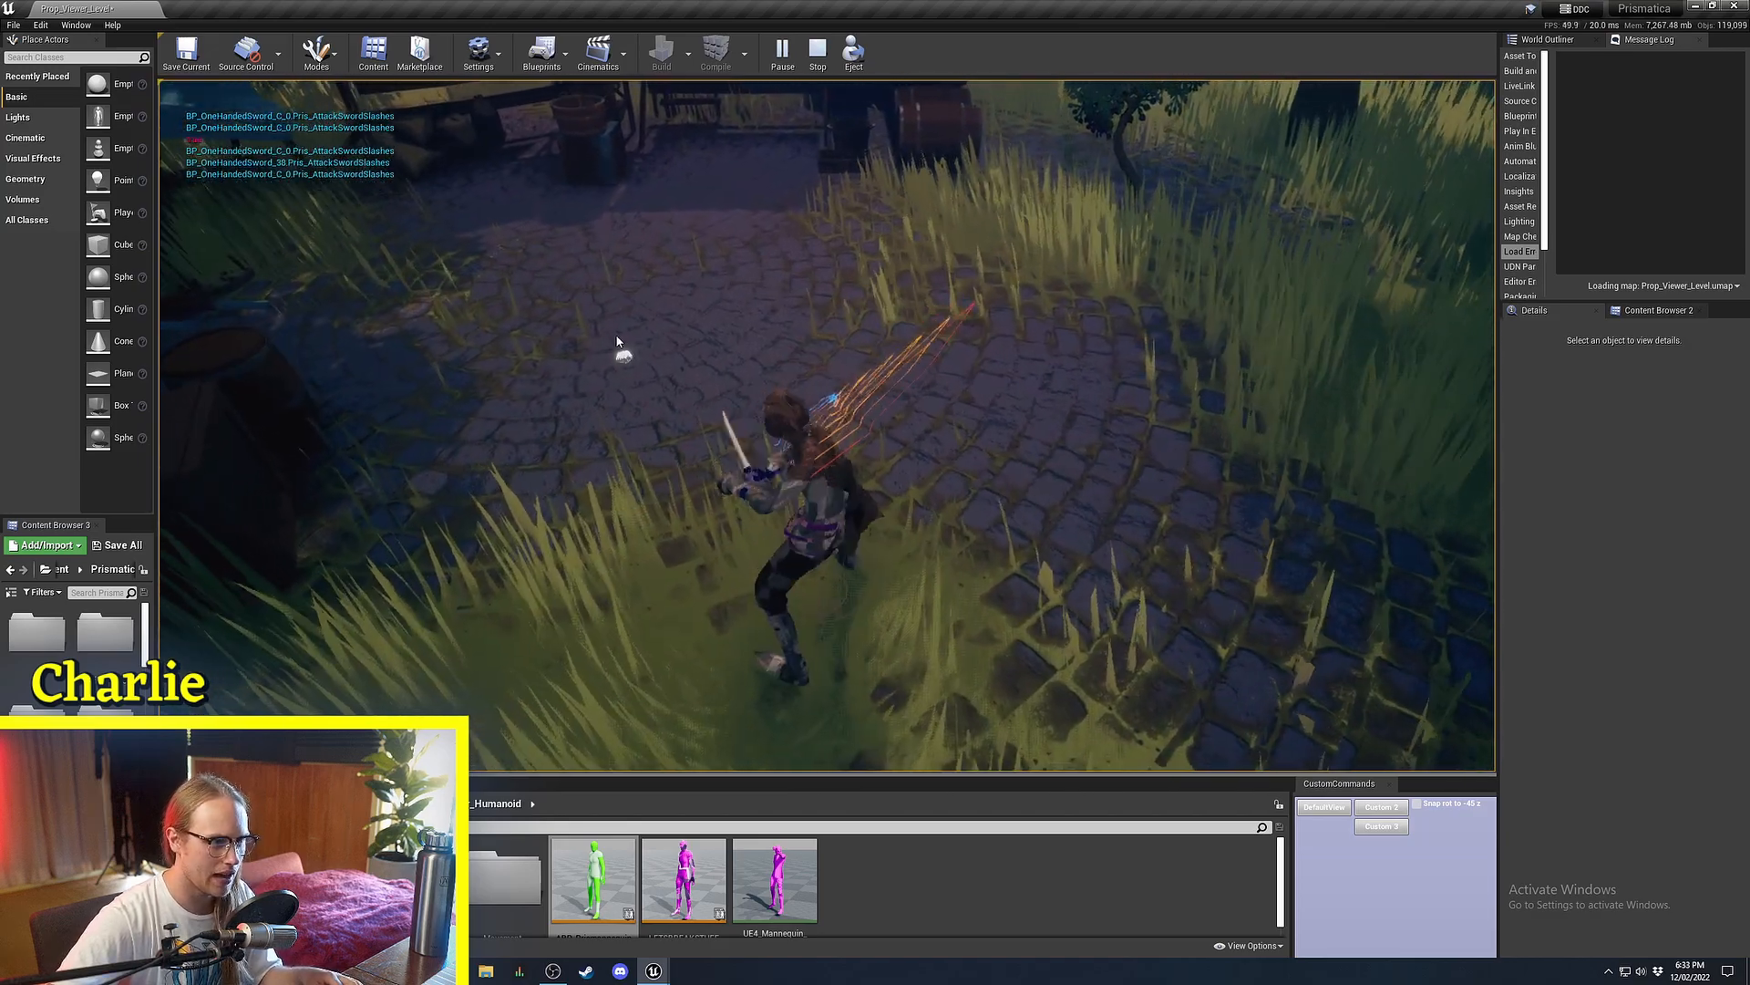
click(922, 344)
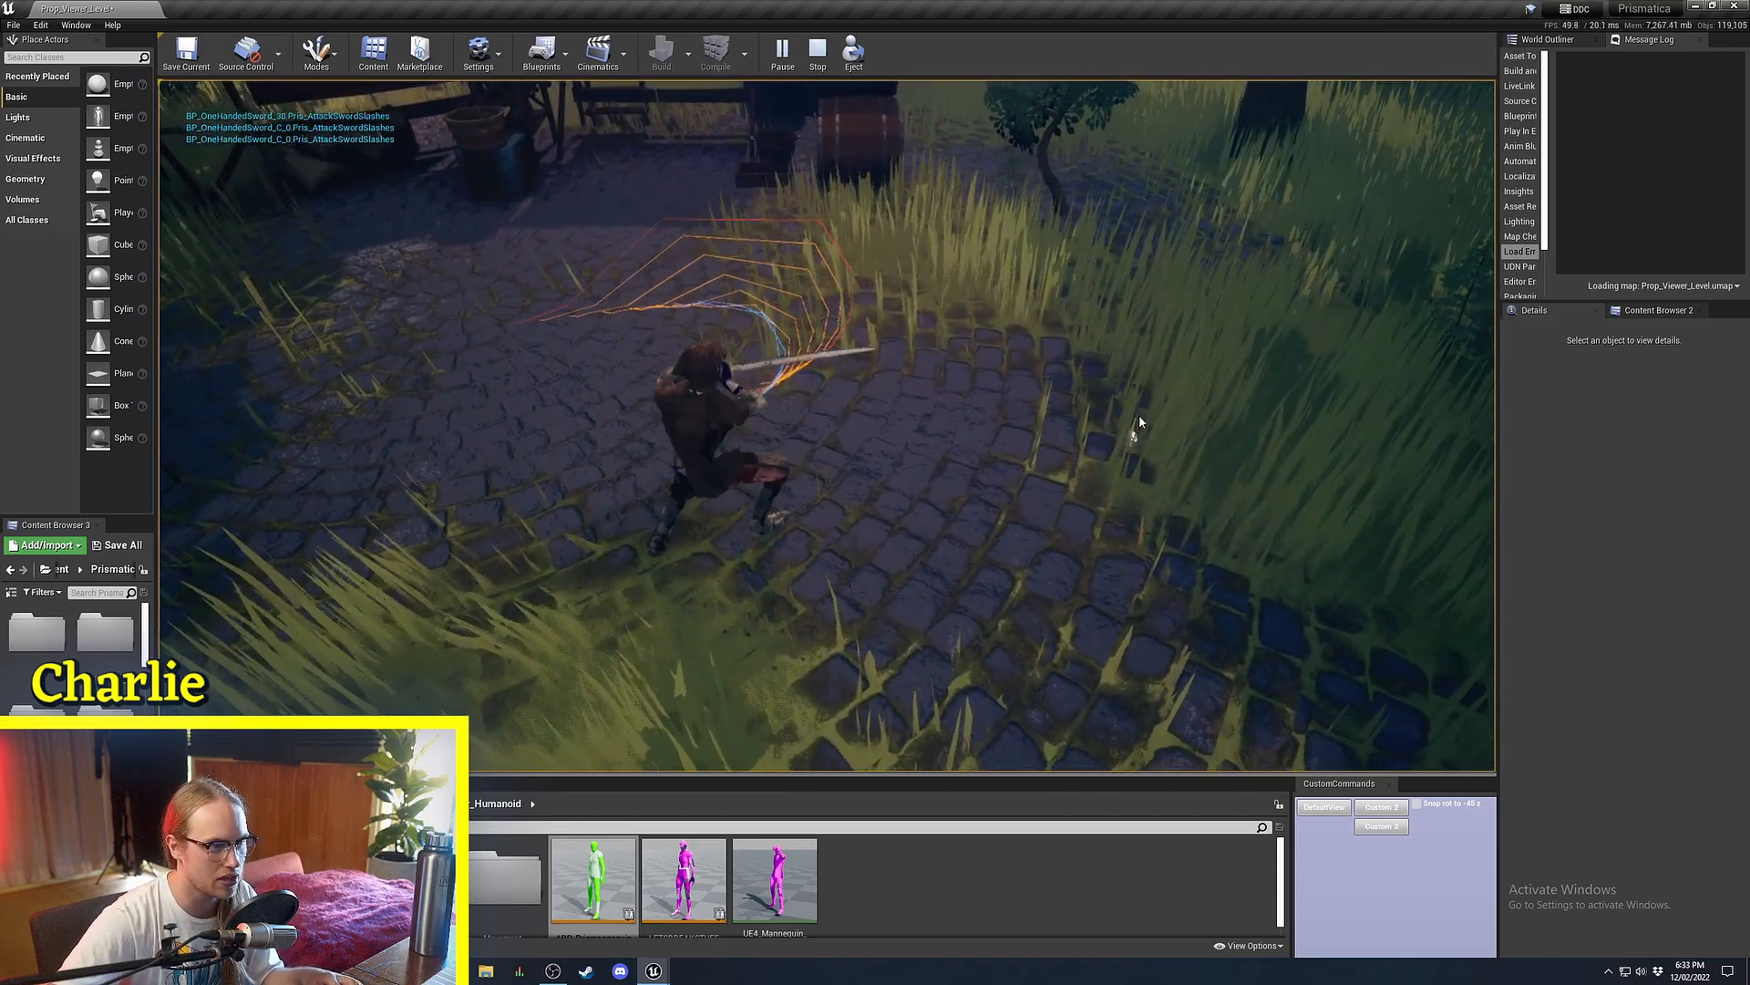
key(s)
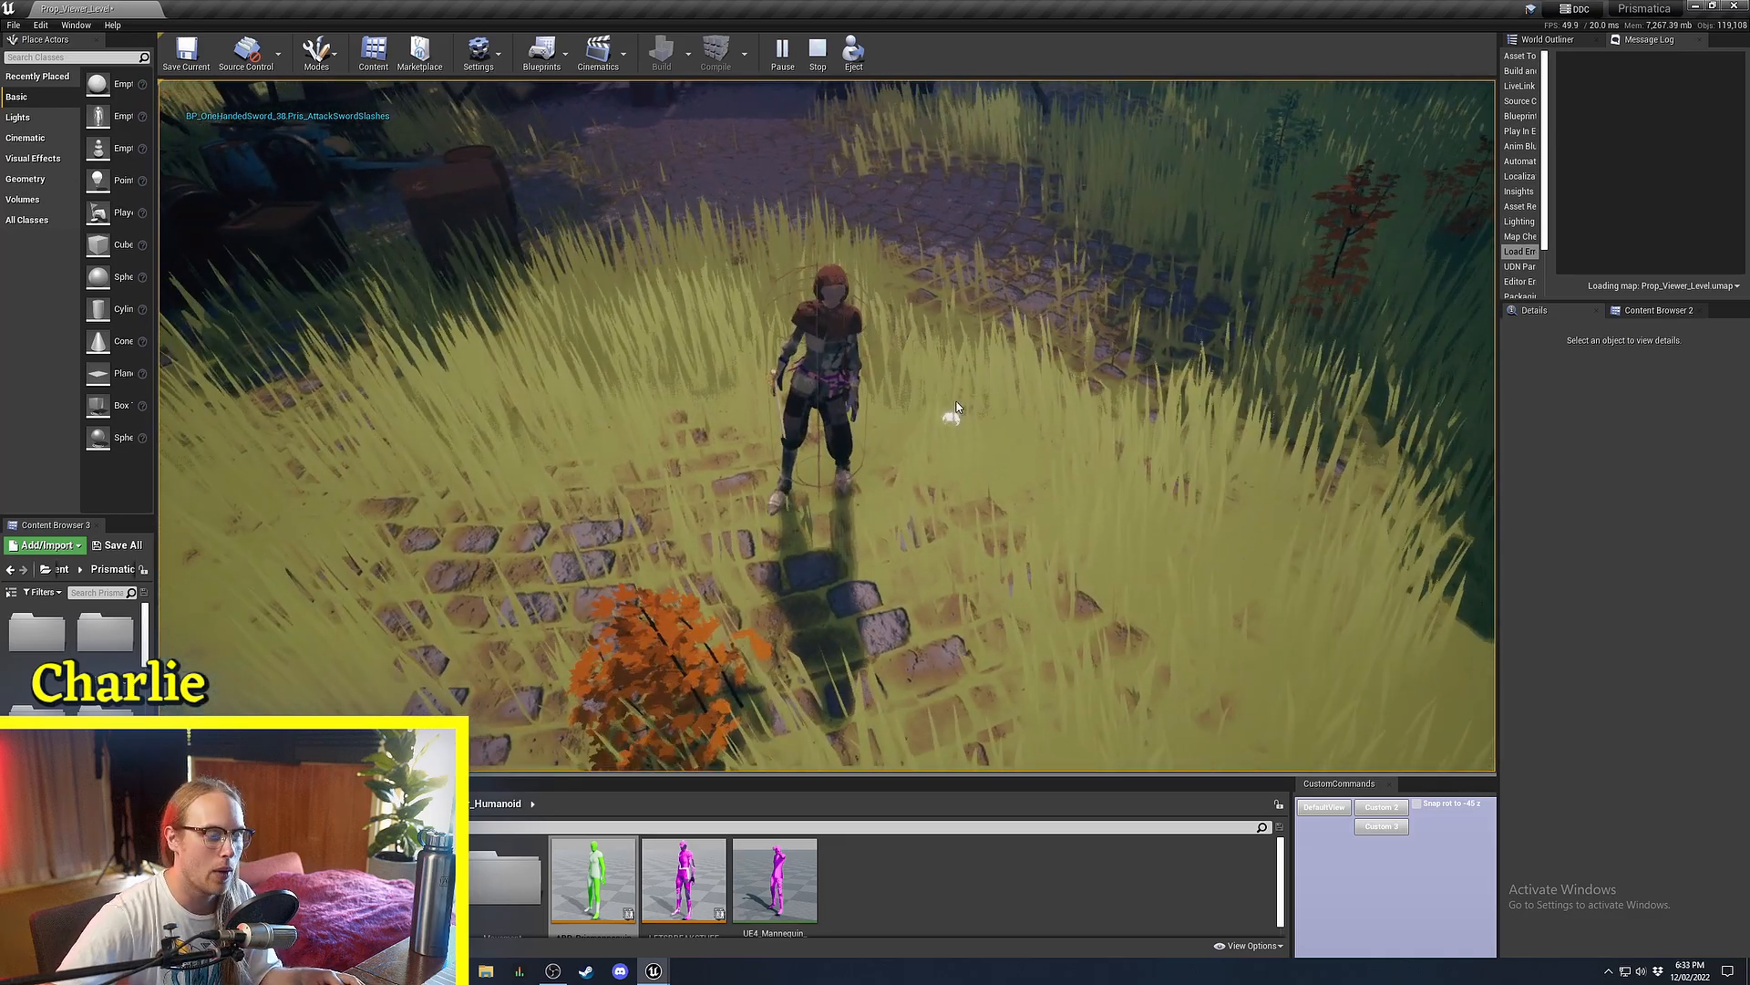
click(822, 605)
click(660, 355)
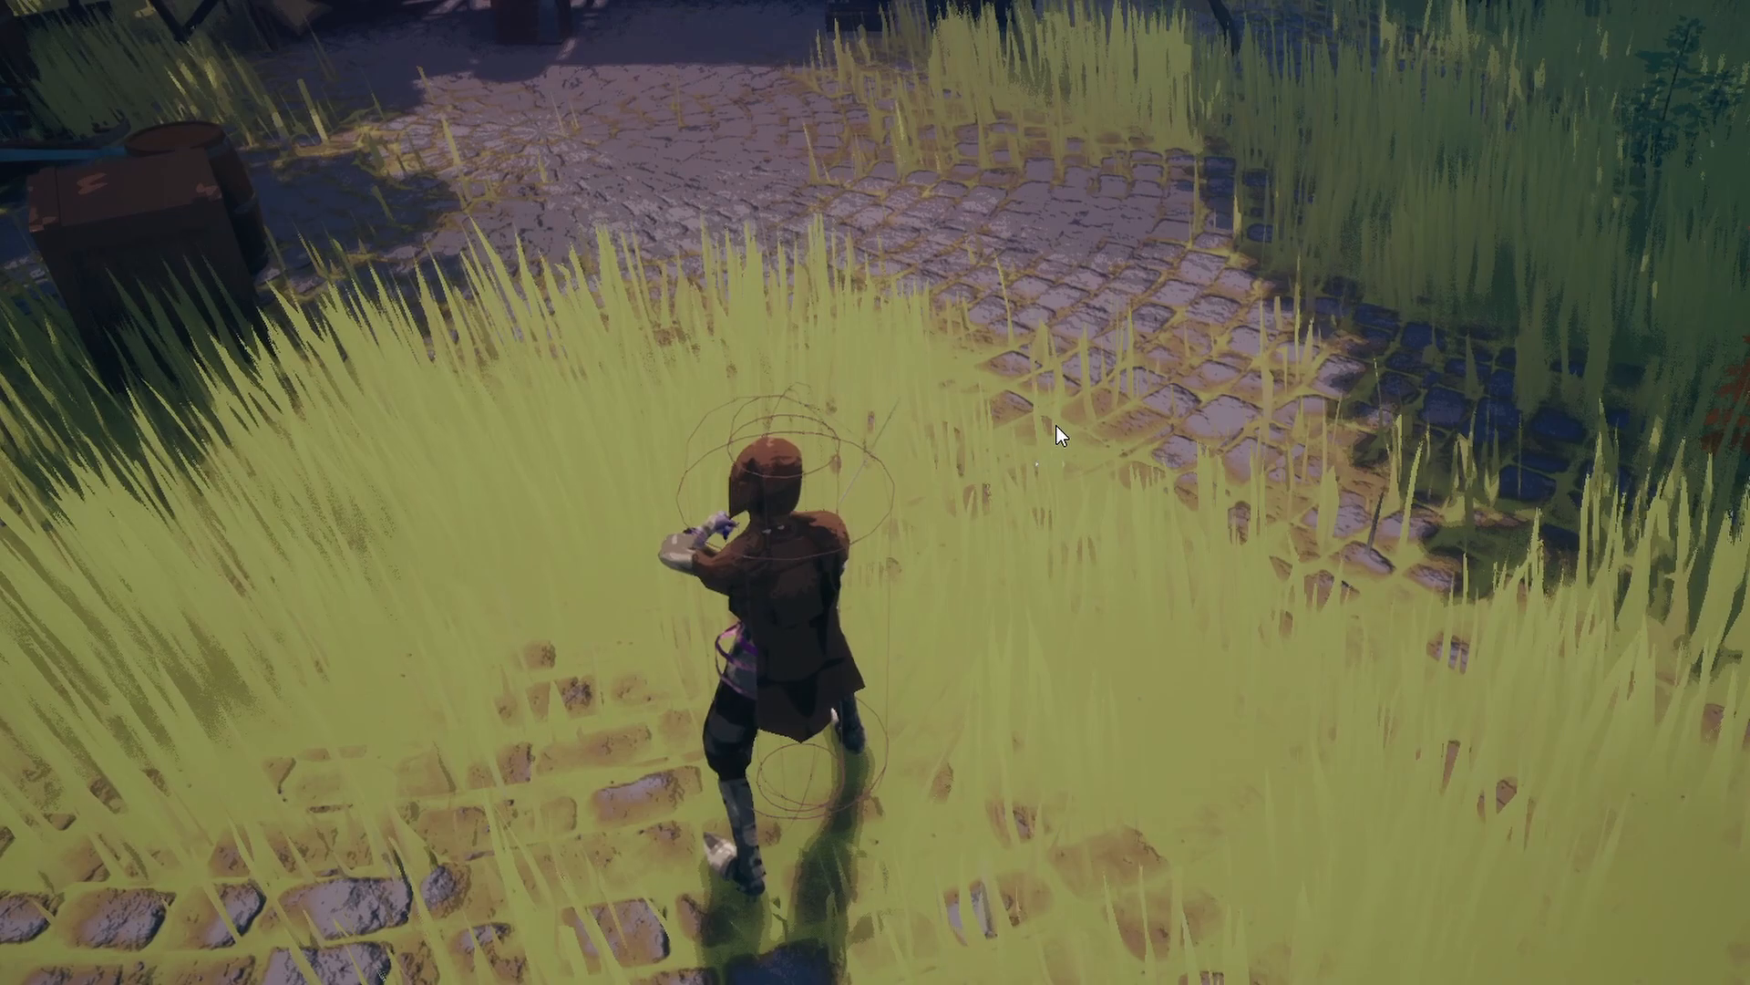
Run the character across the cobblestones, trigger more sword attacks, then end the play session with Escape.
click(1026, 884)
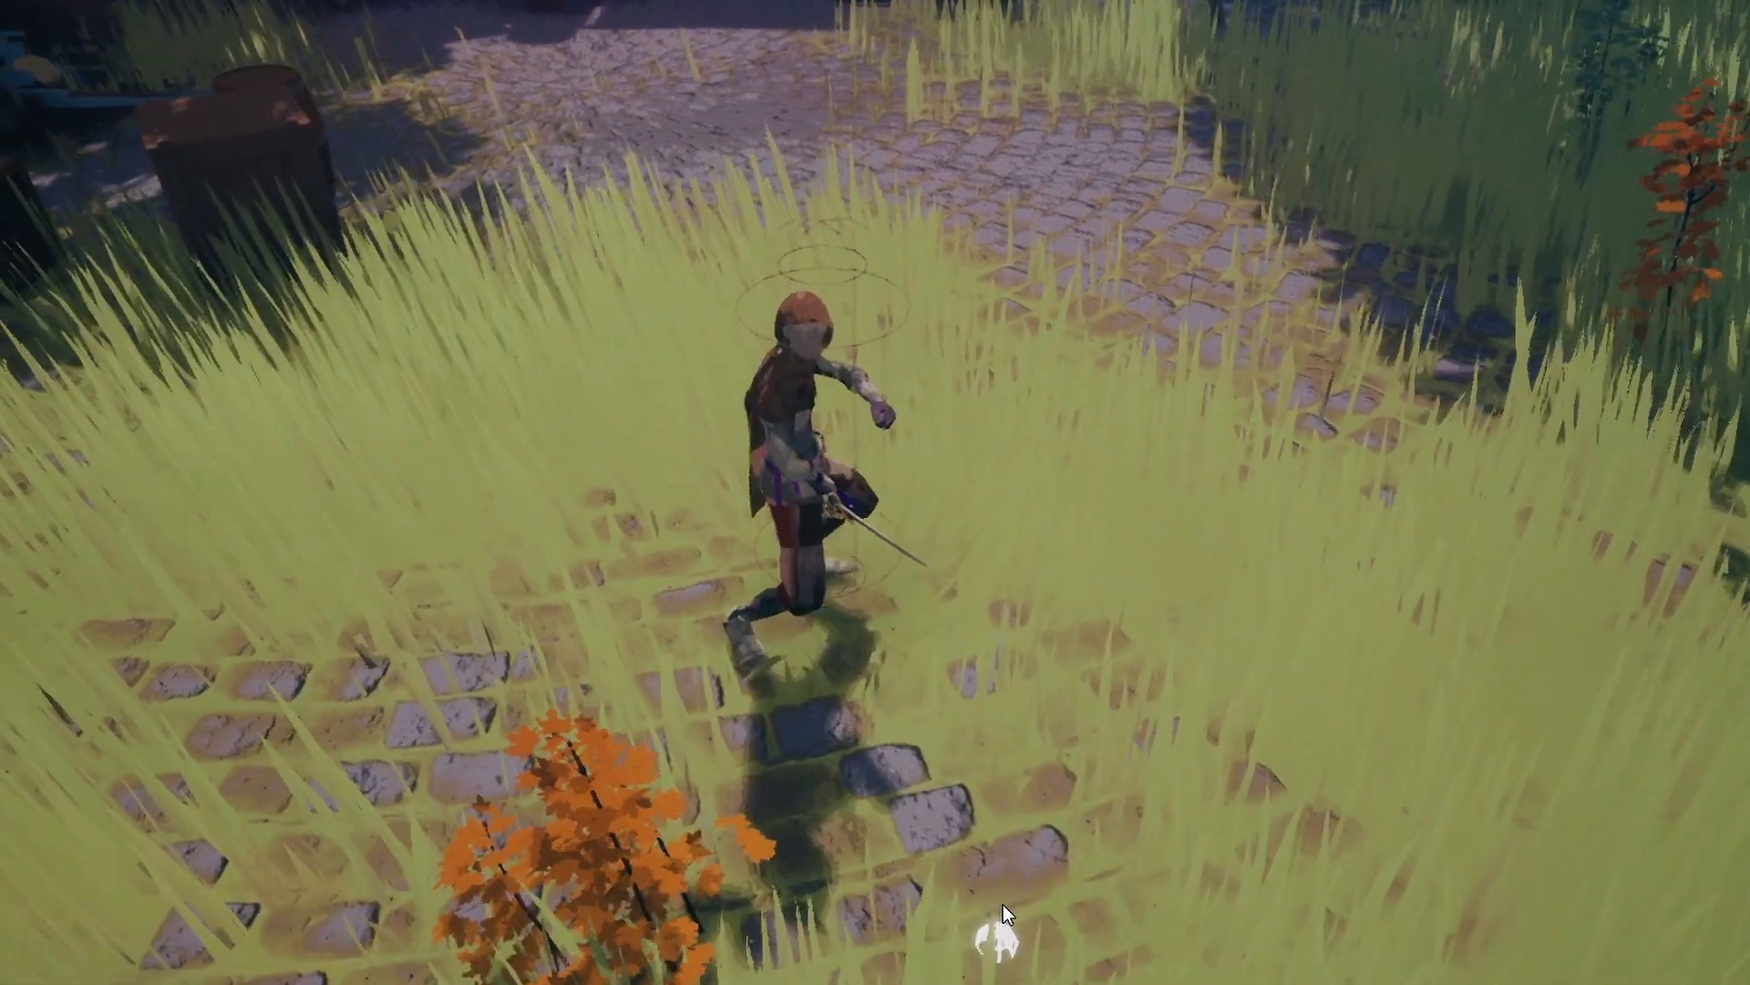
click(1003, 904)
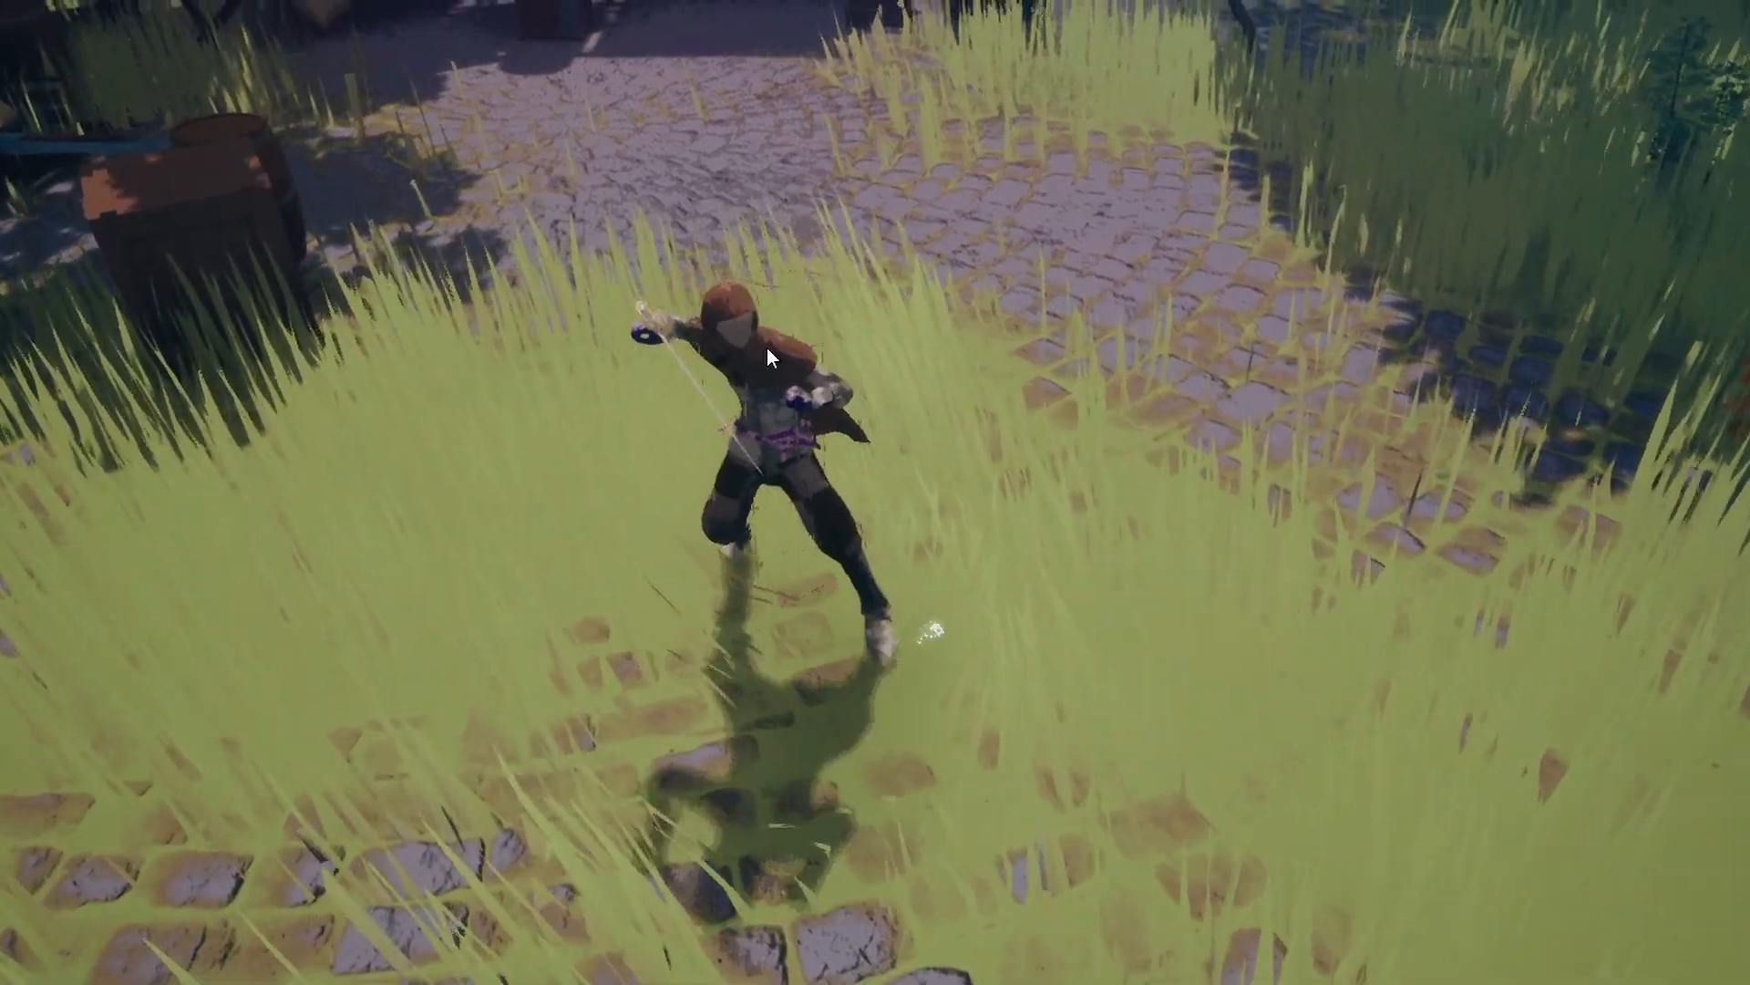
click(782, 392)
click(799, 439)
click(1331, 392)
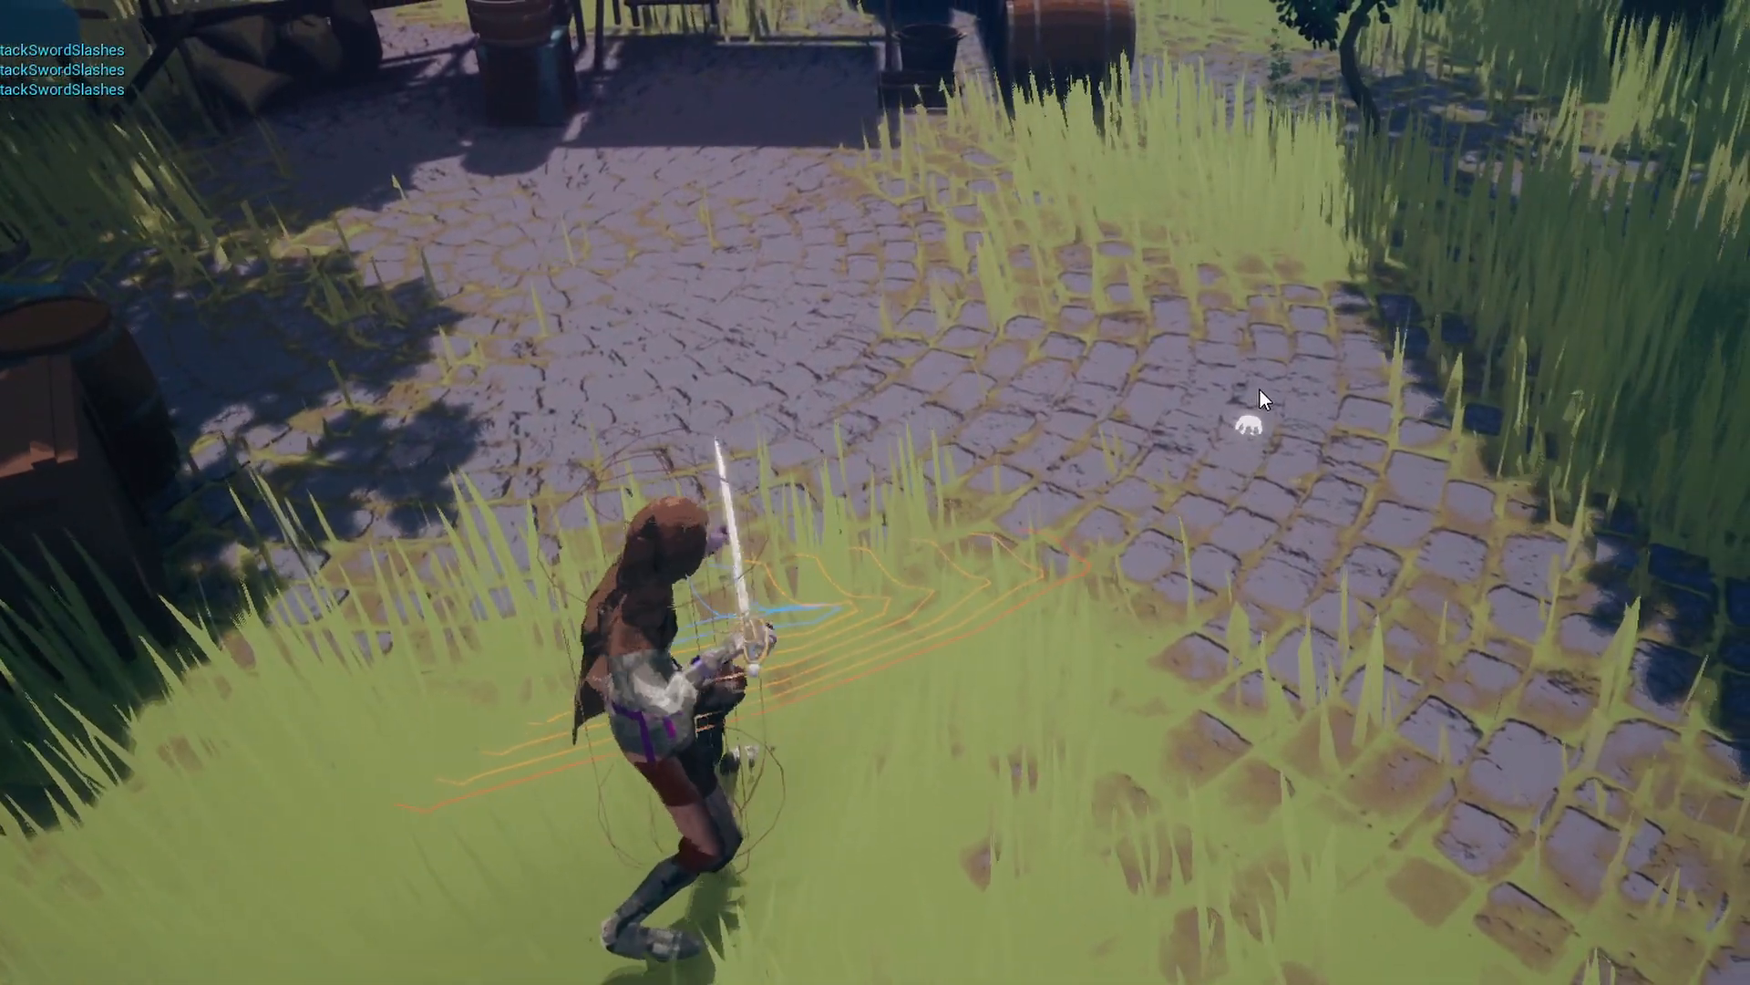
click(978, 439)
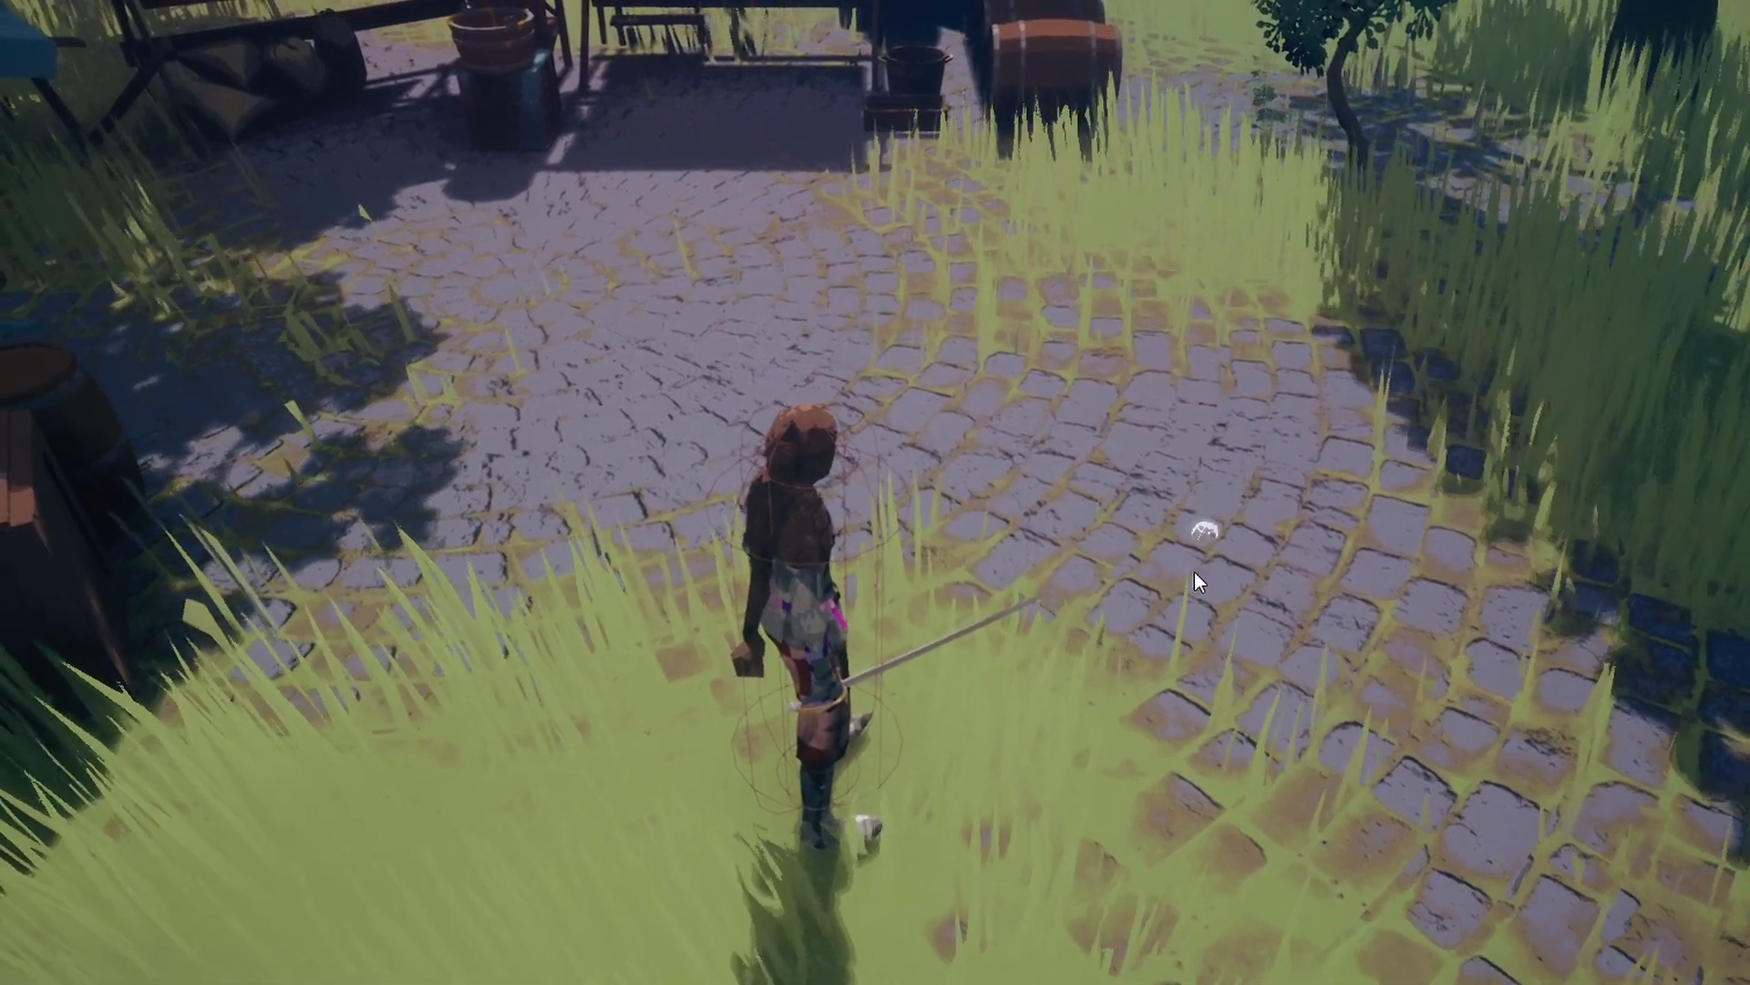
click(1169, 627)
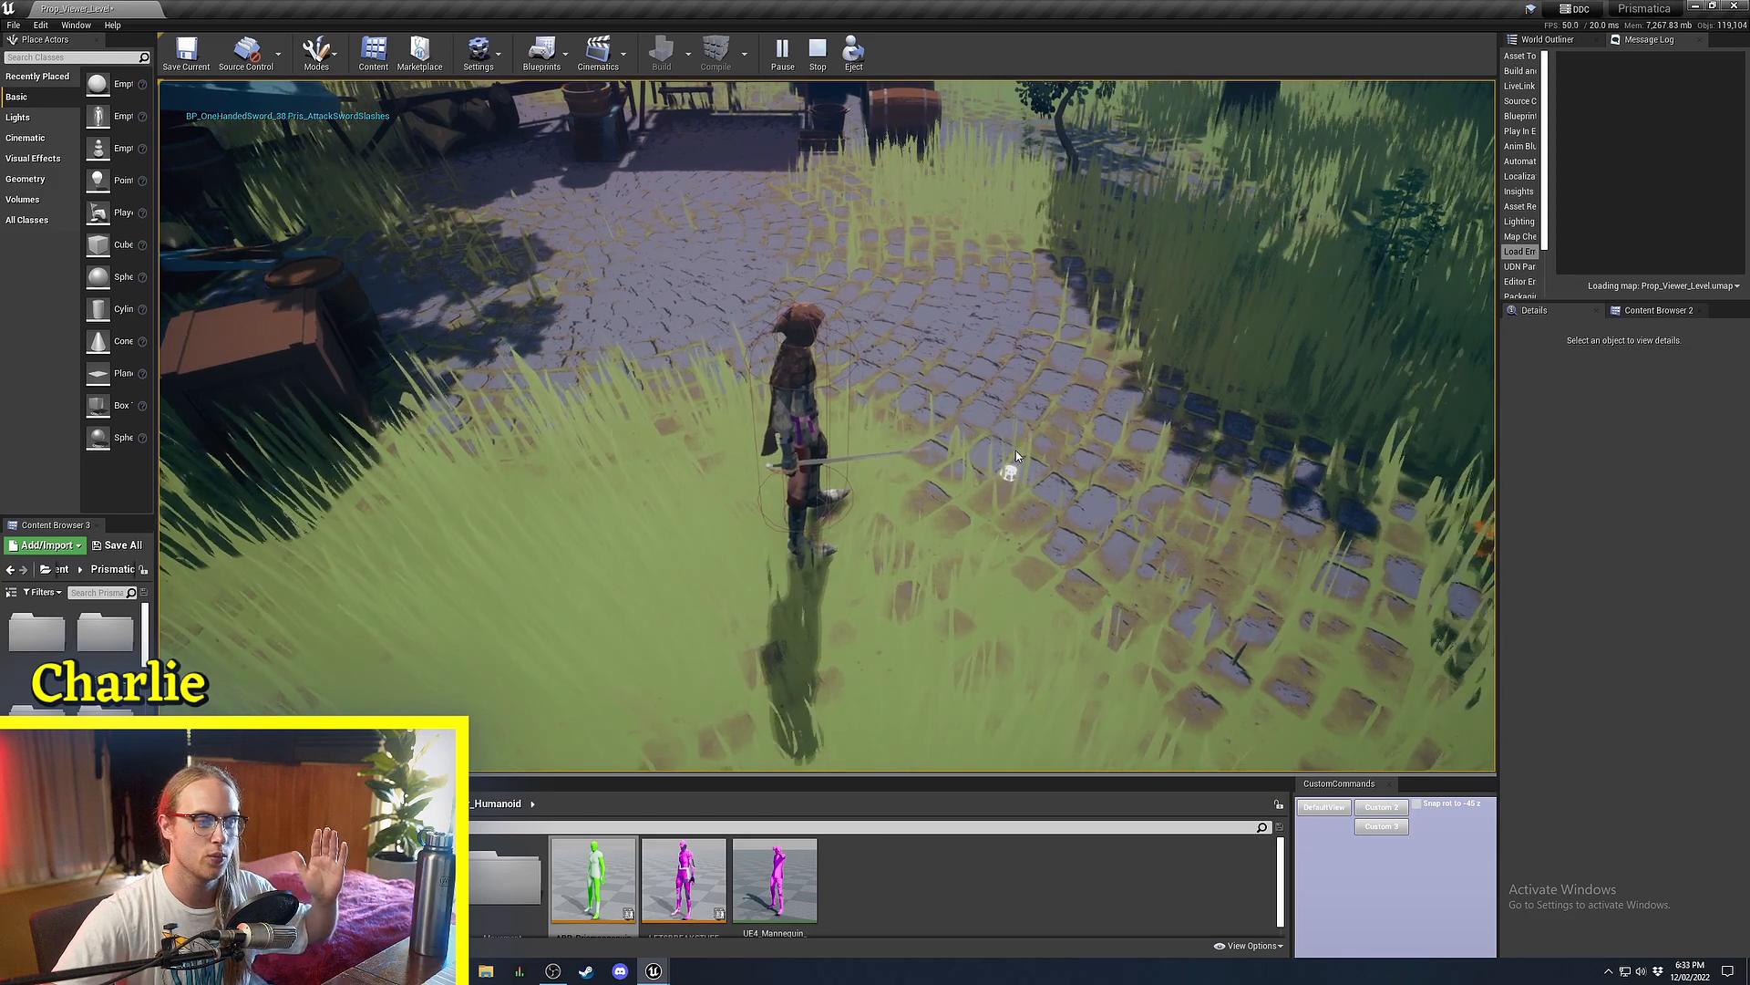
click(1015, 451)
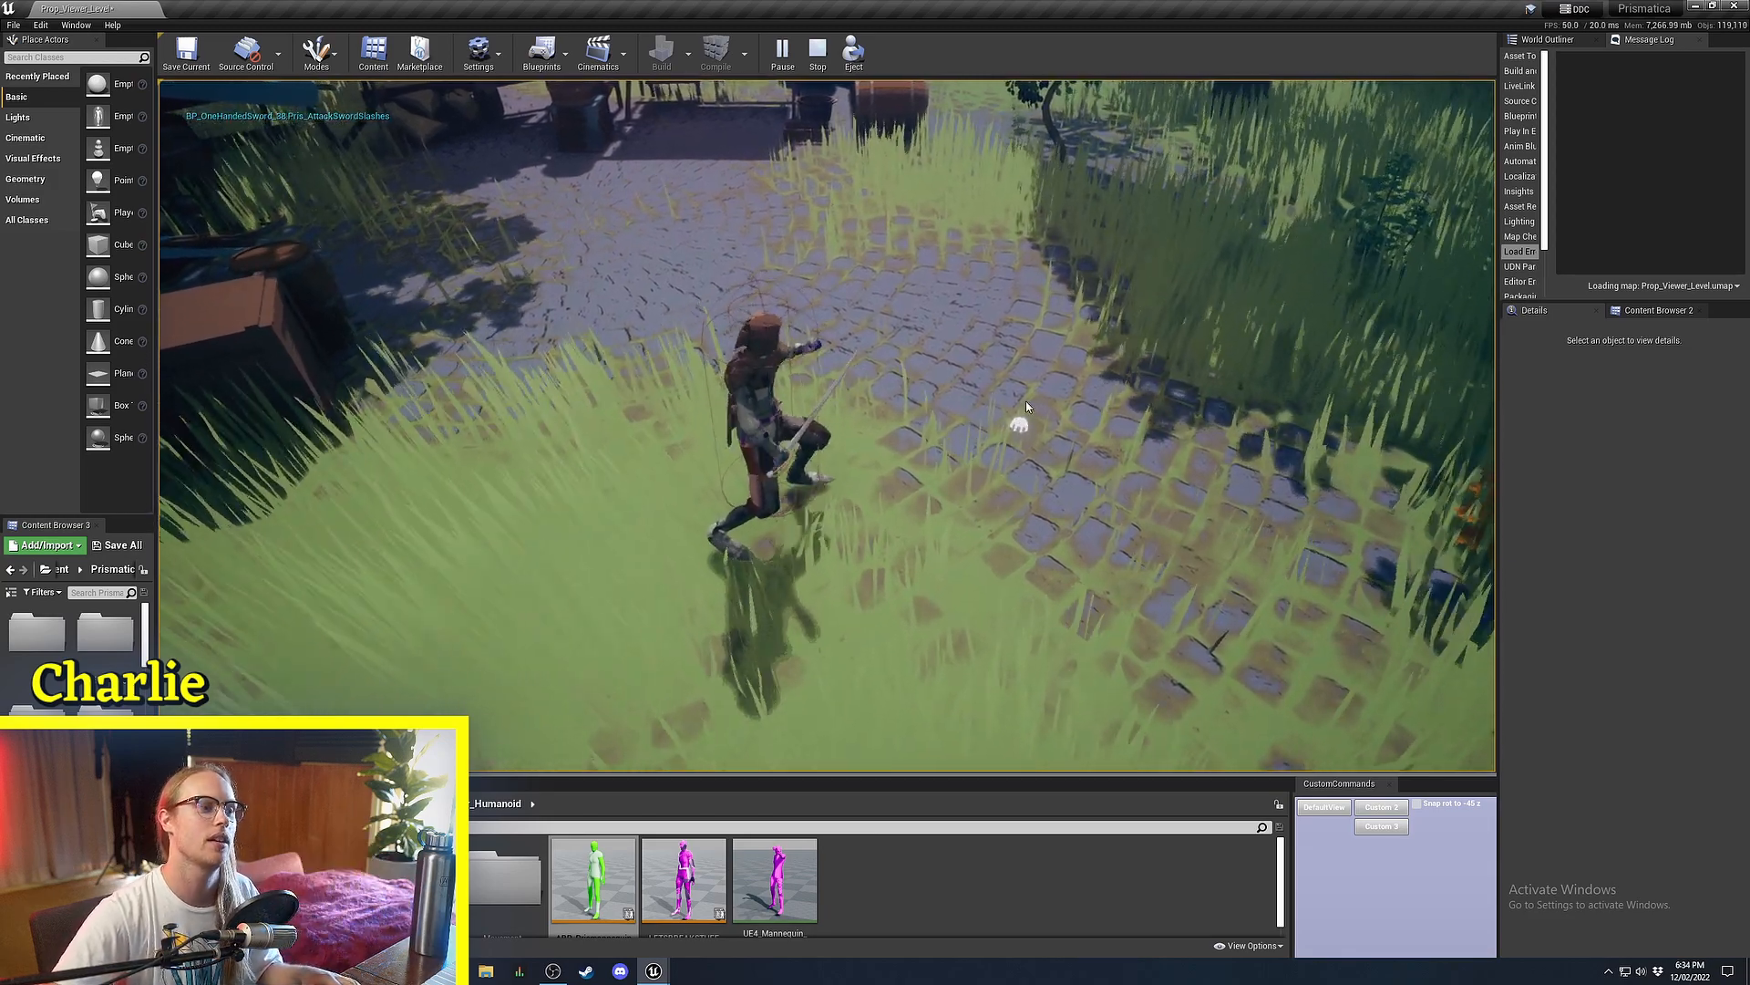
click(1040, 334)
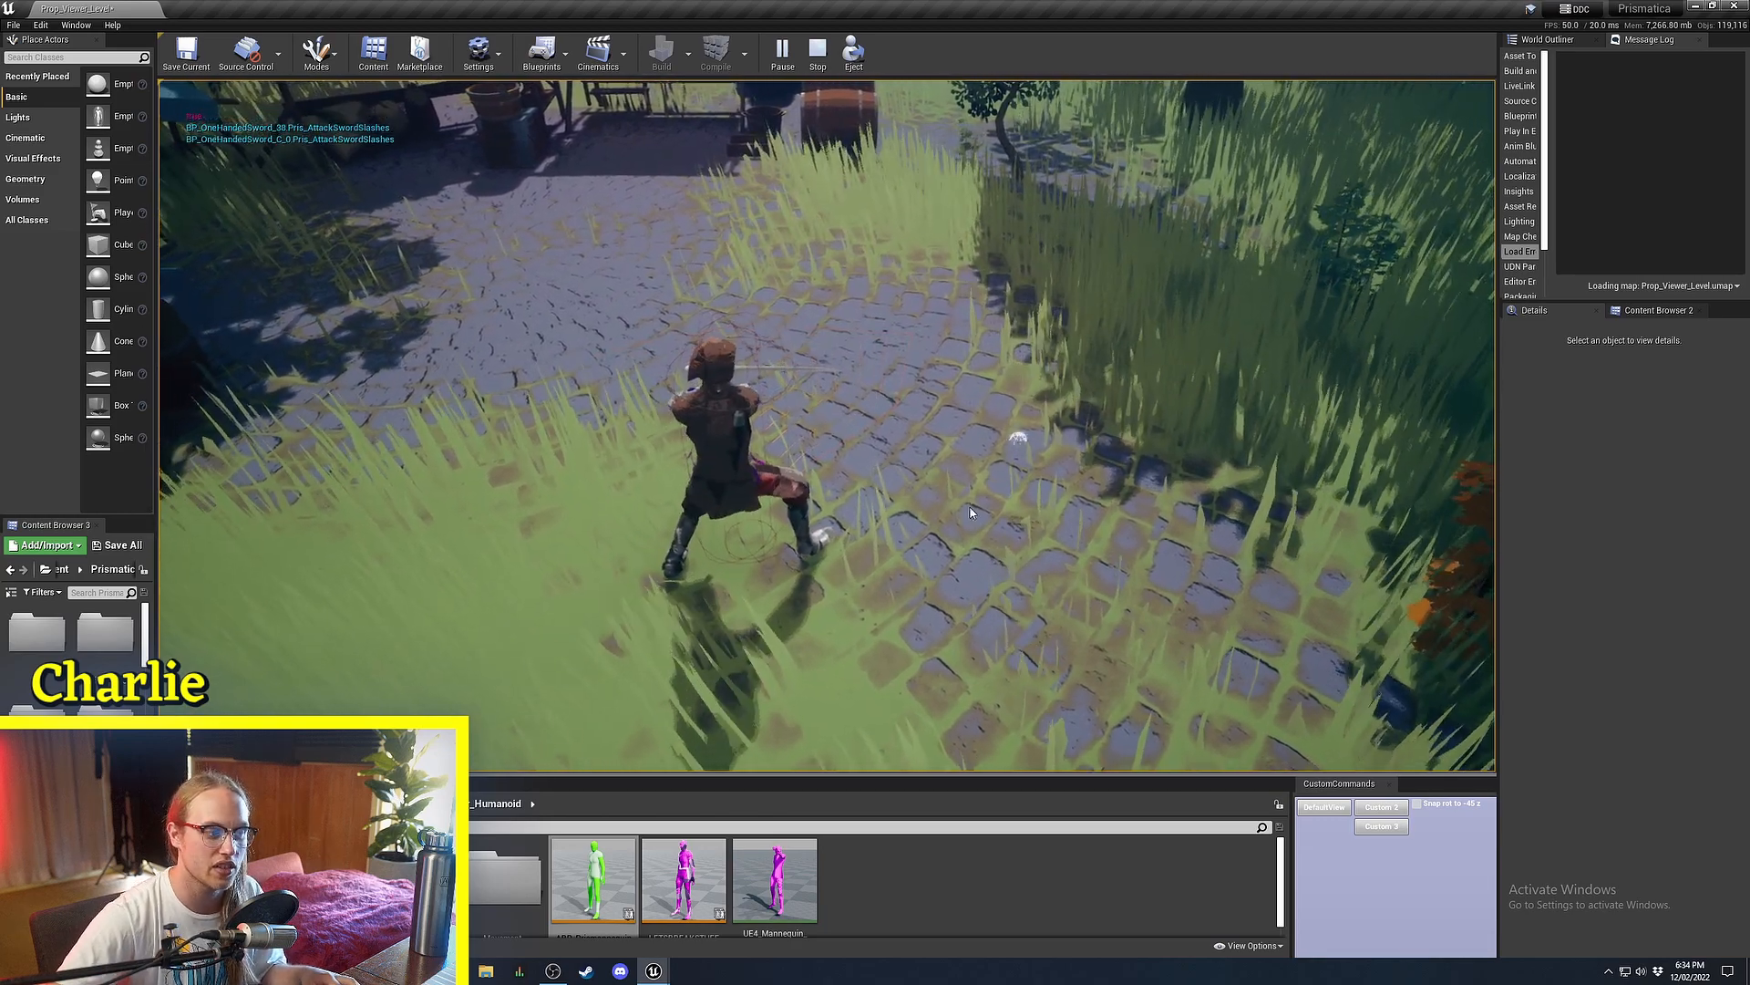
click(842, 576)
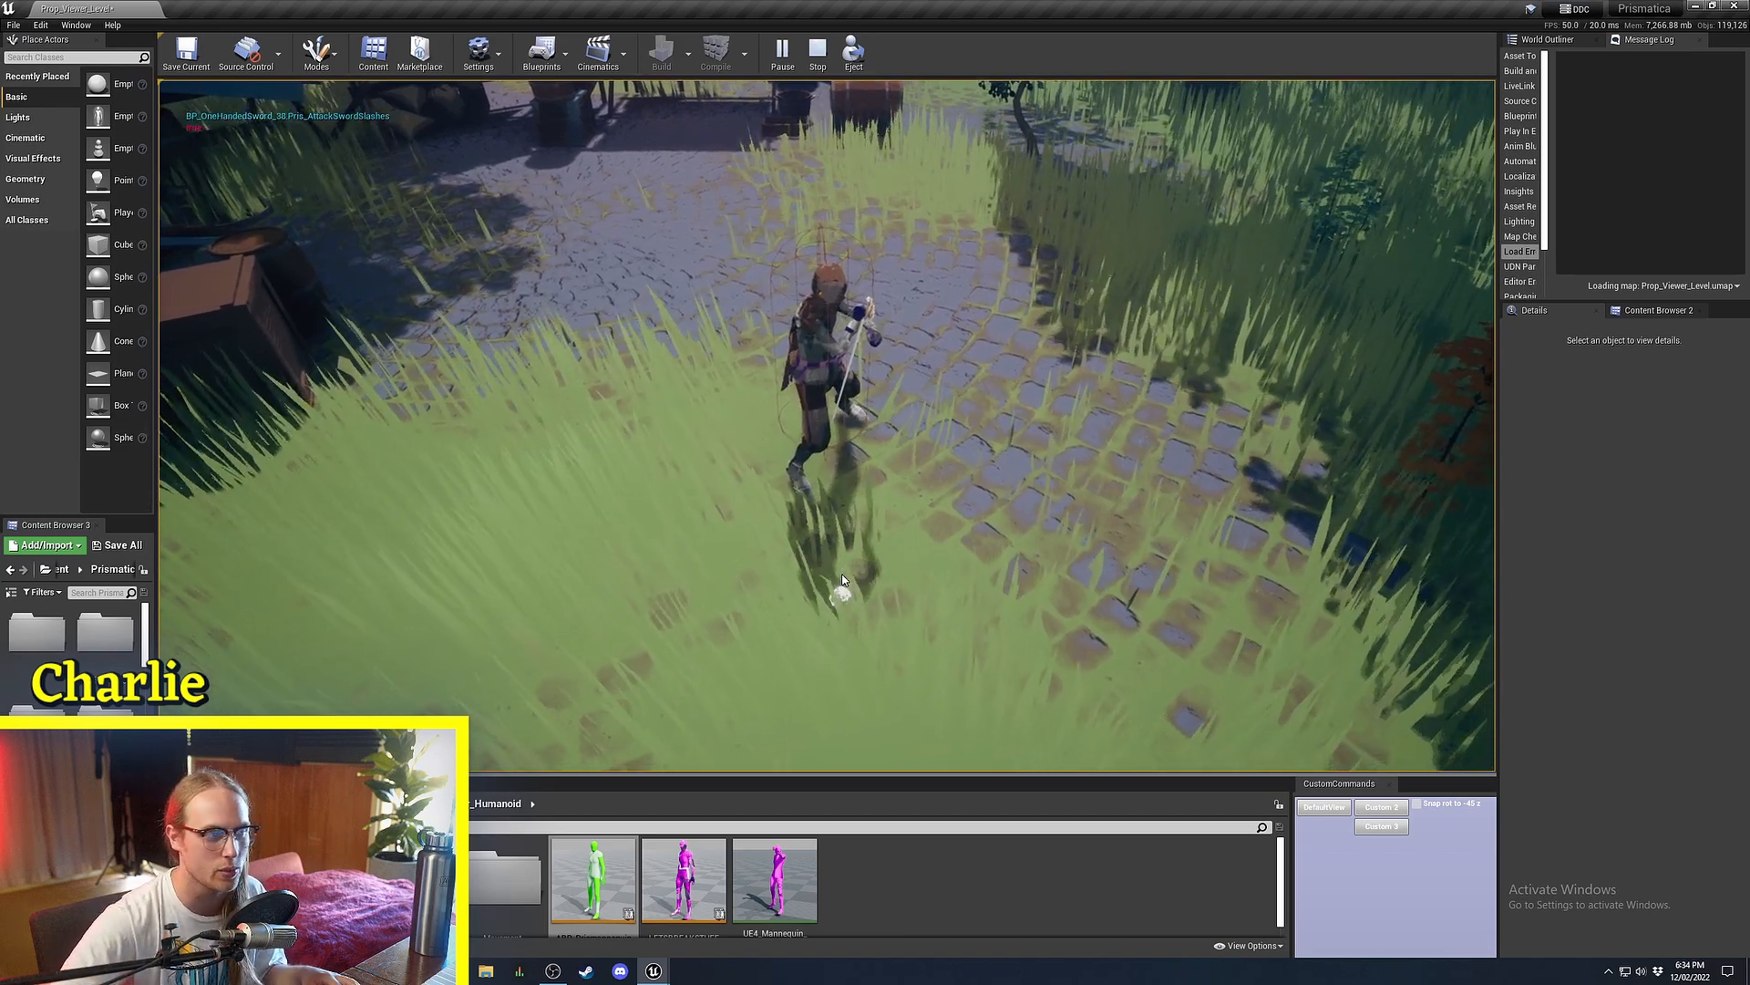
key(Escape)
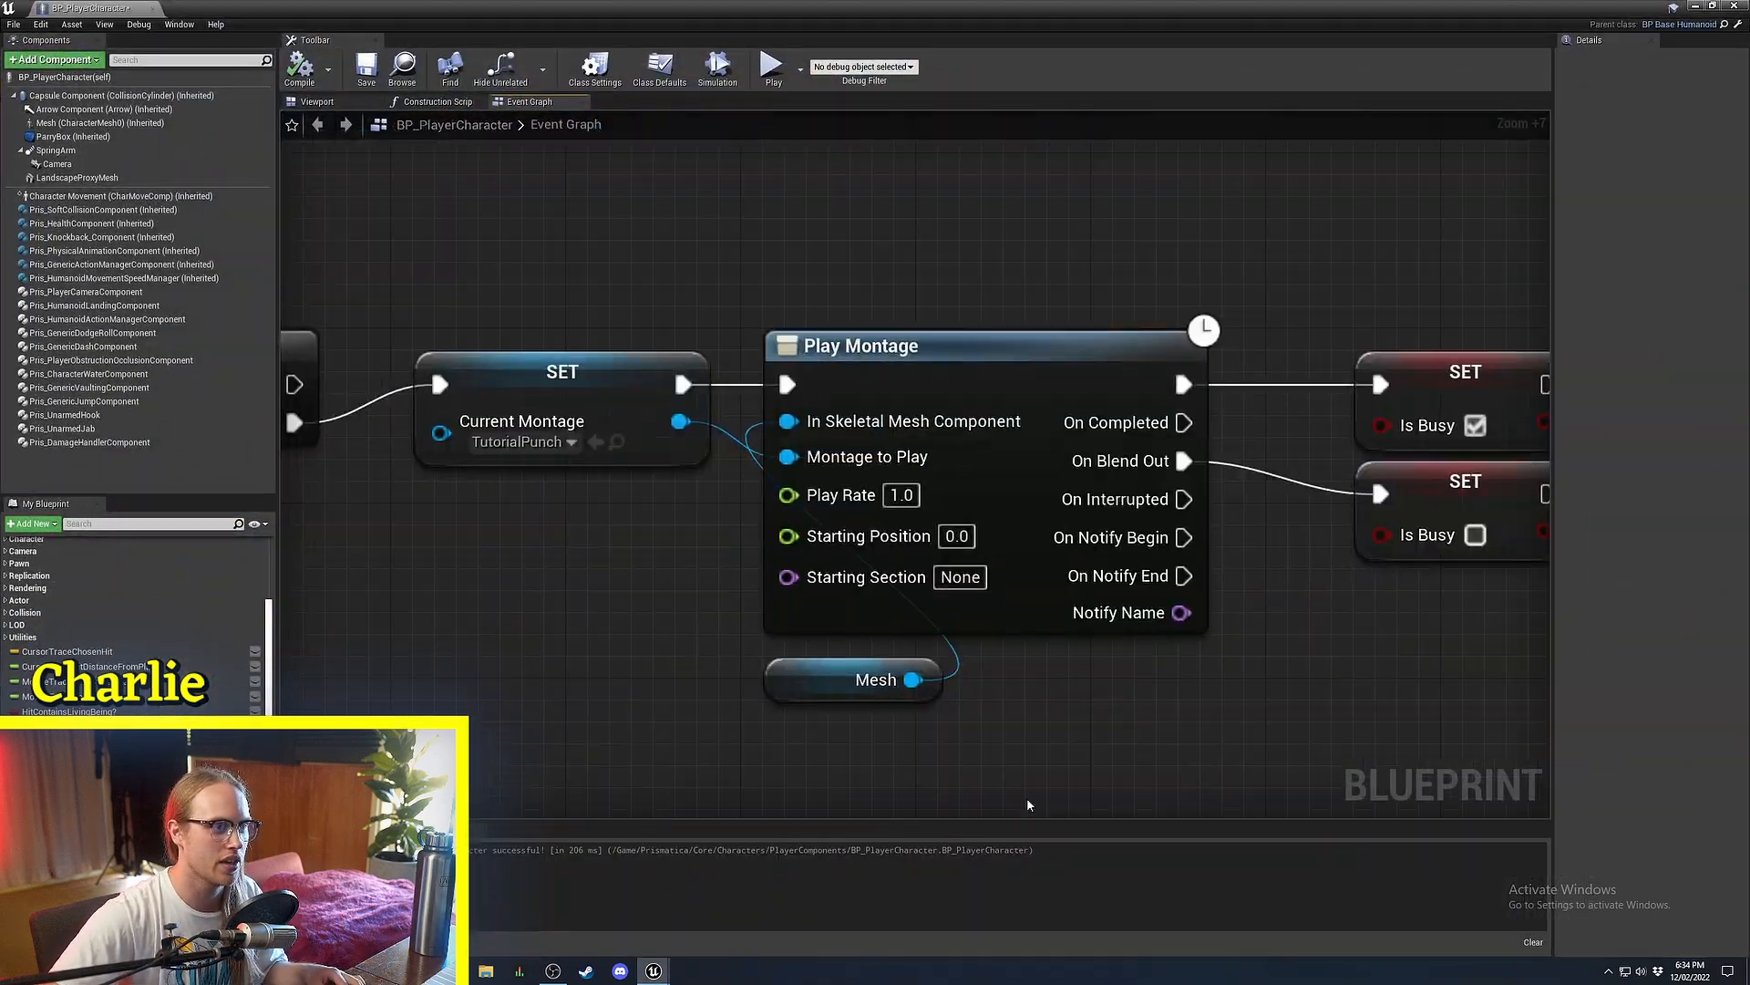
Paste a copy of the SET Current Montage node beside the Is Busy setters.
scroll(833, 375, up, 3)
drag(833, 376, 853, 387)
click(954, 297)
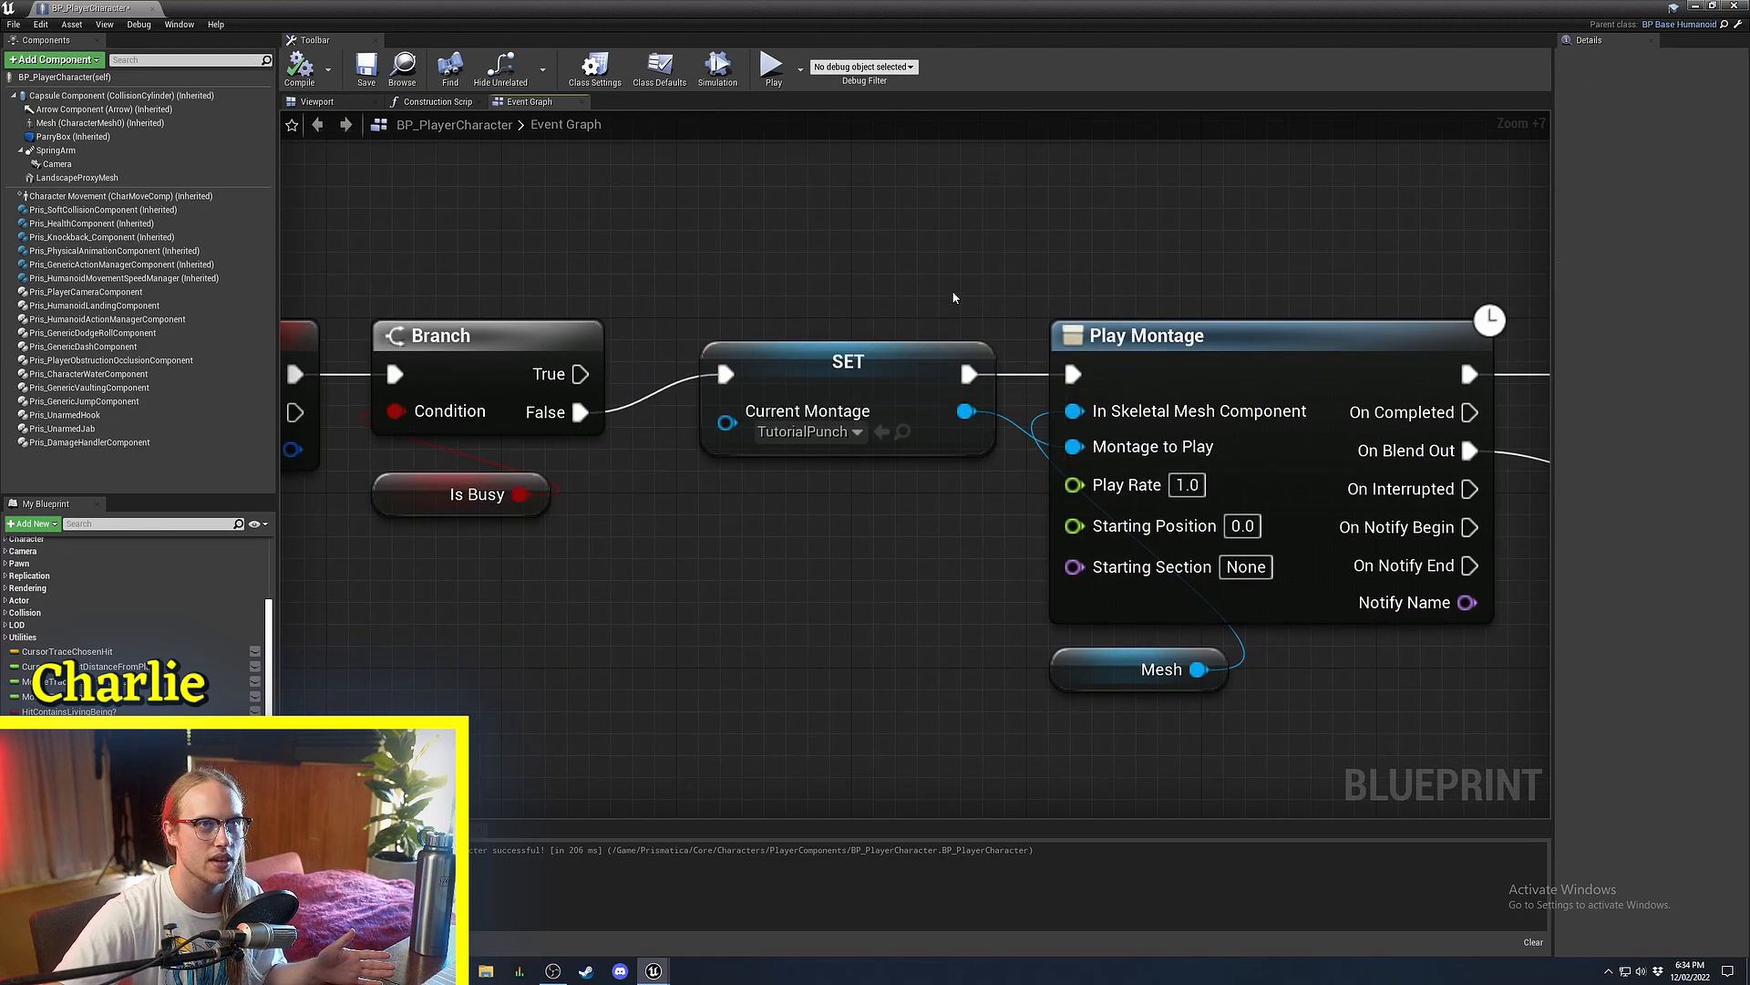
right_drag(954, 297, 802, 274)
click(691, 387)
right_drag(954, 352, 514, 317)
key(ctrl+v)
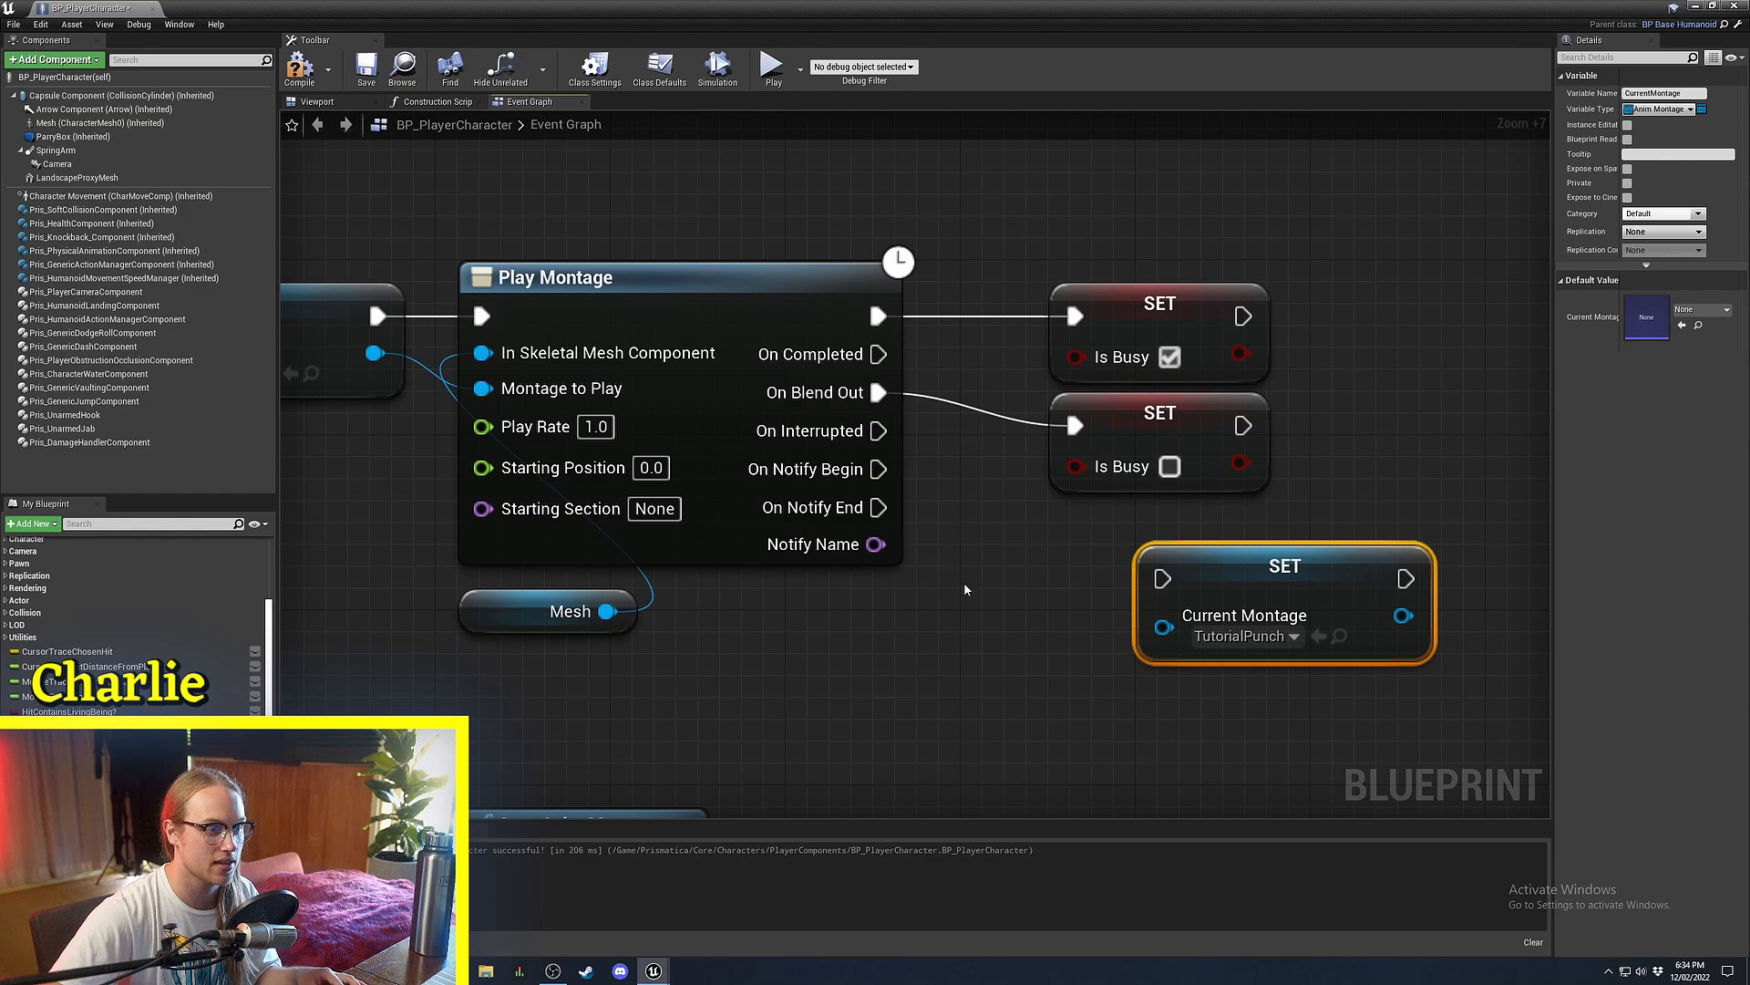
click(963, 588)
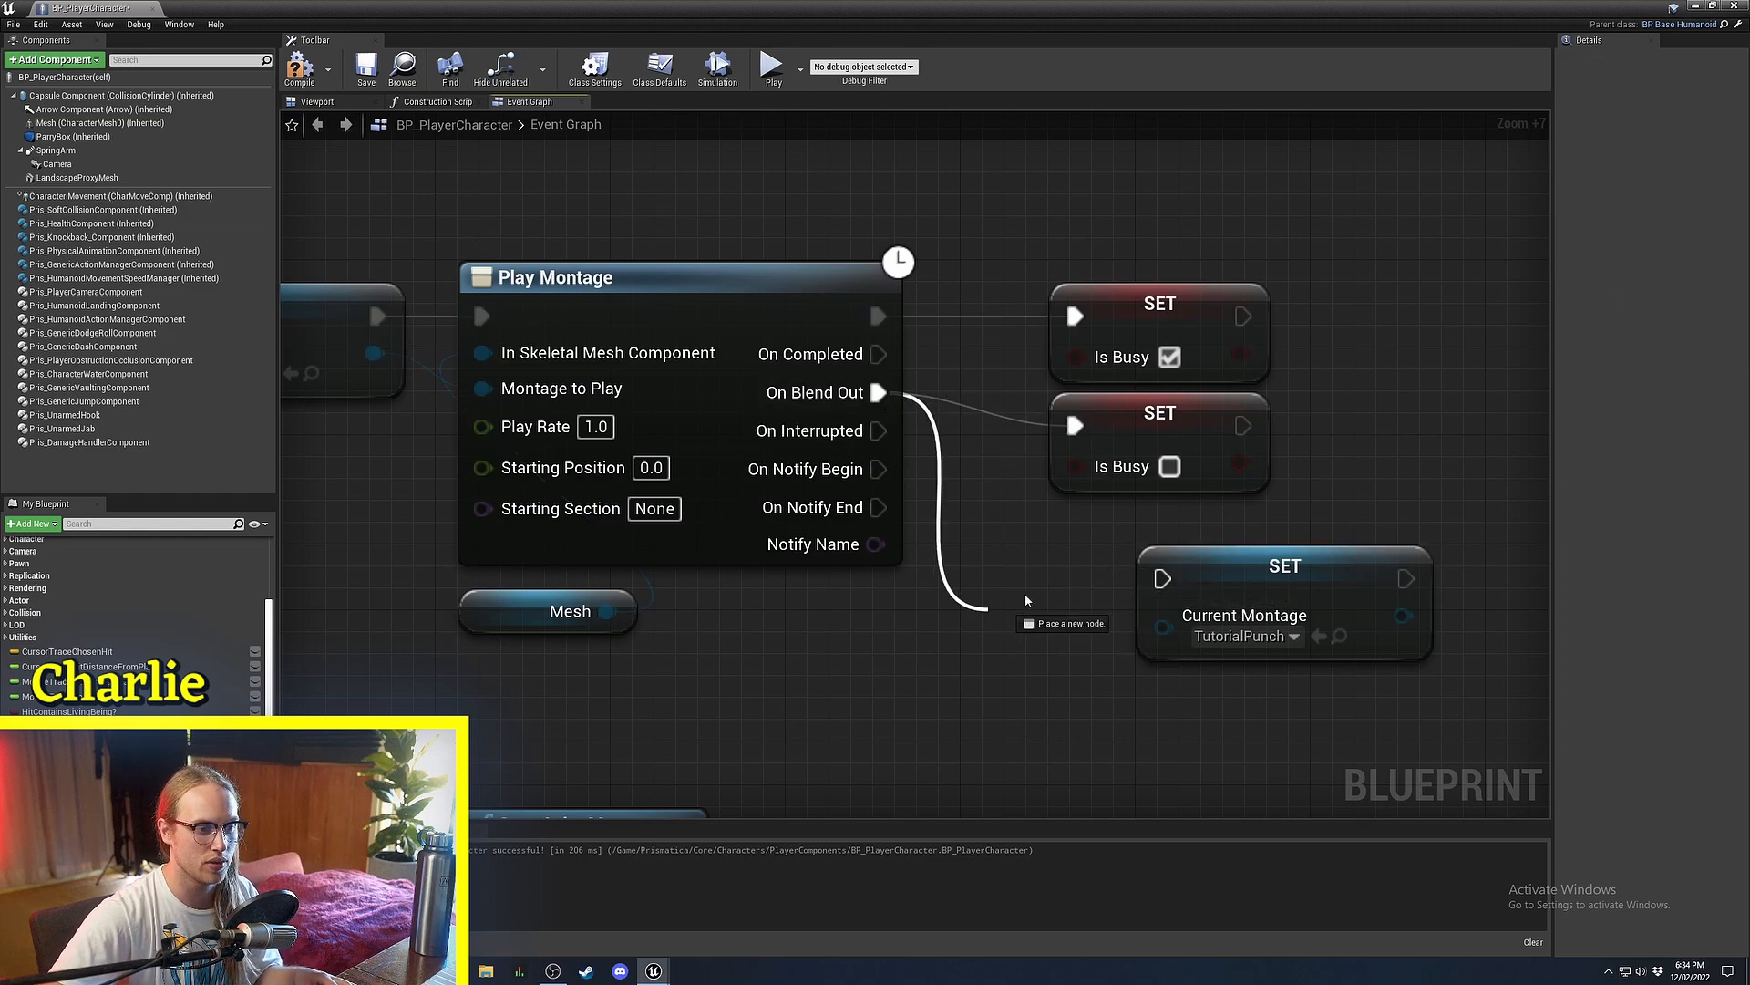
Wire the new SET after the Is Busy false setter on blend out and set Current Montage to None.
drag(1026, 601, 1265, 598)
drag(1266, 598, 1418, 445)
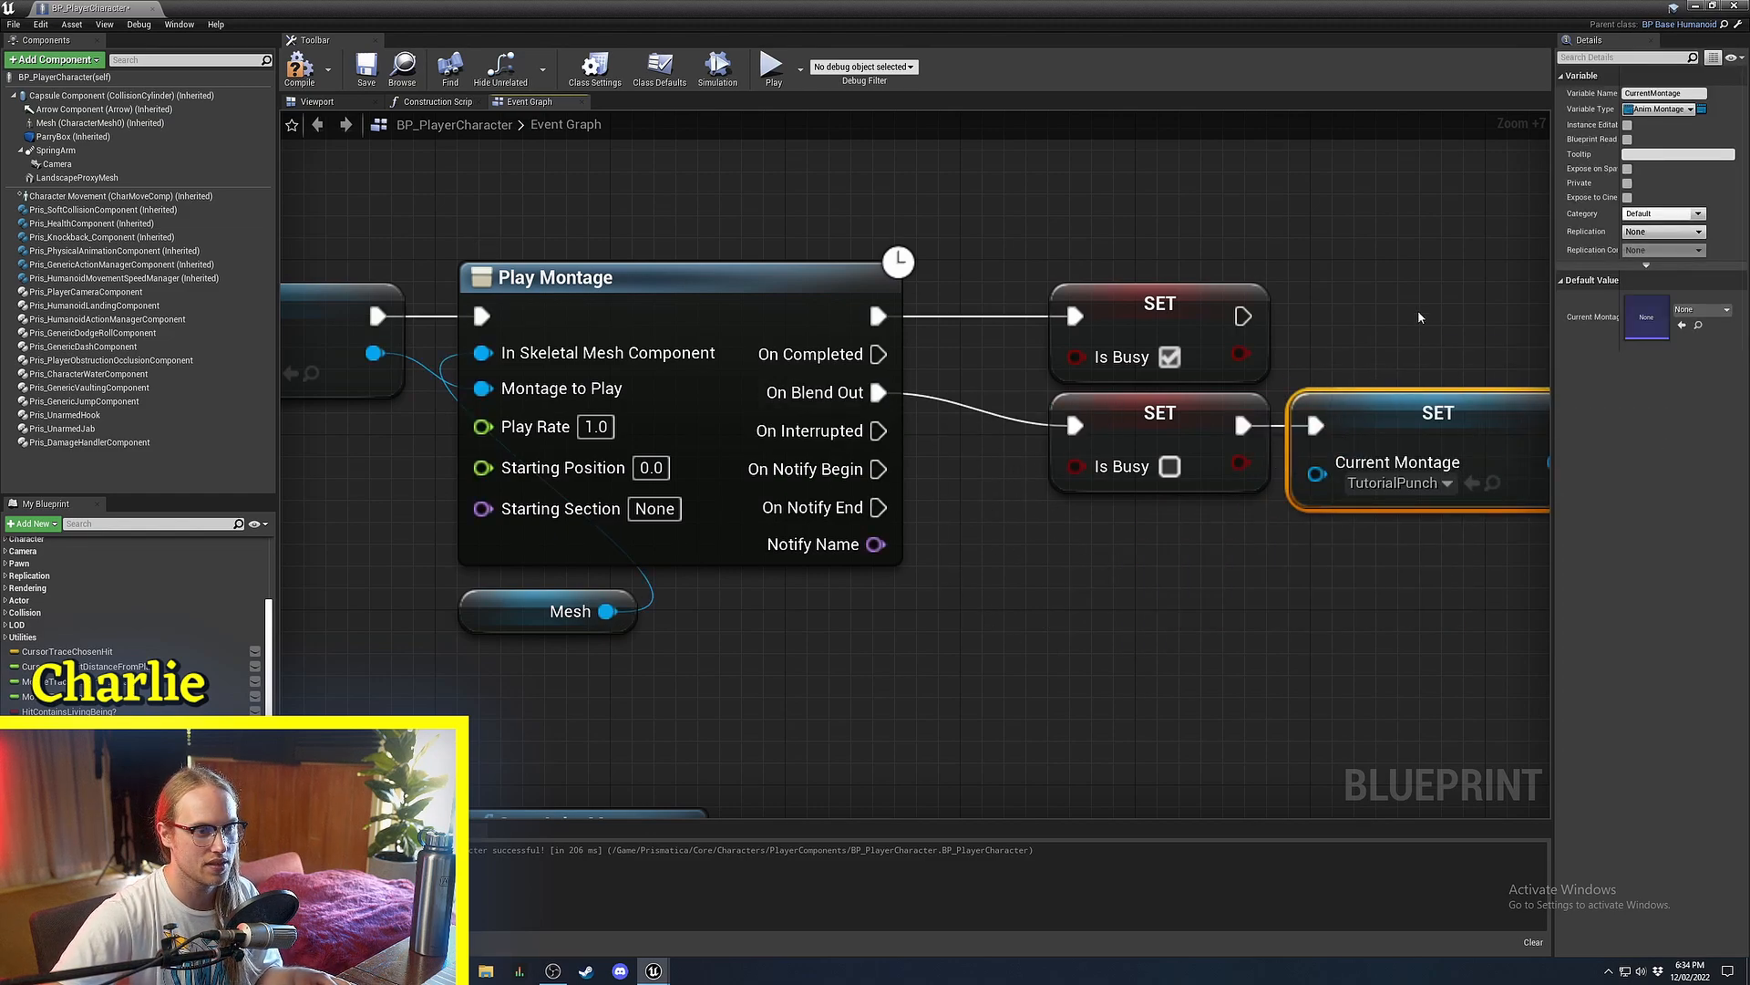
right_drag(1418, 316, 1041, 337)
click(1051, 502)
click(1006, 547)
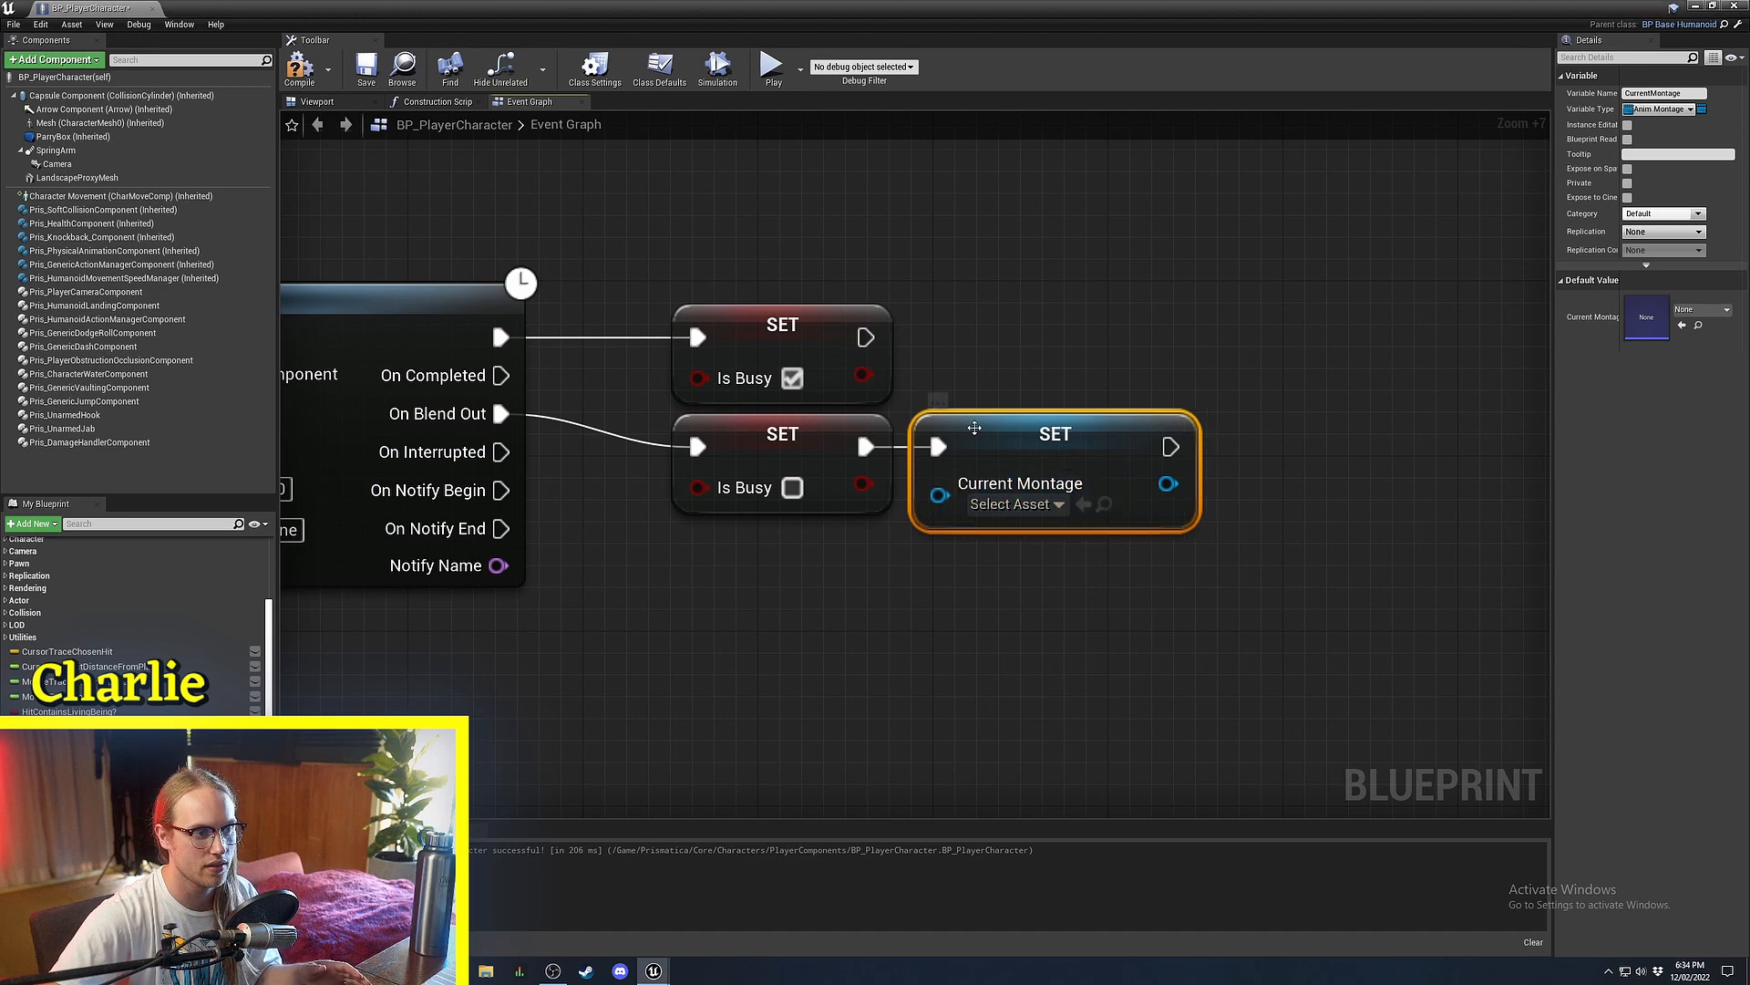
drag(973, 426, 1038, 426)
click(1003, 365)
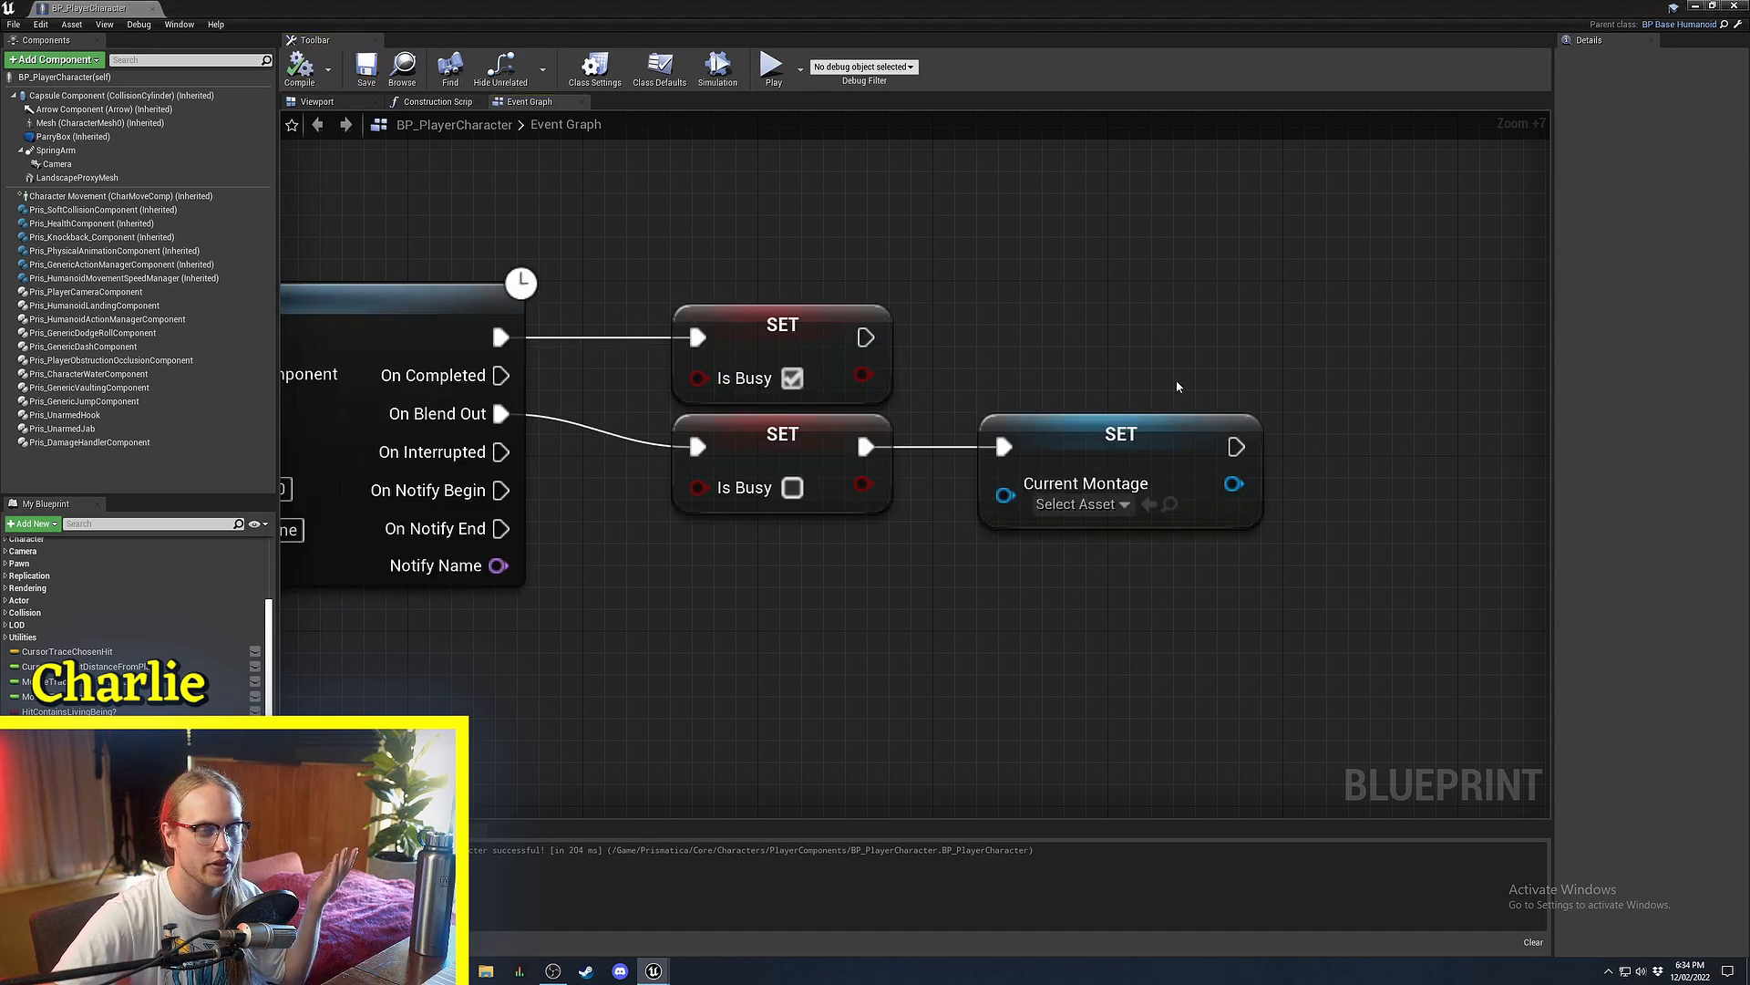
scroll(1276, 376, down, 4)
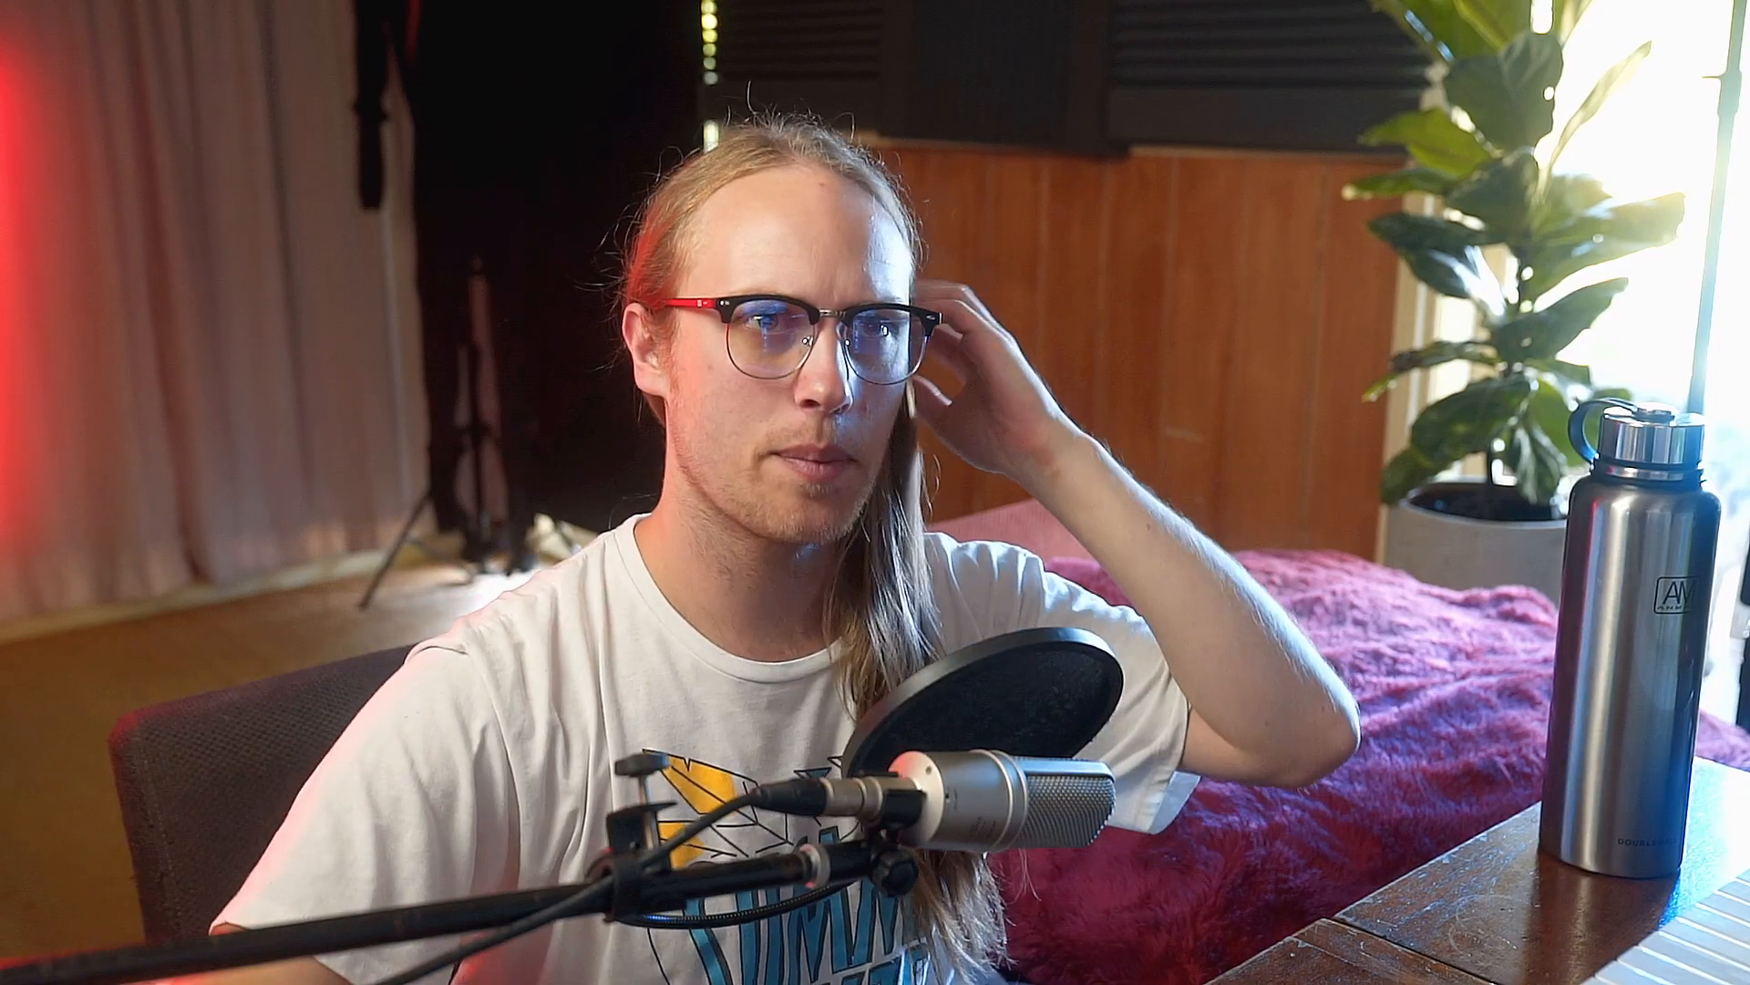